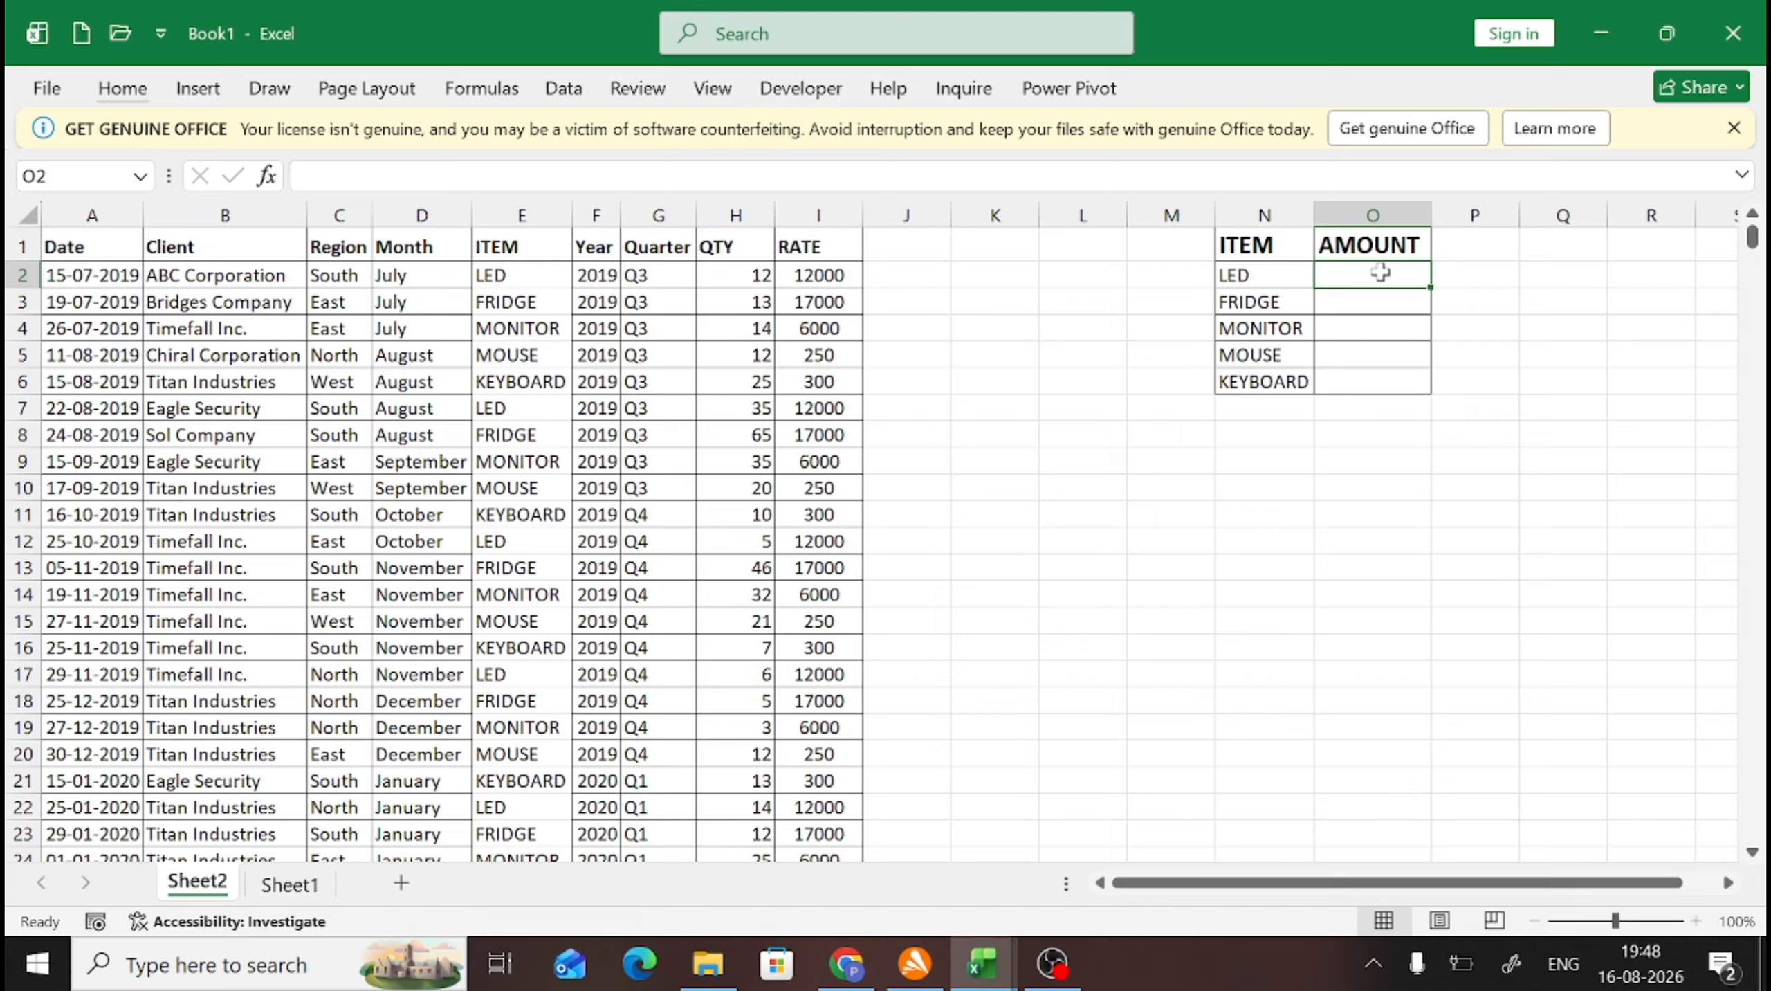
# Step: Begin a SUMPRODUCT formula in O2 with the item condition $E$2:$E$715=N2 in parentheses, using absolute references for the item range
pyautogui.write('=SUM')
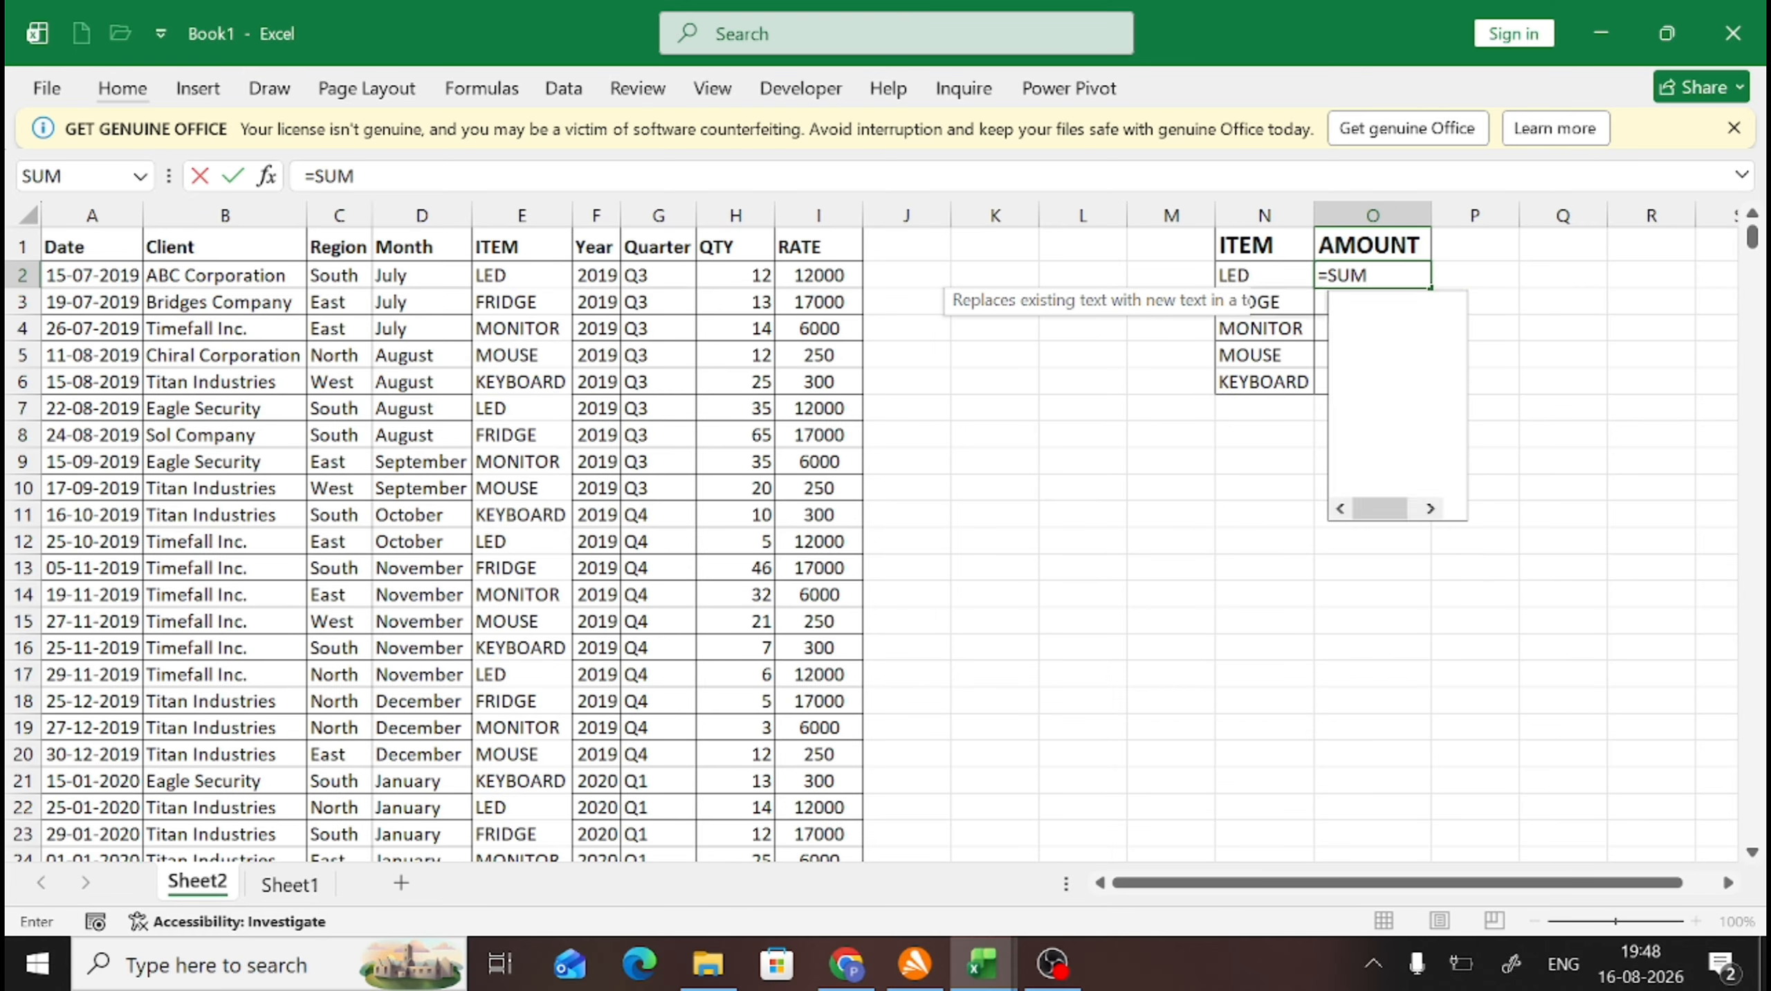
pyautogui.write('PR')
pyautogui.press('Tab')
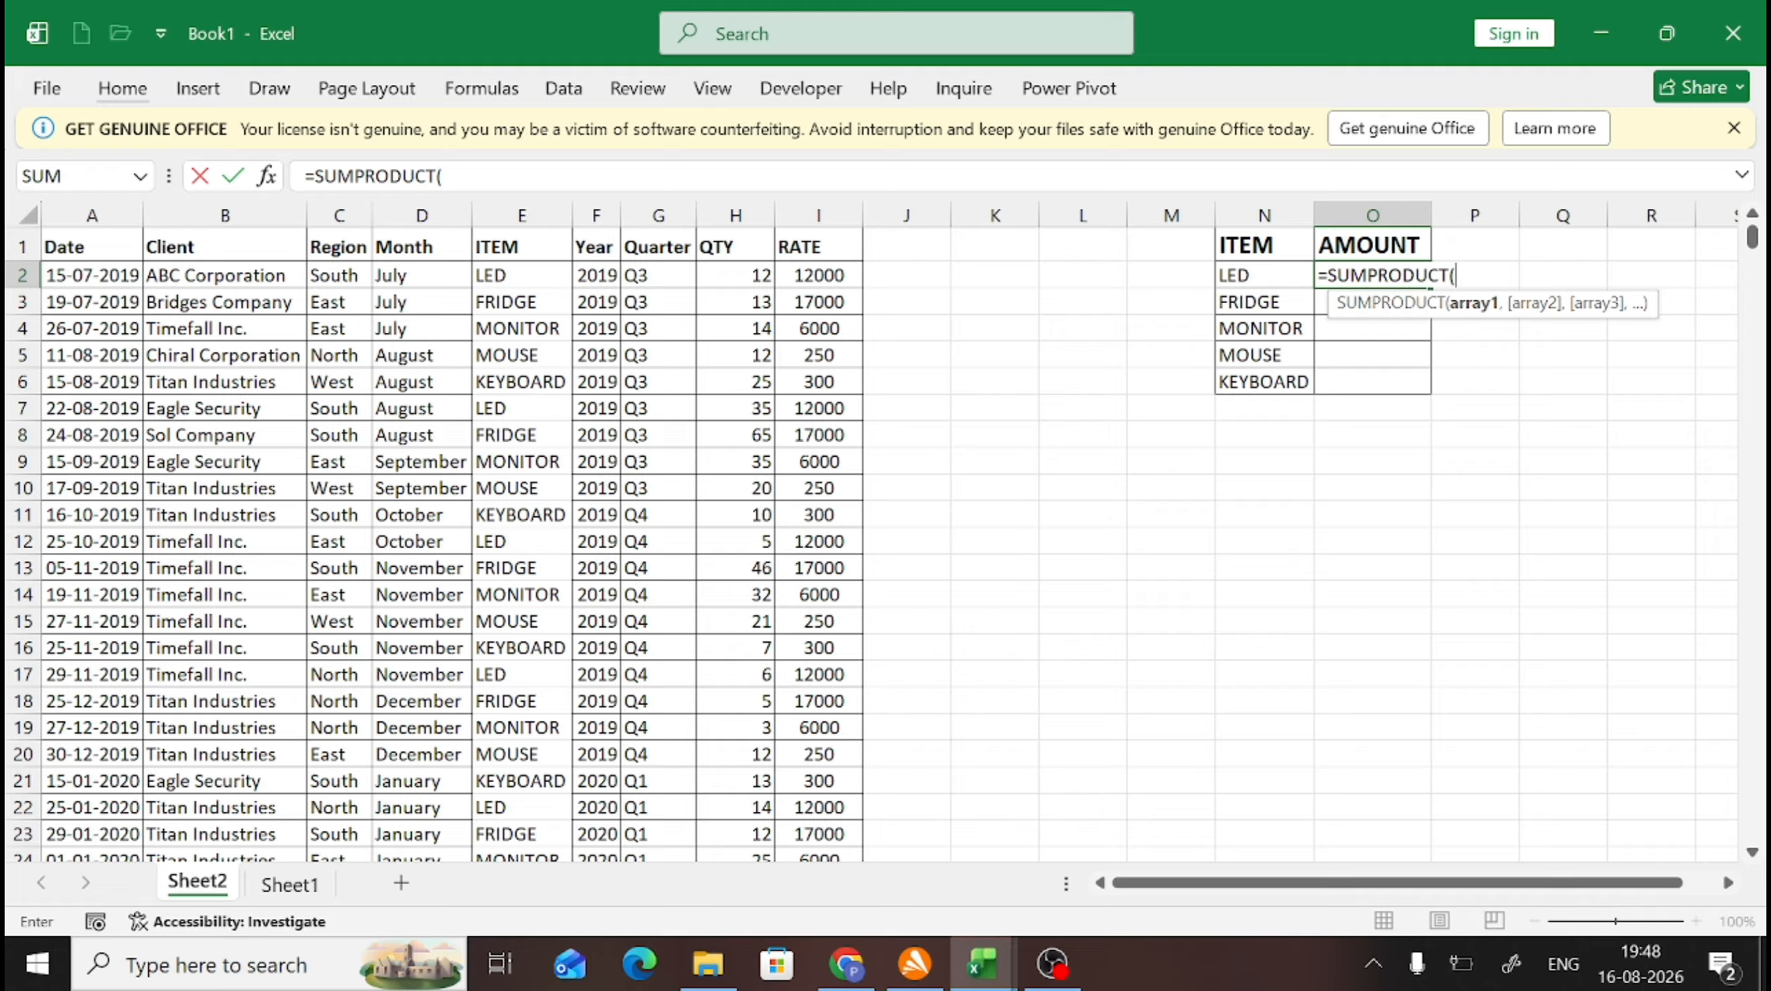
pyautogui.write('(')
pyautogui.press('Left')
pyautogui.press('Left')
pyautogui.press('Left')
pyautogui.press('Left')
pyautogui.press('Left')
pyautogui.press('Left')
pyautogui.press('Left')
pyautogui.press('Left')
pyautogui.press('Left')
pyautogui.press('Left')
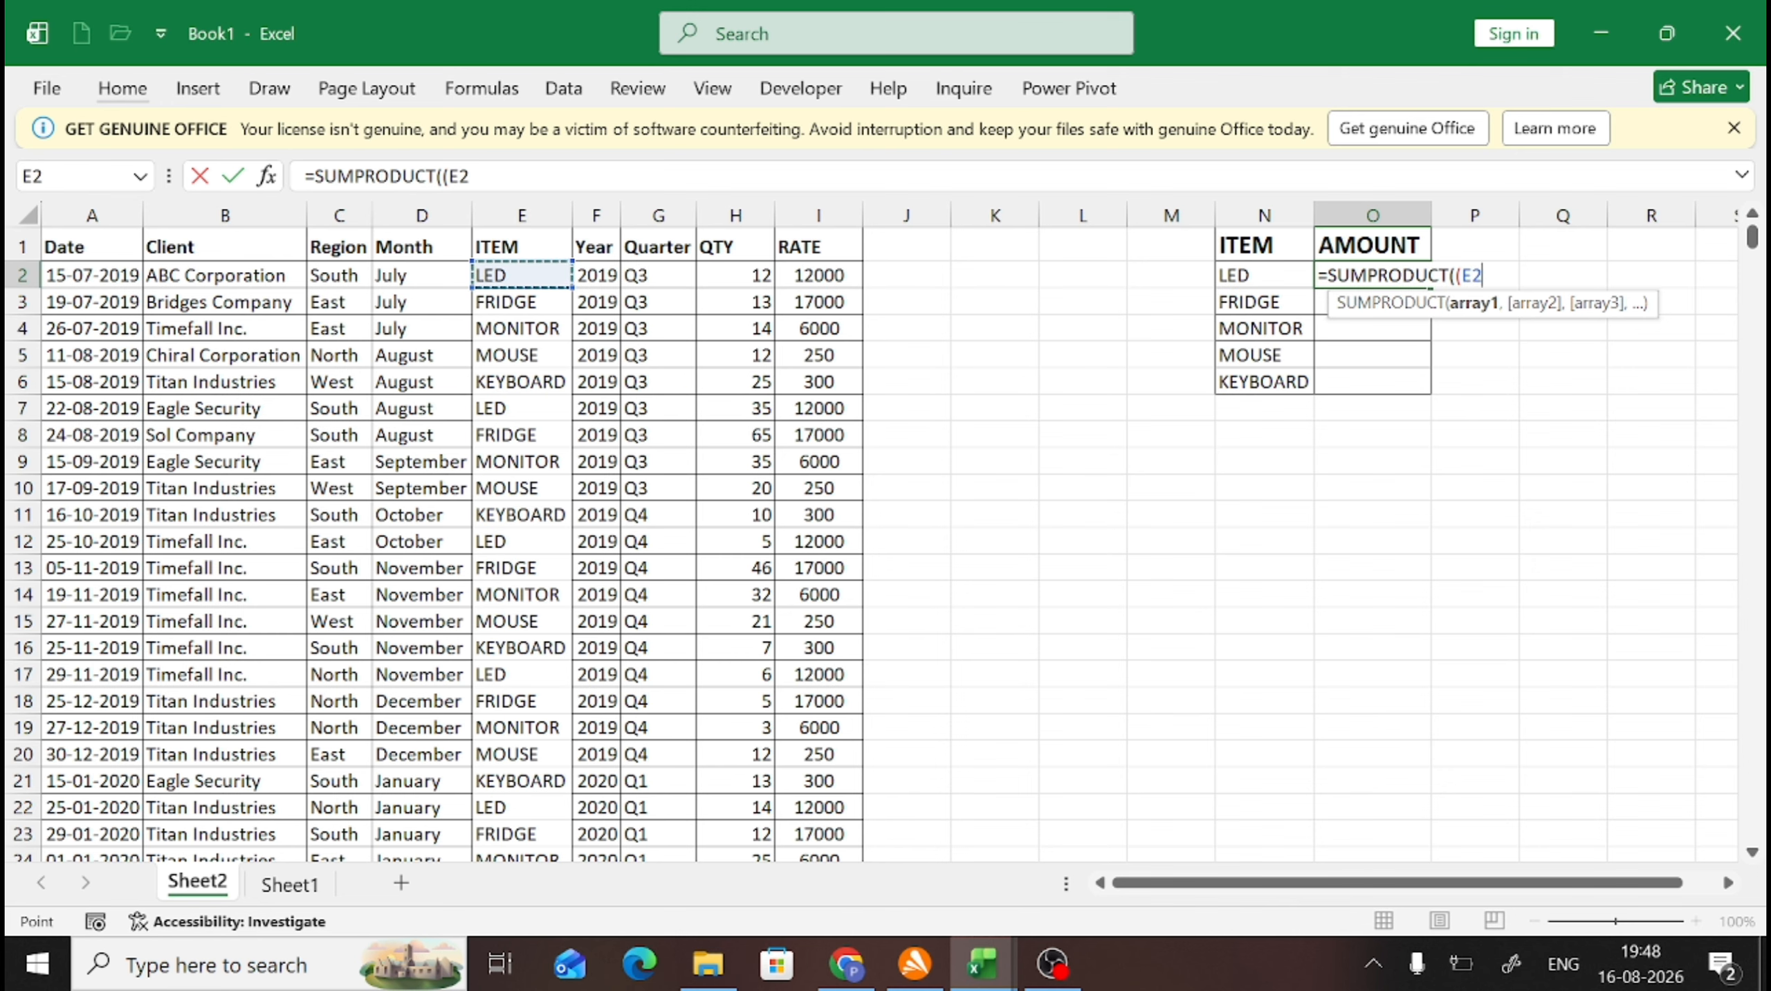
pyautogui.hotkey('ctrl', 'shift', 'Down')
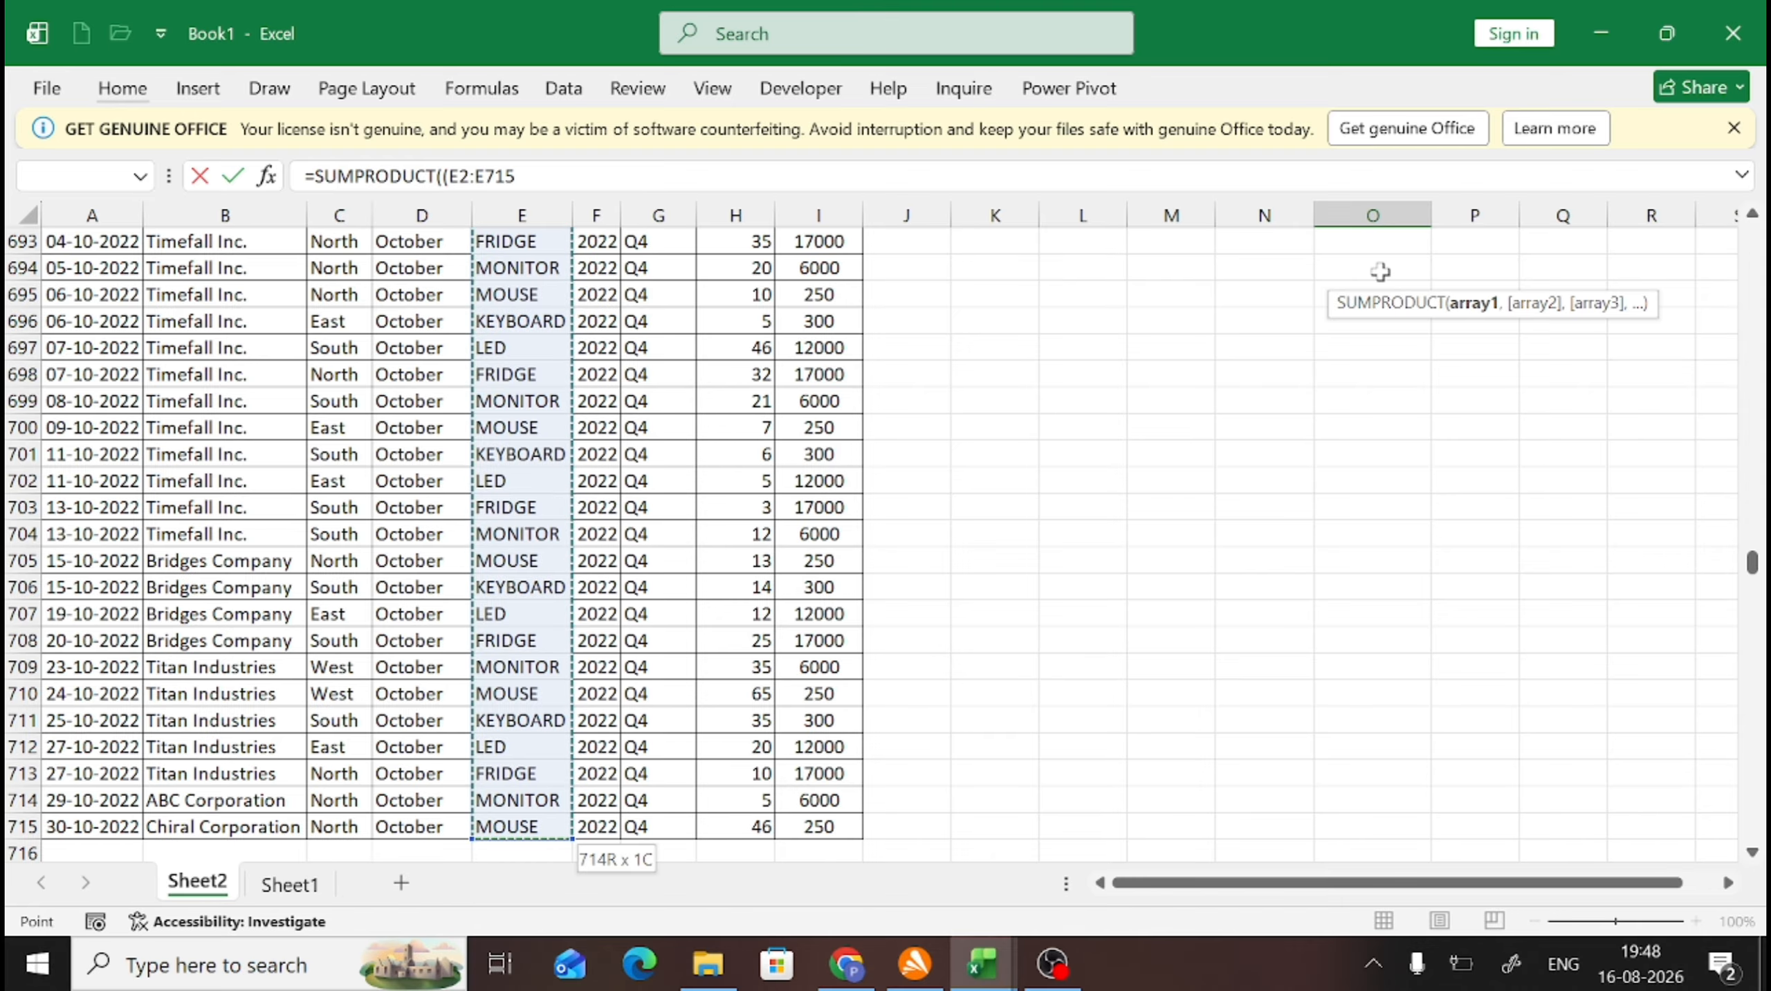
pyautogui.press('F4')
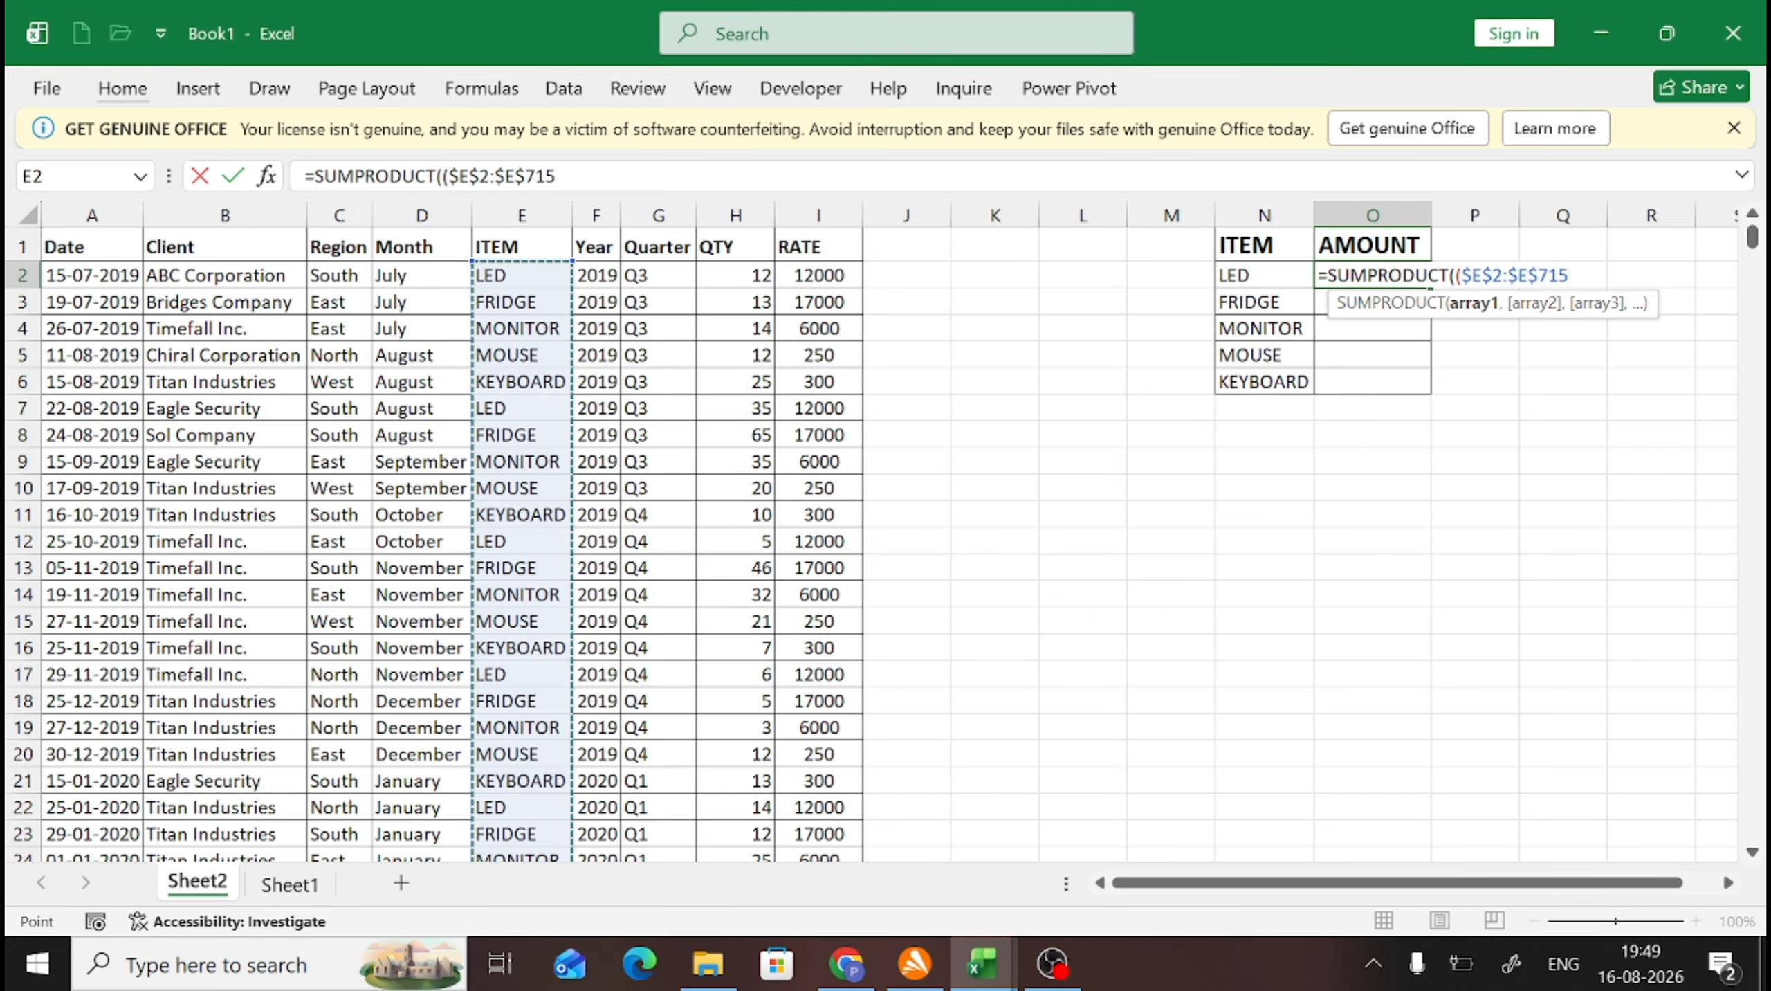
pyautogui.write('=')
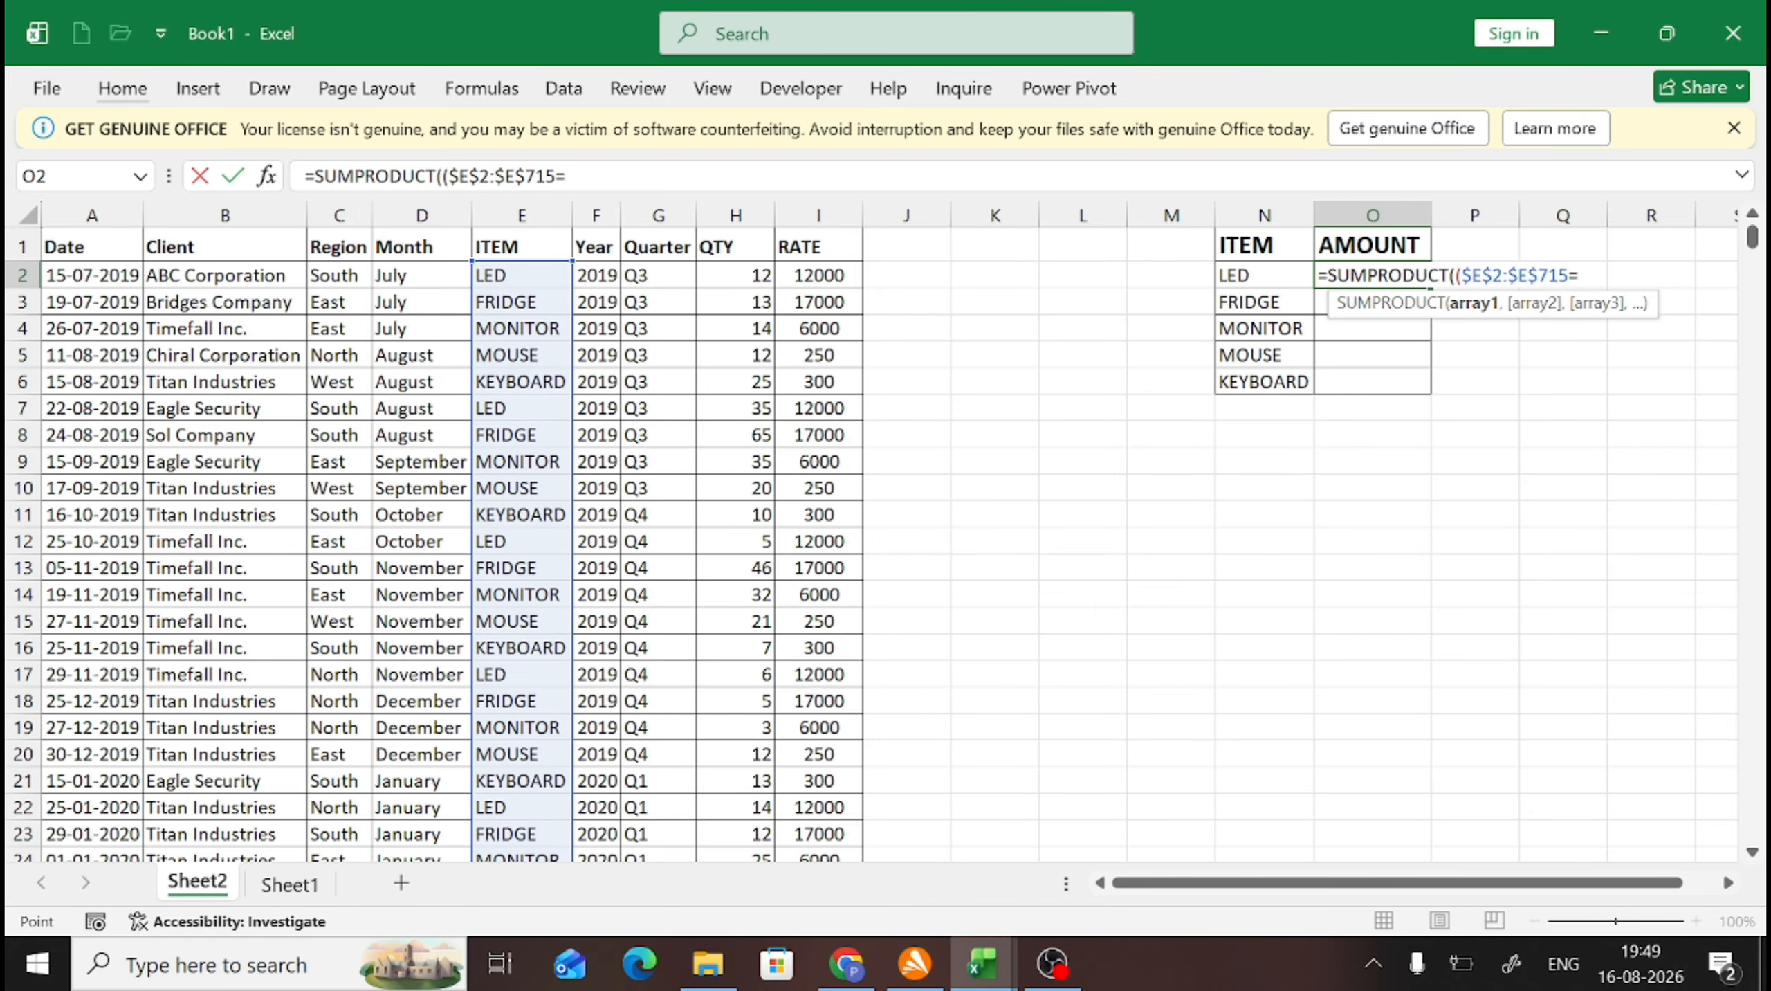
pyautogui.press('Left')
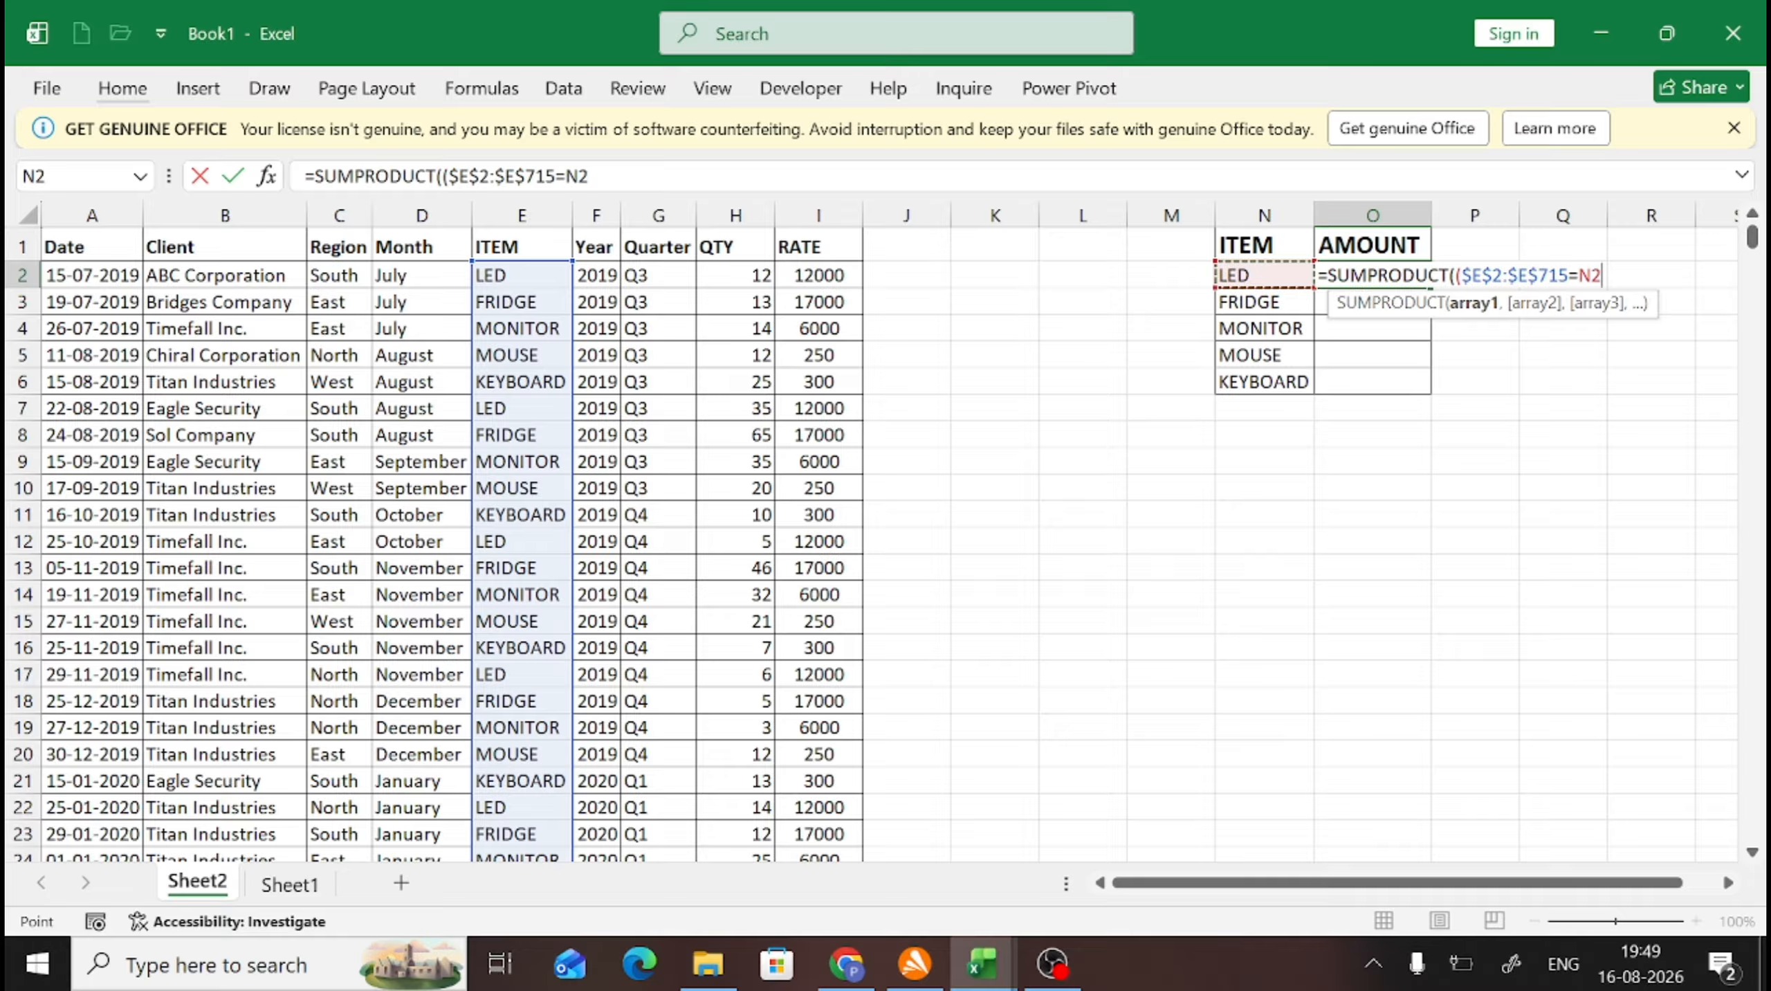
# Step: Multiply the item condition in the O2 formula by the absolute QTY range ($H$2:$H$715)
pyautogui.write(')*')
pyautogui.press('Left')
pyautogui.press('Left')
pyautogui.press('Left')
pyautogui.press('Left')
pyautogui.press('Left')
pyautogui.press('Left')
pyautogui.press('Left')
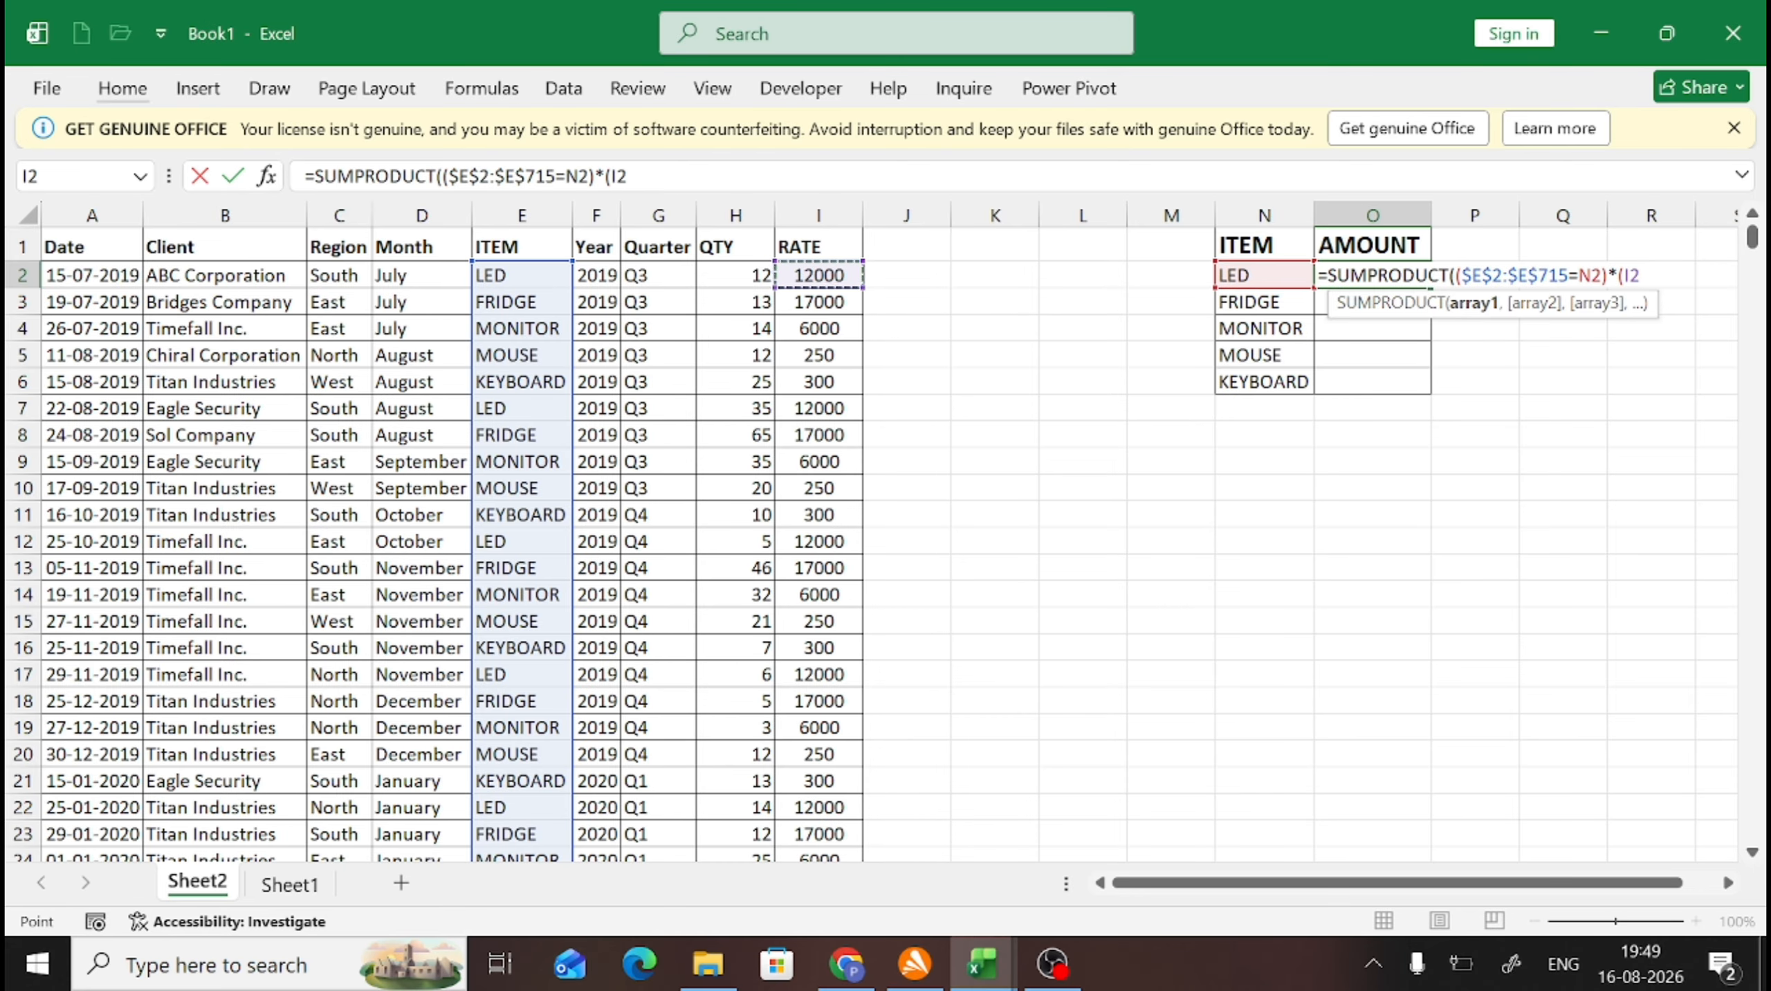
pyautogui.hotkey('ctrl', 'shift', 'Down')
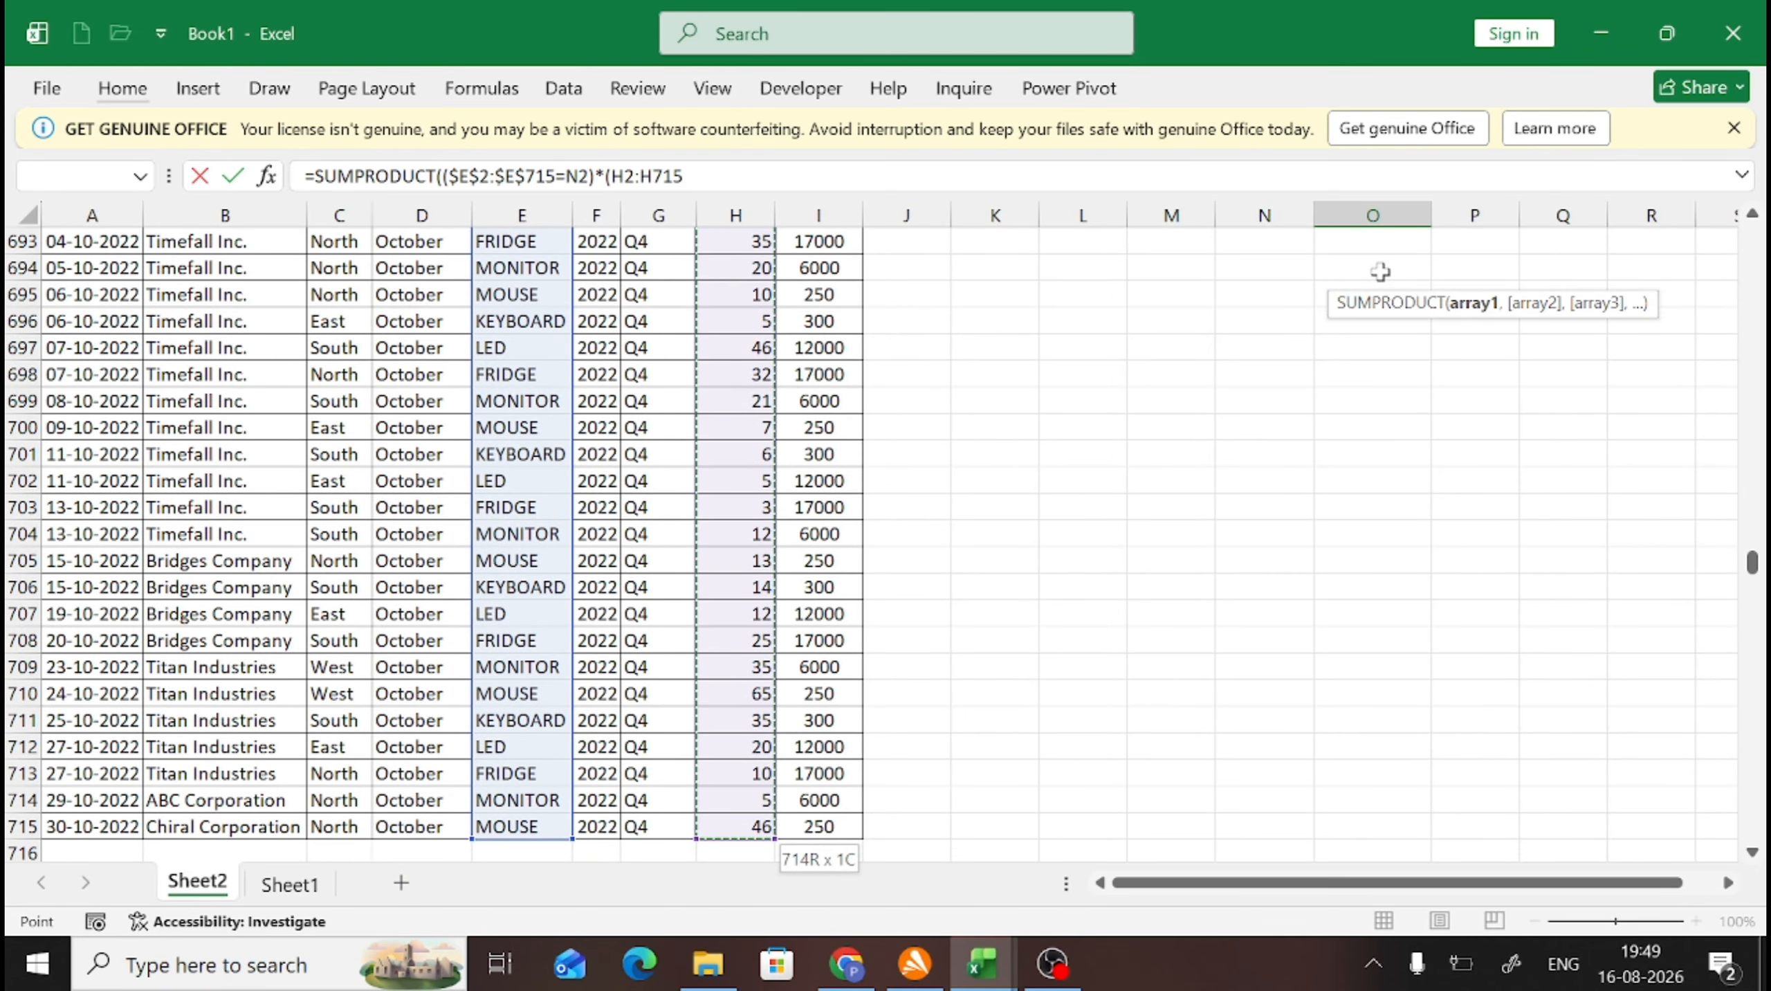
pyautogui.press('F4')
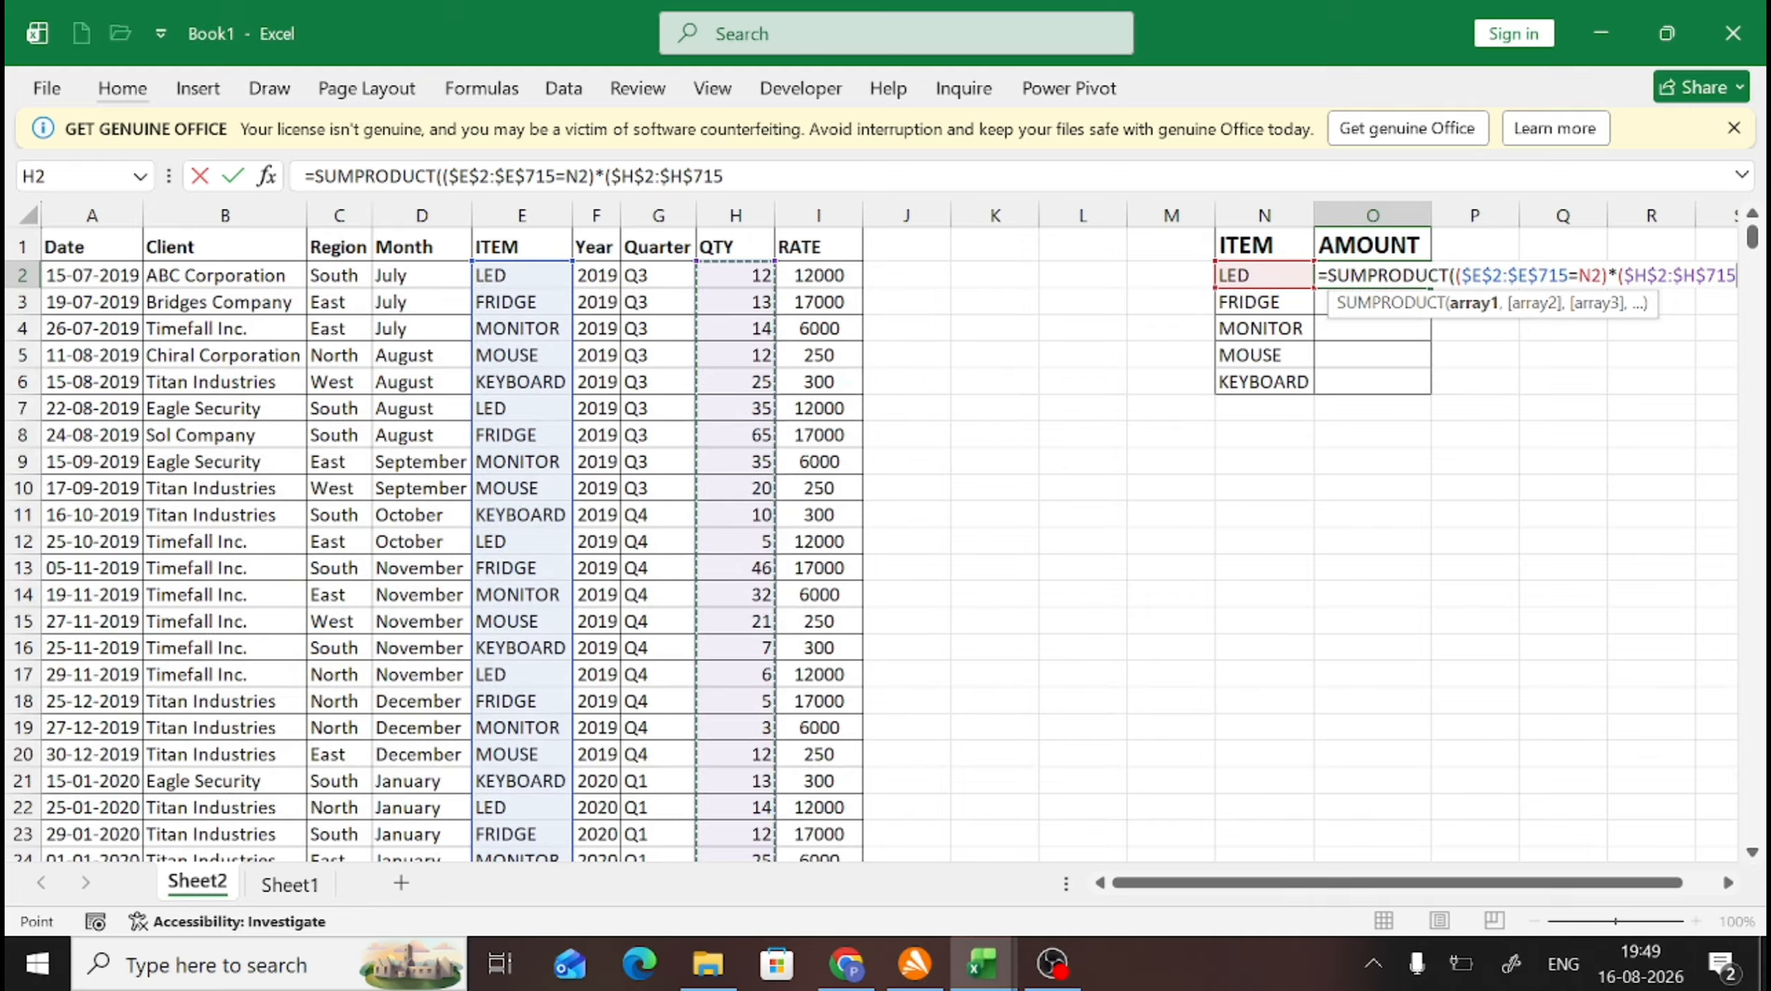
pyautogui.write(')')
pyautogui.write(')')
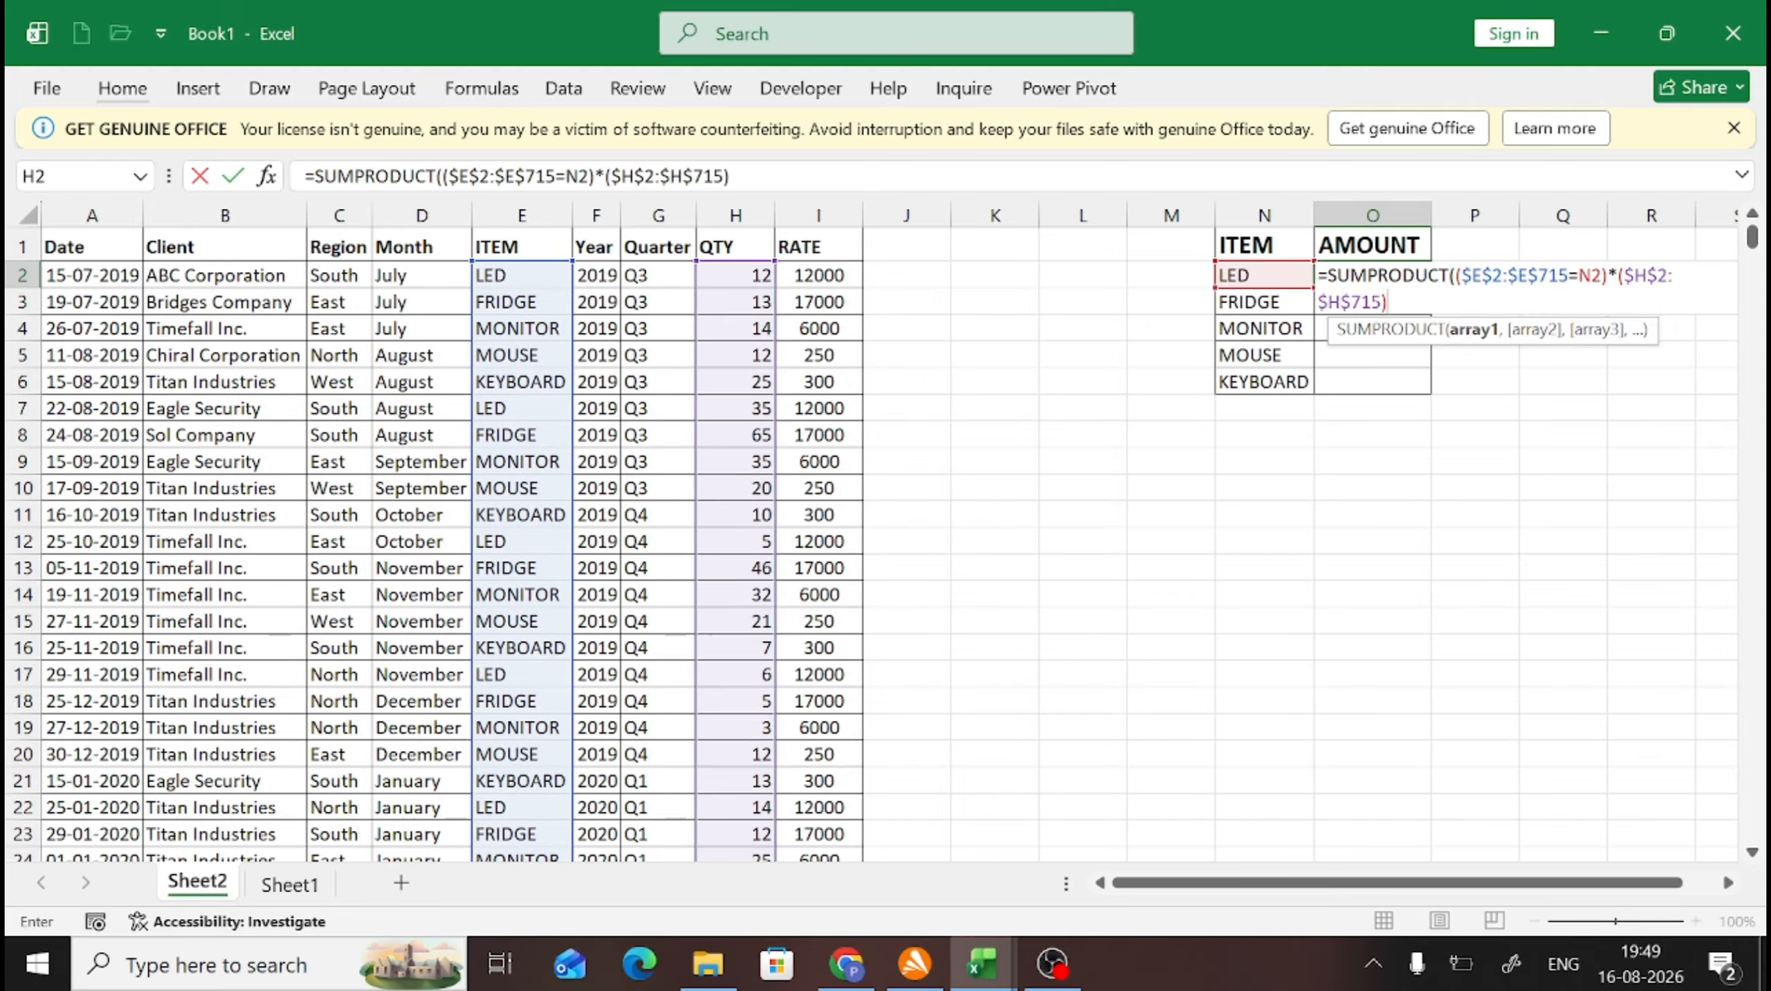
# Step: Multiply by the RATE range (I2:I715) as the last factor and complete the SUMPRODUCT formula in O2
pyautogui.write('*(')
pyautogui.press('Left')
pyautogui.press('Left')
pyautogui.press('Left')
pyautogui.press('Left')
pyautogui.press('Left')
pyautogui.press('Left')
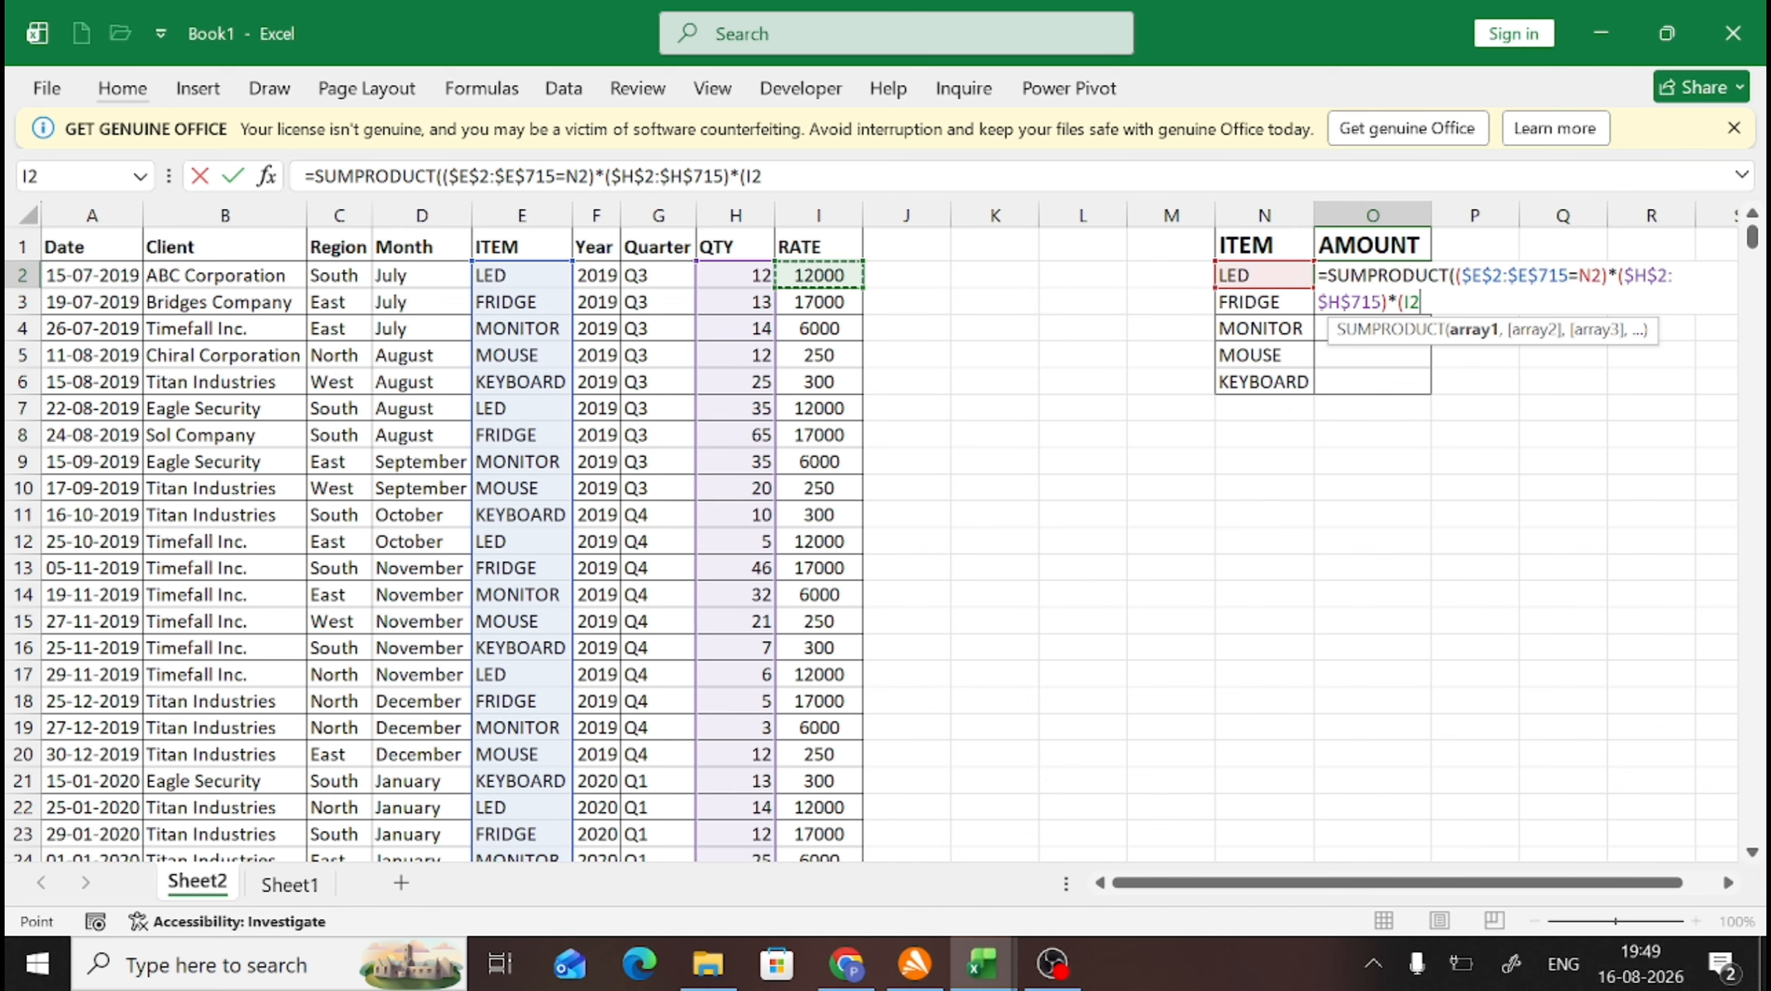
pyautogui.hotkey('ctrl', 'shift', 'Down')
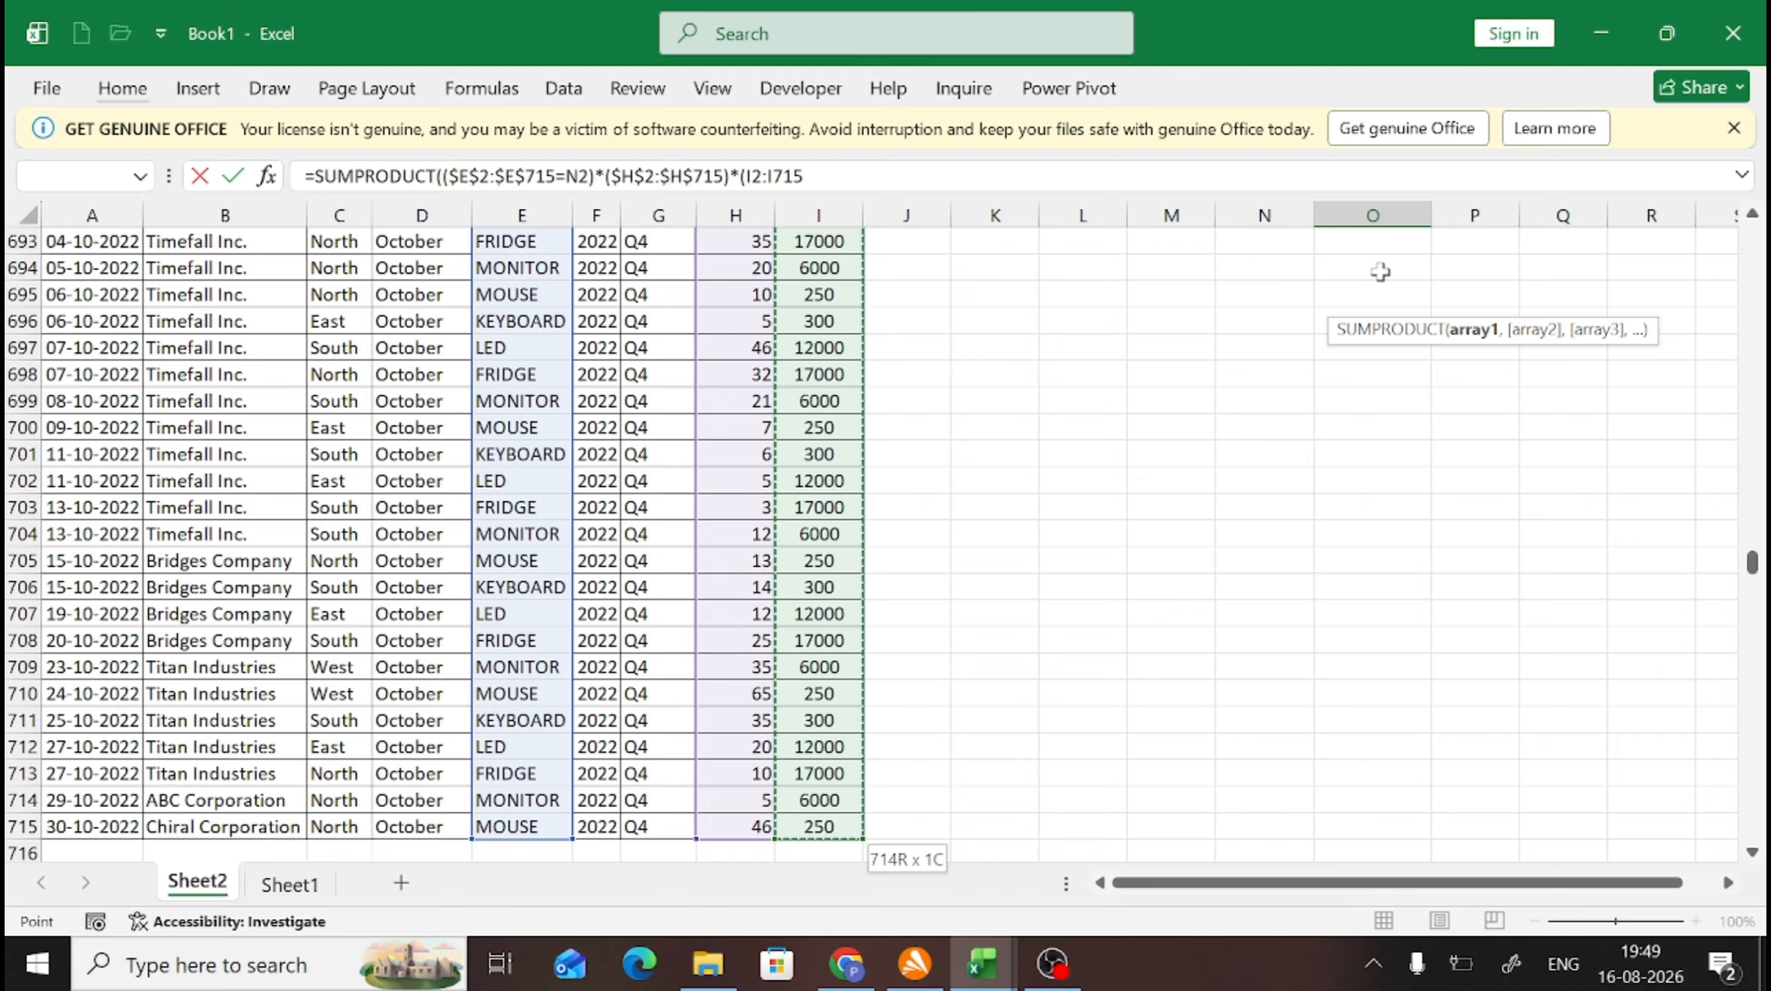
pyautogui.write(')')
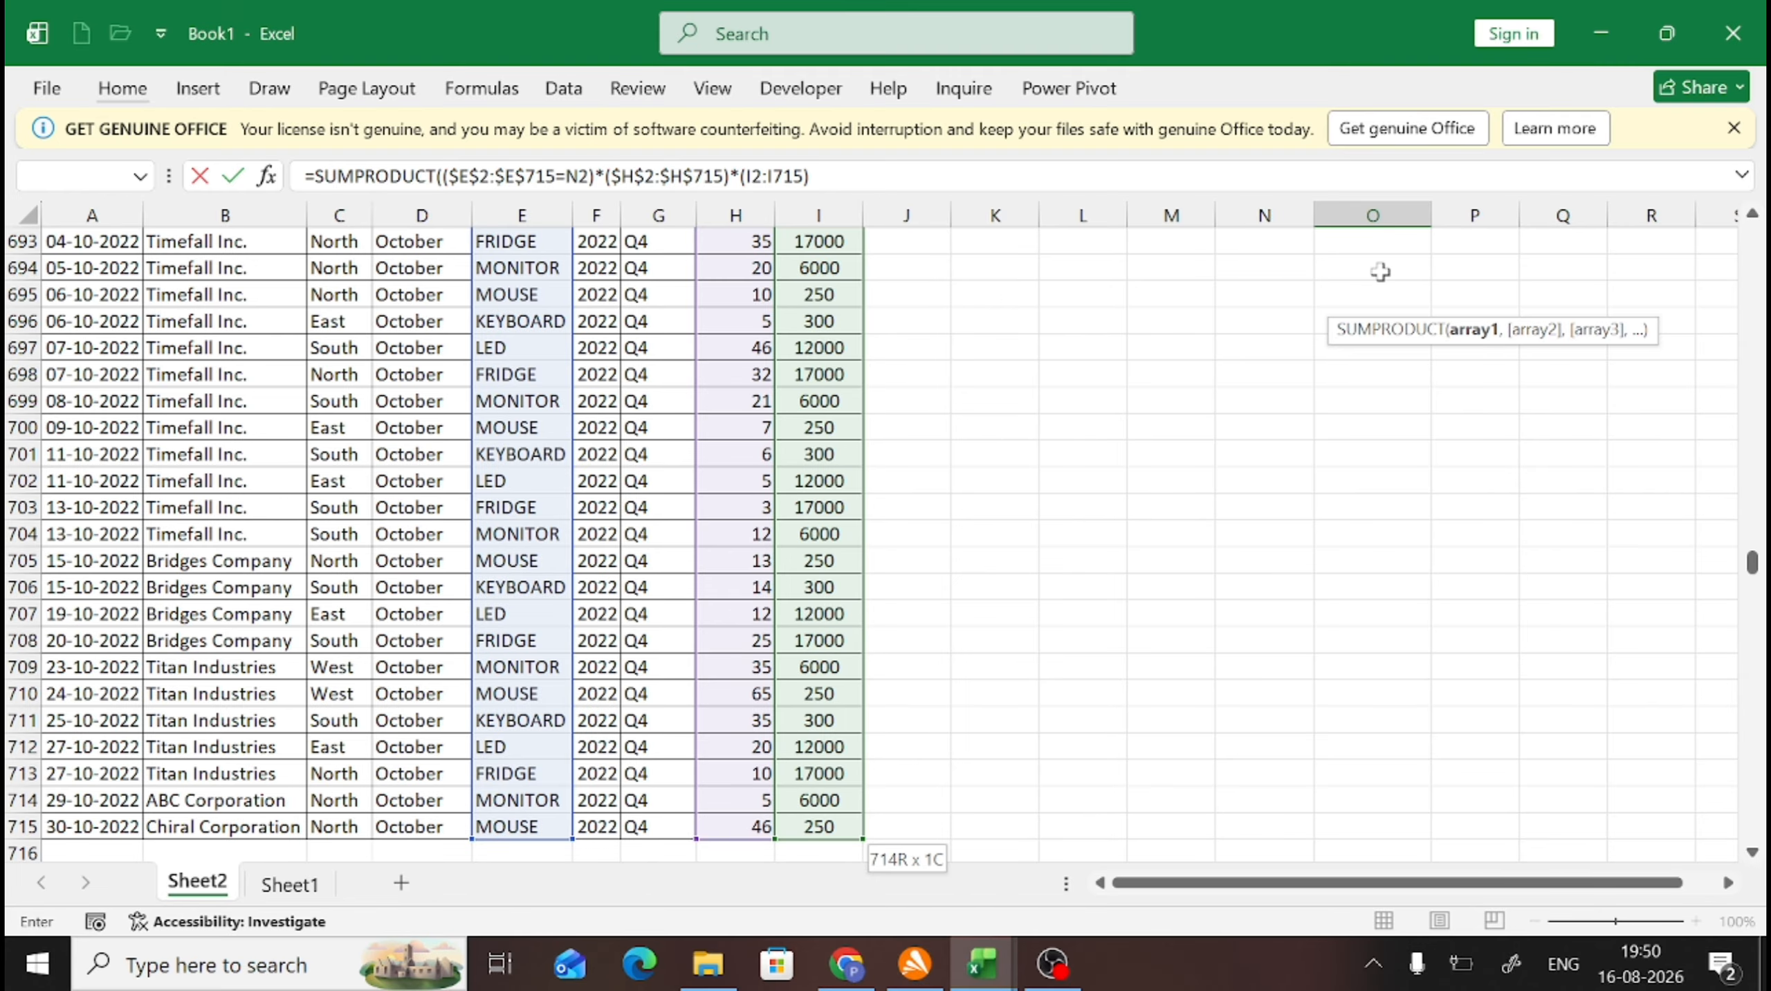
pyautogui.write(')')
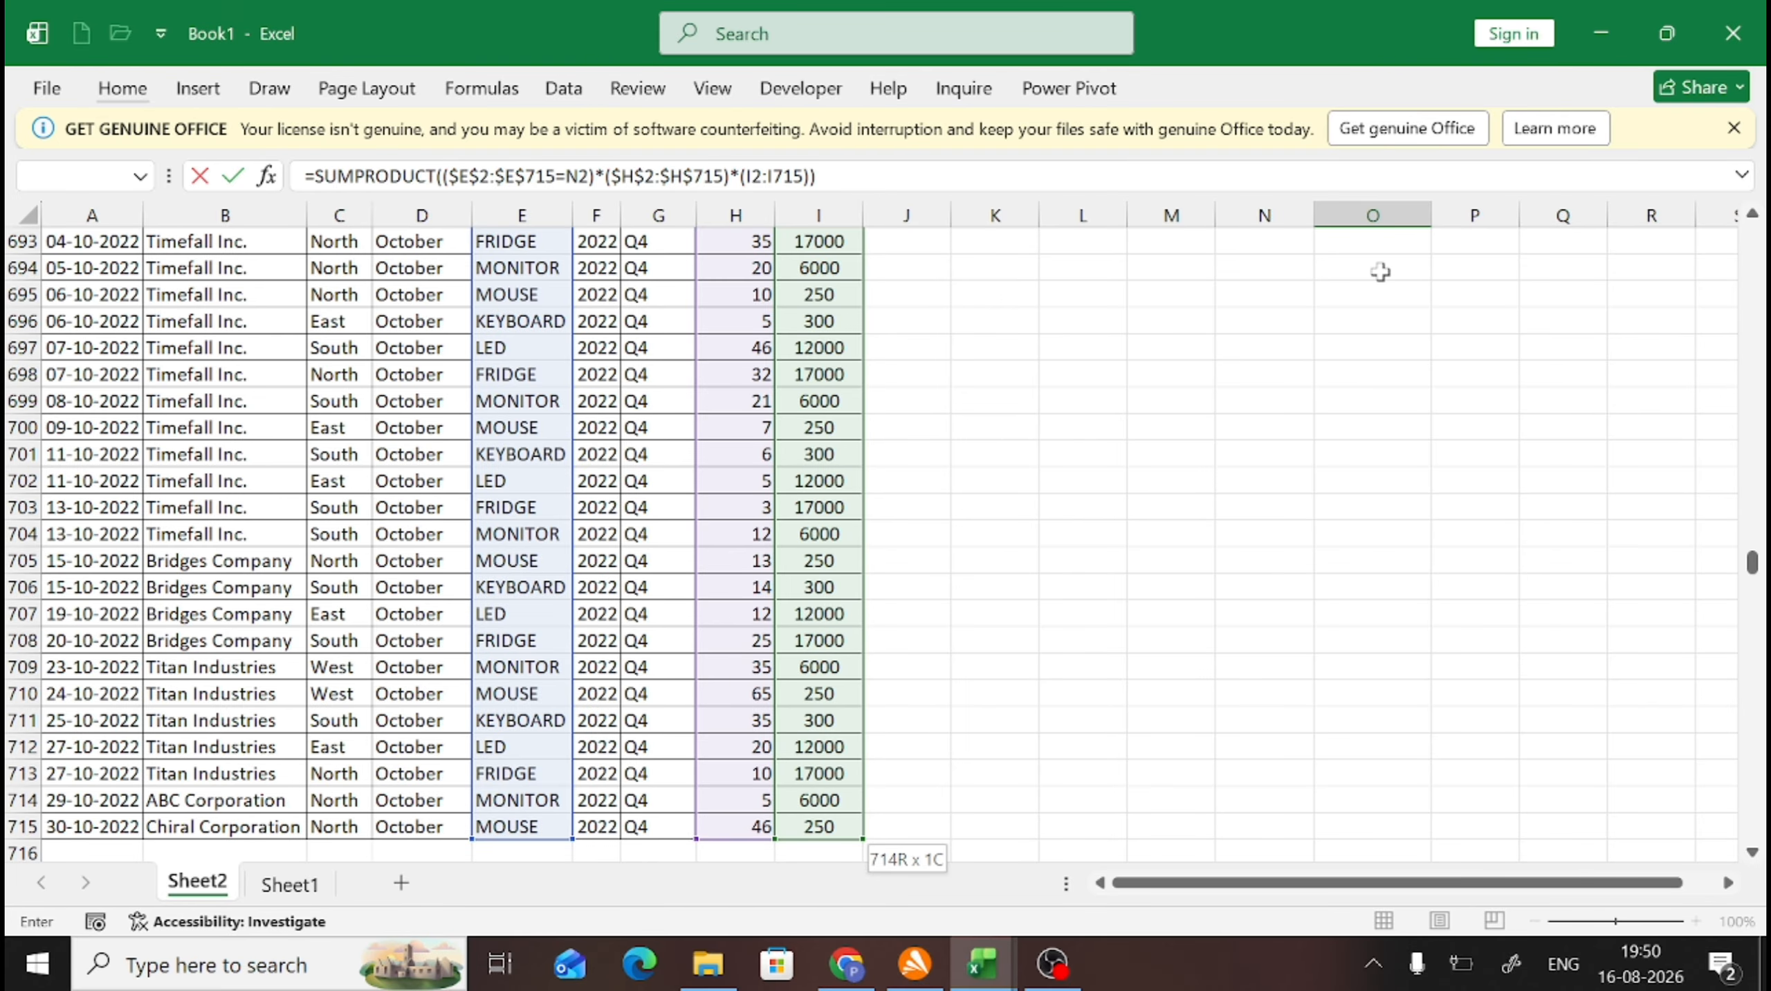
pyautogui.press('Return')
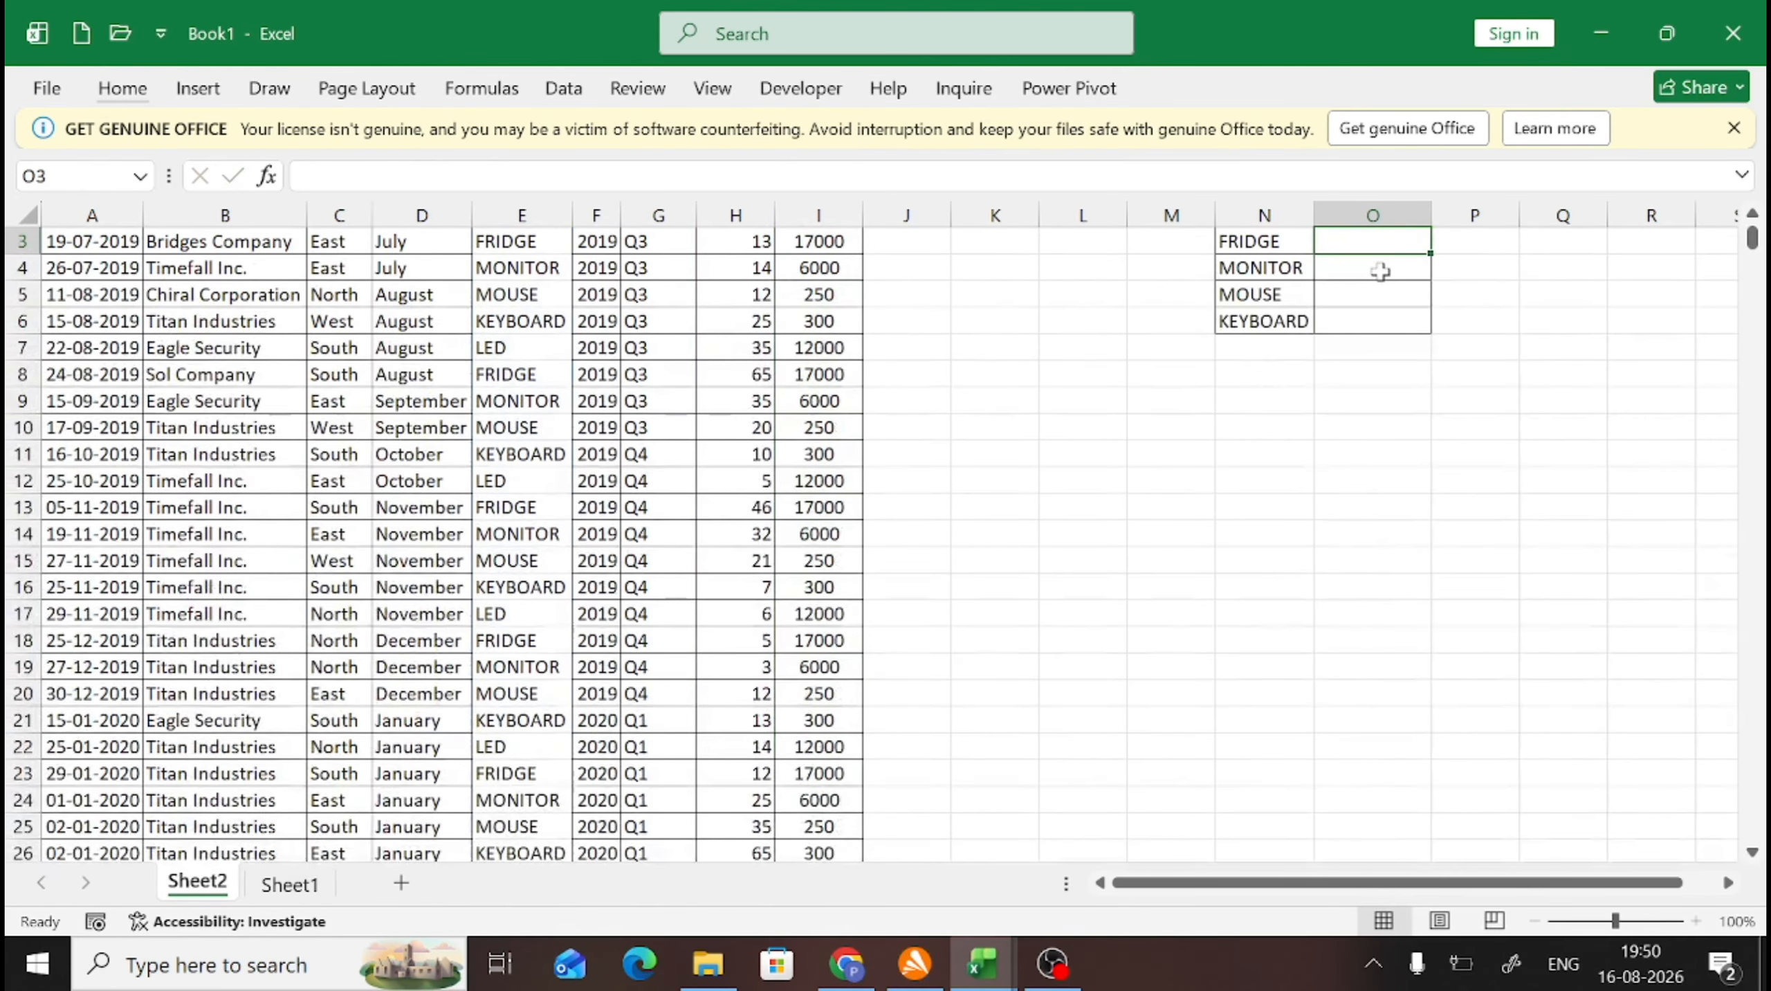
pyautogui.press('Up')
pyautogui.press('Up')
pyautogui.press('Down')
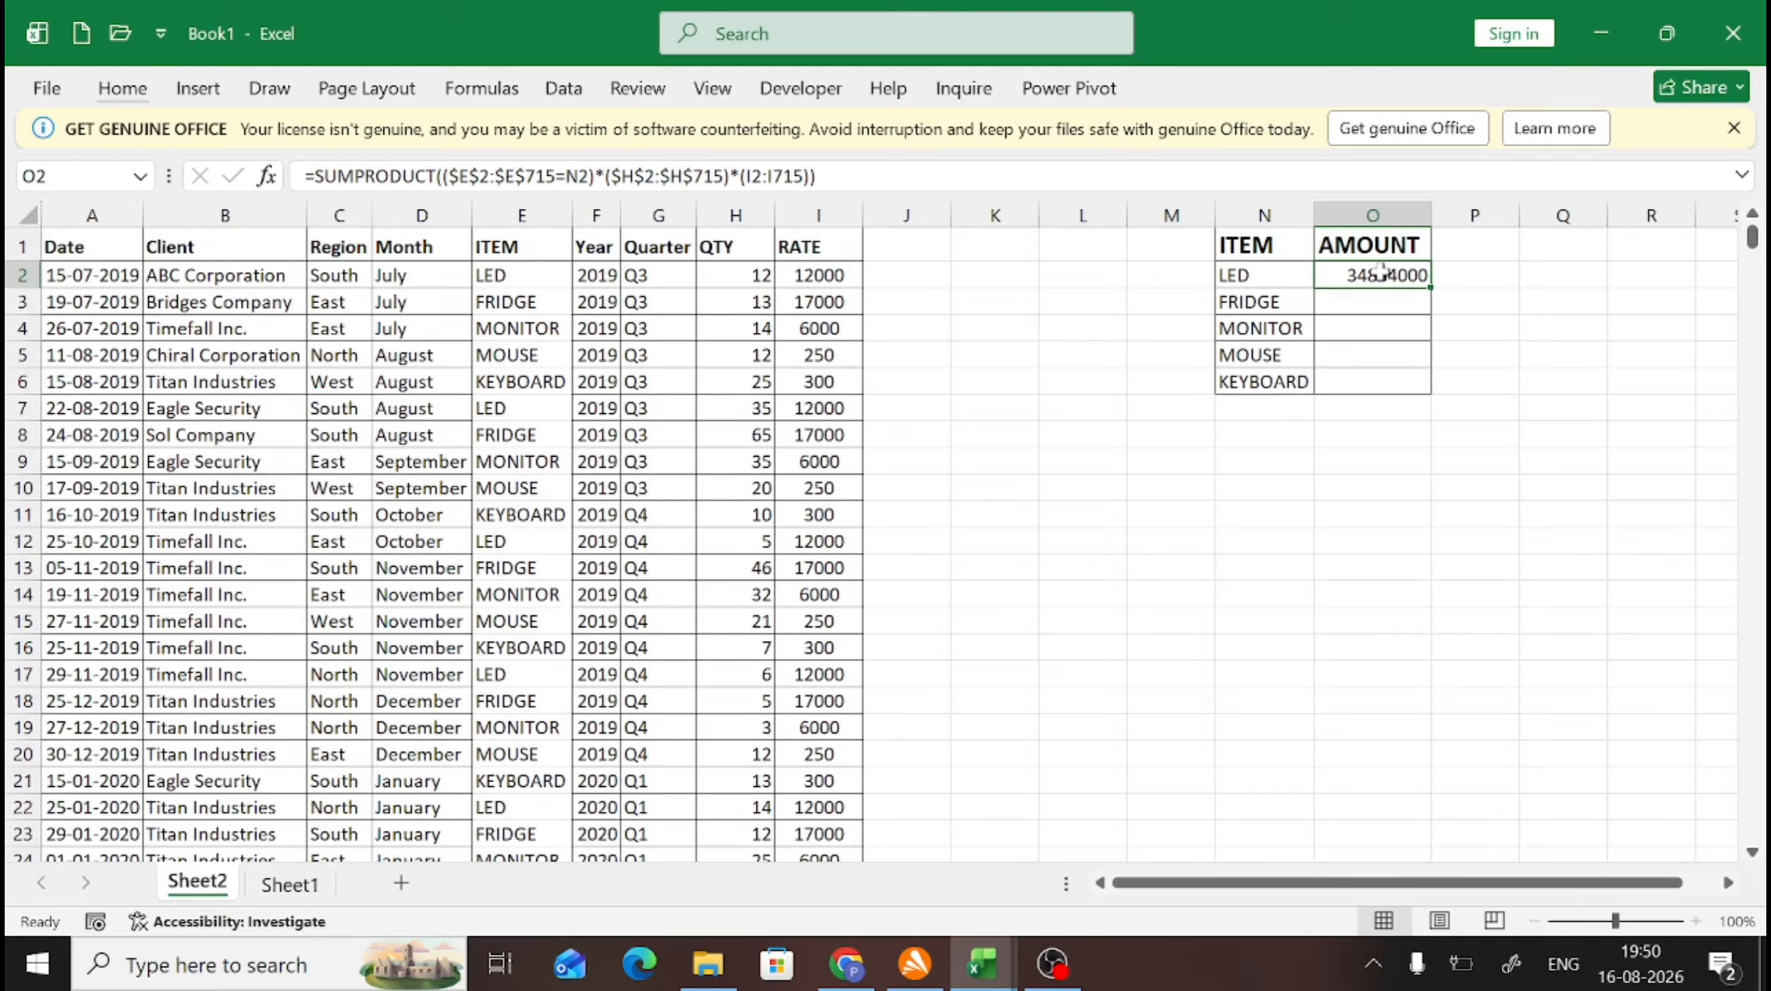
pyautogui.hotkey('shift', 'Down')
pyautogui.hotkey('shift', 'Down')
pyautogui.hotkey('shift', 'Down')
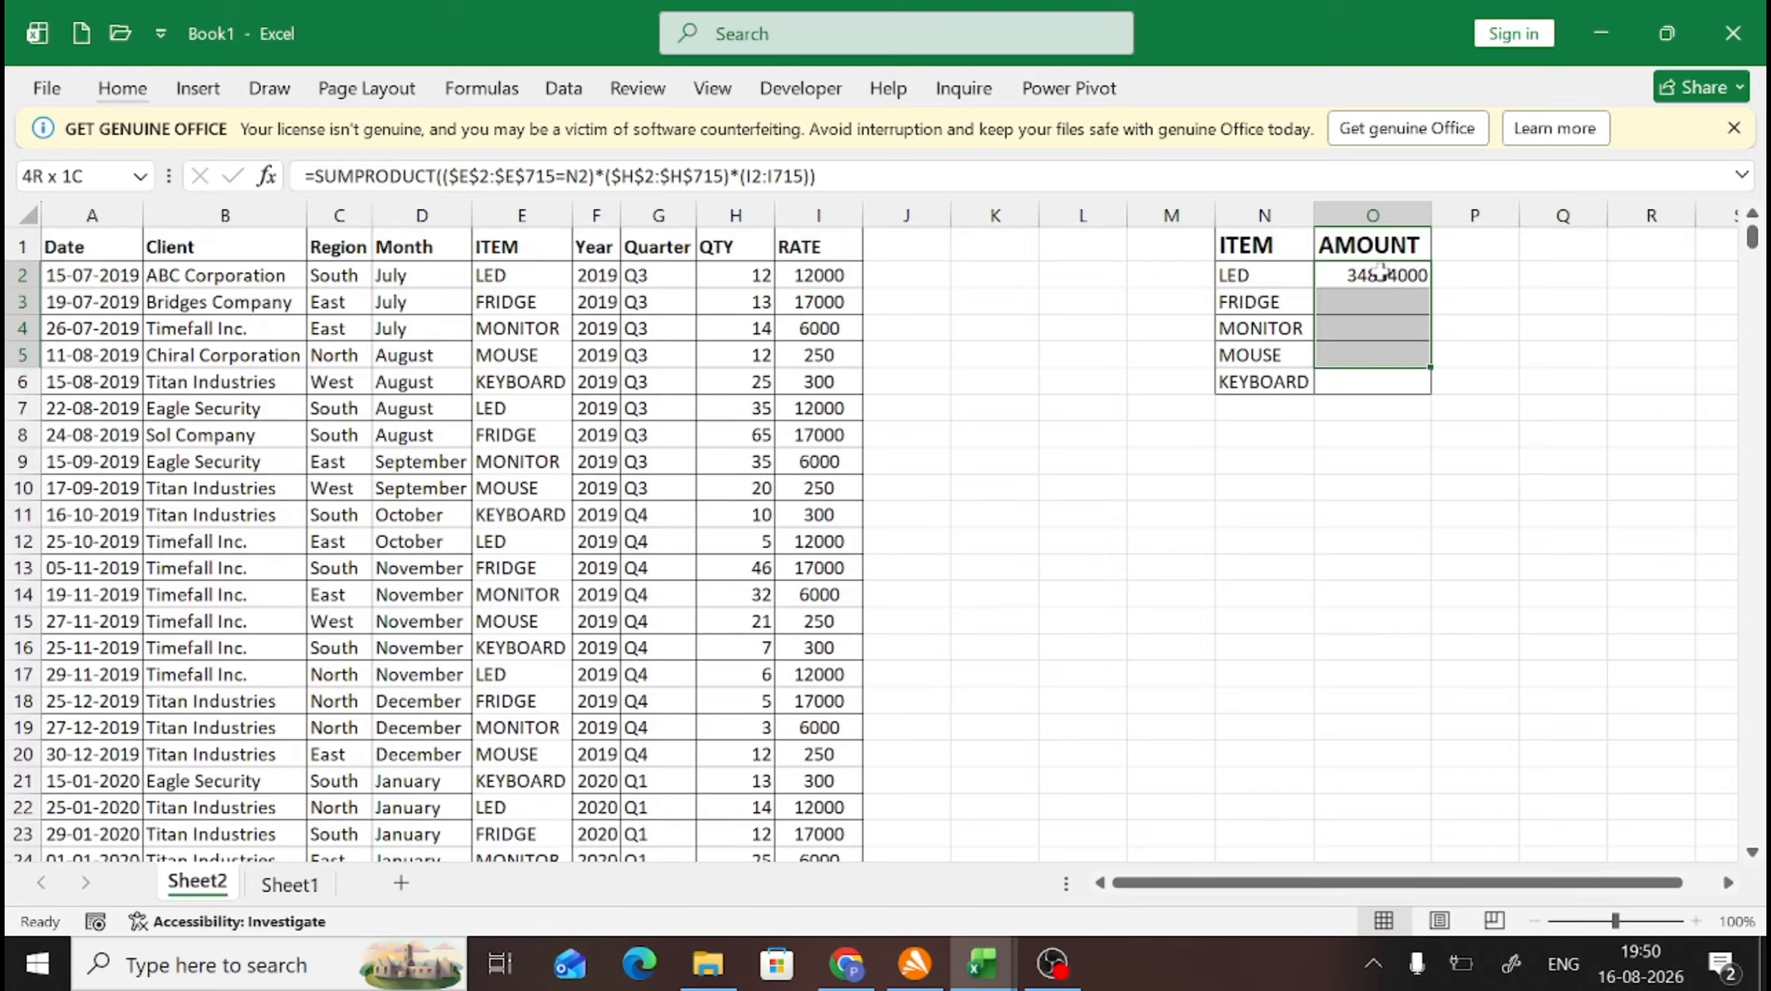
pyautogui.hotkey('shift', 'Down')
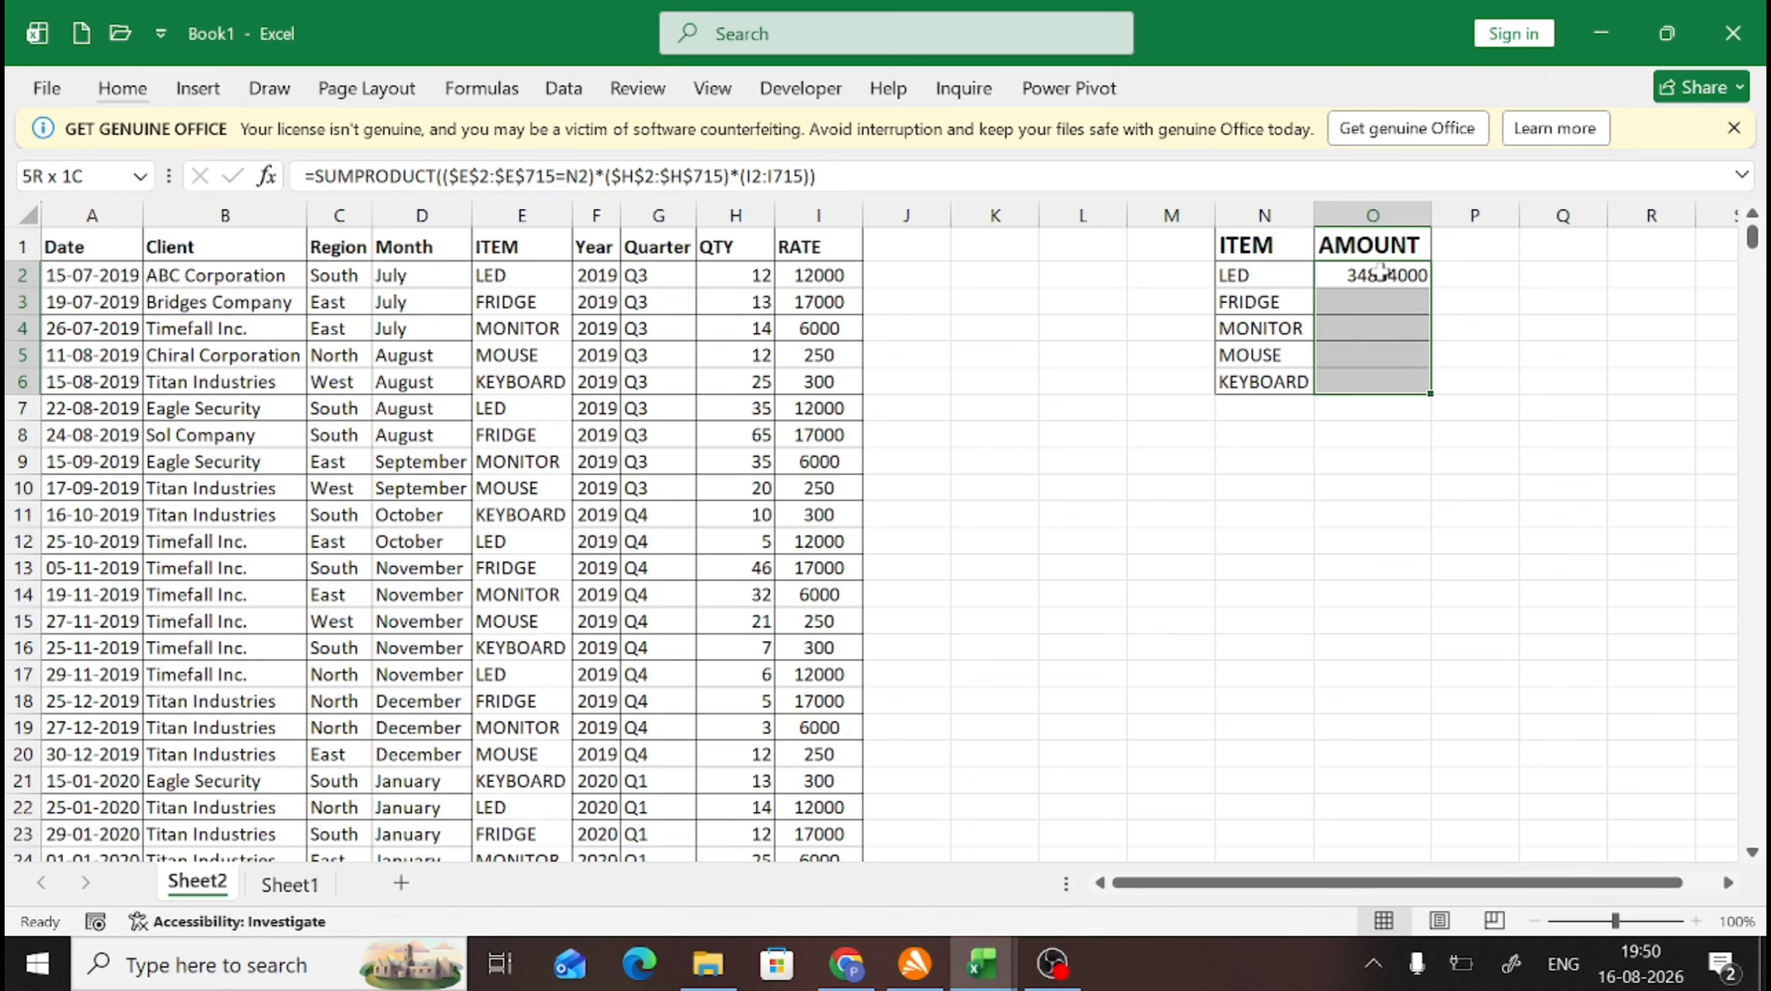
pyautogui.press('Up')
pyautogui.press('Down')
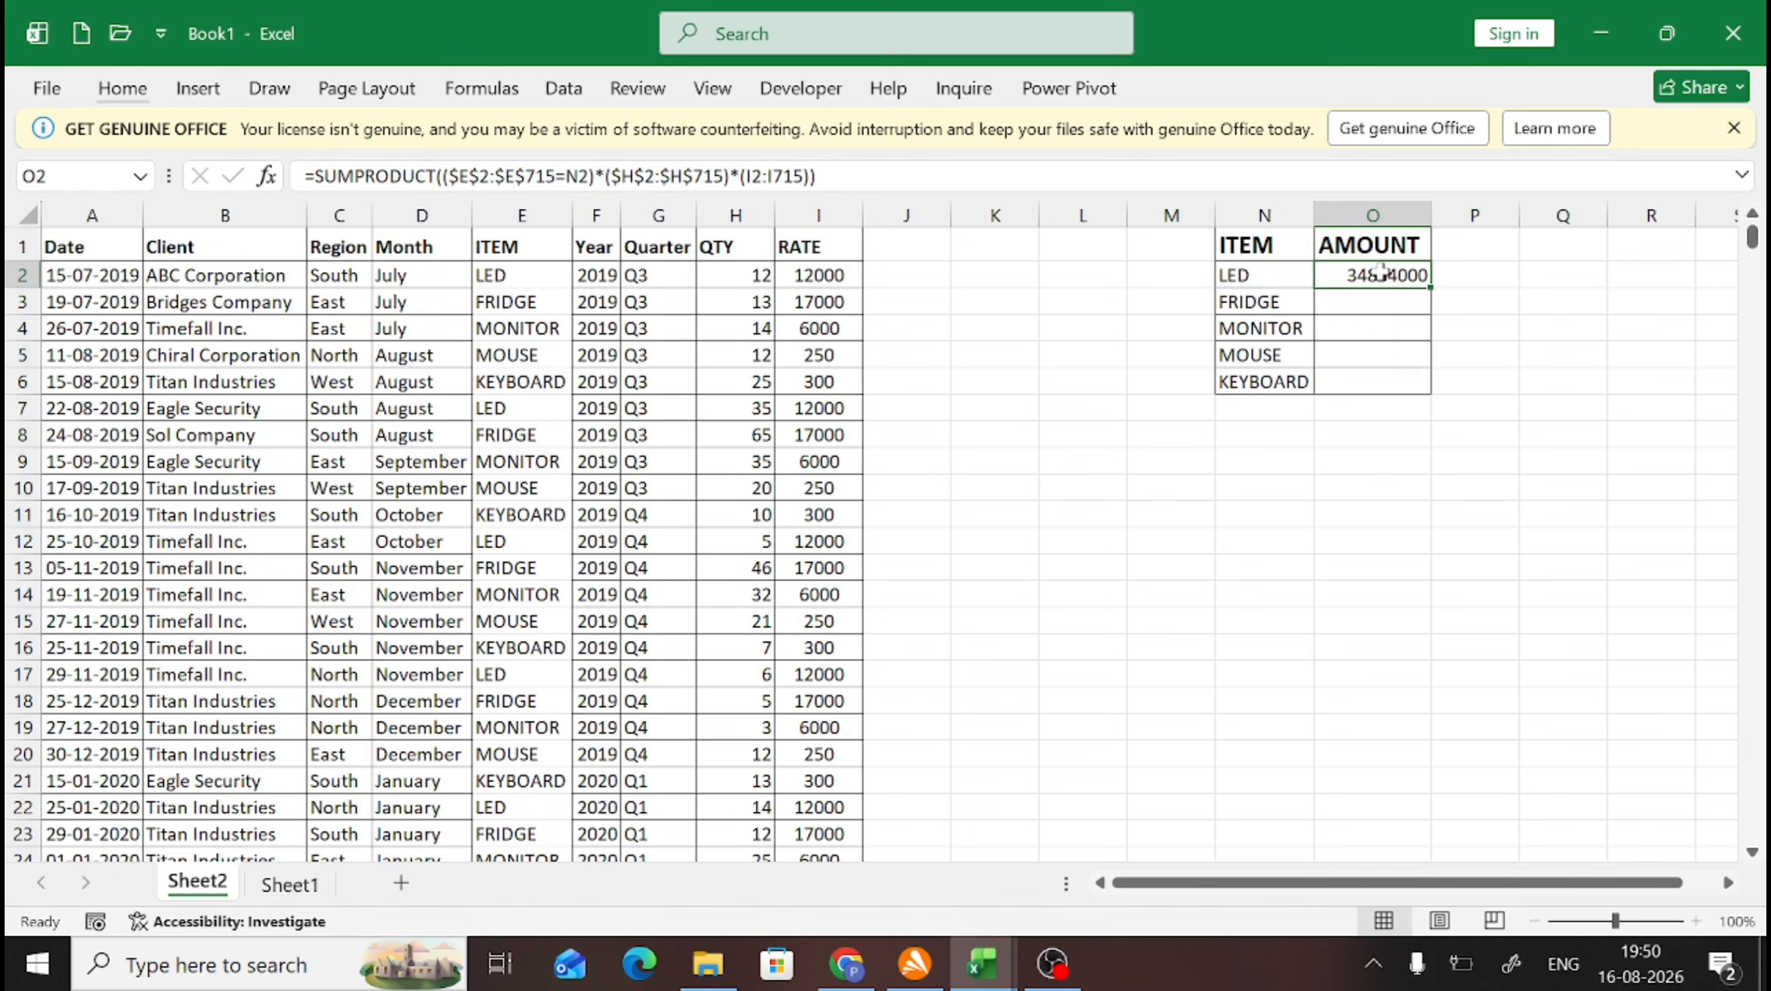
# Step: Change the RATE range in the O2 formula to the absolute reference $I$2:$I$715
pyautogui.press('F2')
pyautogui.press('Left')
pyautogui.press('Left')
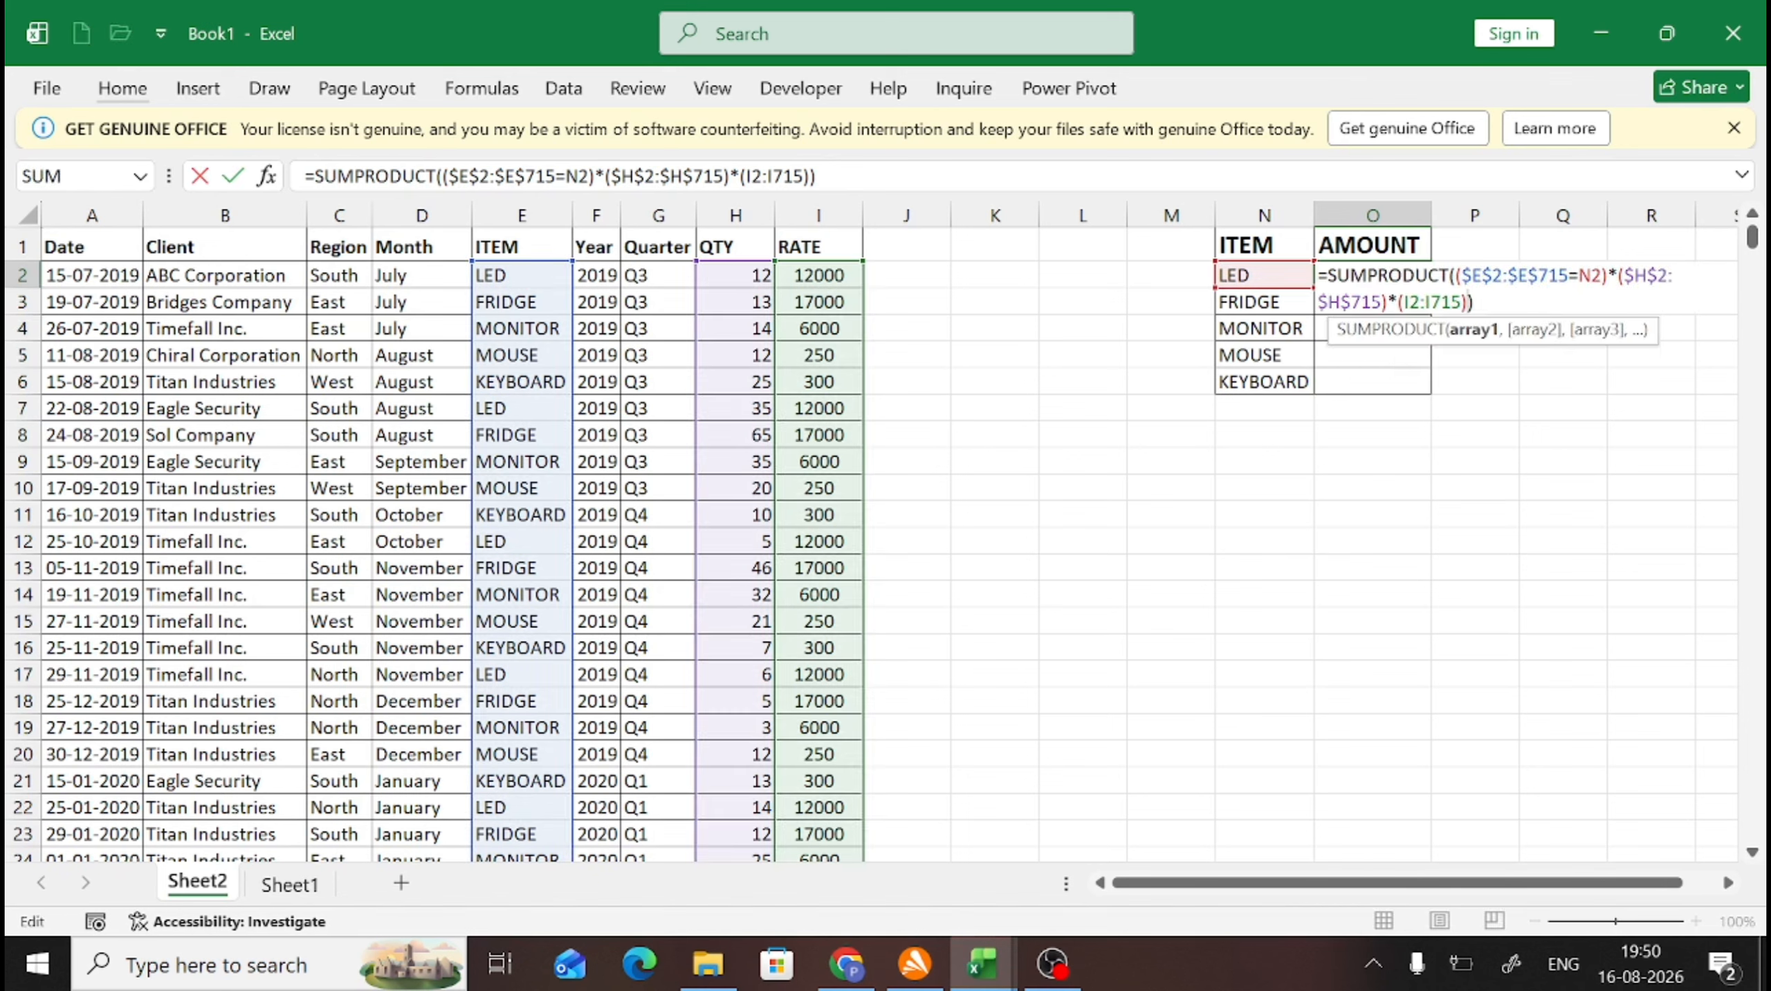
pyautogui.hotkey('shift', 'Left')
pyautogui.hotkey('shift', 'Left')
pyautogui.hotkey('shift', 'Left')
pyautogui.hotkey('shift', 'Left')
pyautogui.hotkey('shift', 'Left')
pyautogui.hotkey('shift', 'Left')
pyautogui.hotkey('shift', 'Left')
pyautogui.press('F4')
pyautogui.press('Return')
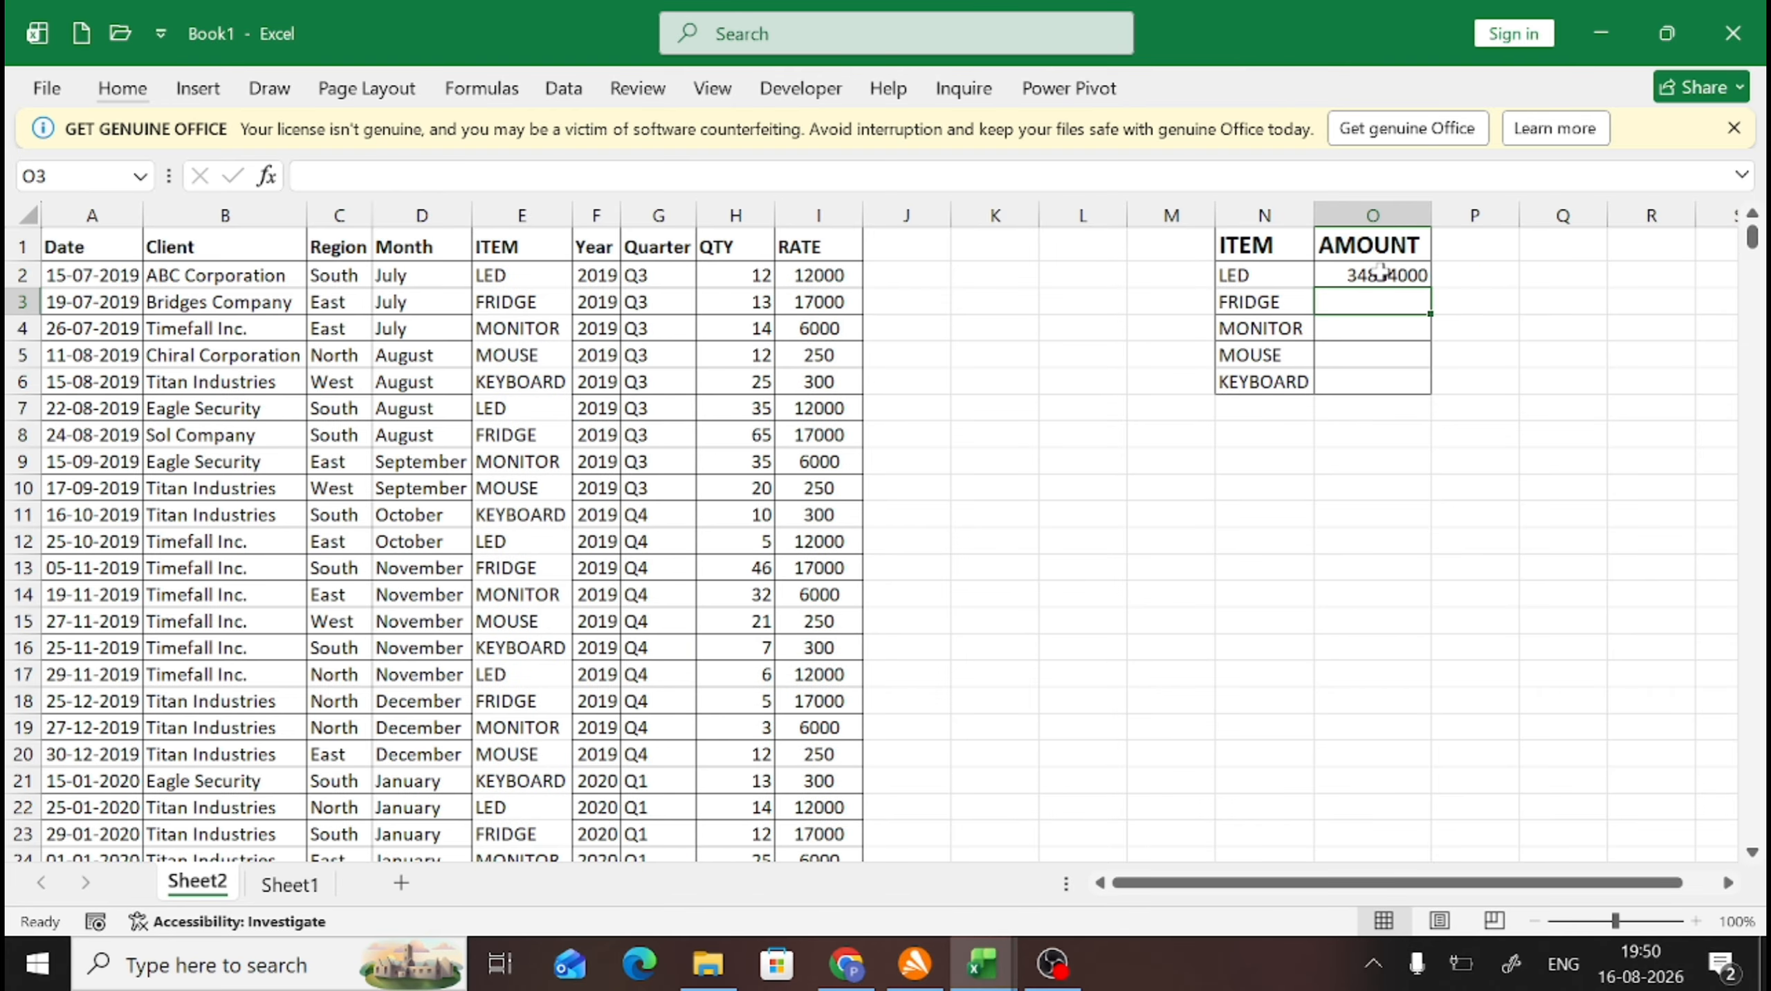
# Step: Fill the SUMPRODUCT formula from O2 down to O6 for the remaining items
pyautogui.press('Up')
pyautogui.hotkey('shift', 'Down')
pyautogui.hotkey('shift', 'Down')
pyautogui.hotkey('shift', 'Down')
pyautogui.hotkey('shift', 'Down')
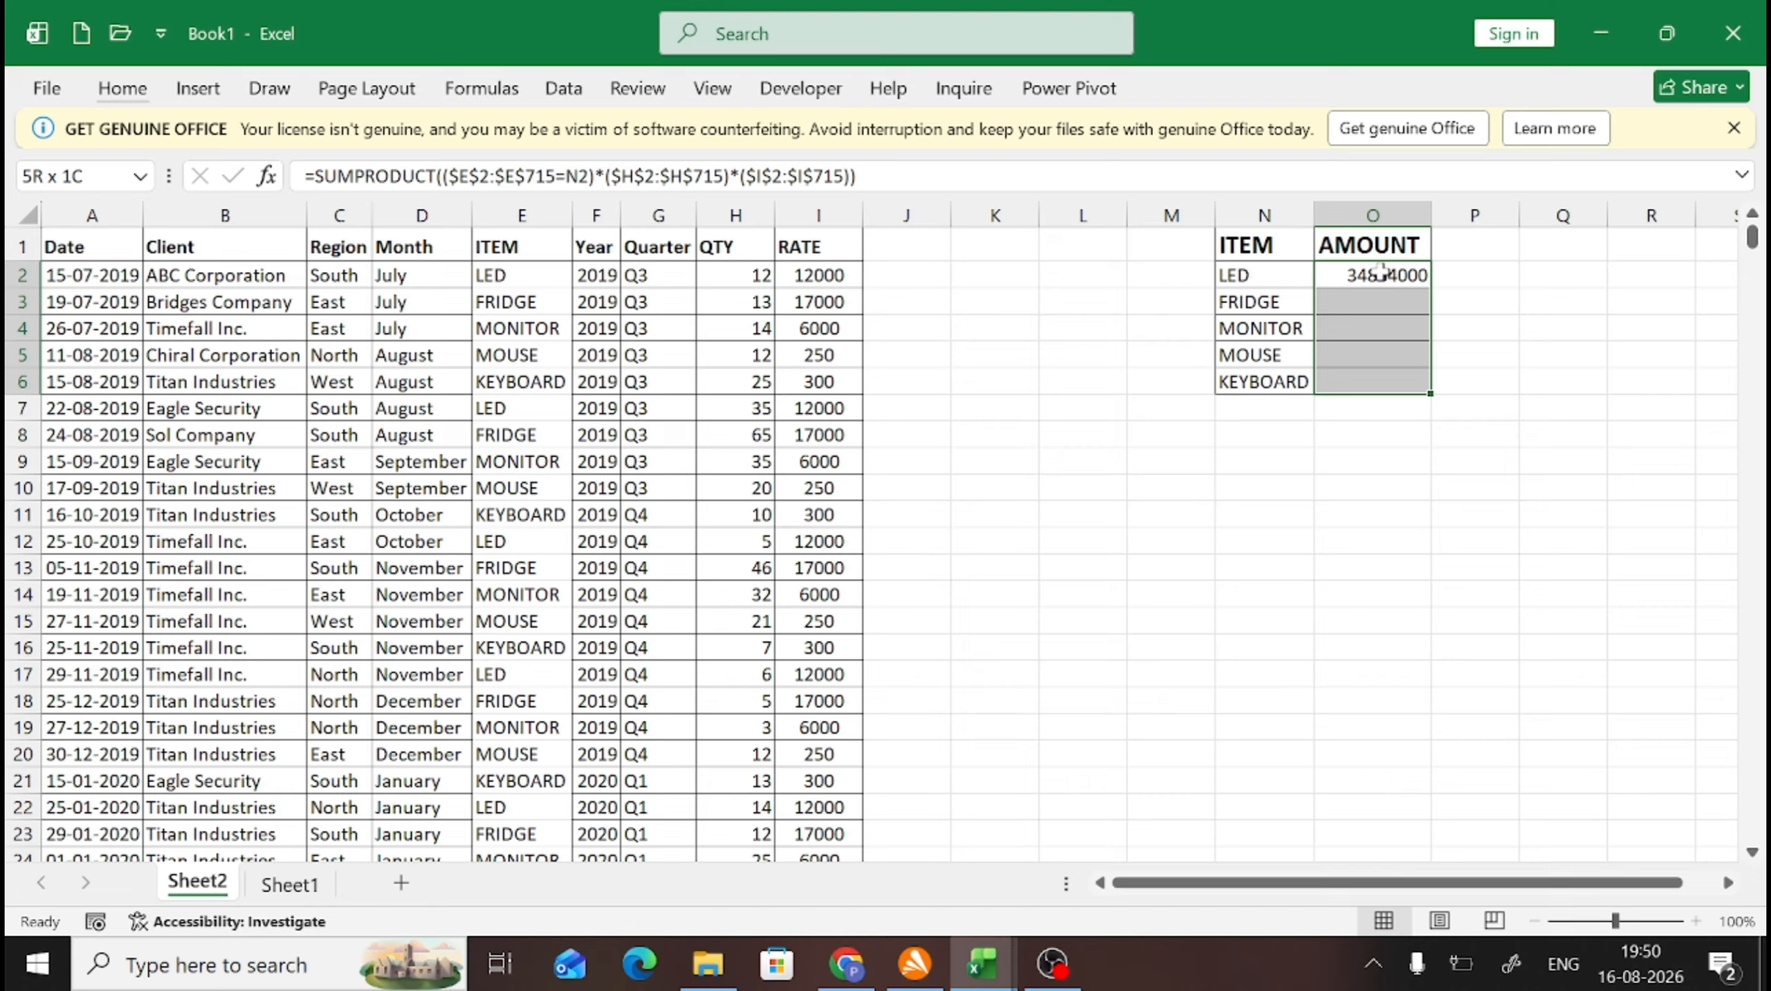
pyautogui.hotkey('ctrl', 'd')
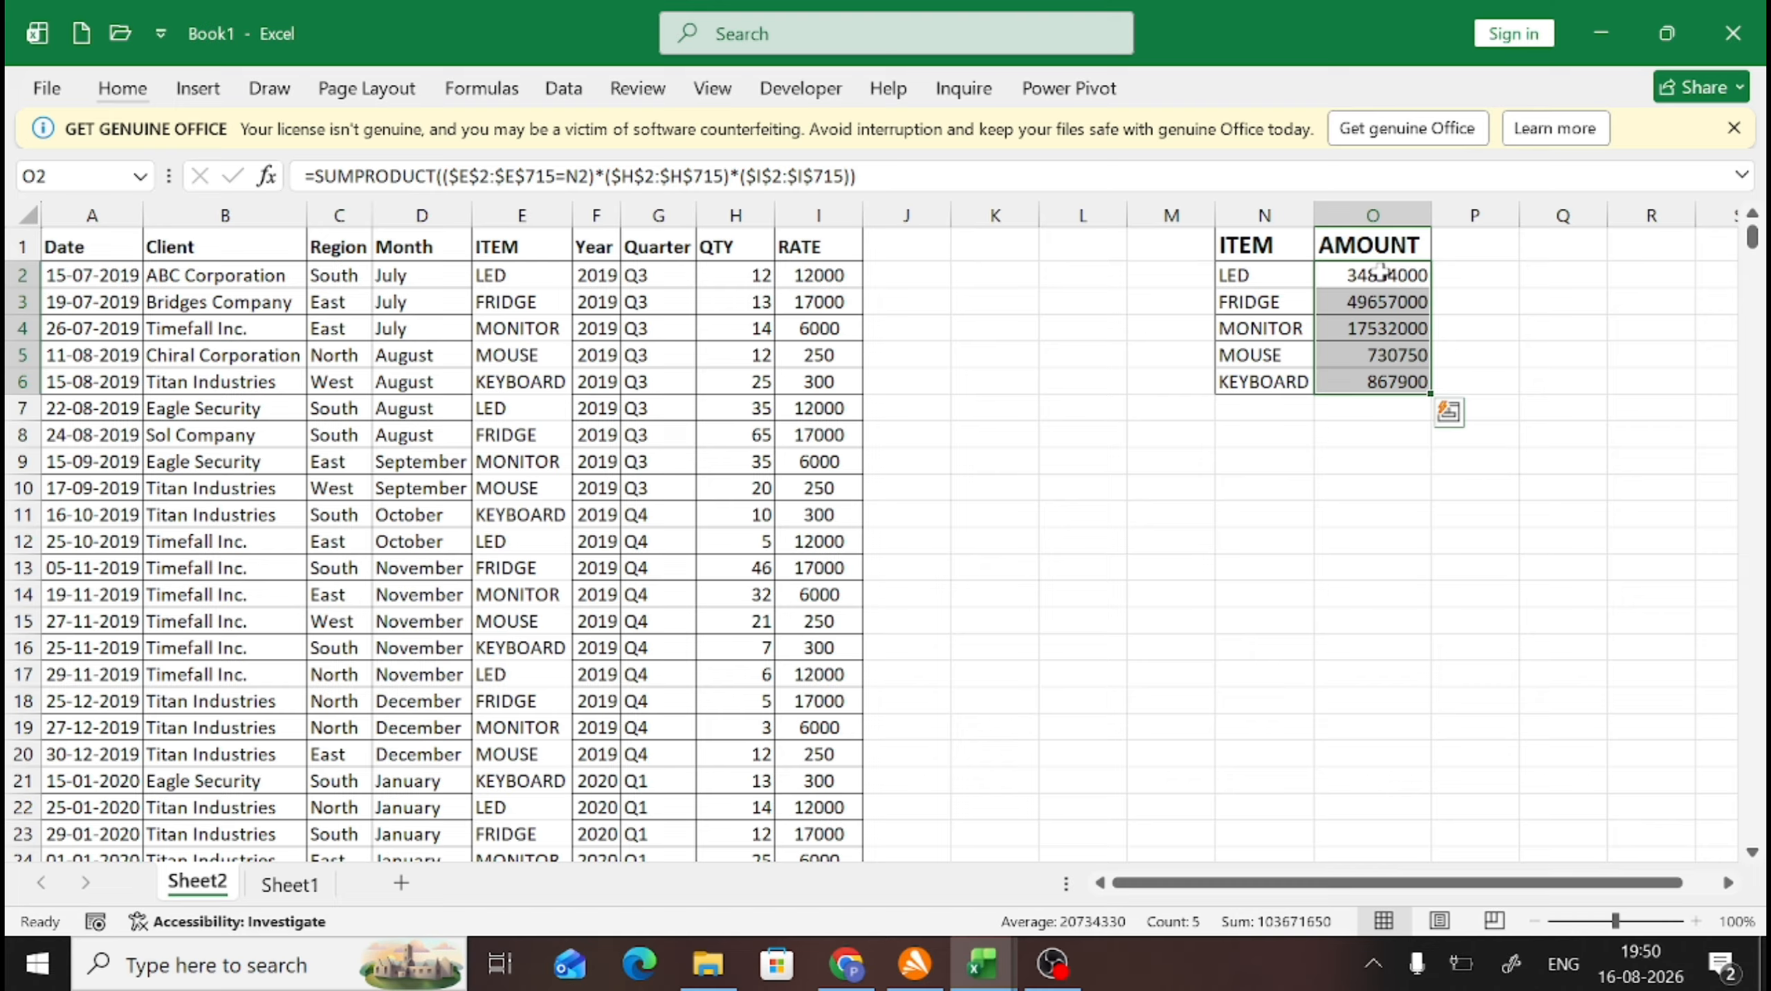
# Step: Enter =H2*I2 in J2 and fill it down column J for all data rows
pyautogui.press('Left')
pyautogui.press('Left')
pyautogui.press('Left')
pyautogui.press('Left')
pyautogui.press('Left')
pyautogui.press('Left')
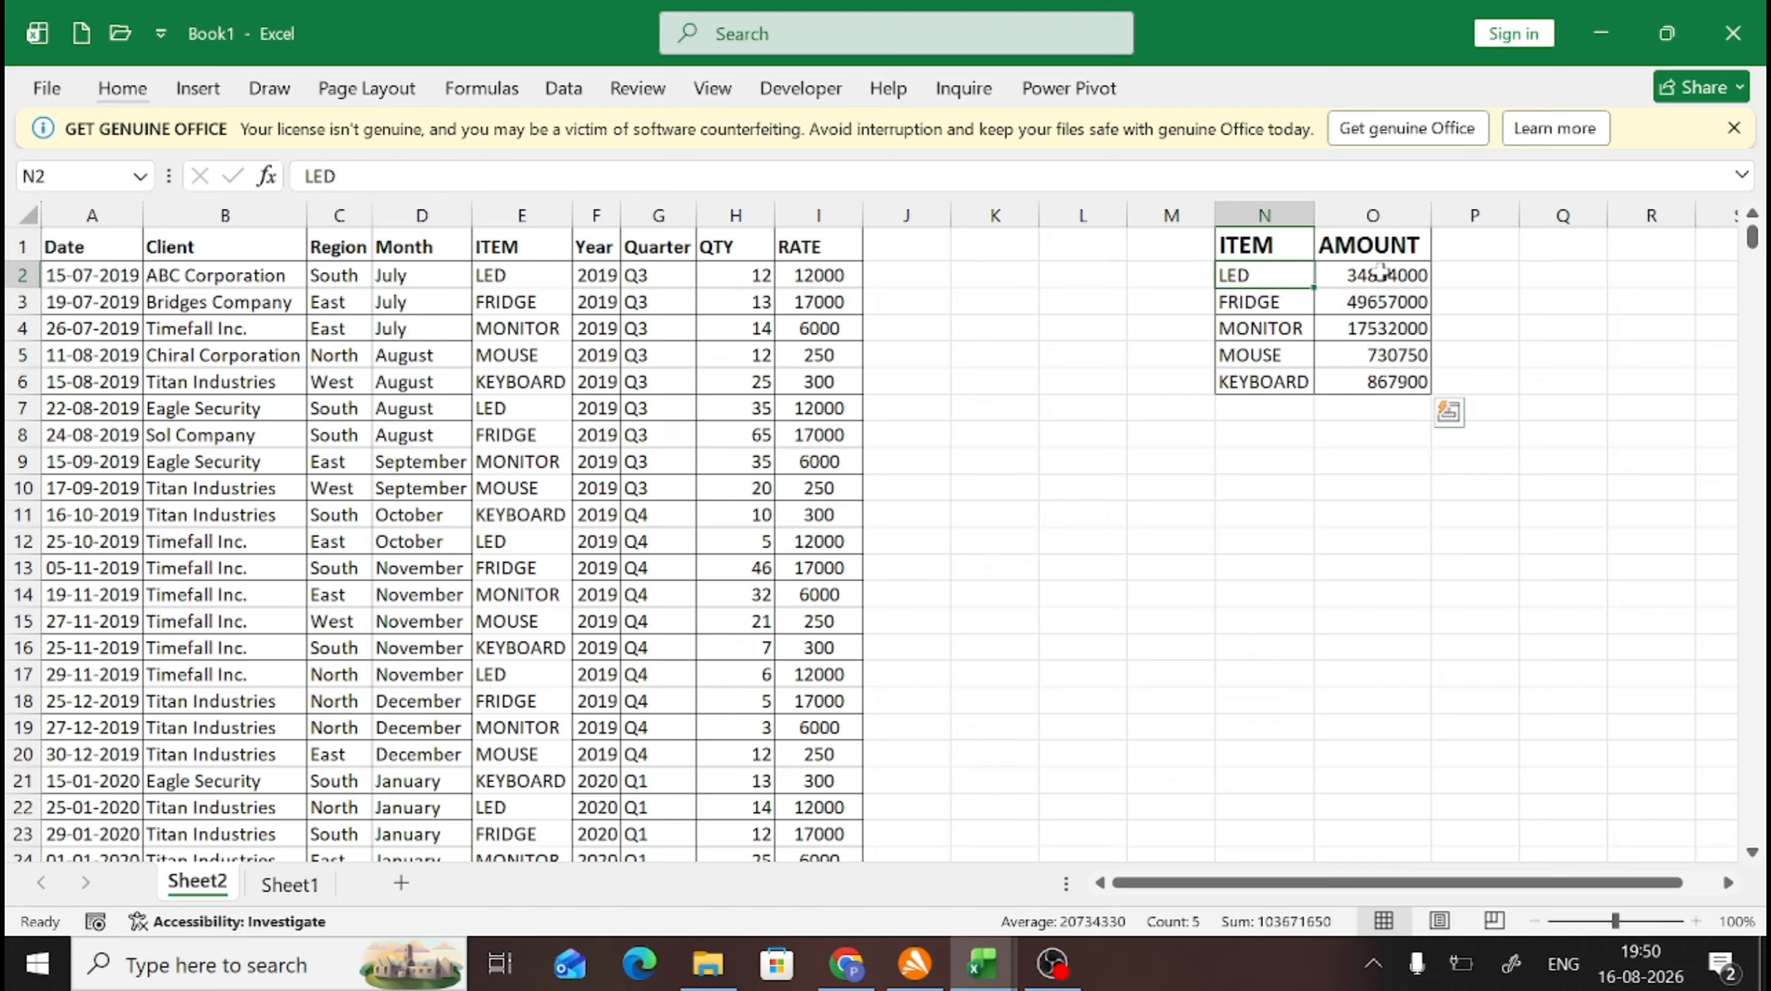
pyautogui.press('Right')
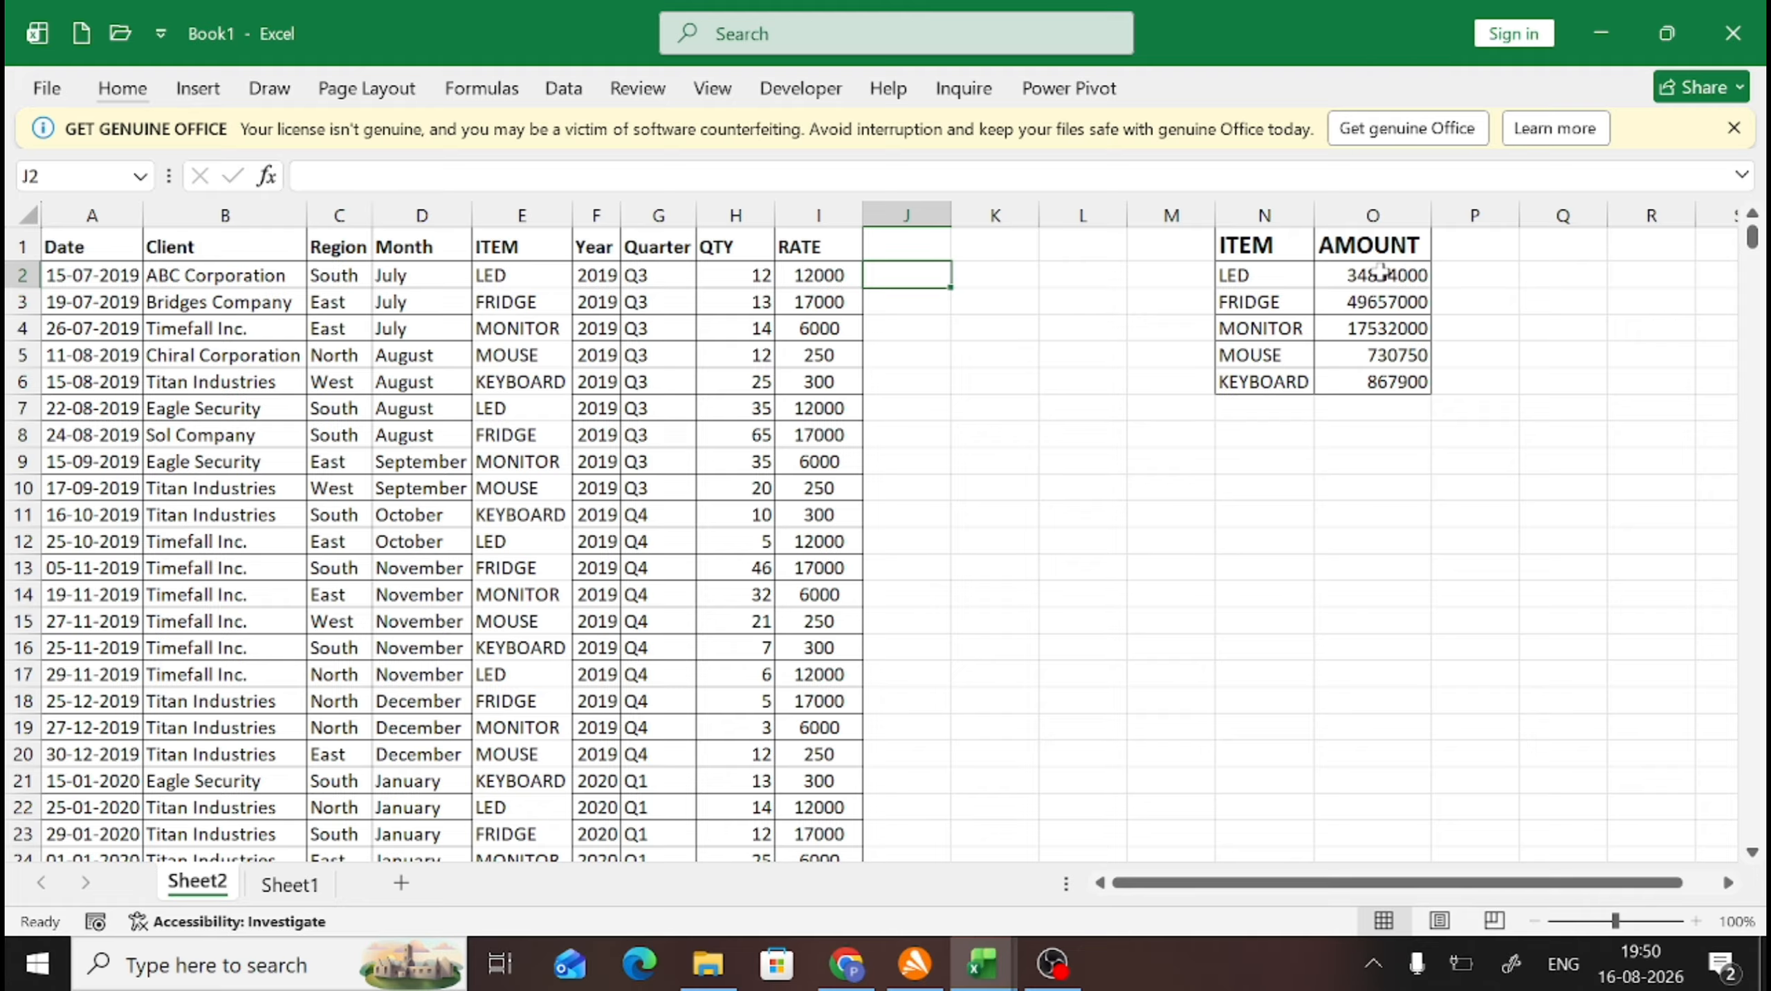
pyautogui.write('=')
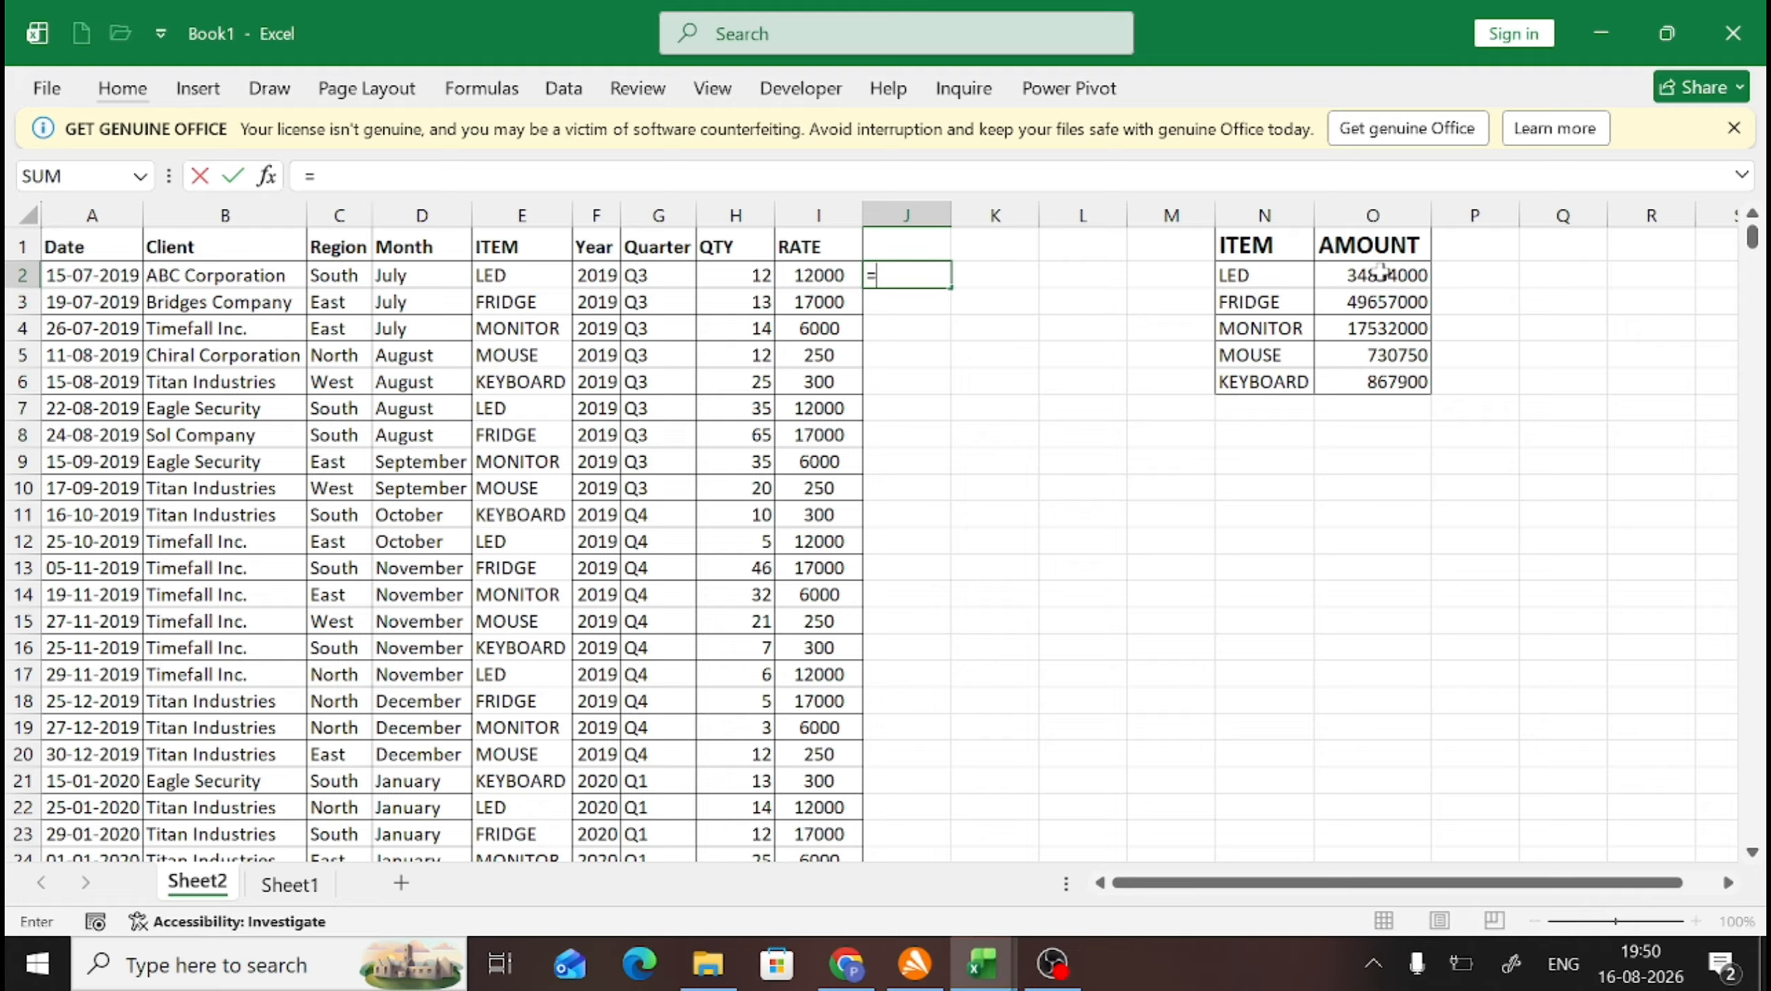
pyautogui.press('Left')
pyautogui.press('Left')
pyautogui.write('*')
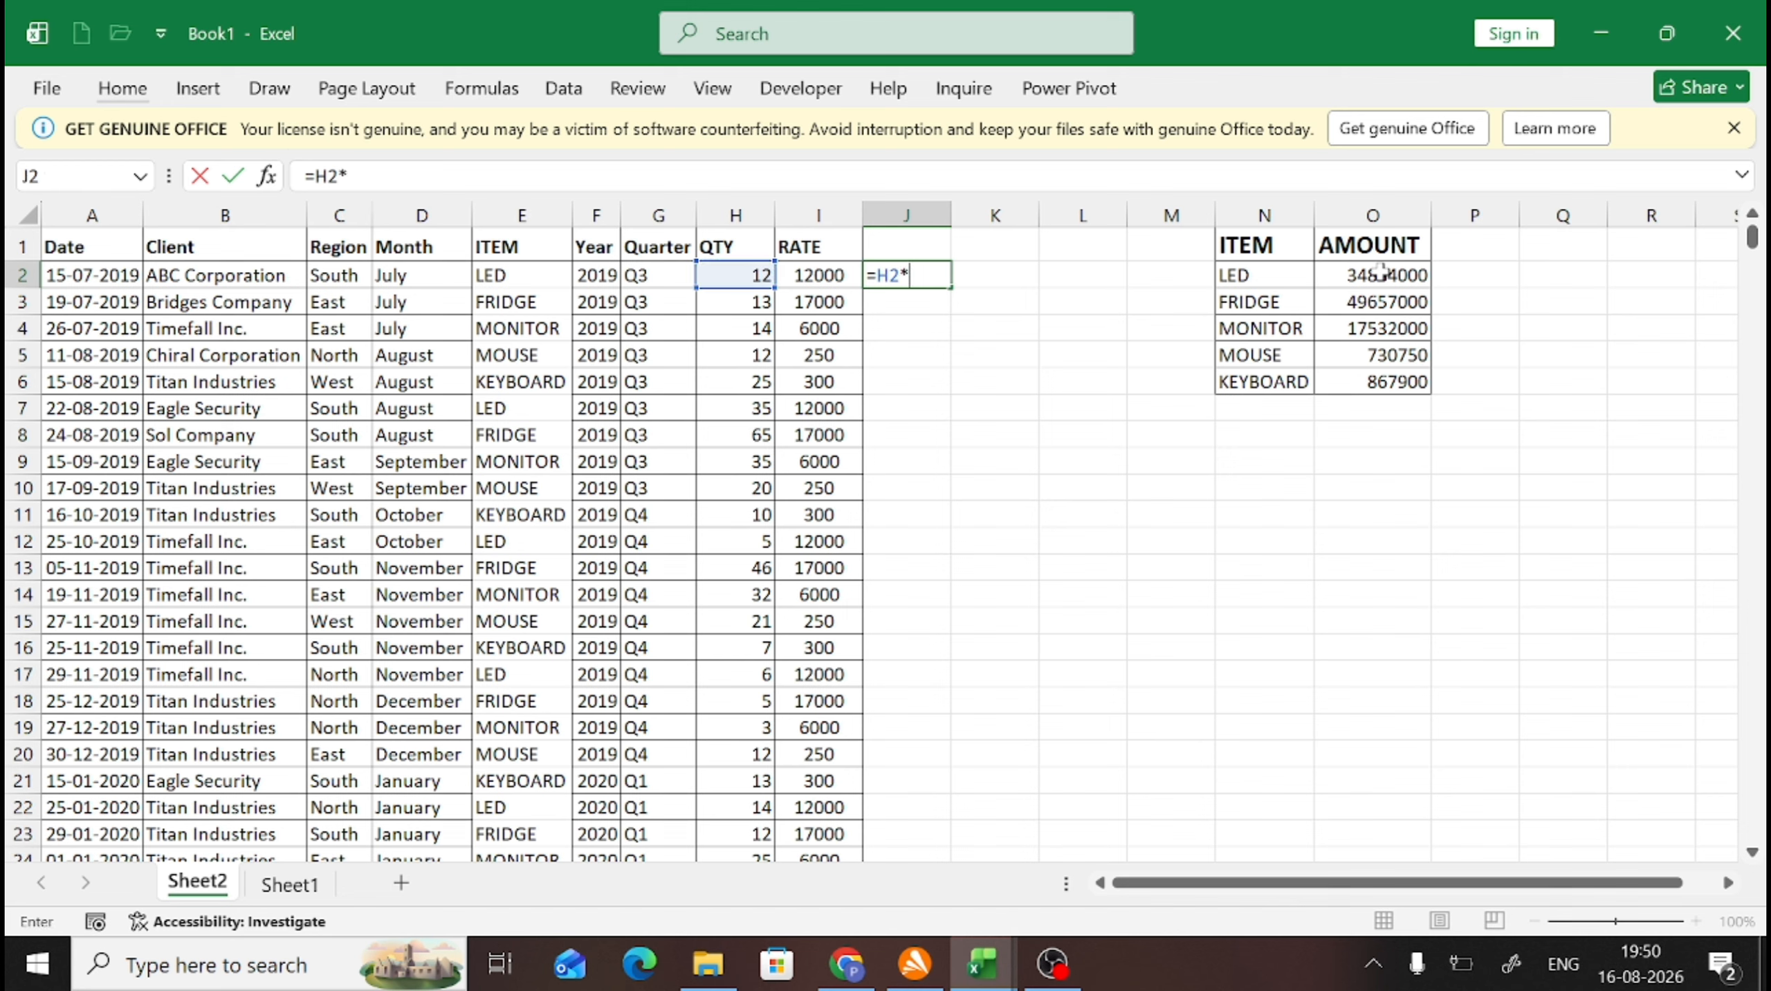
pyautogui.press('Left')
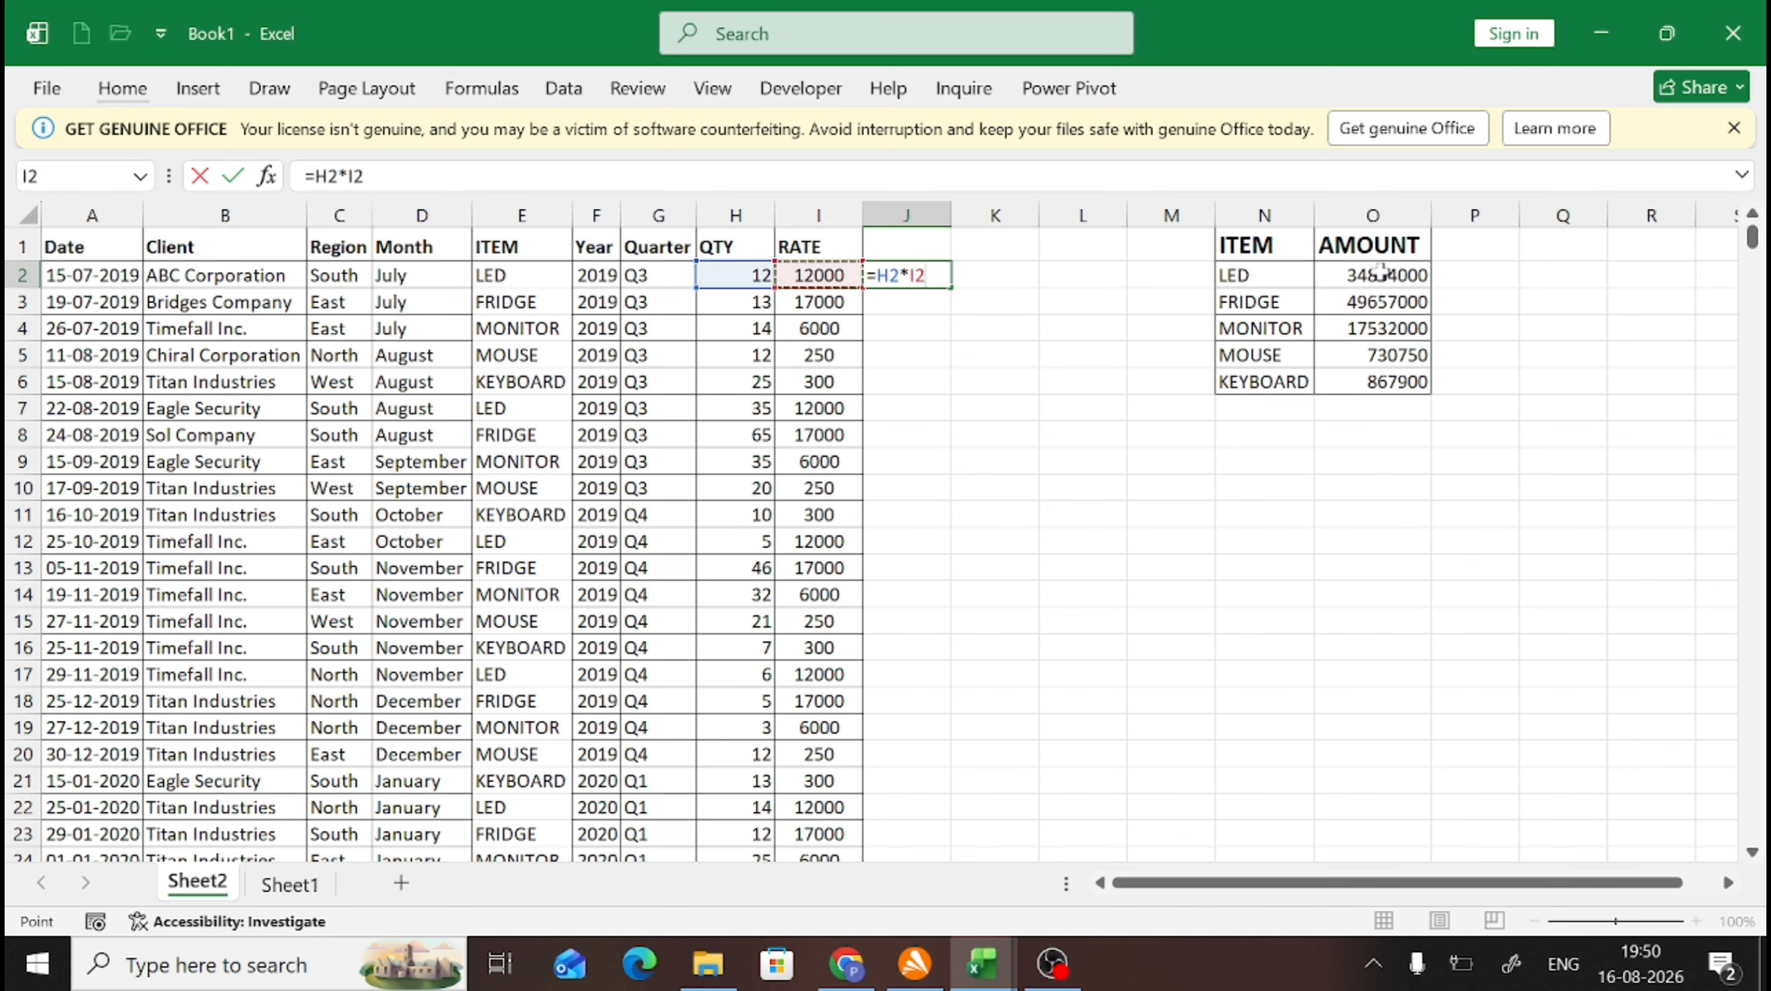
pyautogui.hotkey('ctrl', 'Return')
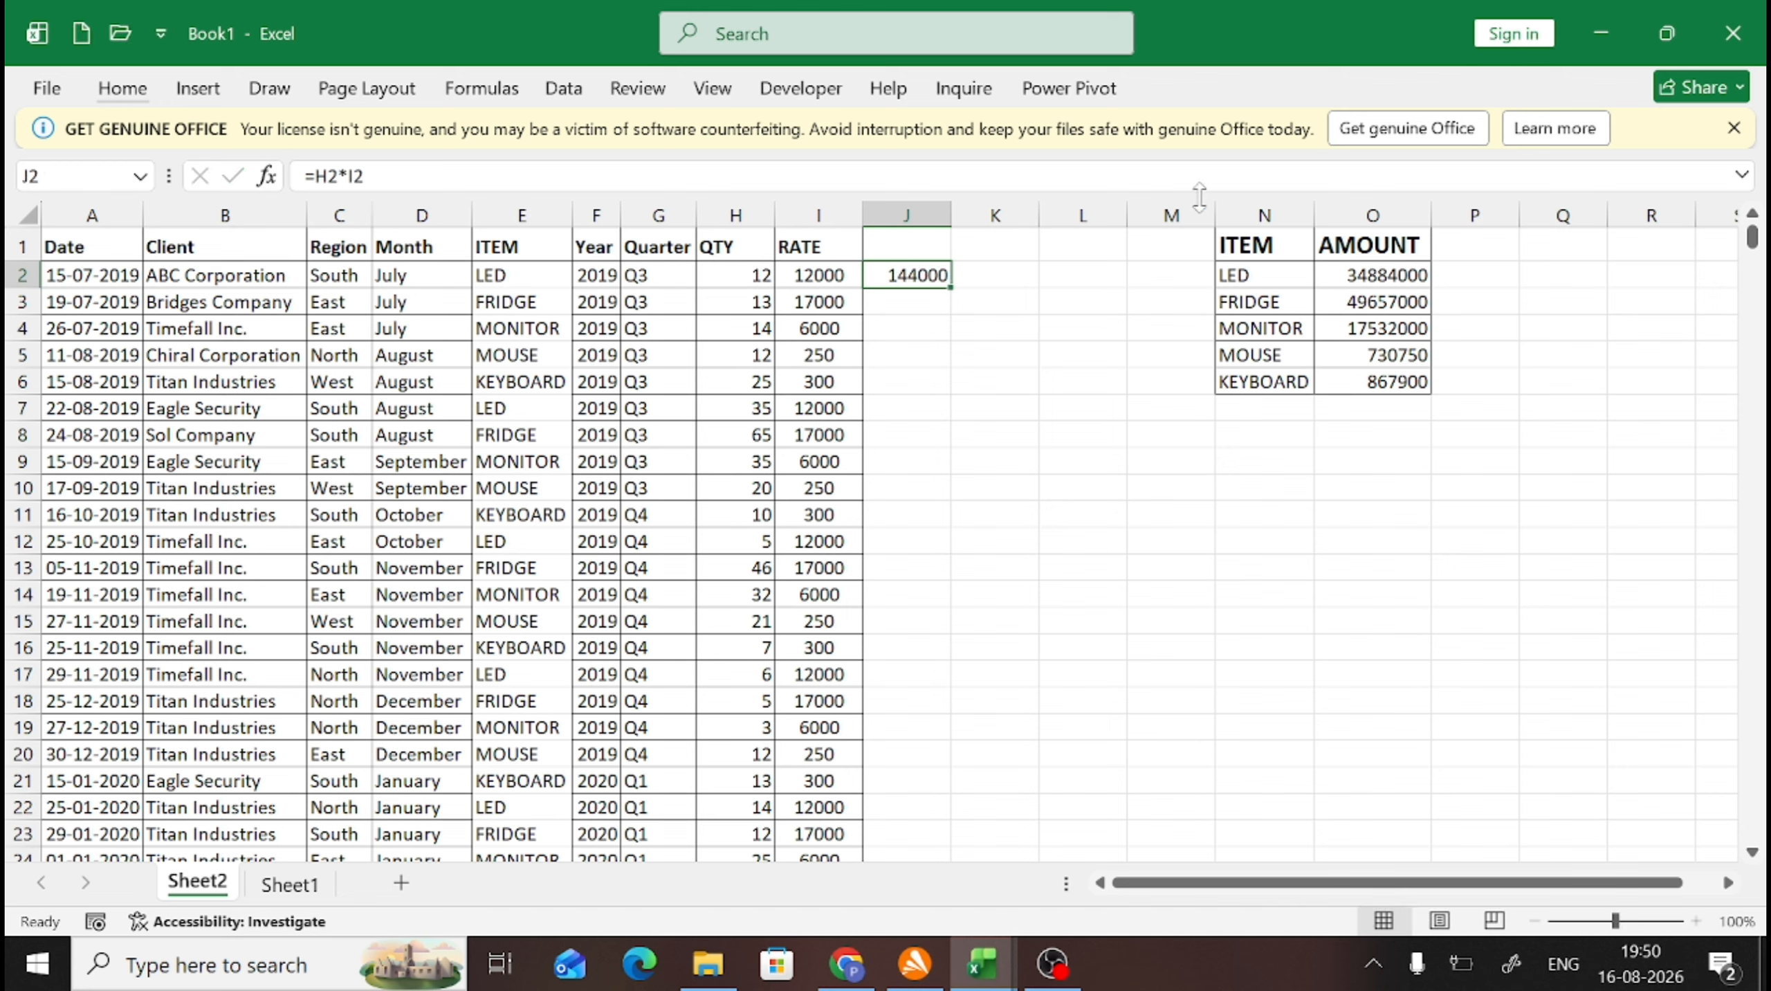
pyautogui.doubleClick(954, 289)
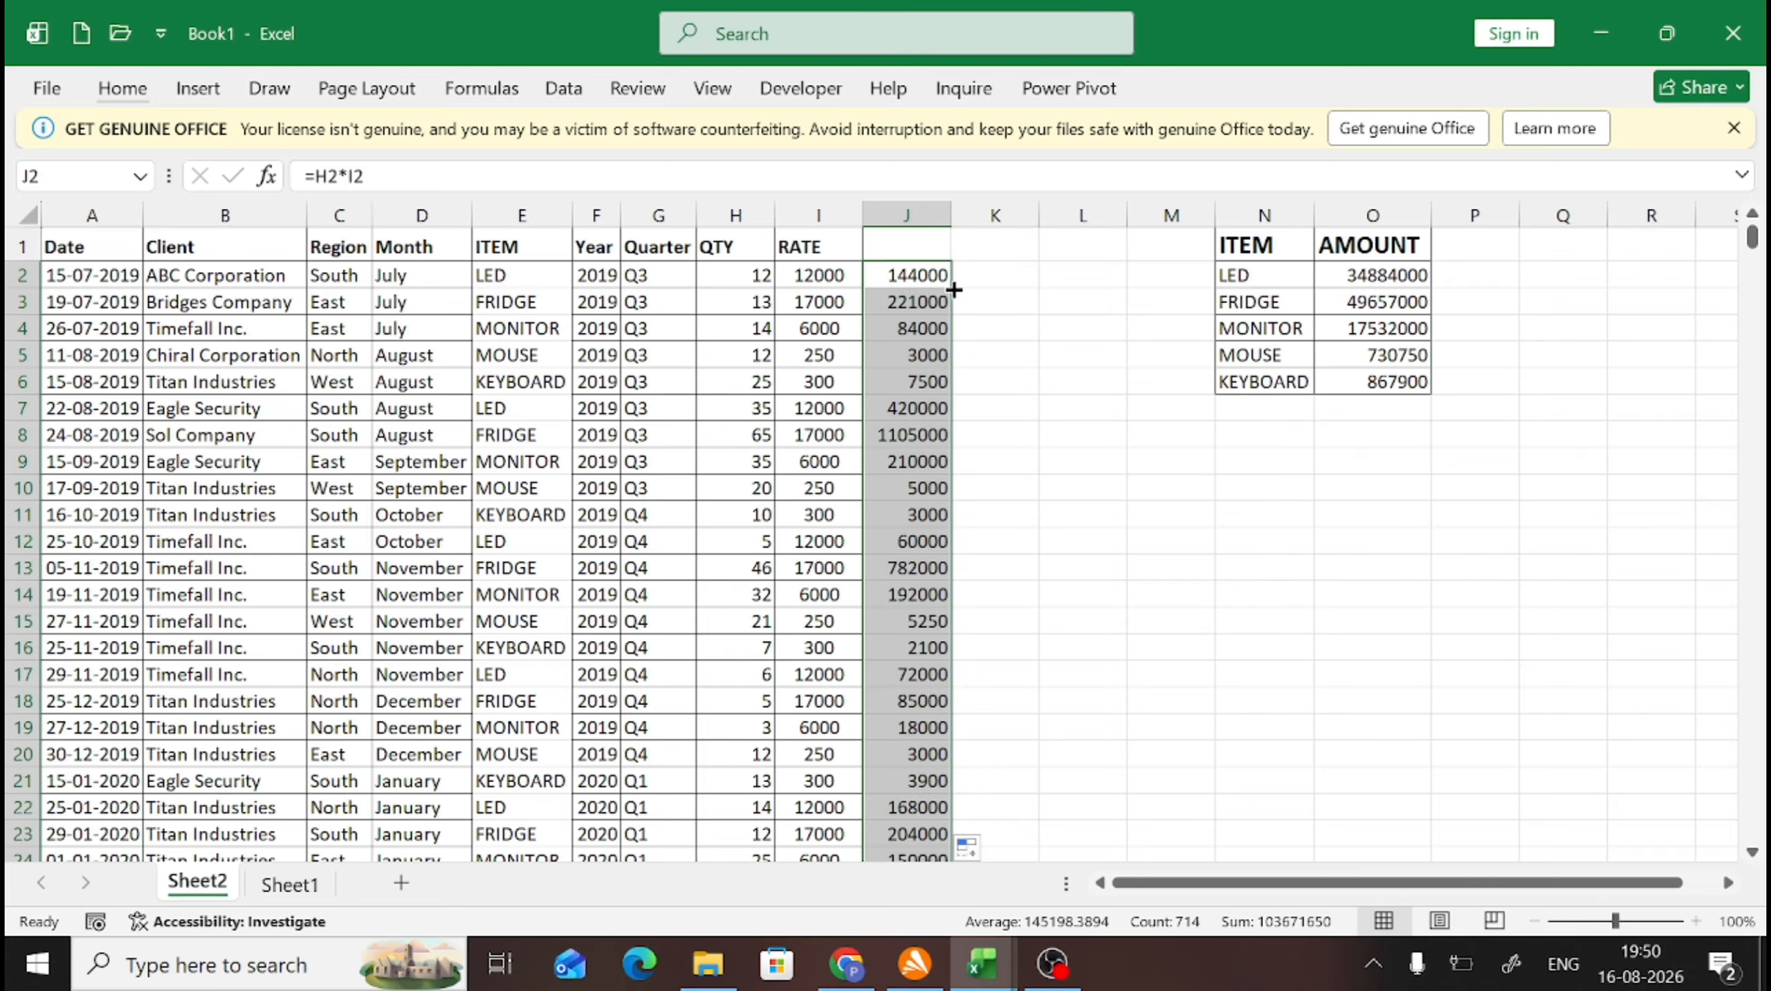
# Step: Enter the header AMOUNT in J1 above the calculated column
pyautogui.press('Up')
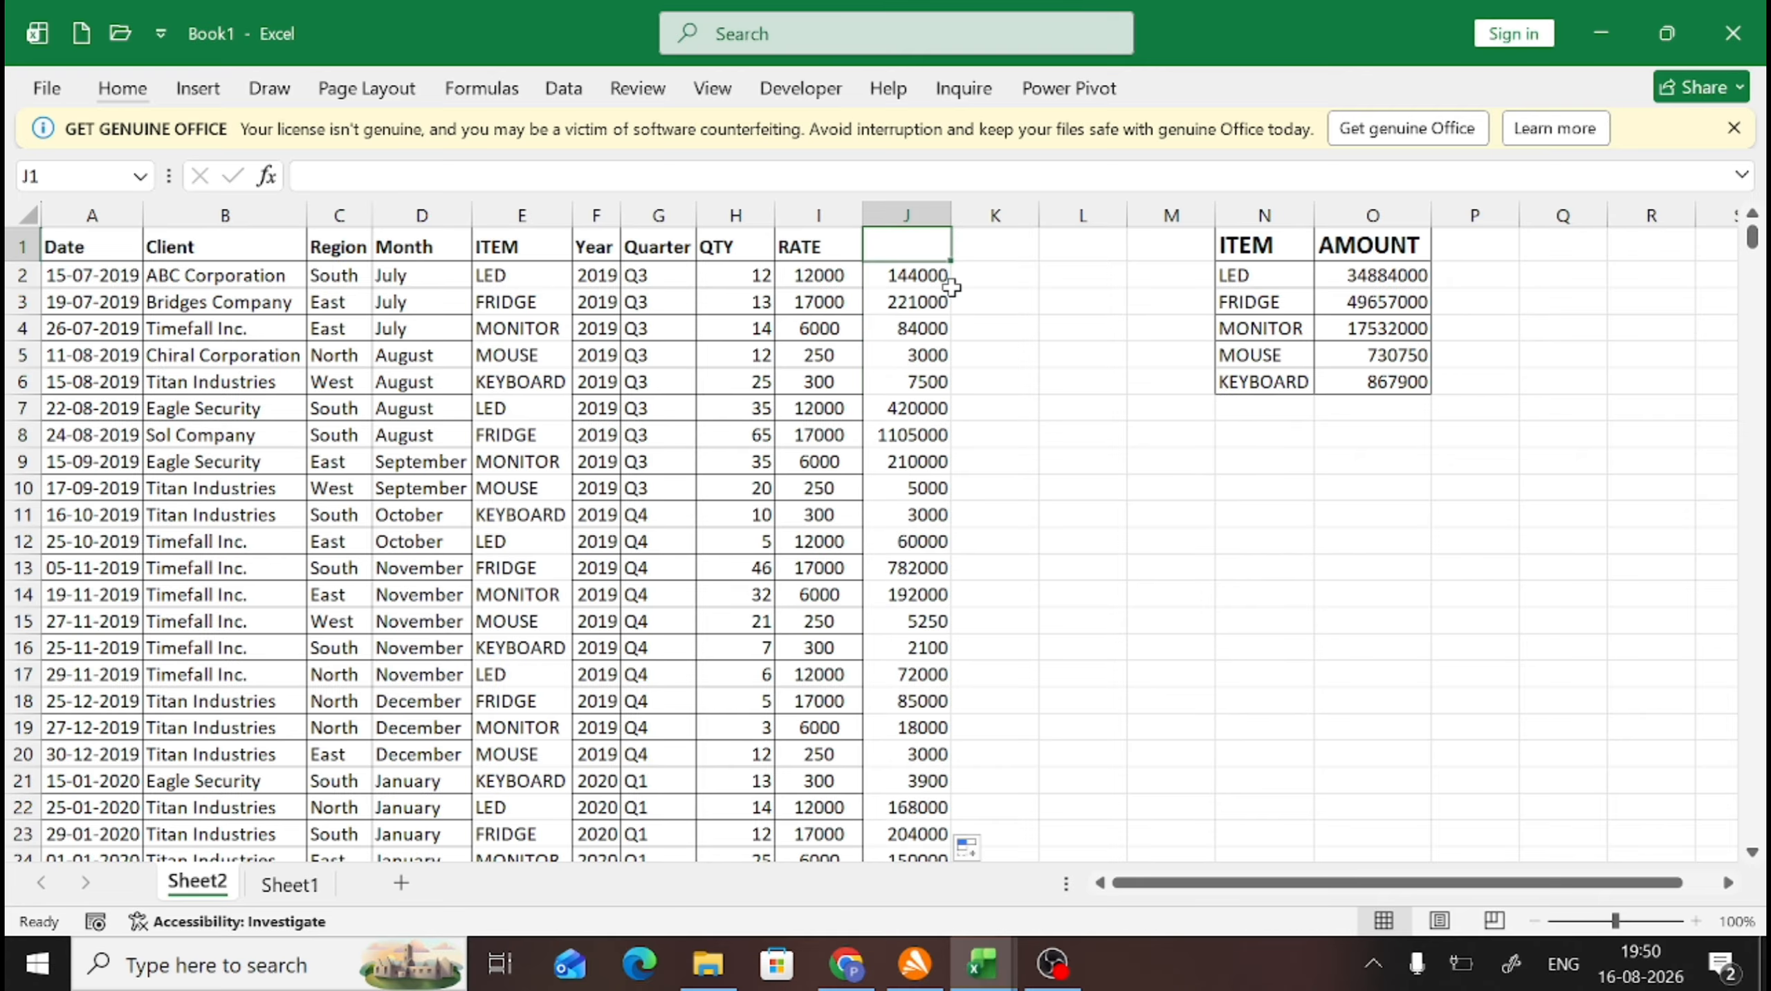
pyautogui.write('AMOUNT')
pyautogui.press('Left')
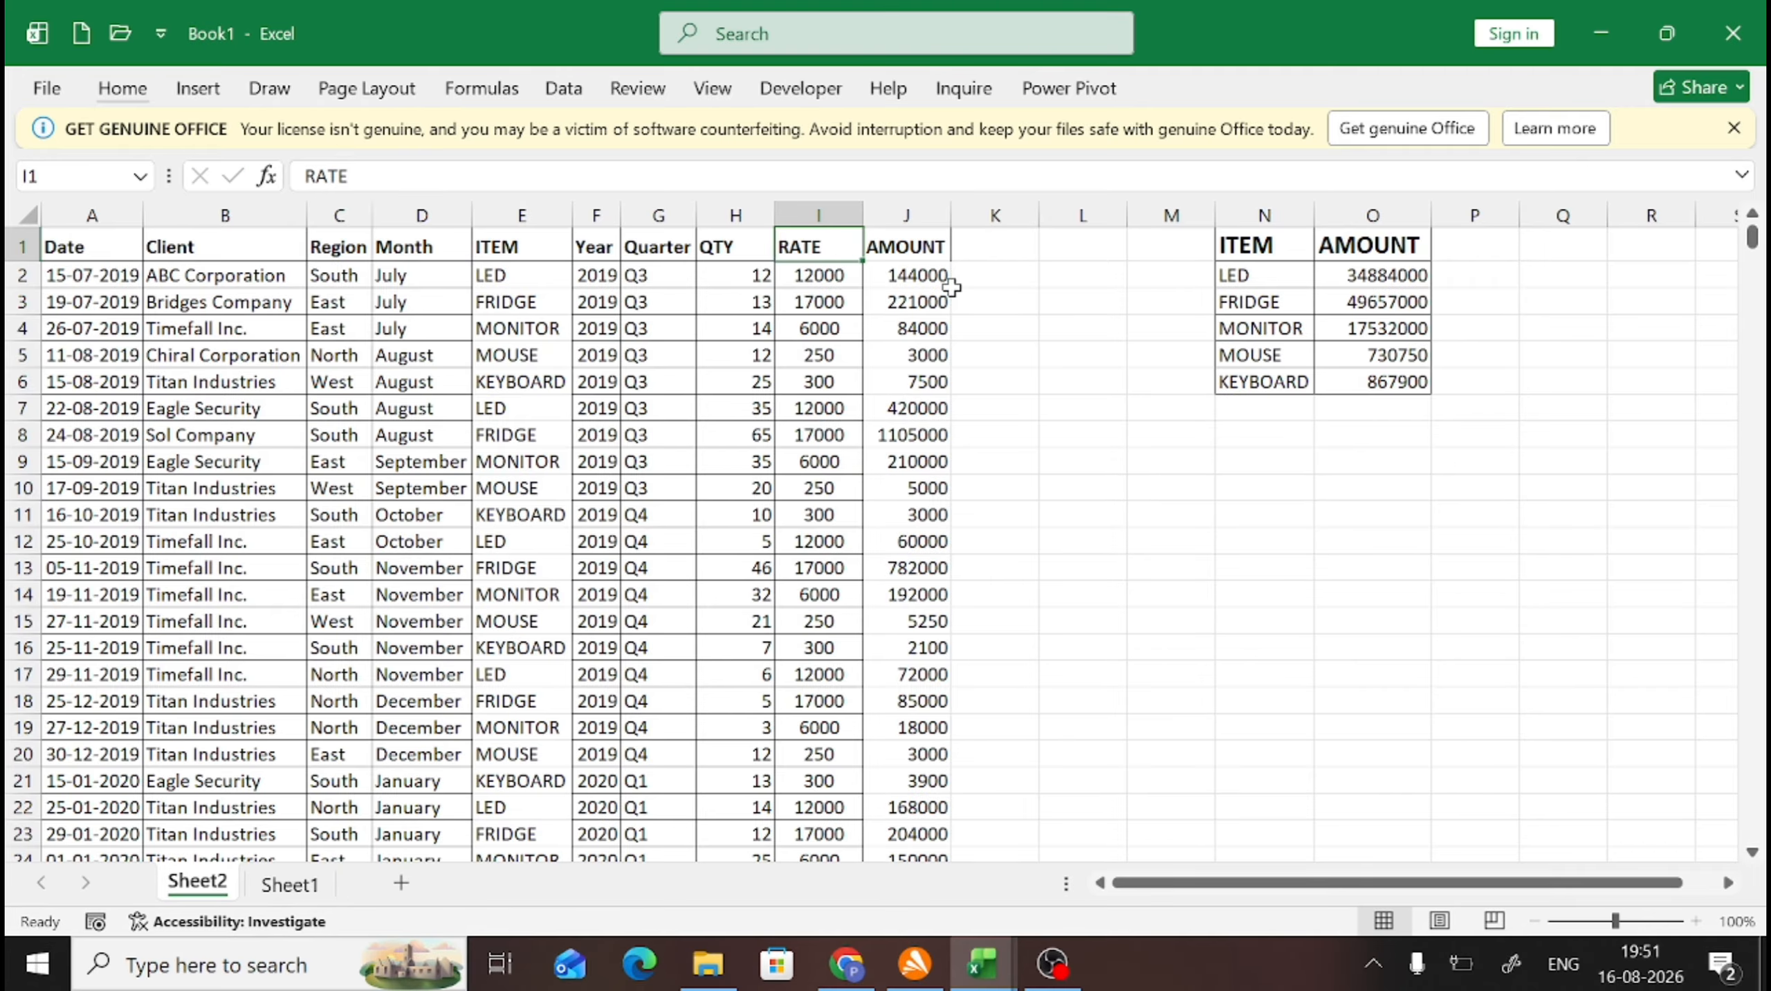
# Step: Turn on filtering for the sales data range A1:J715
pyautogui.press('Left')
pyautogui.press('Left')
pyautogui.press('Left')
pyautogui.press('Left')
pyautogui.press('Left')
pyautogui.press('Left')
pyautogui.press('Left')
pyautogui.press('Left')
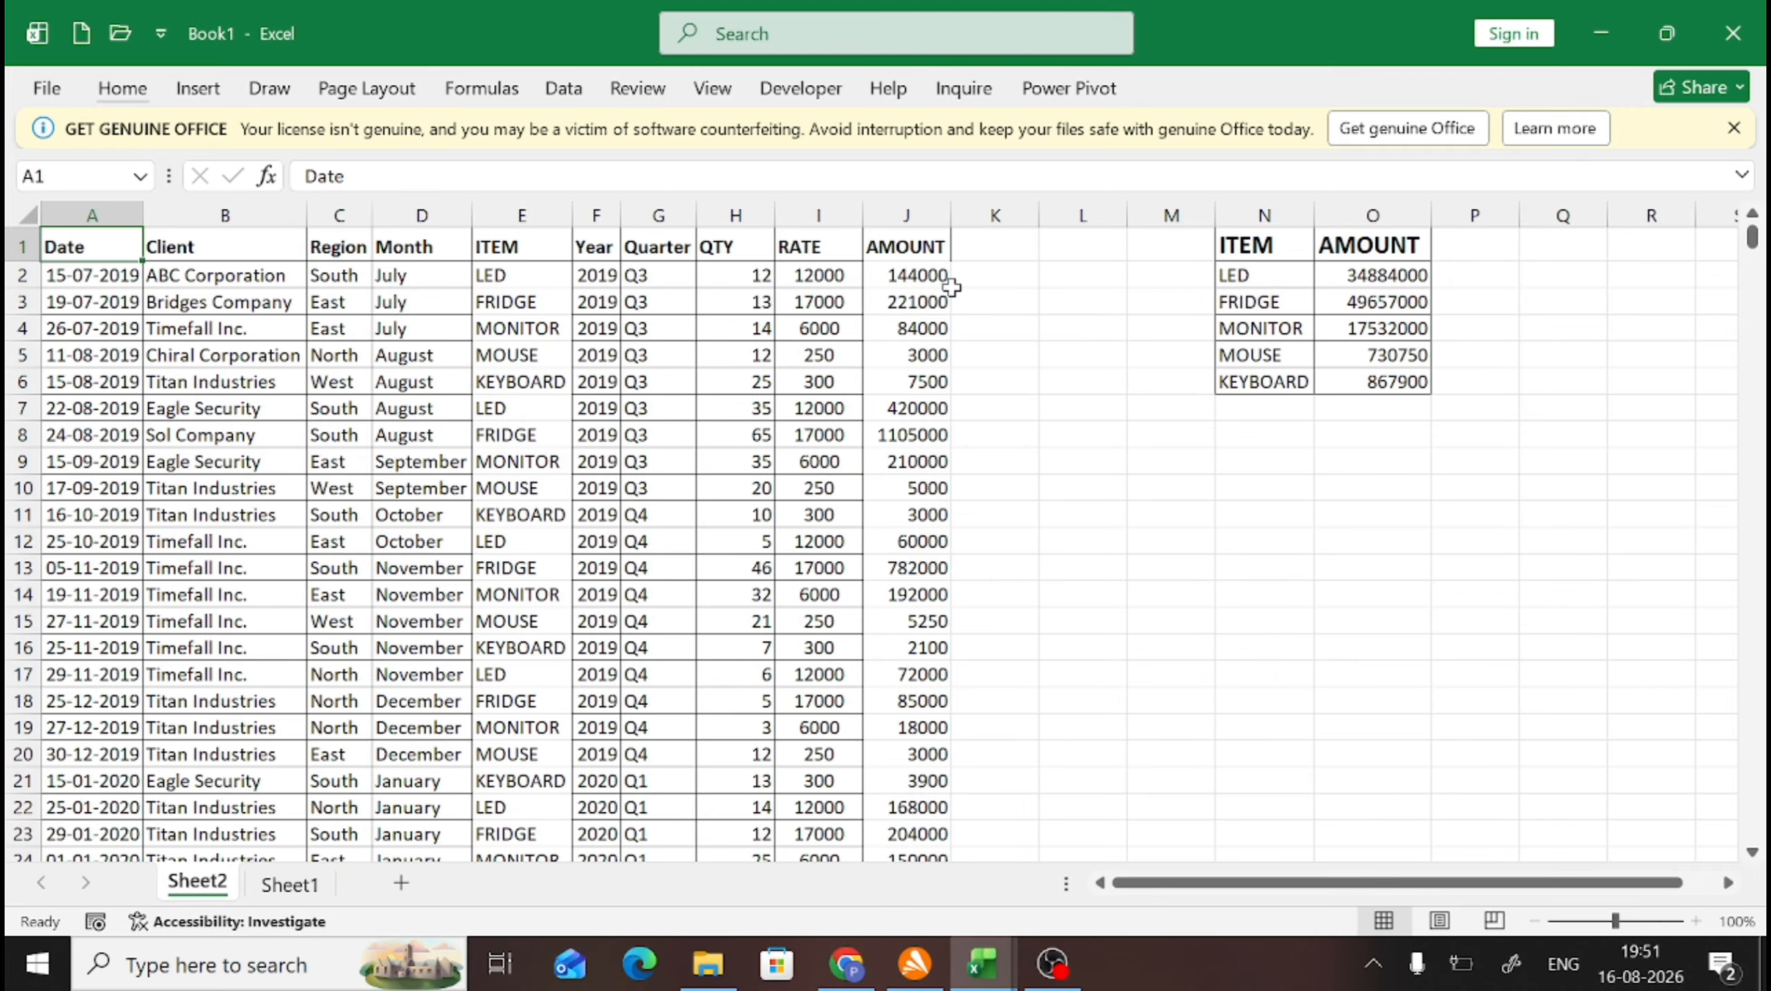
pyautogui.hotkey('ctrl', 'shift', 'Down')
pyautogui.hotkey('ctrl', 'shift', 'Right')
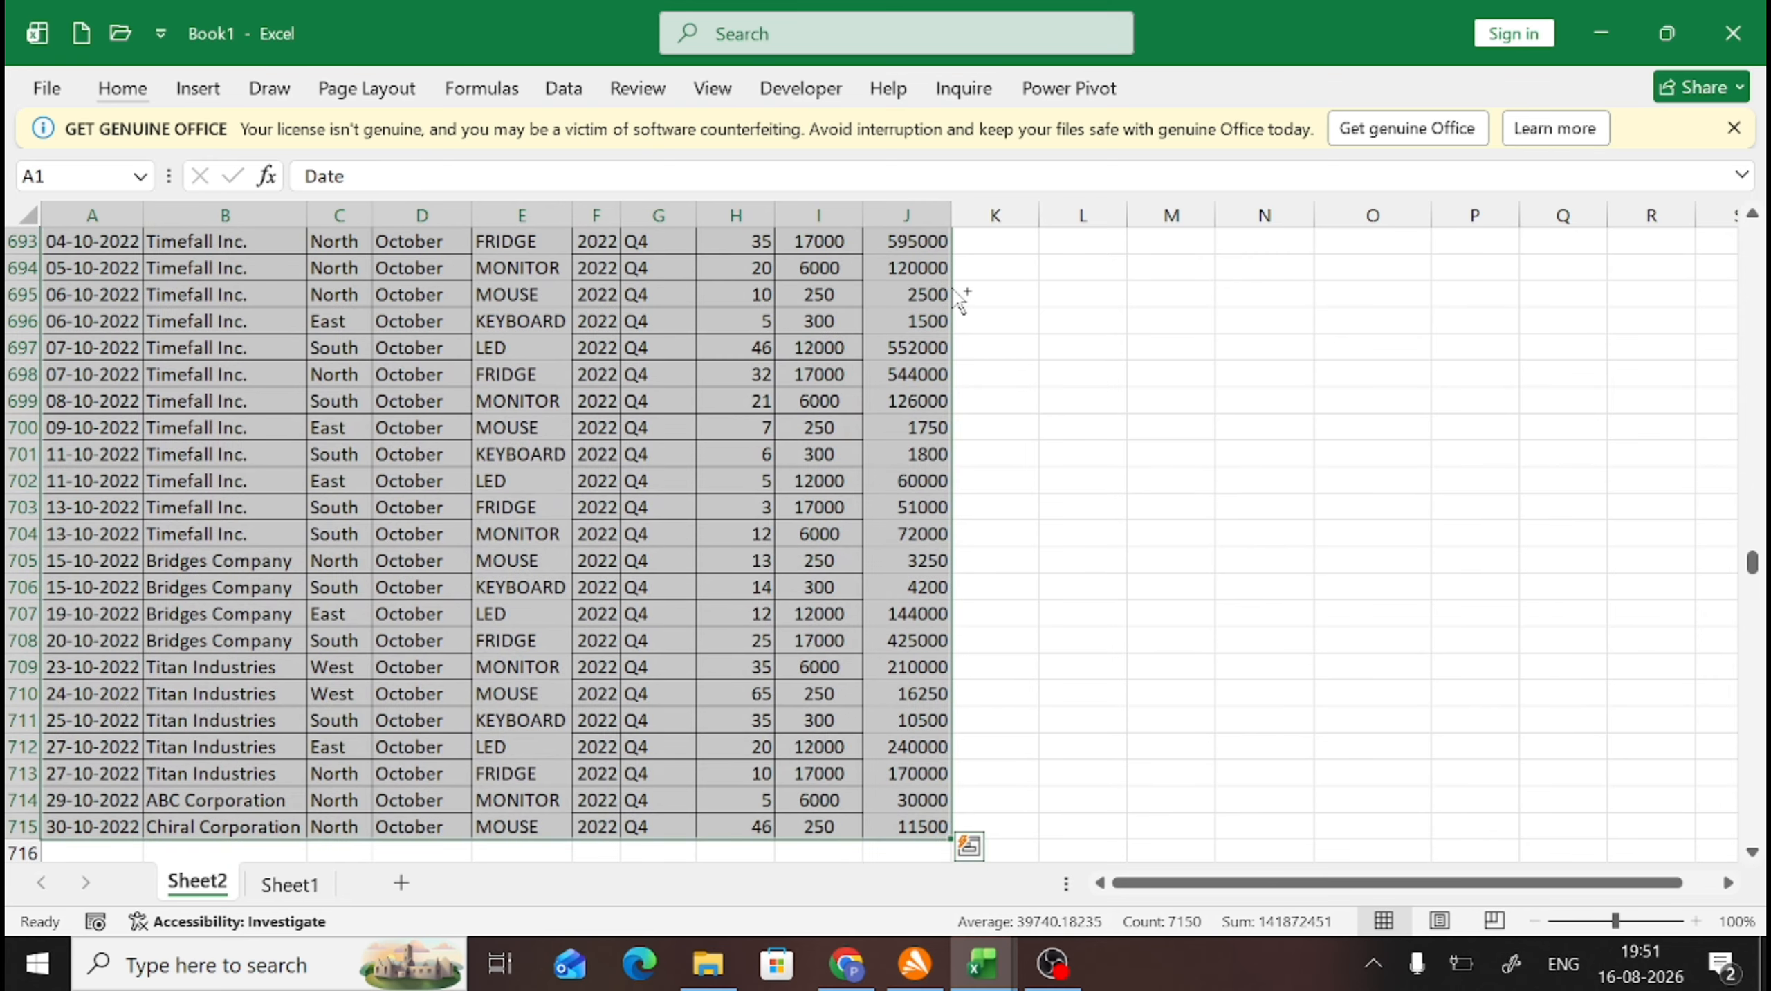
pyautogui.hotkey('ctrl', 'Home')
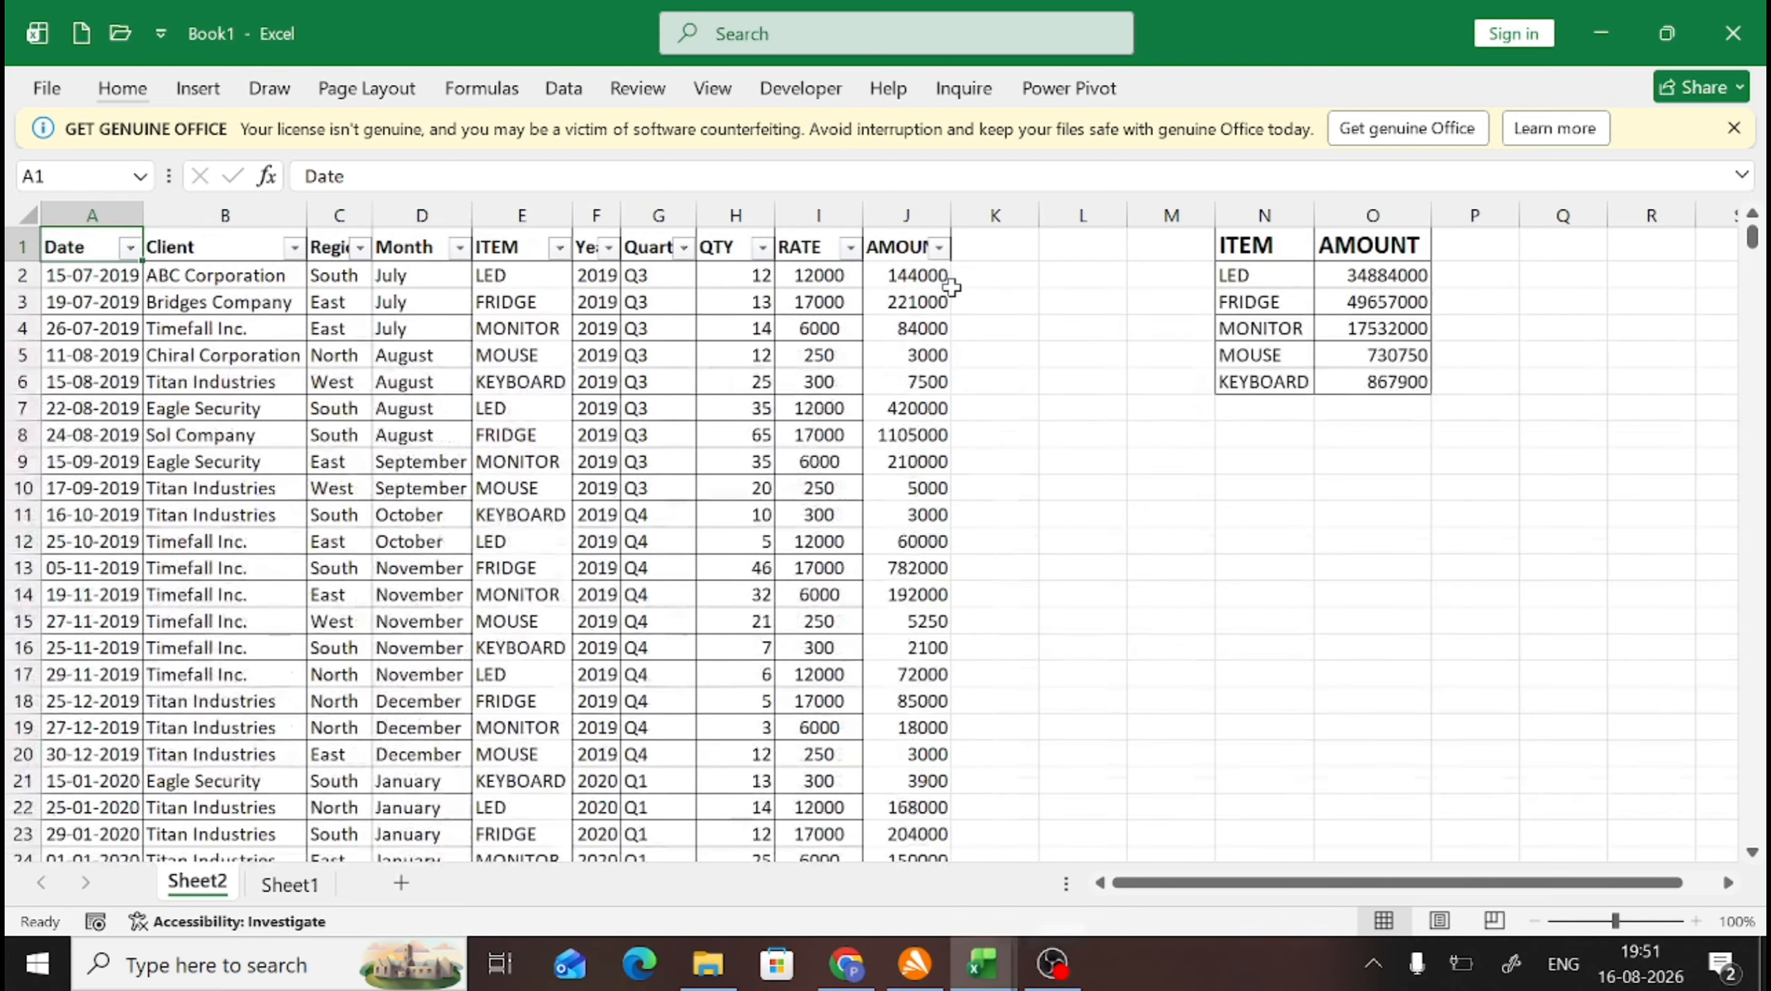
# Step: Filter the ITEM column of the sales data to show only LED rows
pyautogui.press('Right')
pyautogui.press('Right')
pyautogui.press('Right')
pyautogui.press('Right')
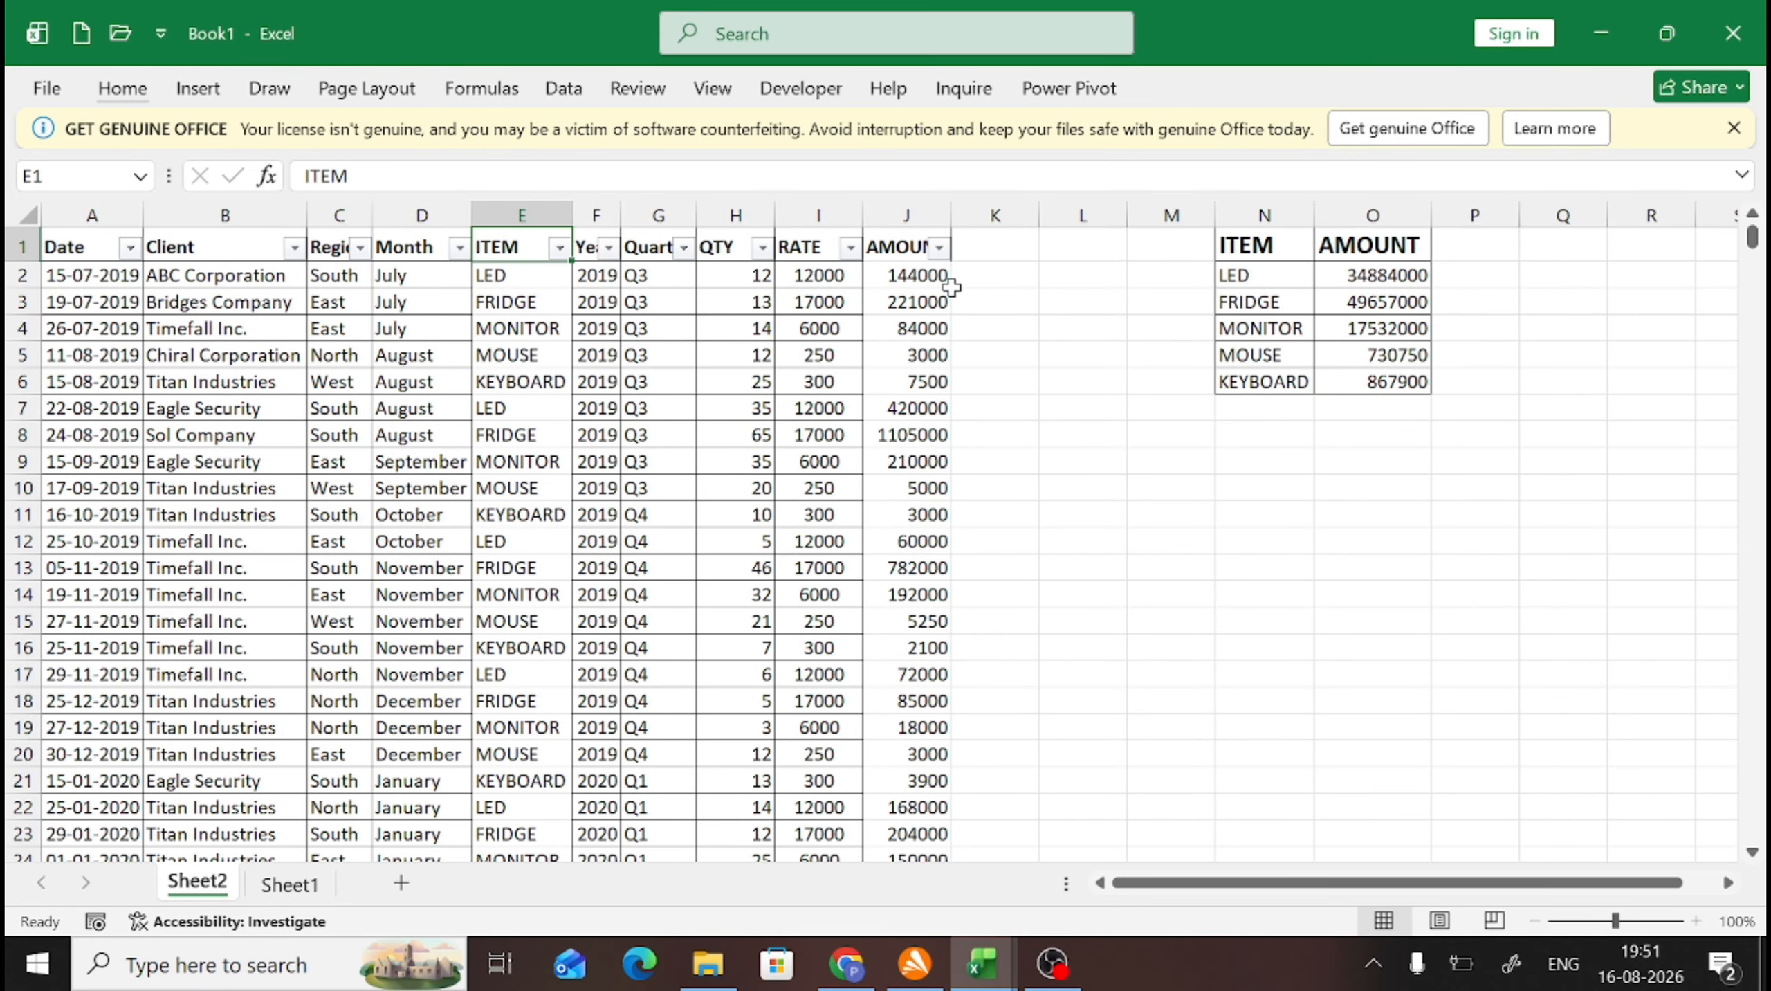
pyautogui.hotkey('alt', 'Down')
pyautogui.press('Down')
pyautogui.press('Down')
pyautogui.press('Down')
pyautogui.press('Down')
pyautogui.press('Down')
pyautogui.press('Down')
pyautogui.press('Down')
pyautogui.press('Down')
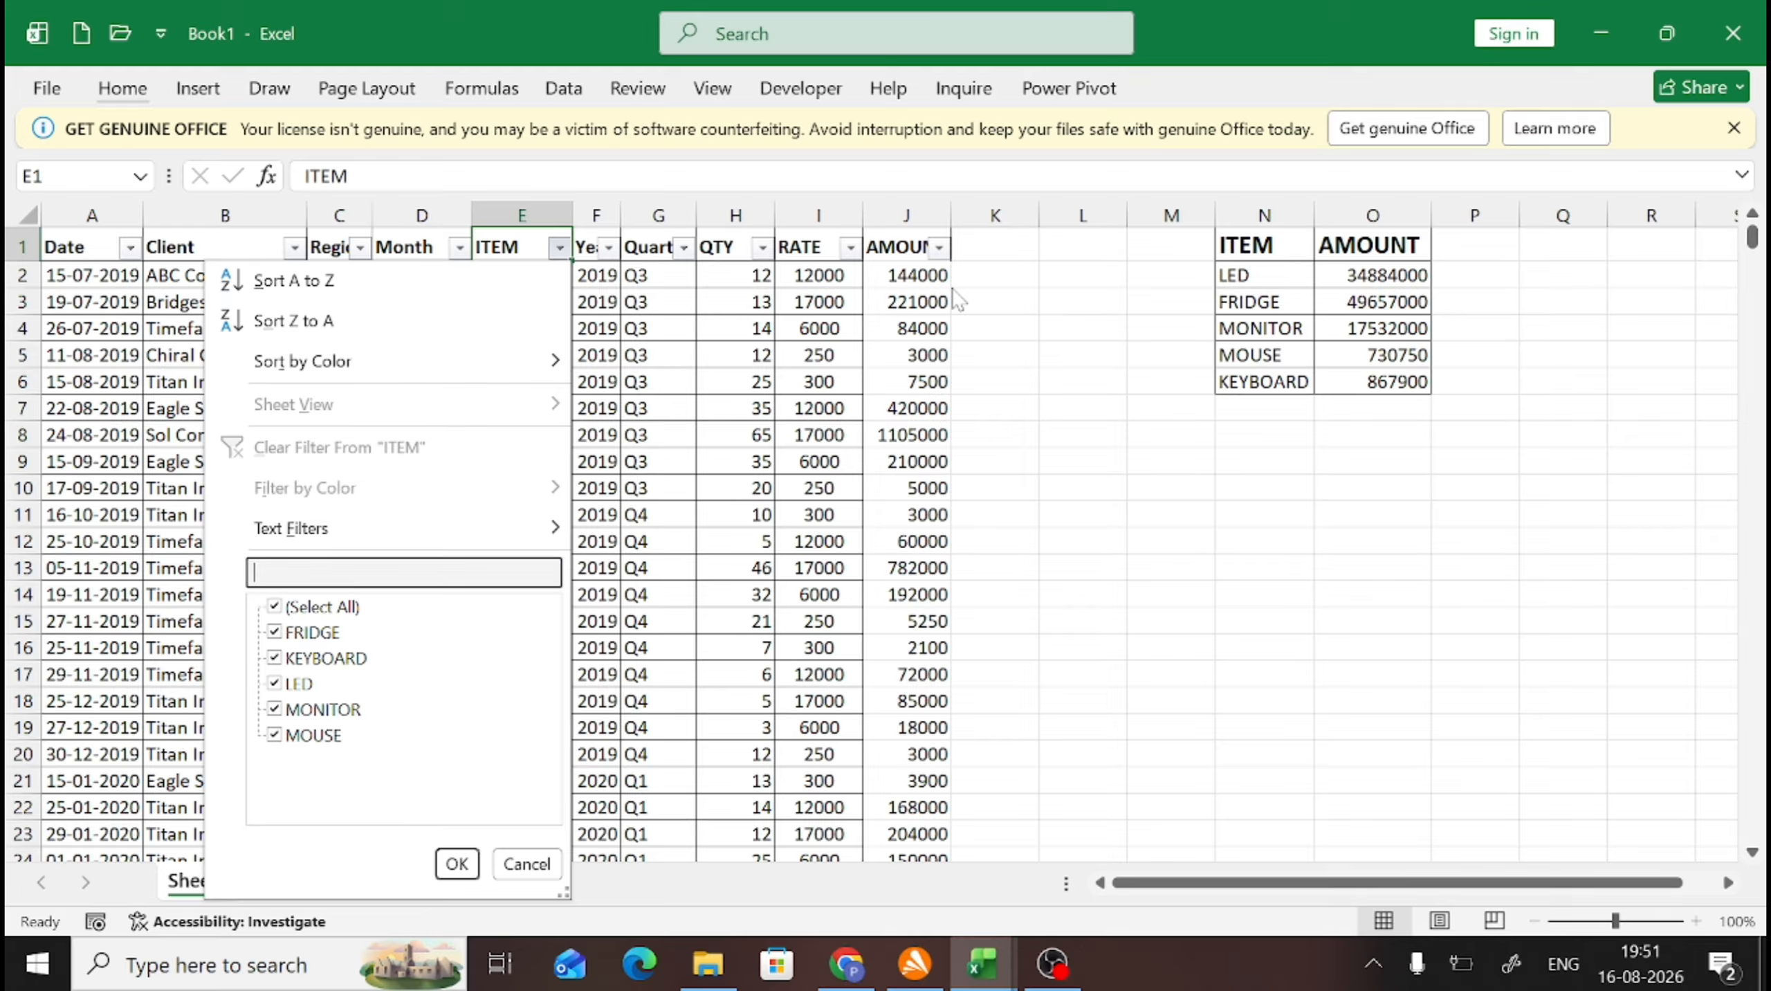
pyautogui.press('Down')
pyautogui.press('space')
pyautogui.press('Down')
pyautogui.press('Down')
pyautogui.press('Down')
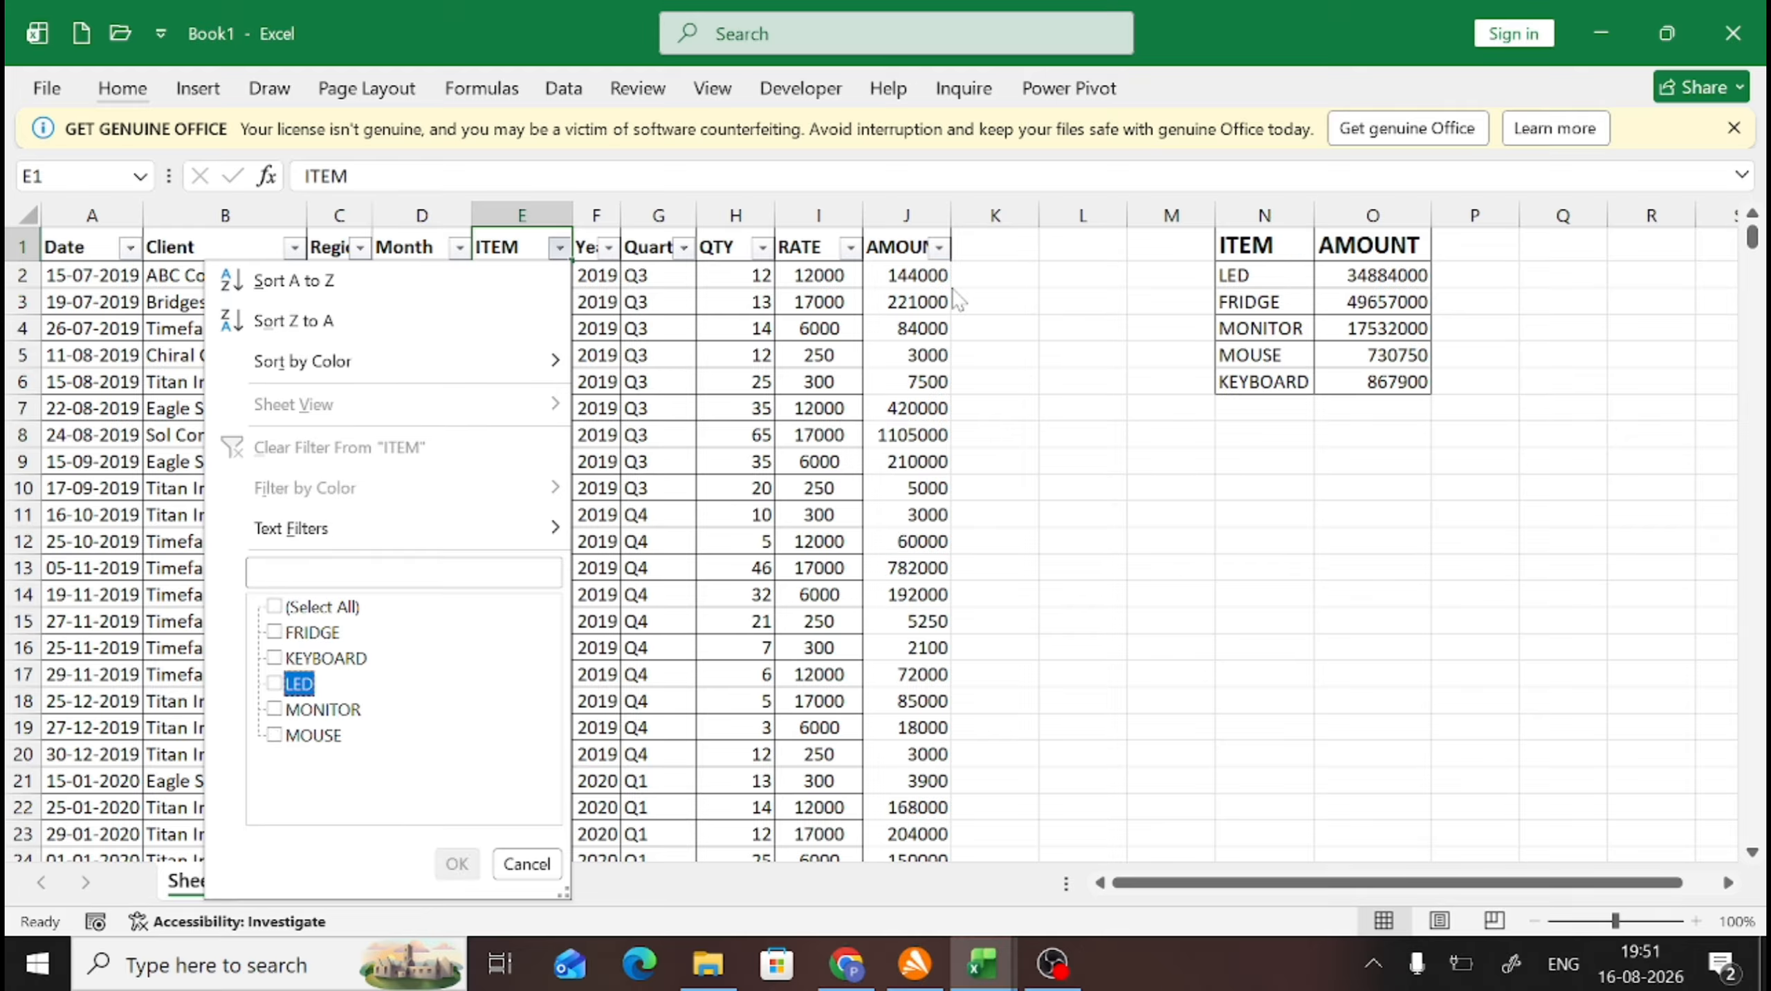
pyautogui.press('space')
pyautogui.press('Return')
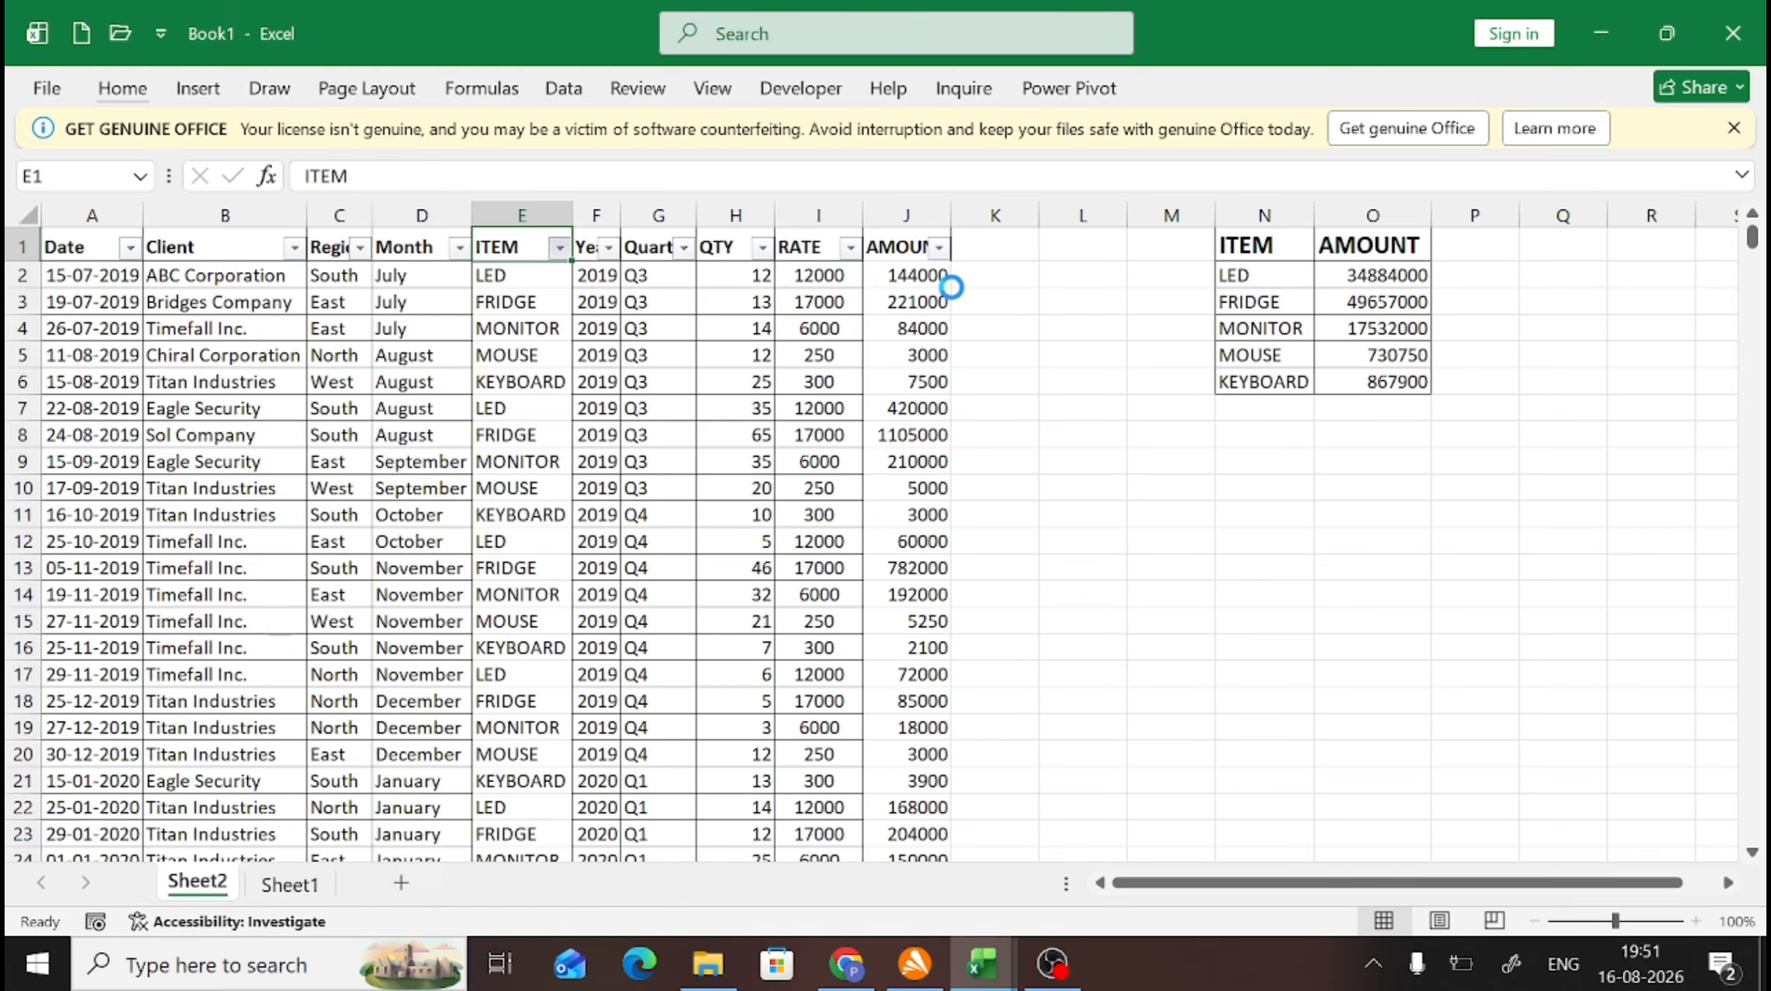
# Step: Check the sum of the visible LED amounts in column J against the SUMPRODUCT formula's total in O2
pyautogui.press('Right')
pyautogui.press('Right')
pyautogui.press('Right')
pyautogui.press('Right')
pyautogui.press('Right')
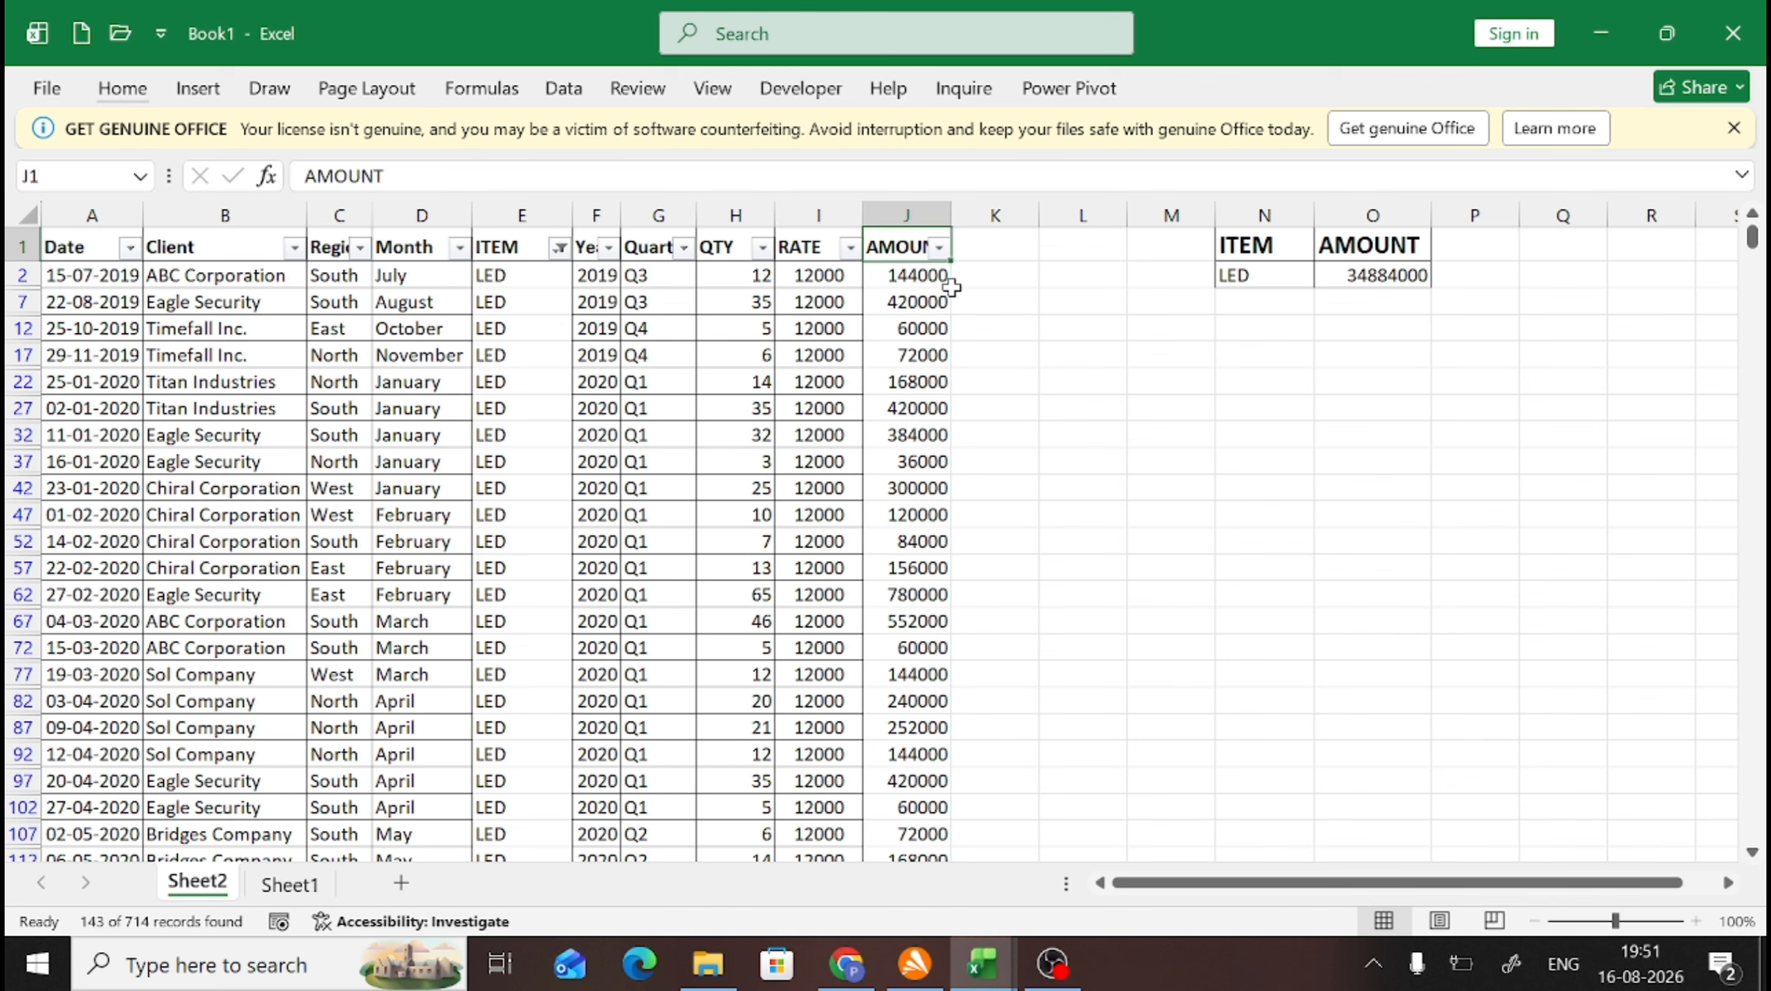
pyautogui.press('Down')
pyautogui.hotkey('ctrl', 'shift', 'Down')
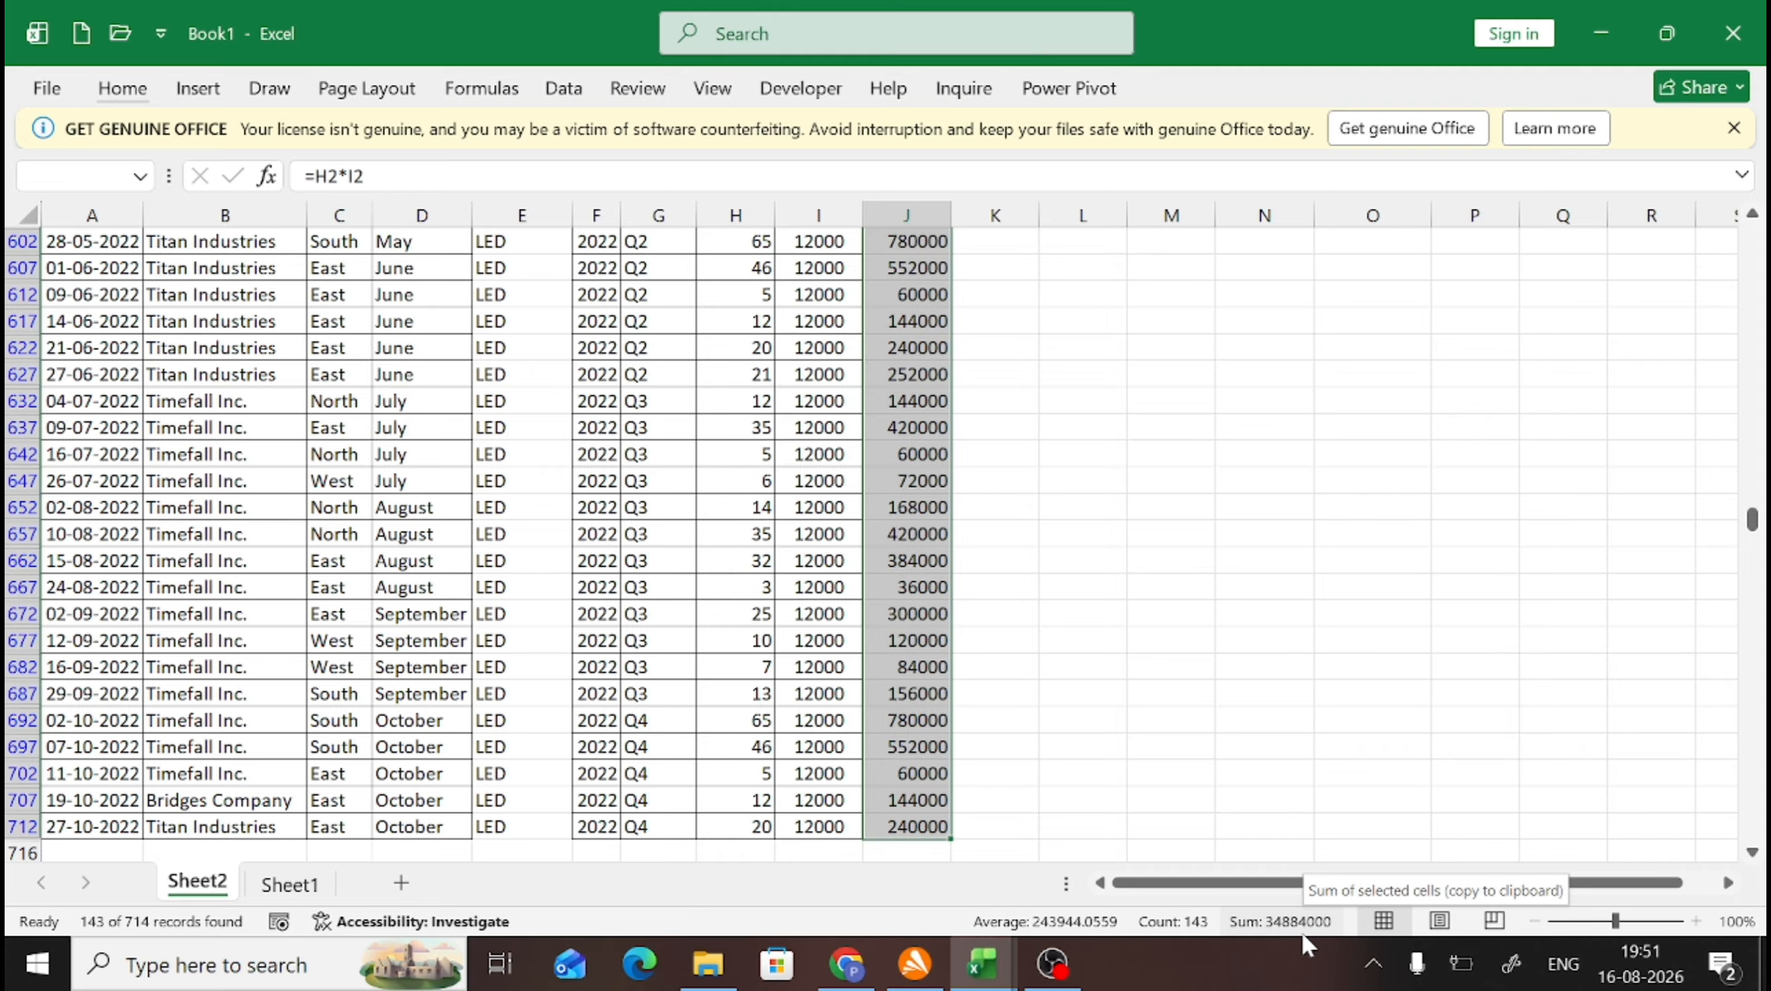
pyautogui.hotkey('ctrl', 'Up')
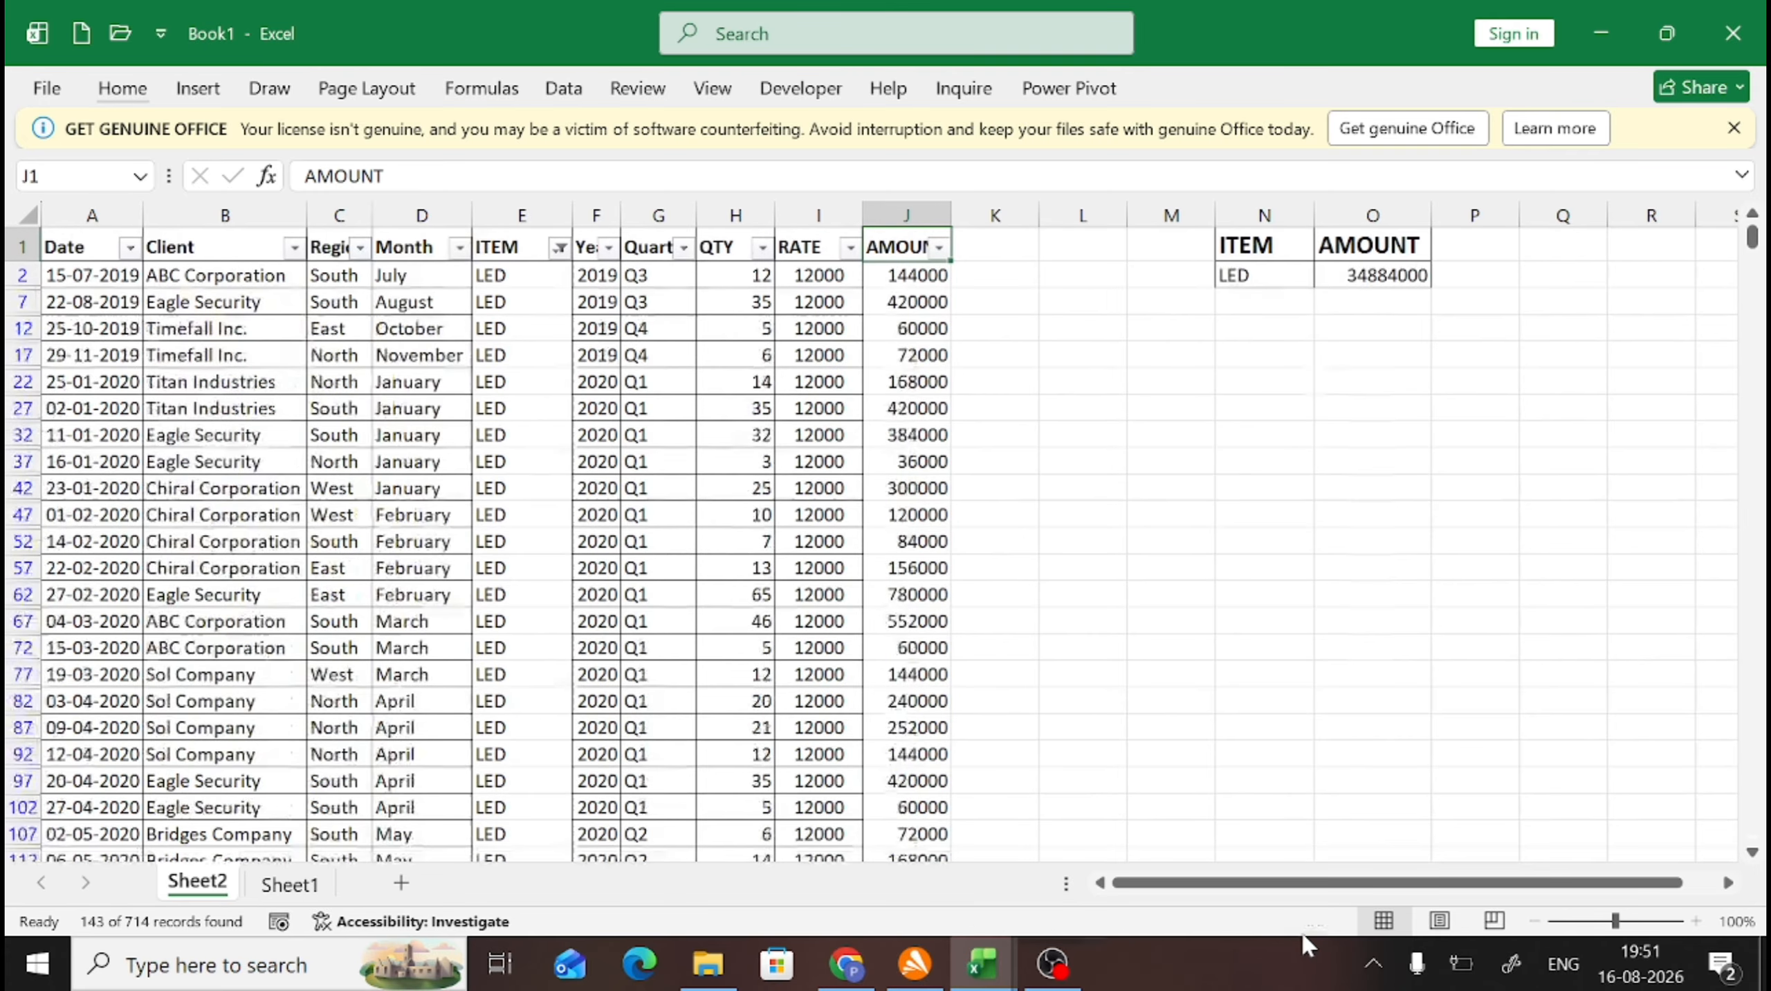
pyautogui.press('Right')
pyautogui.press('Right')
pyautogui.press('Right')
pyautogui.press('Right')
pyautogui.press('Right')
pyautogui.press('Down')
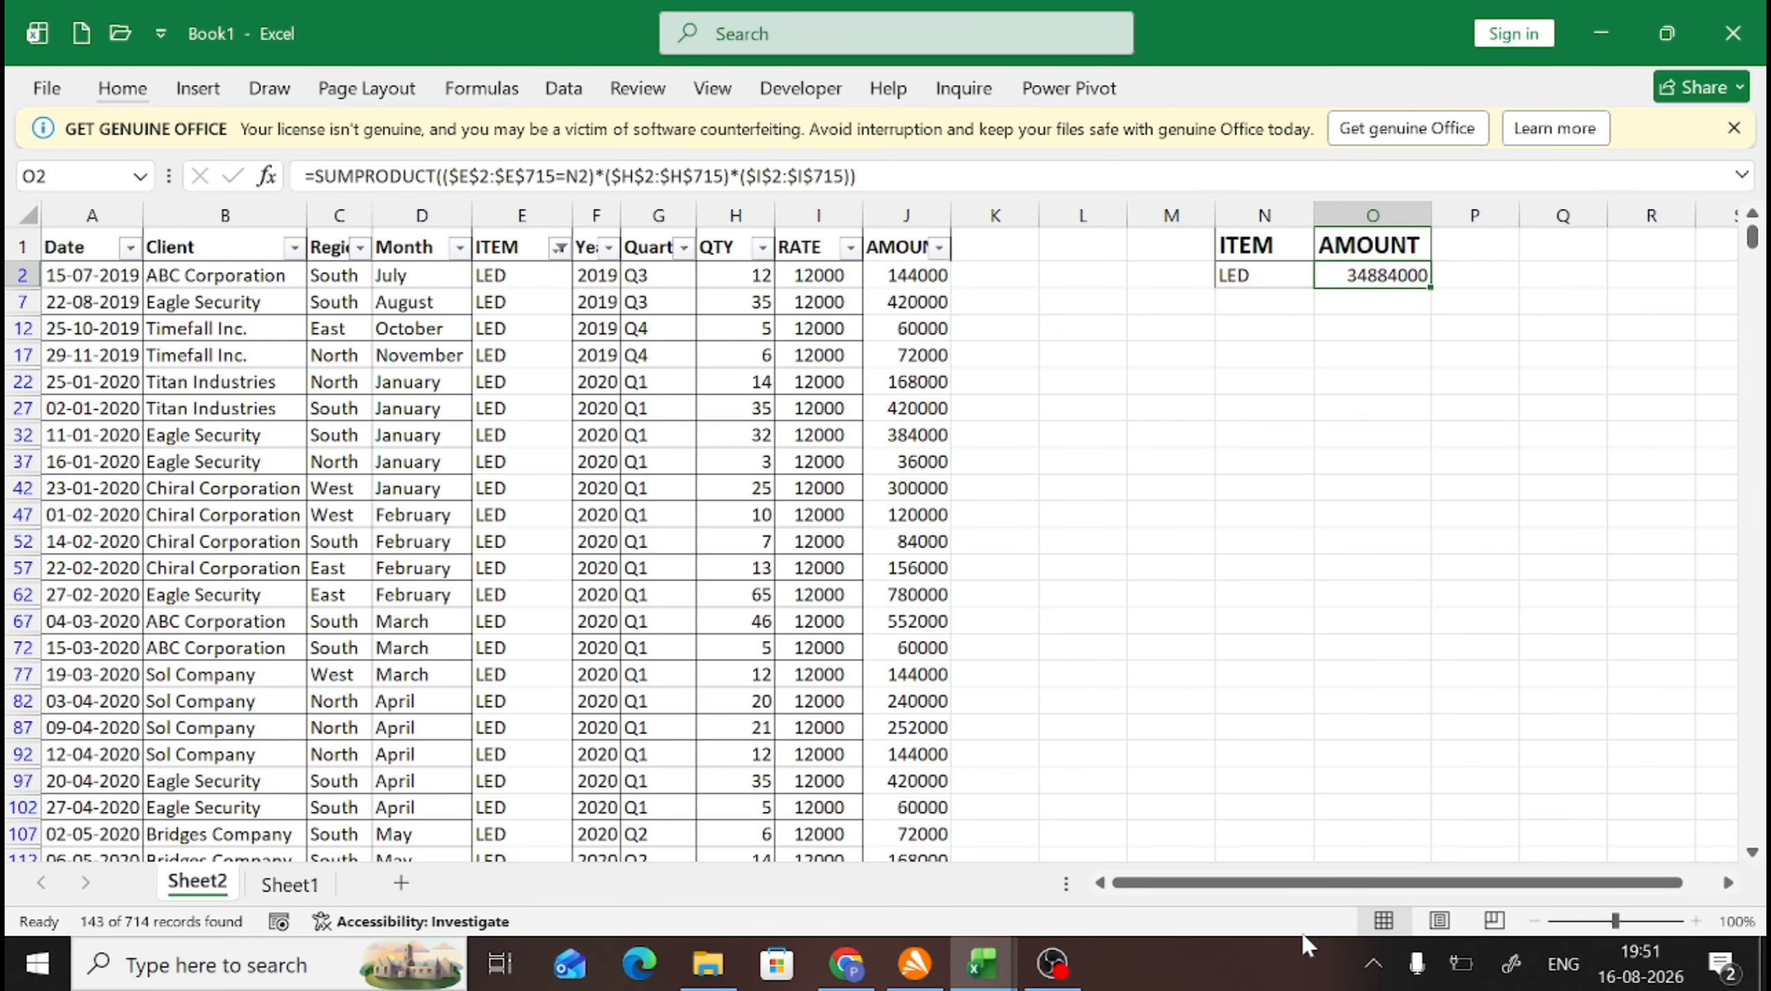
# Step: Clear the ITEM filter and turn off filtering on the sales data
pyautogui.press('alt')
pyautogui.press('a')
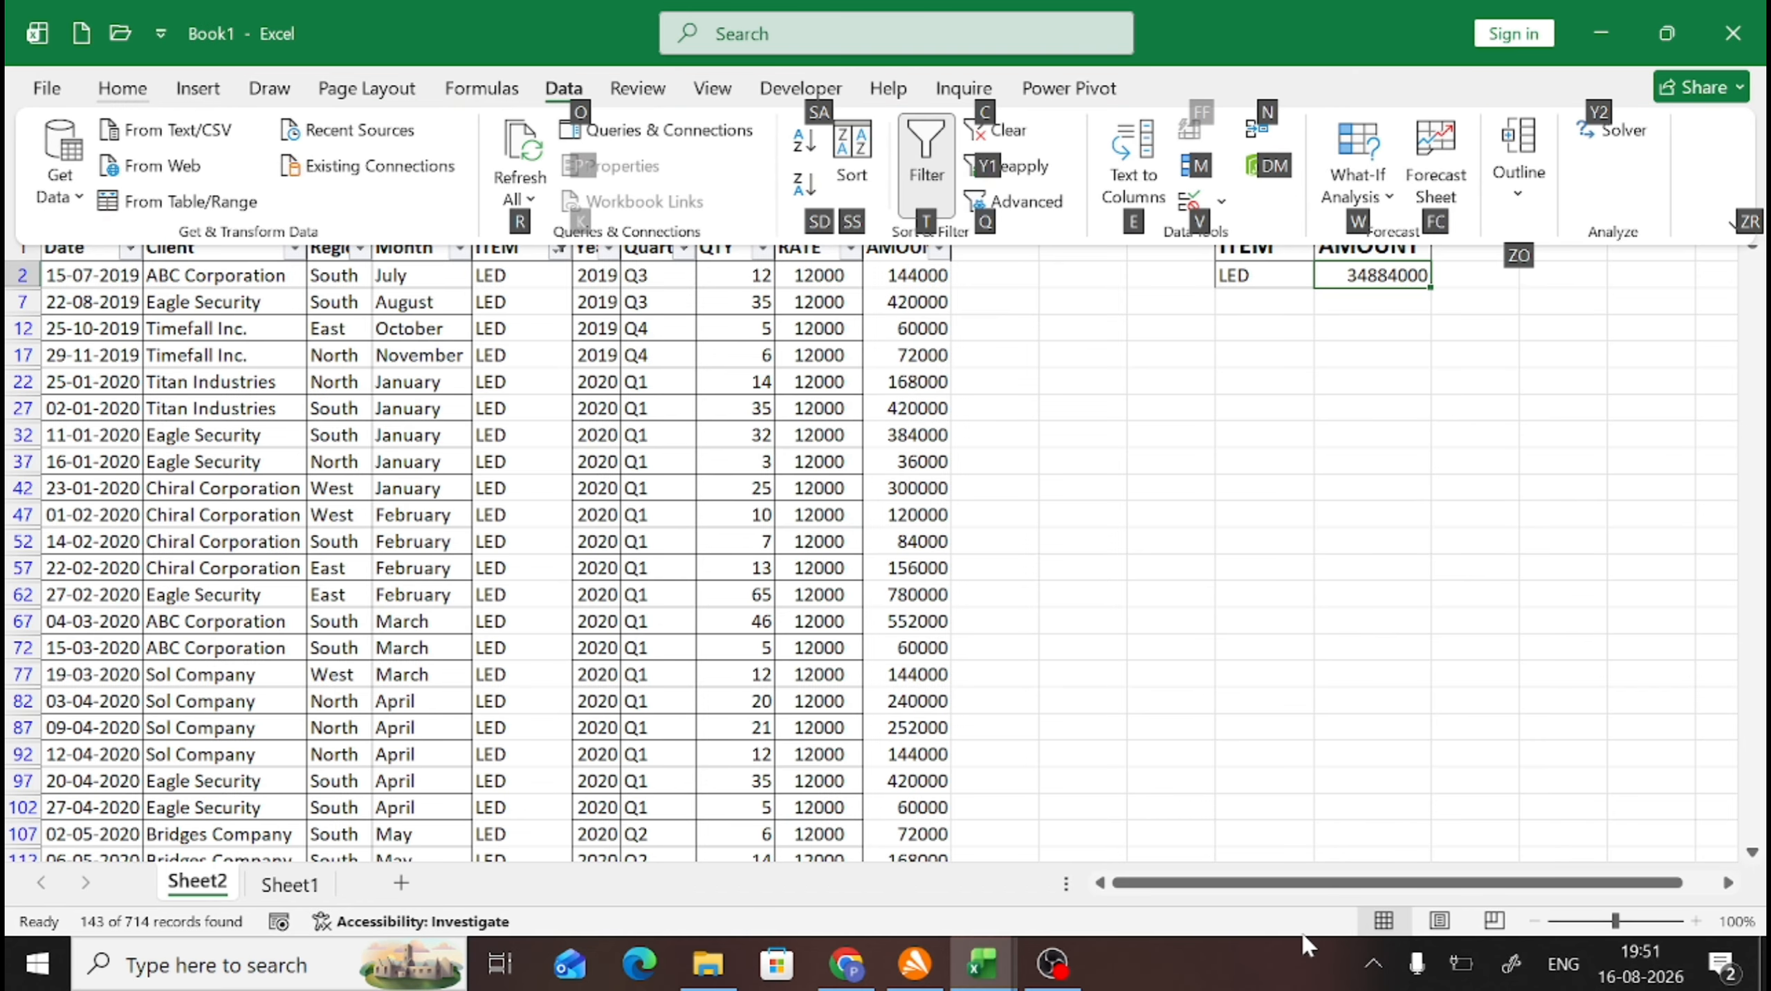
pyautogui.press('c')
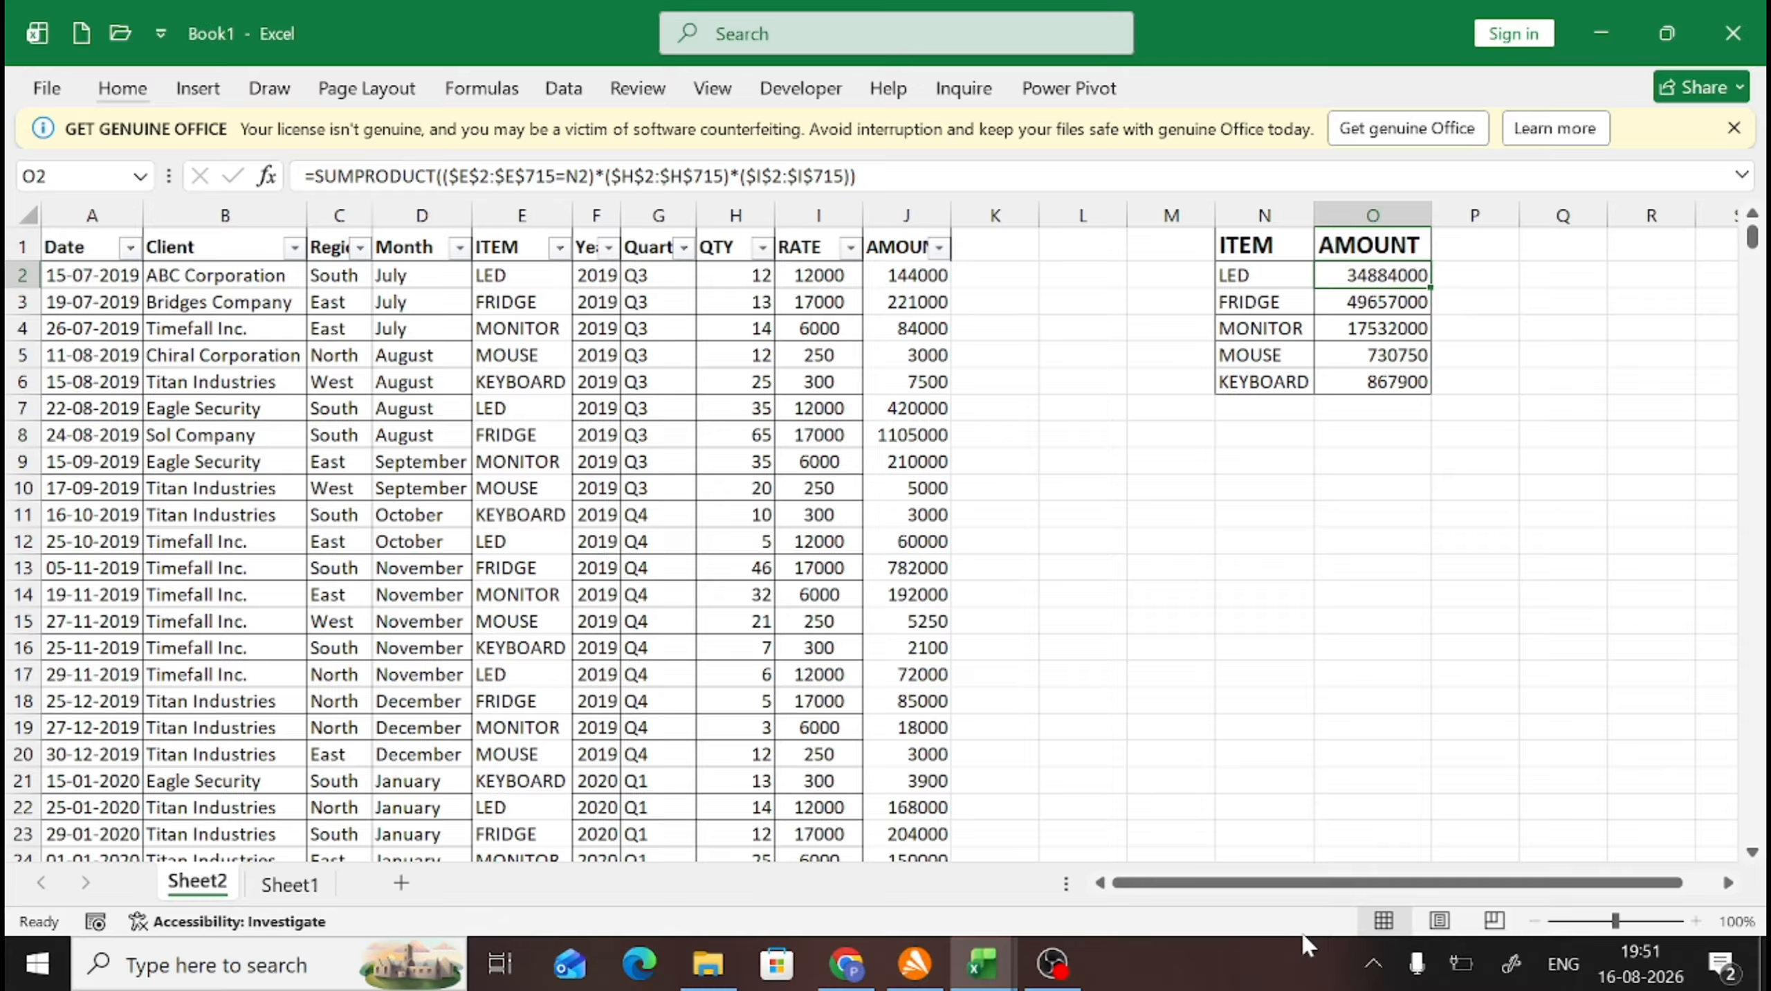
pyautogui.hotkey('ctrl', 'shift', 'l')
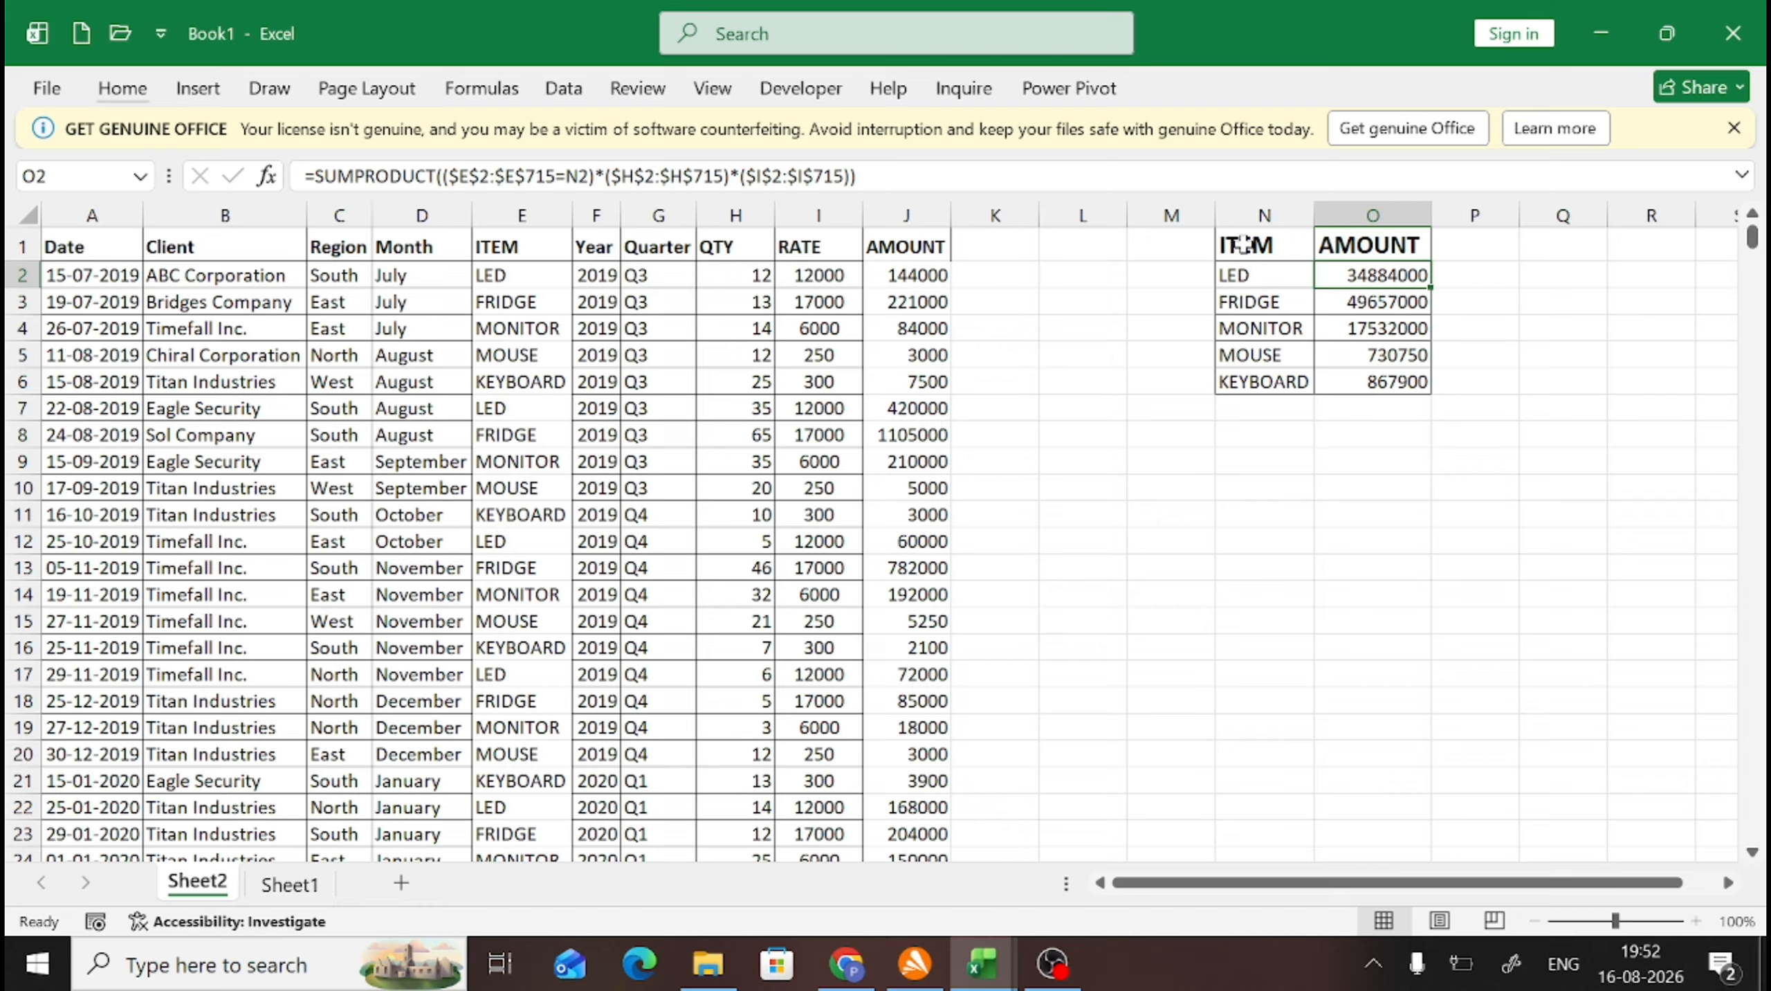
# Step: Copy the ITEM and AMOUNT headers with the LED row from N1:O2 to N9
pyautogui.moveTo(1243, 244); pyautogui.dragTo(1403, 276)
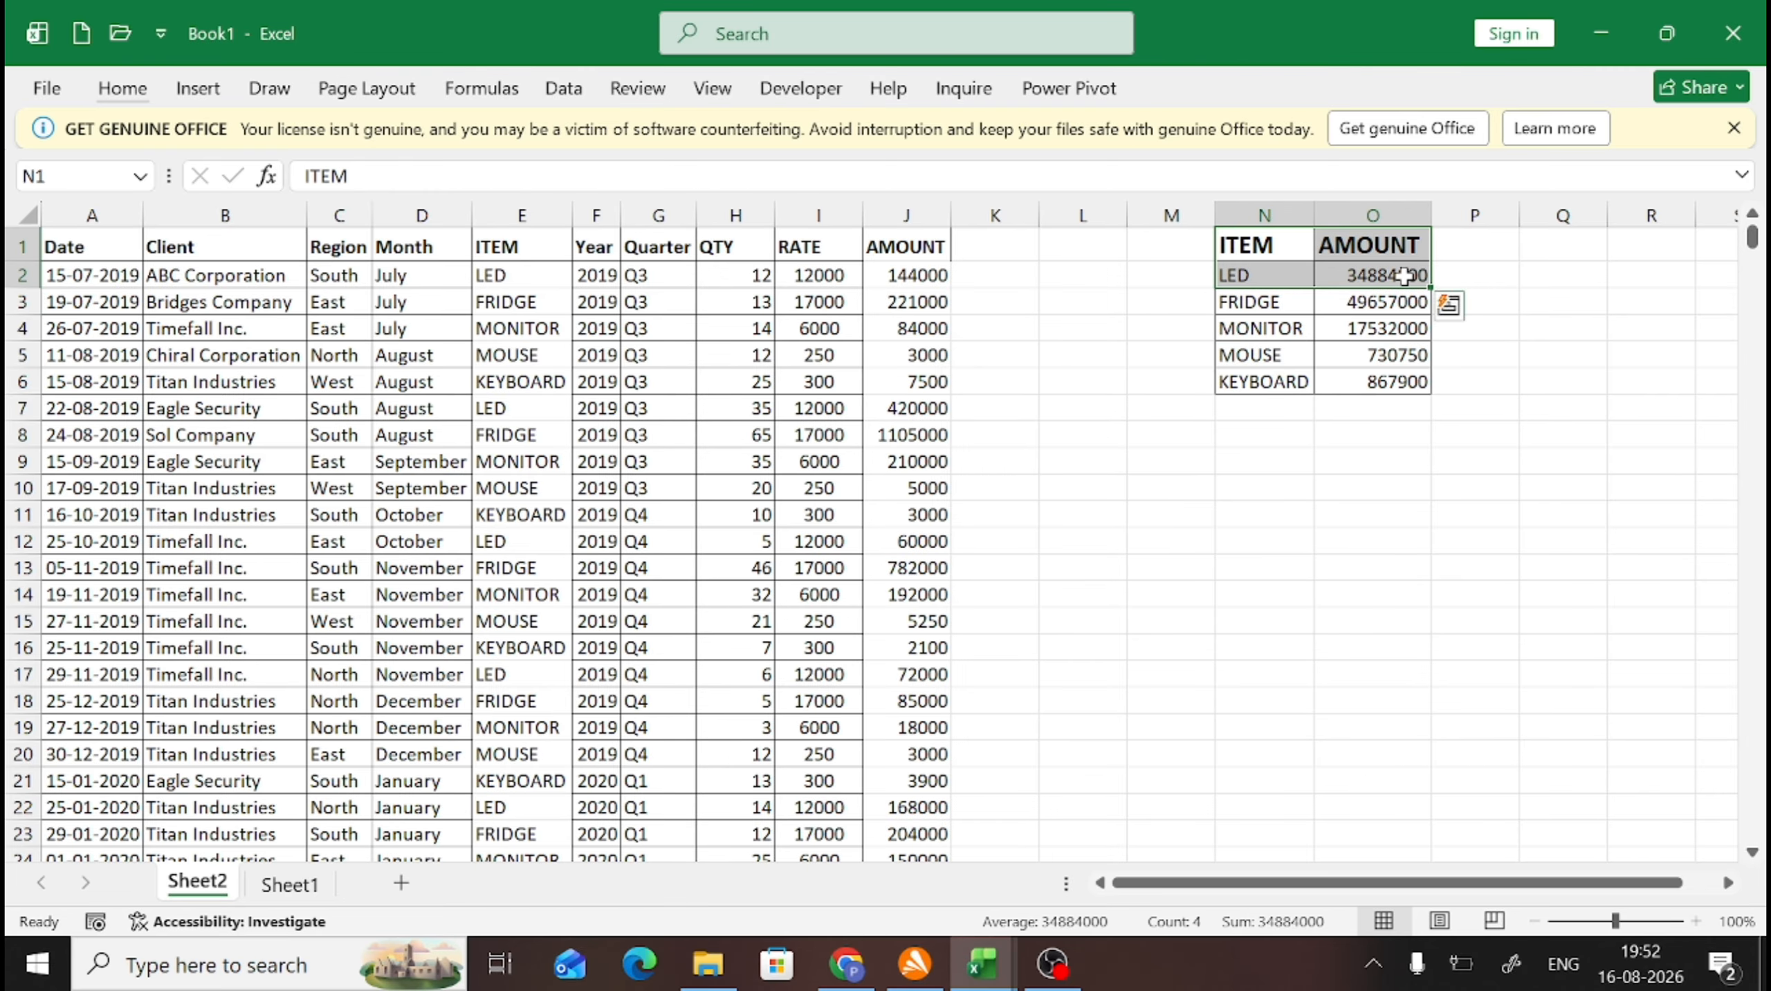
pyautogui.hotkey('ctrl', 'c')
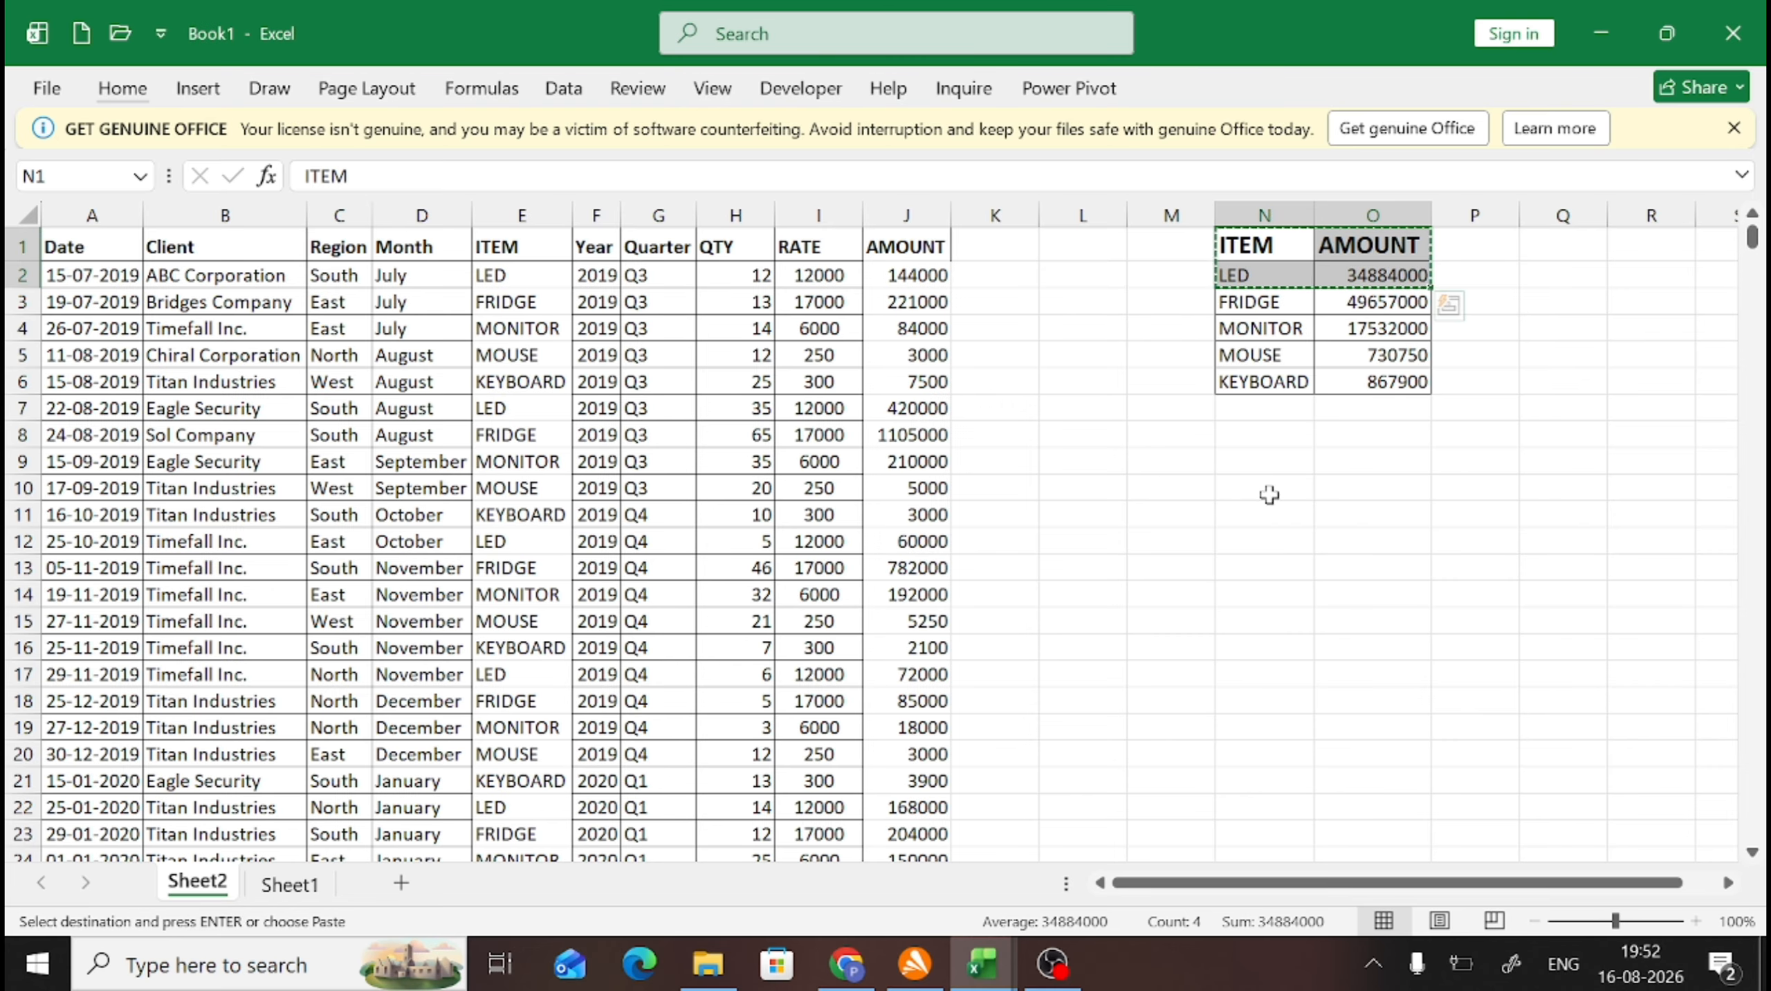
pyautogui.click(1250, 463)
pyautogui.press('Return')
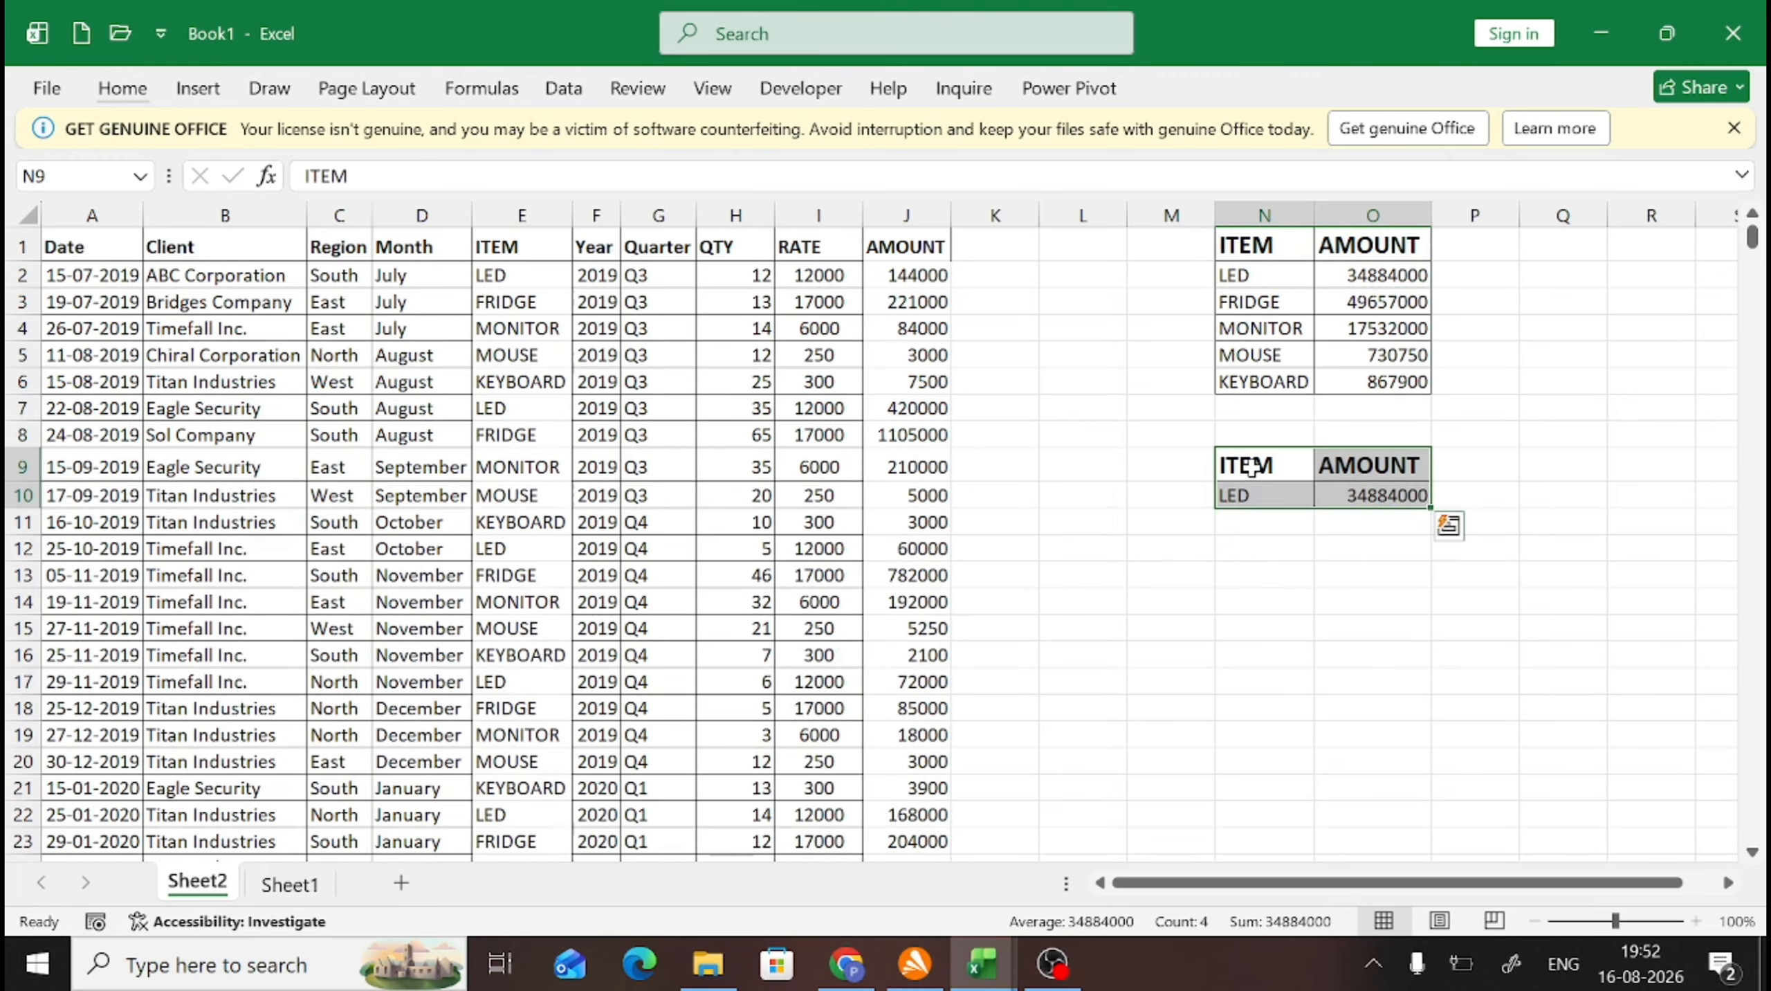
# Step: Delete the copied SUMPRODUCT formula from O10, keeping the LED item in N10
pyautogui.press('Down')
pyautogui.press('Down')
pyautogui.press('Right')
pyautogui.press('Up')
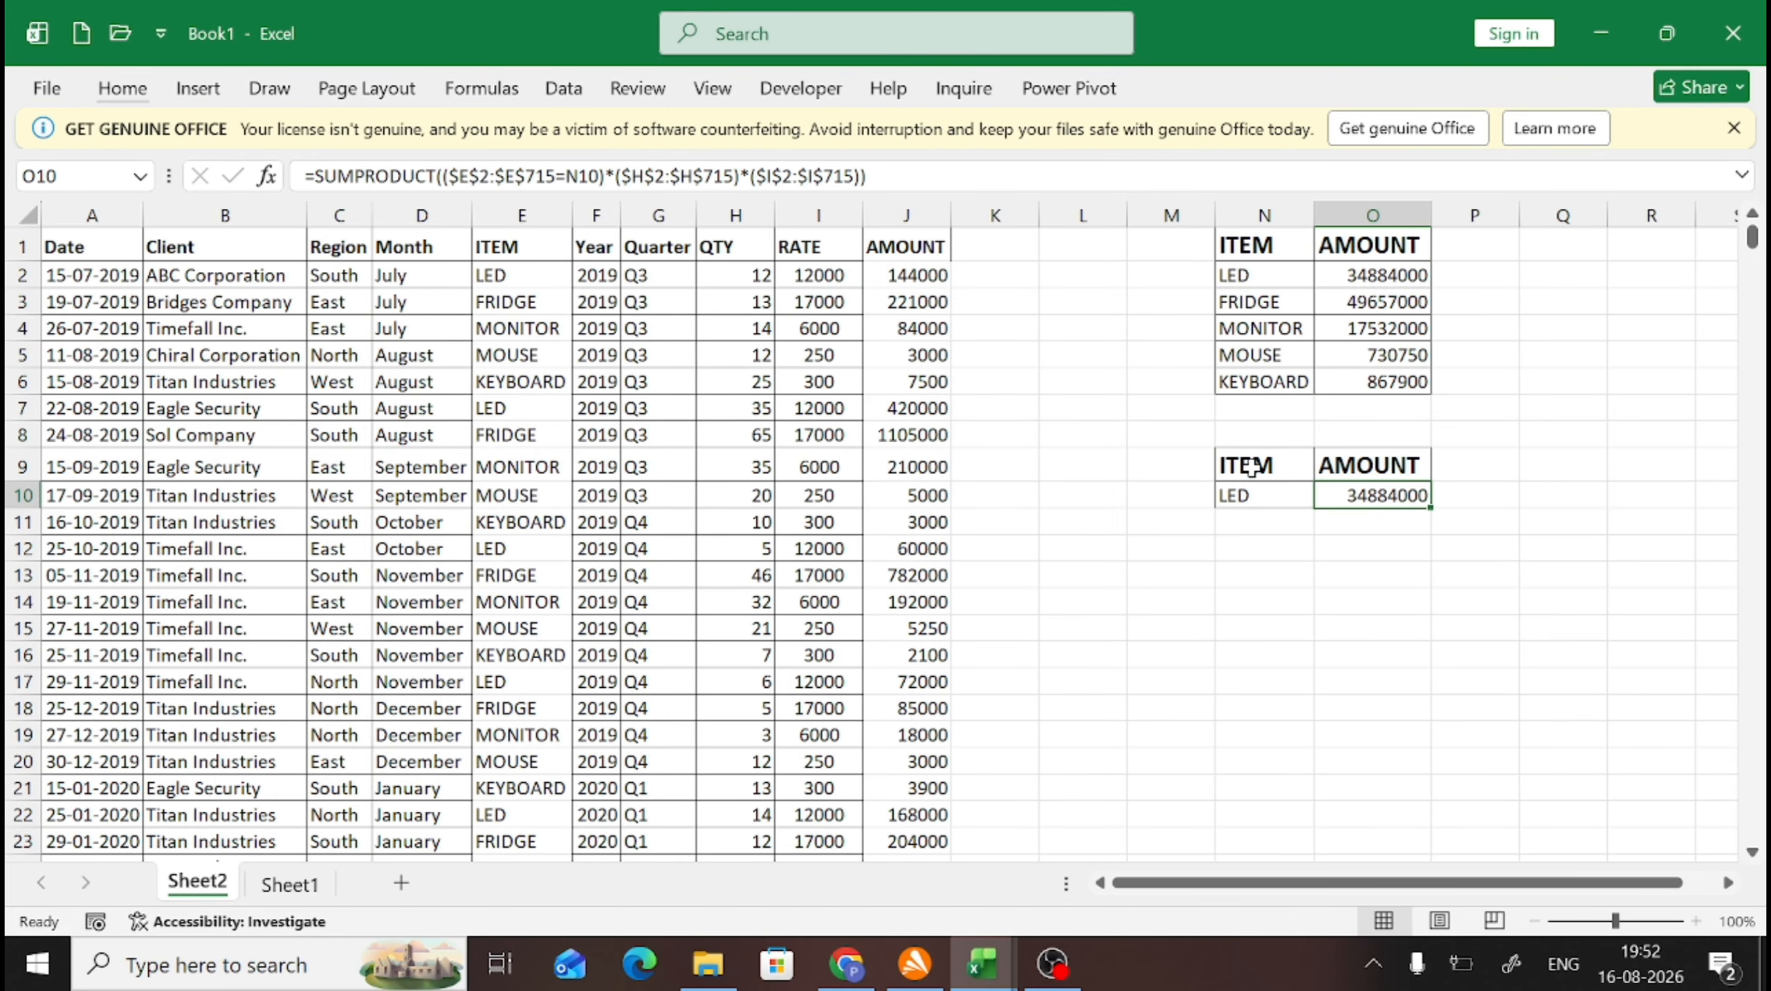
pyautogui.press('Delete')
pyautogui.press('Left')
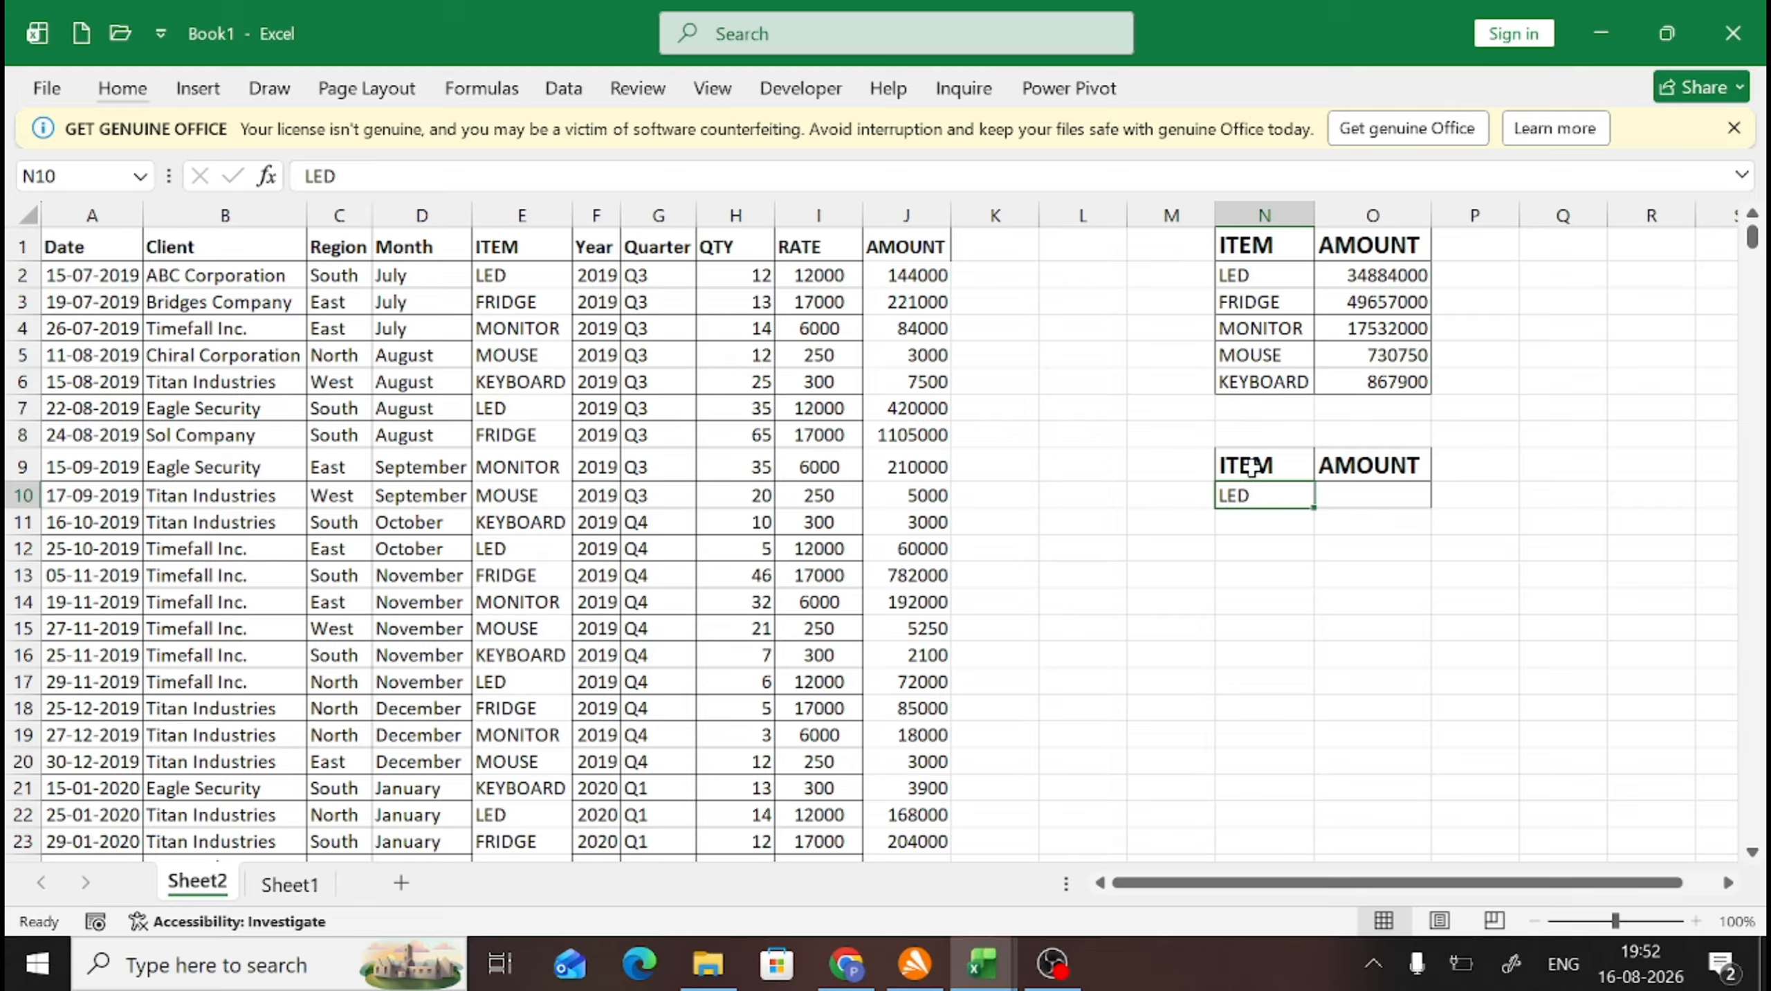
pyautogui.press('Down')
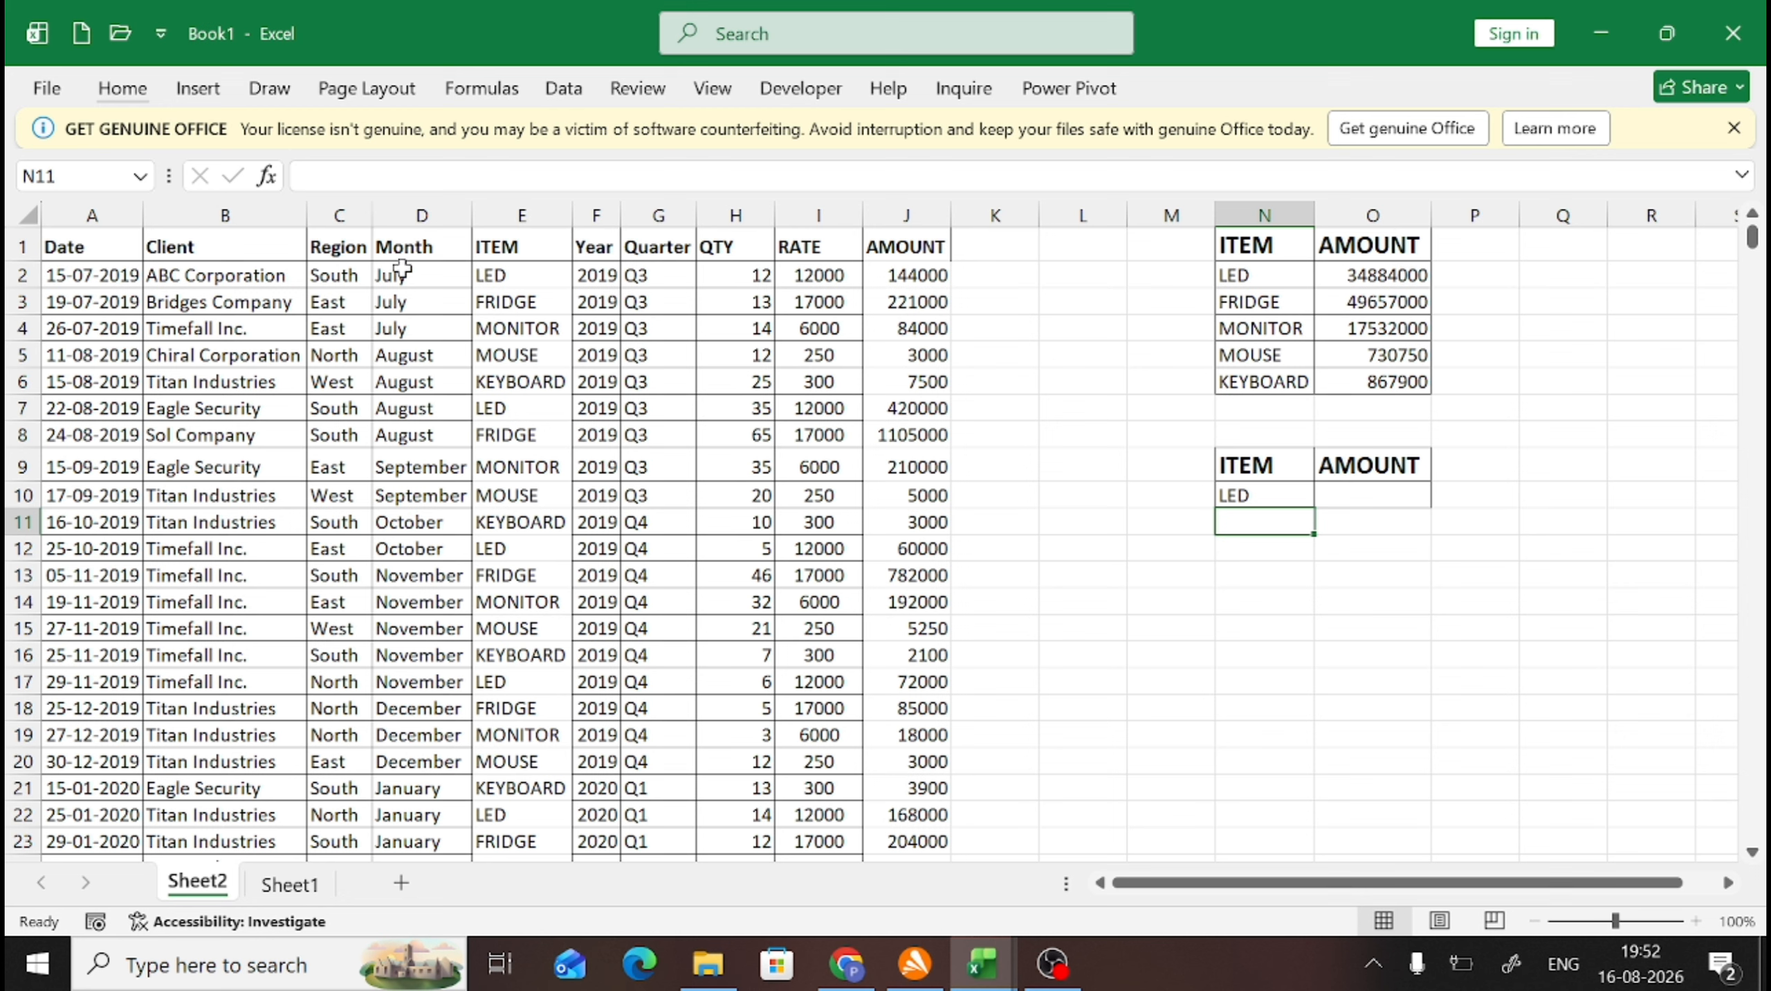
# Step: Copy the Region header and South value from C1:C2 to M9, beside the second summary table
pyautogui.moveTo(319, 244); pyautogui.dragTo(324, 265)
pyautogui.hotkey('ctrl', 'c')
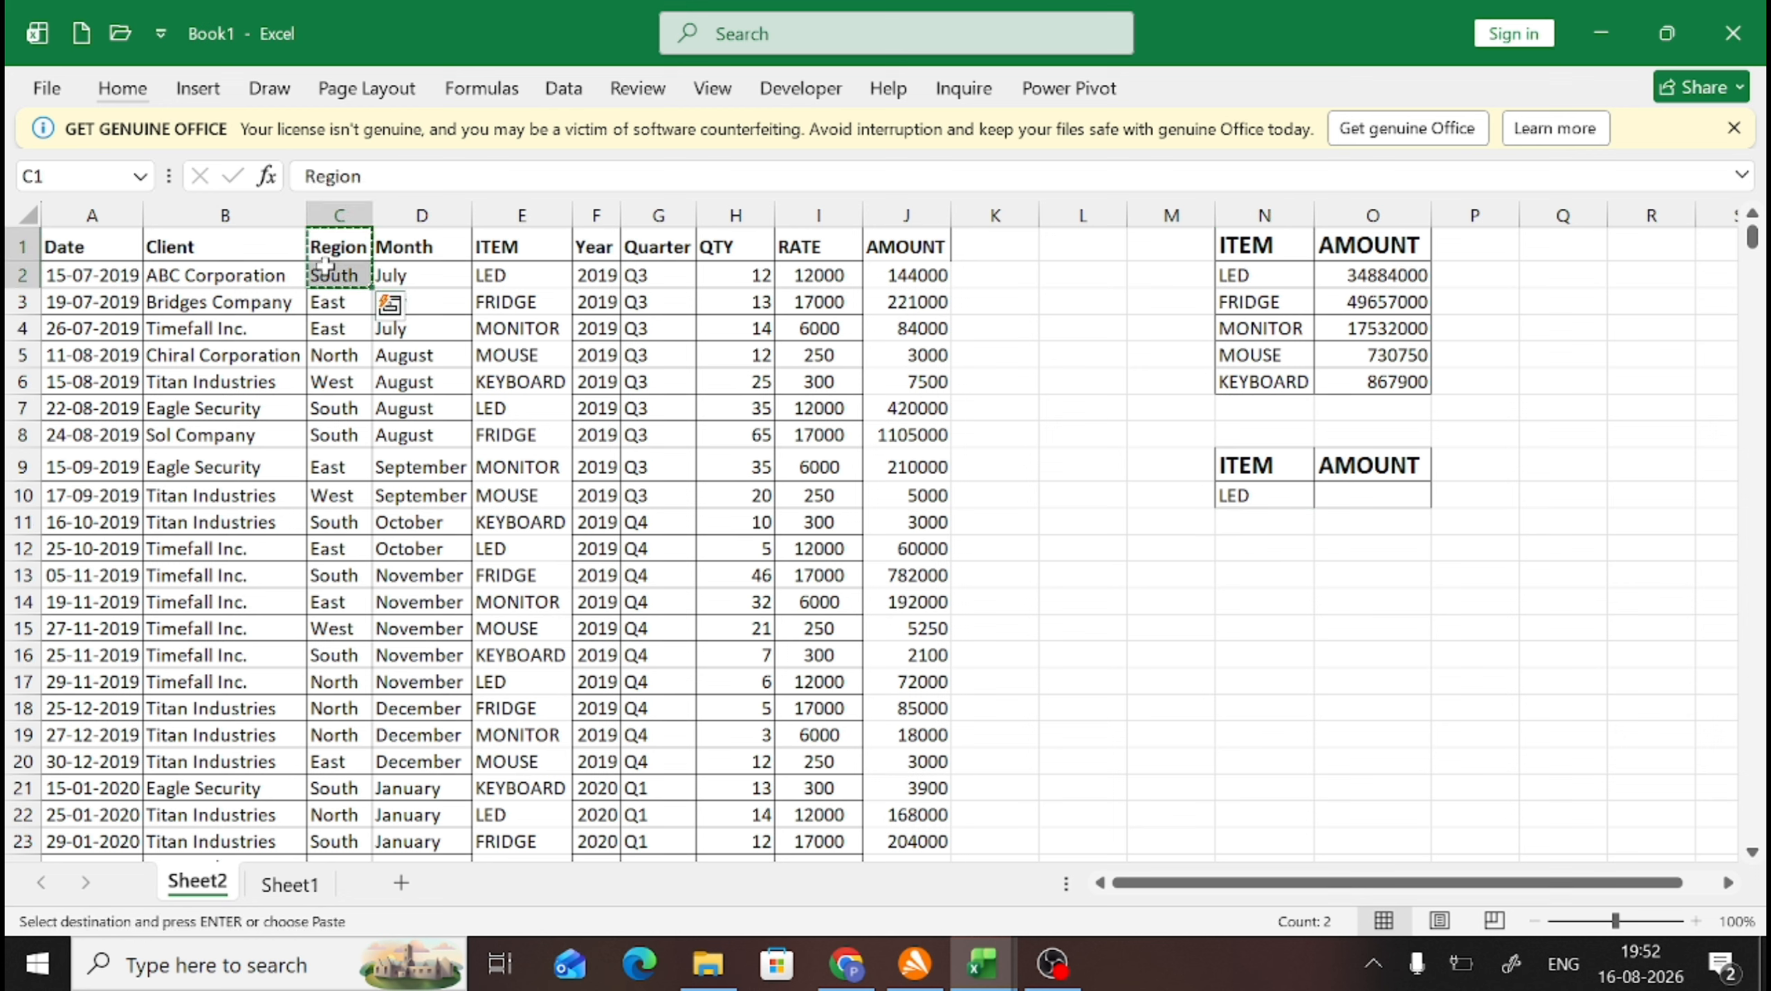
pyautogui.click(1199, 458)
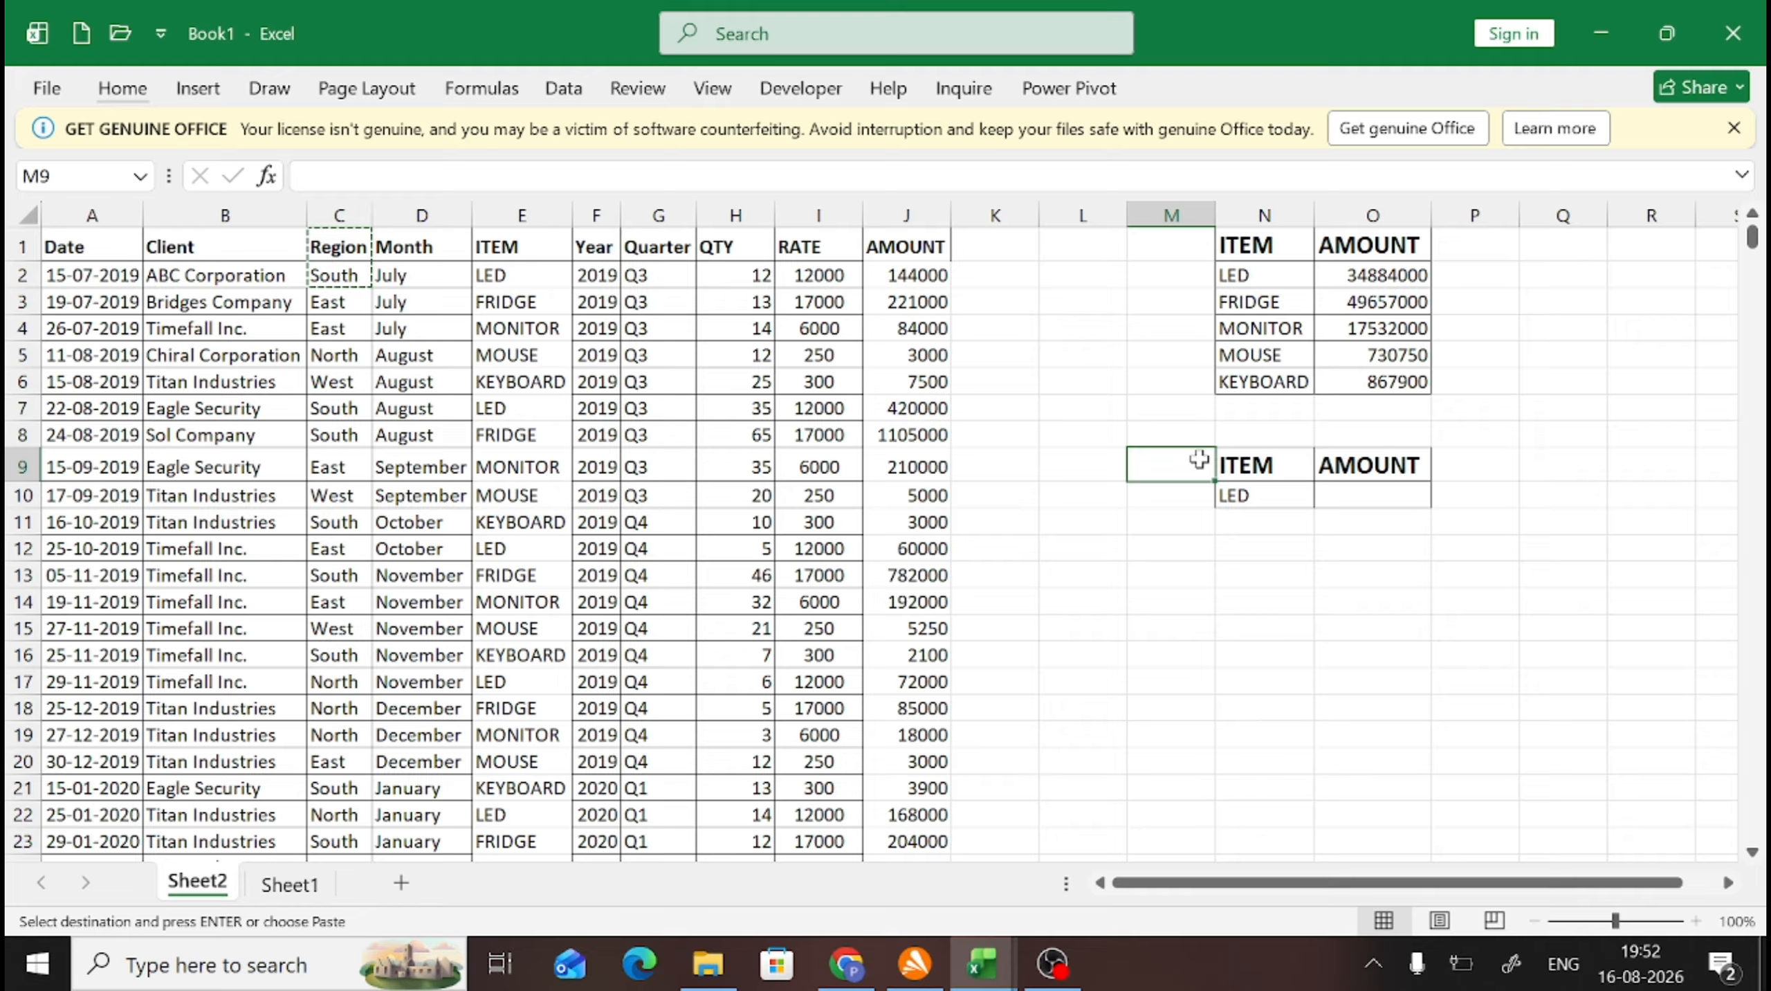
pyautogui.press('Return')
pyautogui.press('Up')
pyautogui.press('Right')
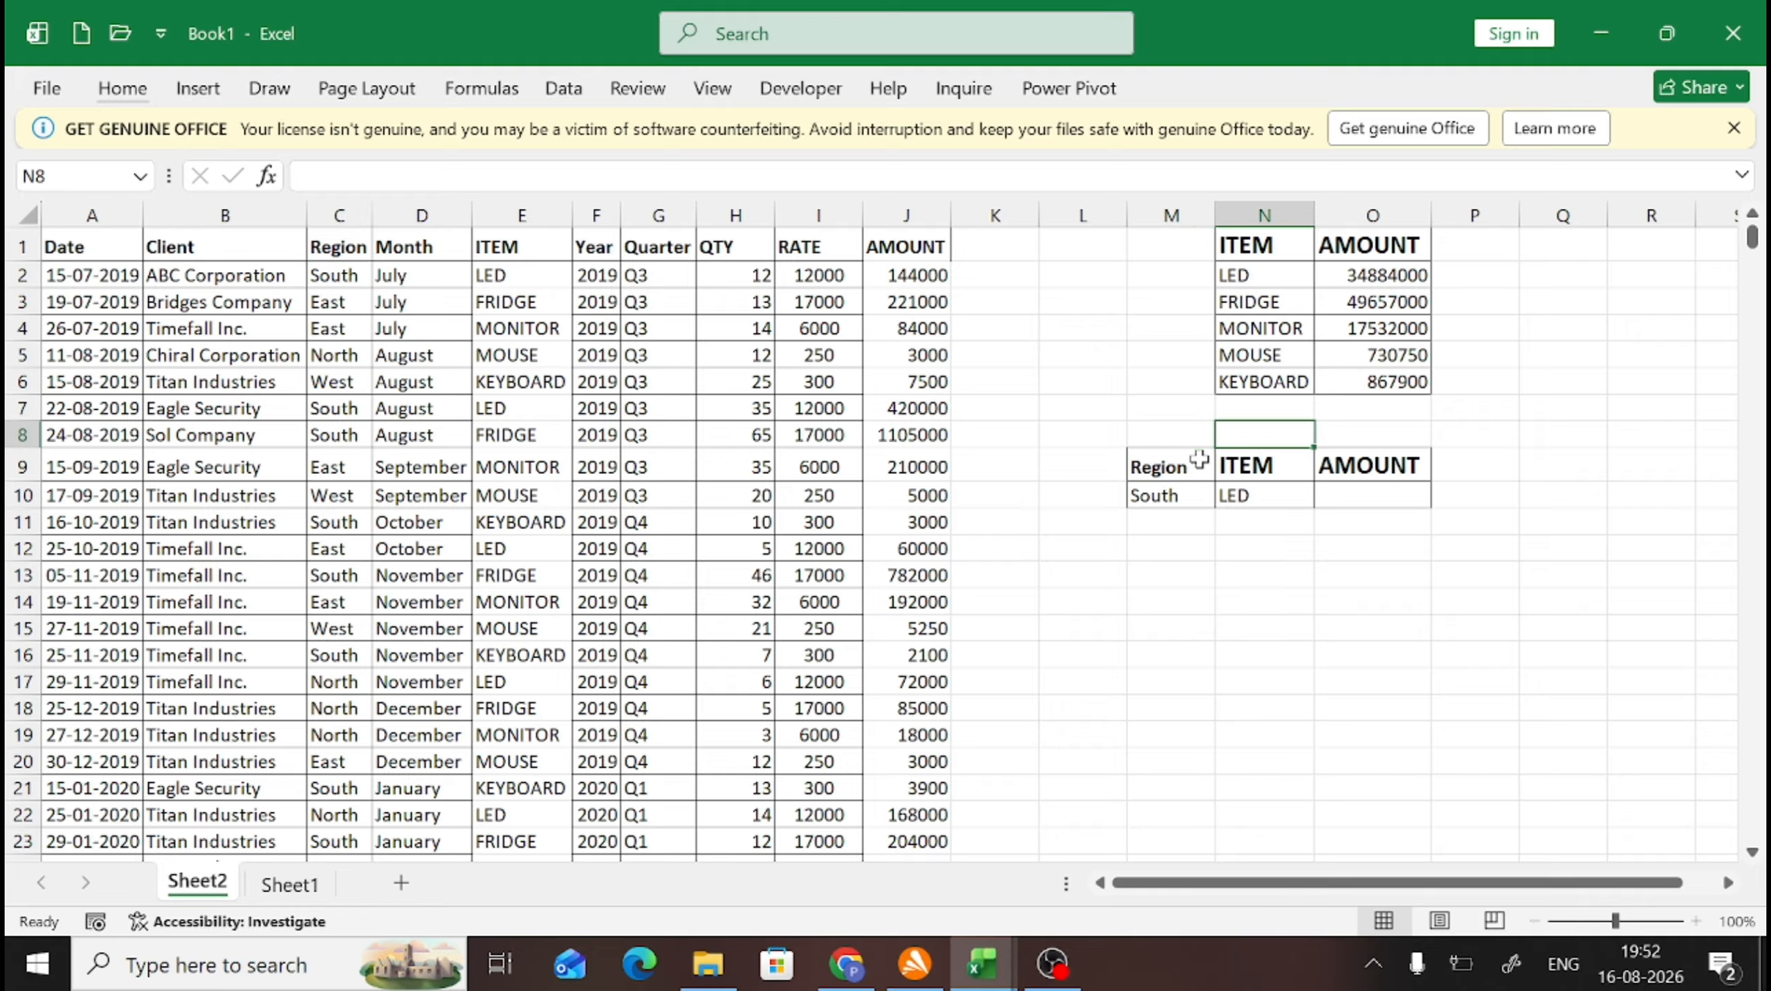
pyautogui.press('Down')
pyautogui.press('Left')
pyautogui.press('Down')
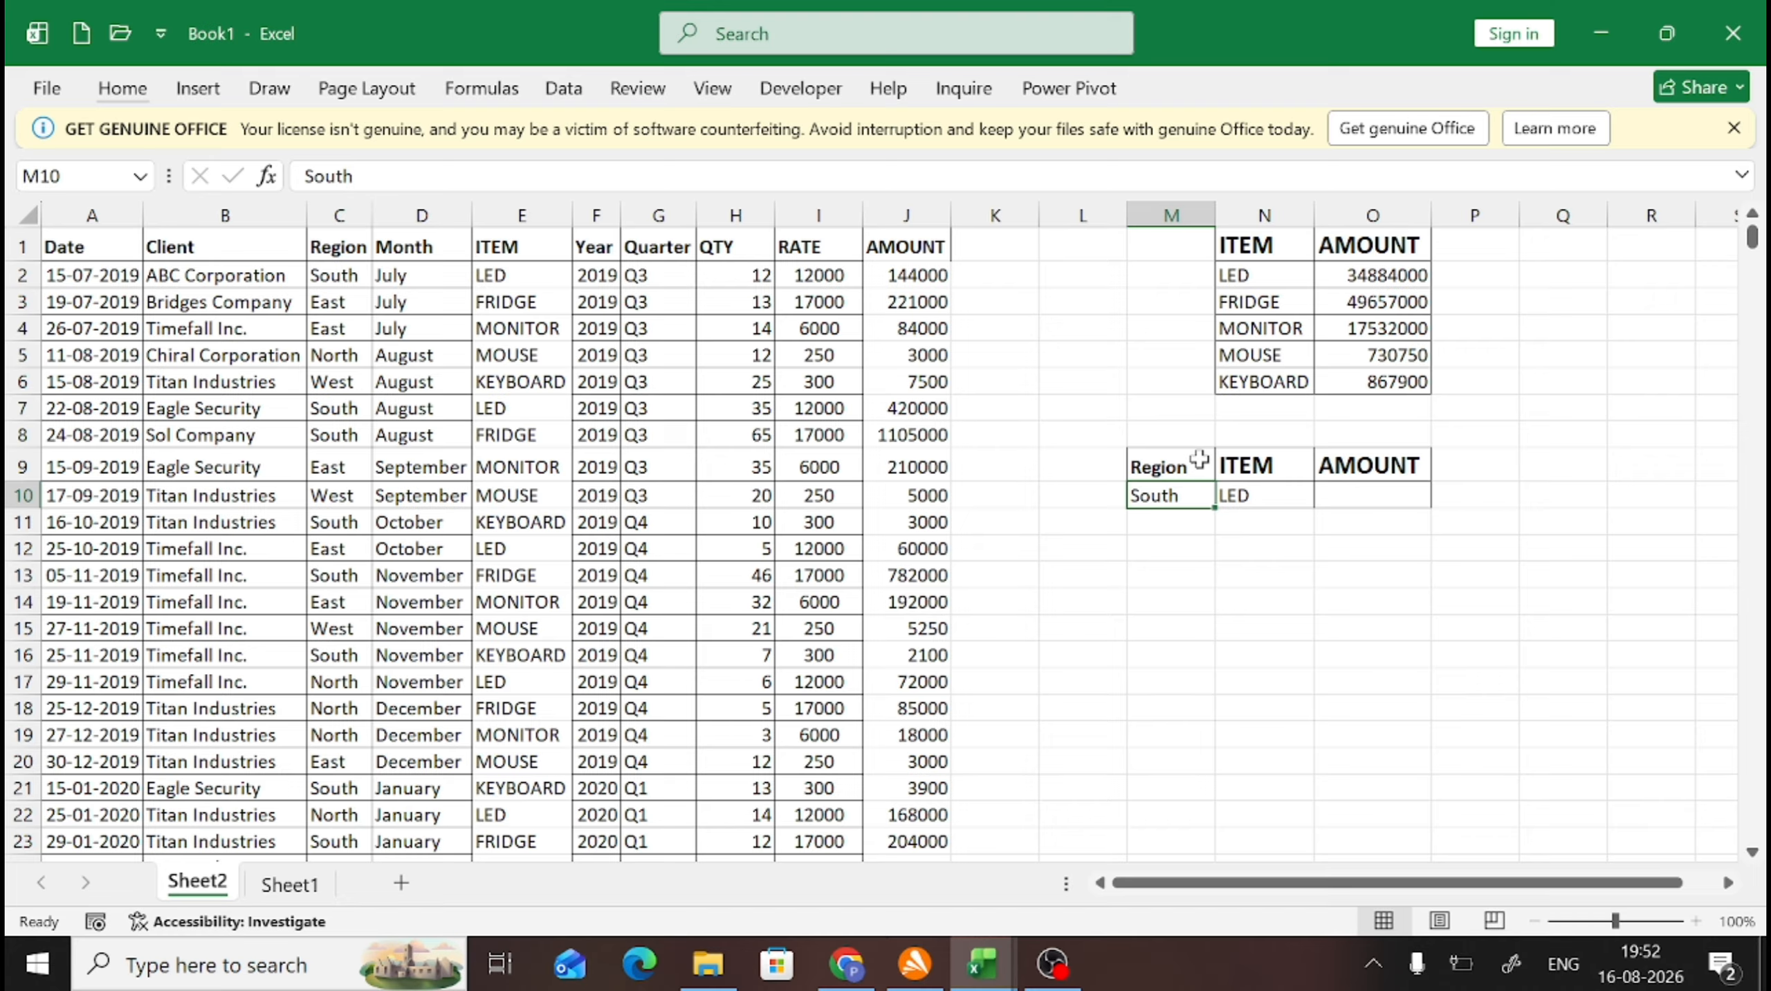
# Step: Delete the AMOUNT column J from the sales data
pyautogui.press('Right')
pyautogui.press('Right')
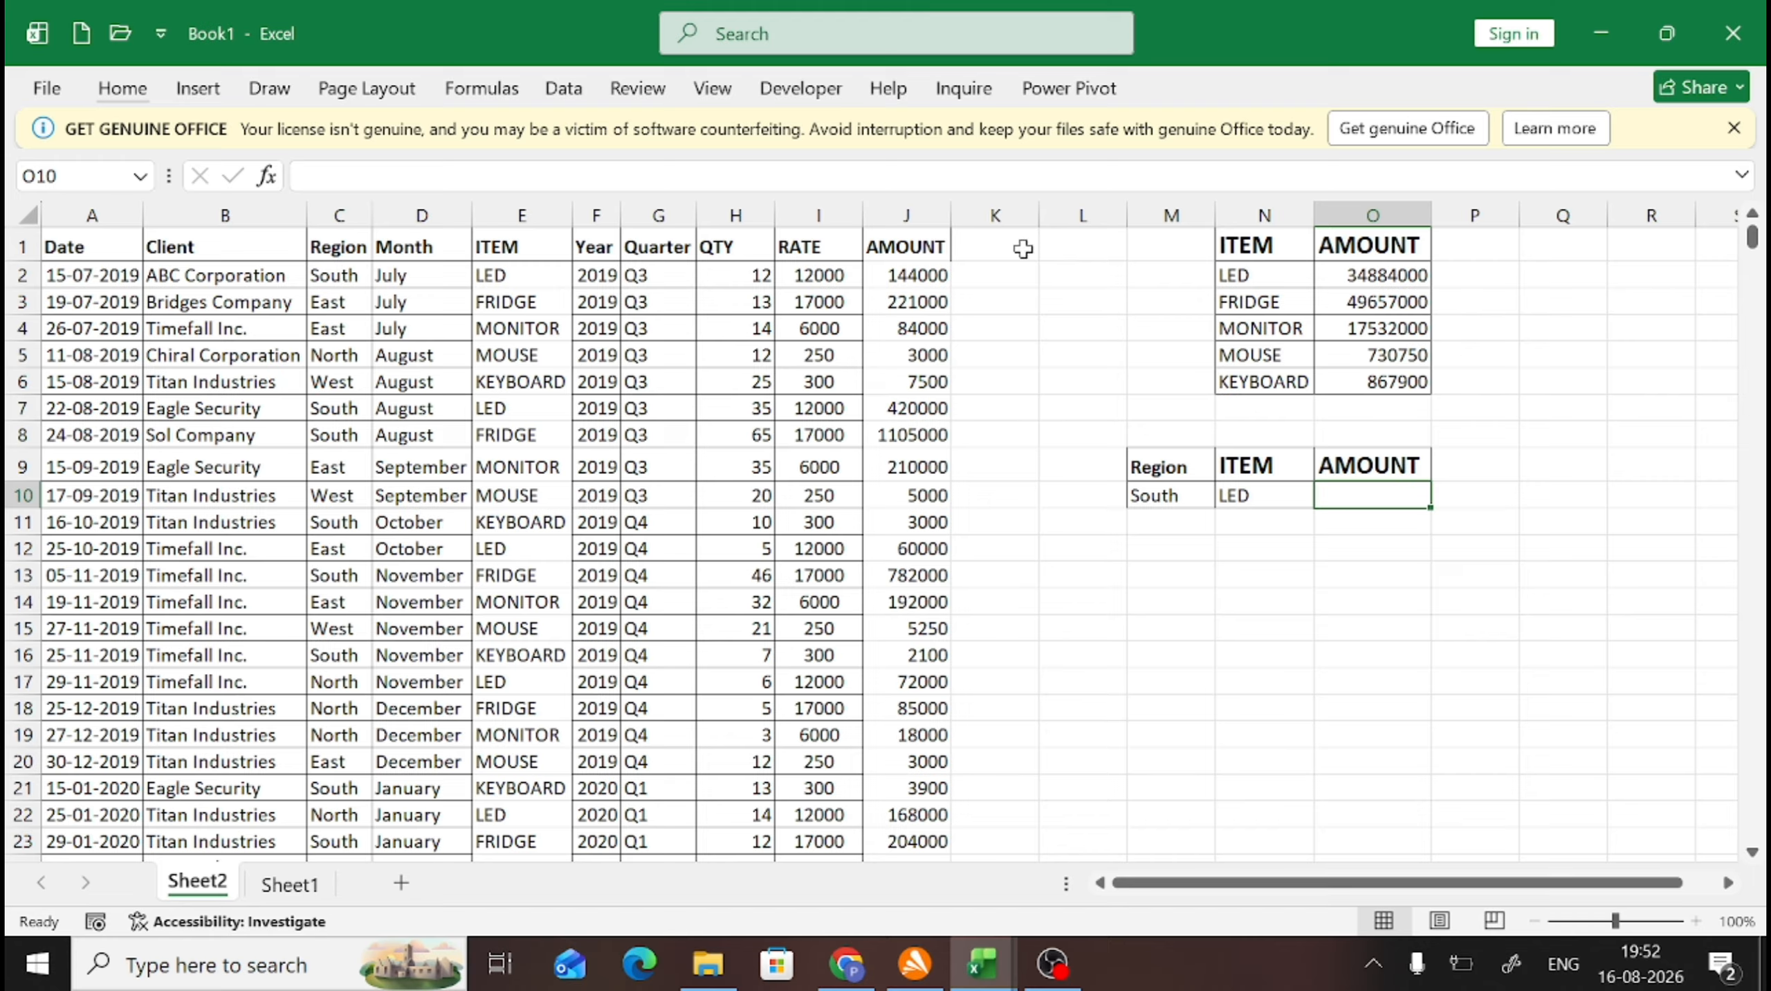
pyautogui.click(922, 212)
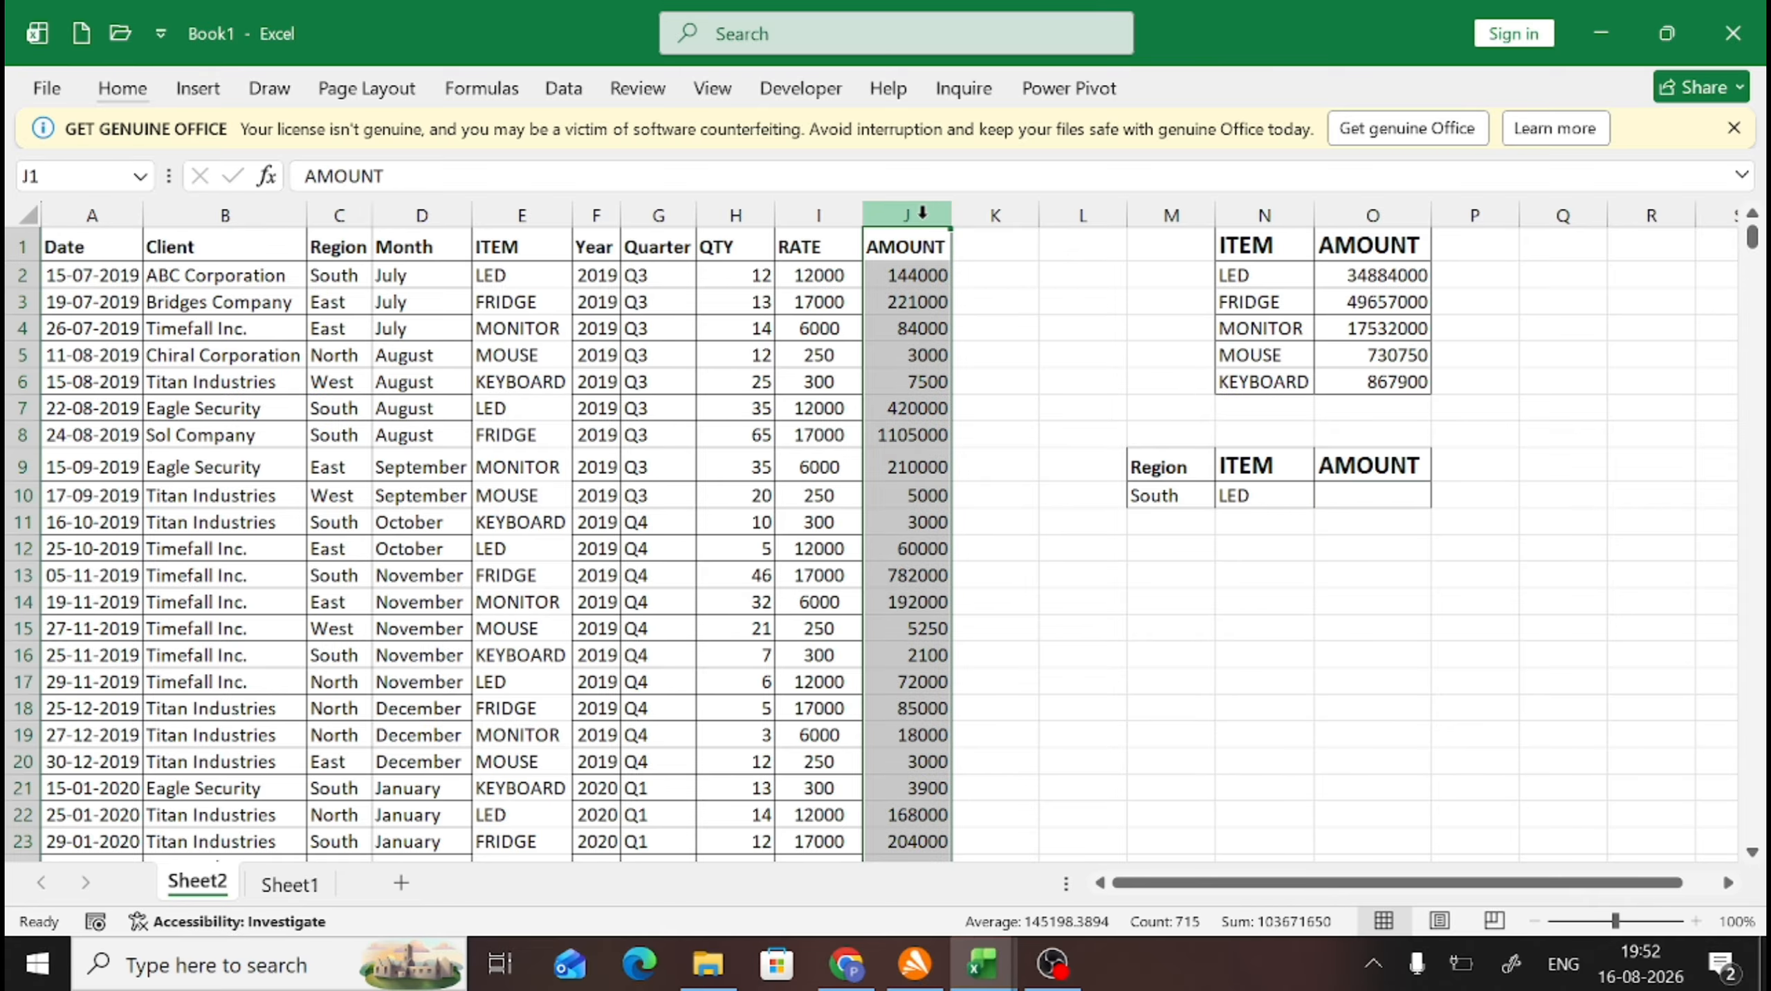
pyautogui.hotkey('ctrl', '-')
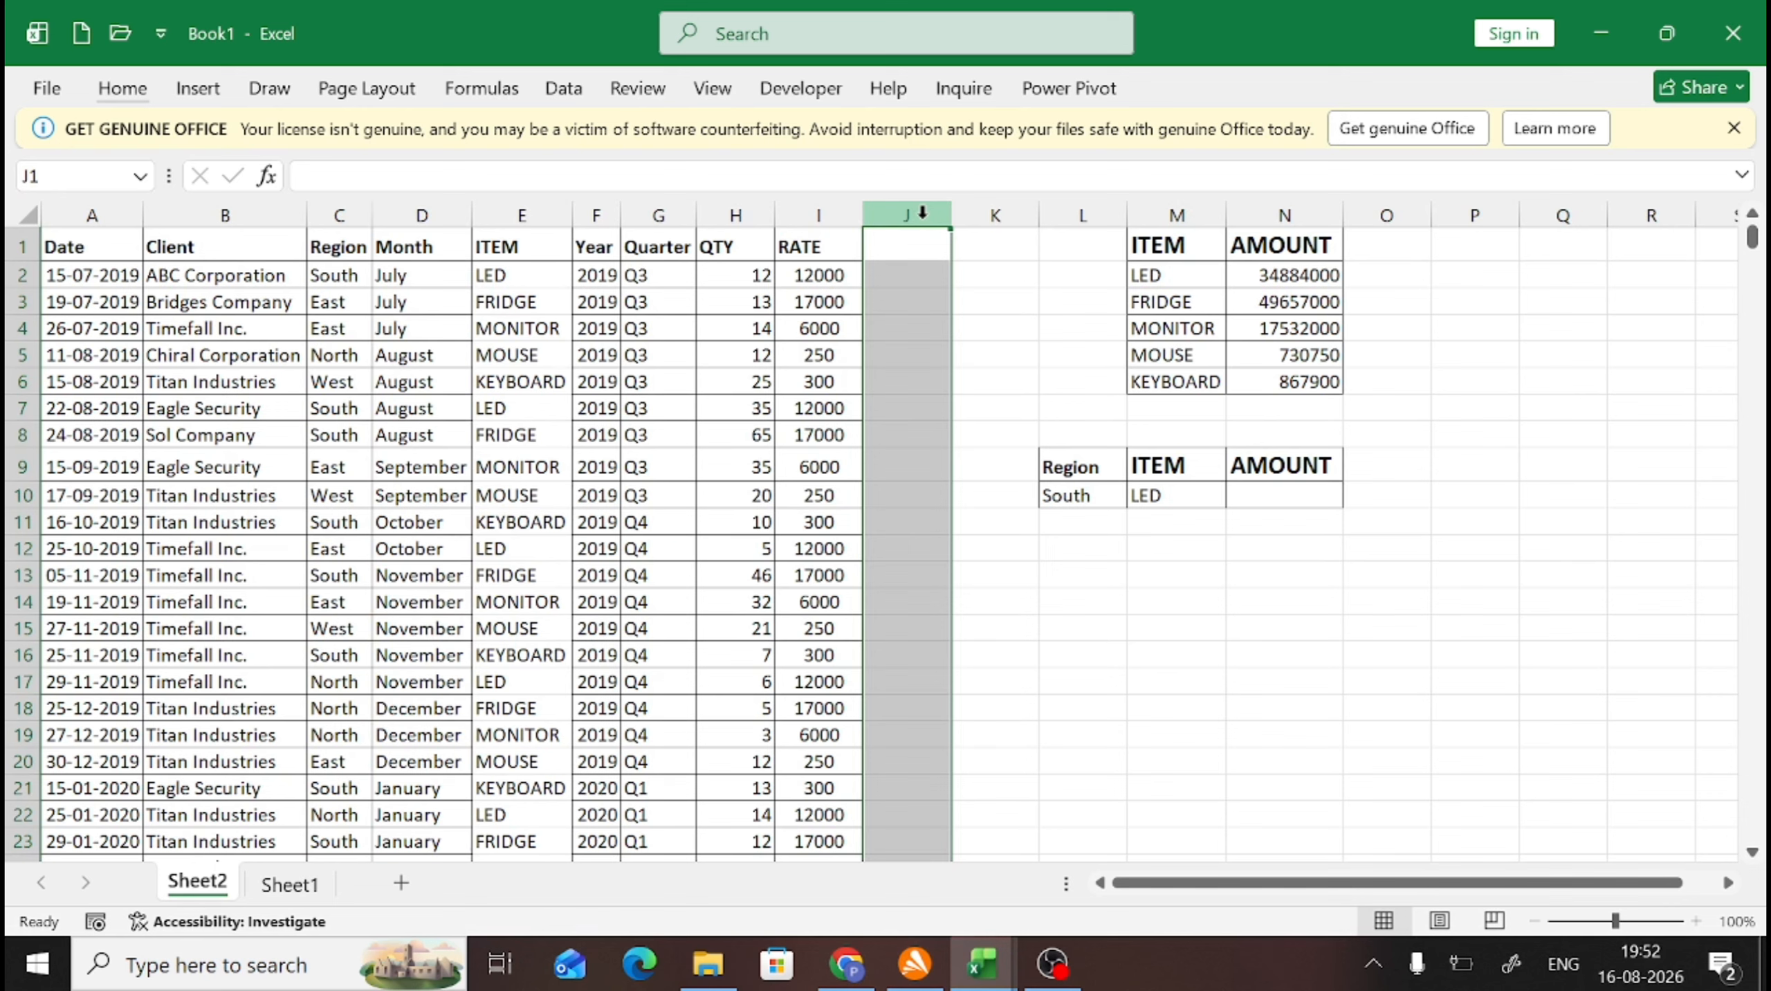
# Step: Start a SUMPRODUCT formula in N10 with the region condition C2:C715=L10 as its first criterion
pyautogui.click(1301, 492)
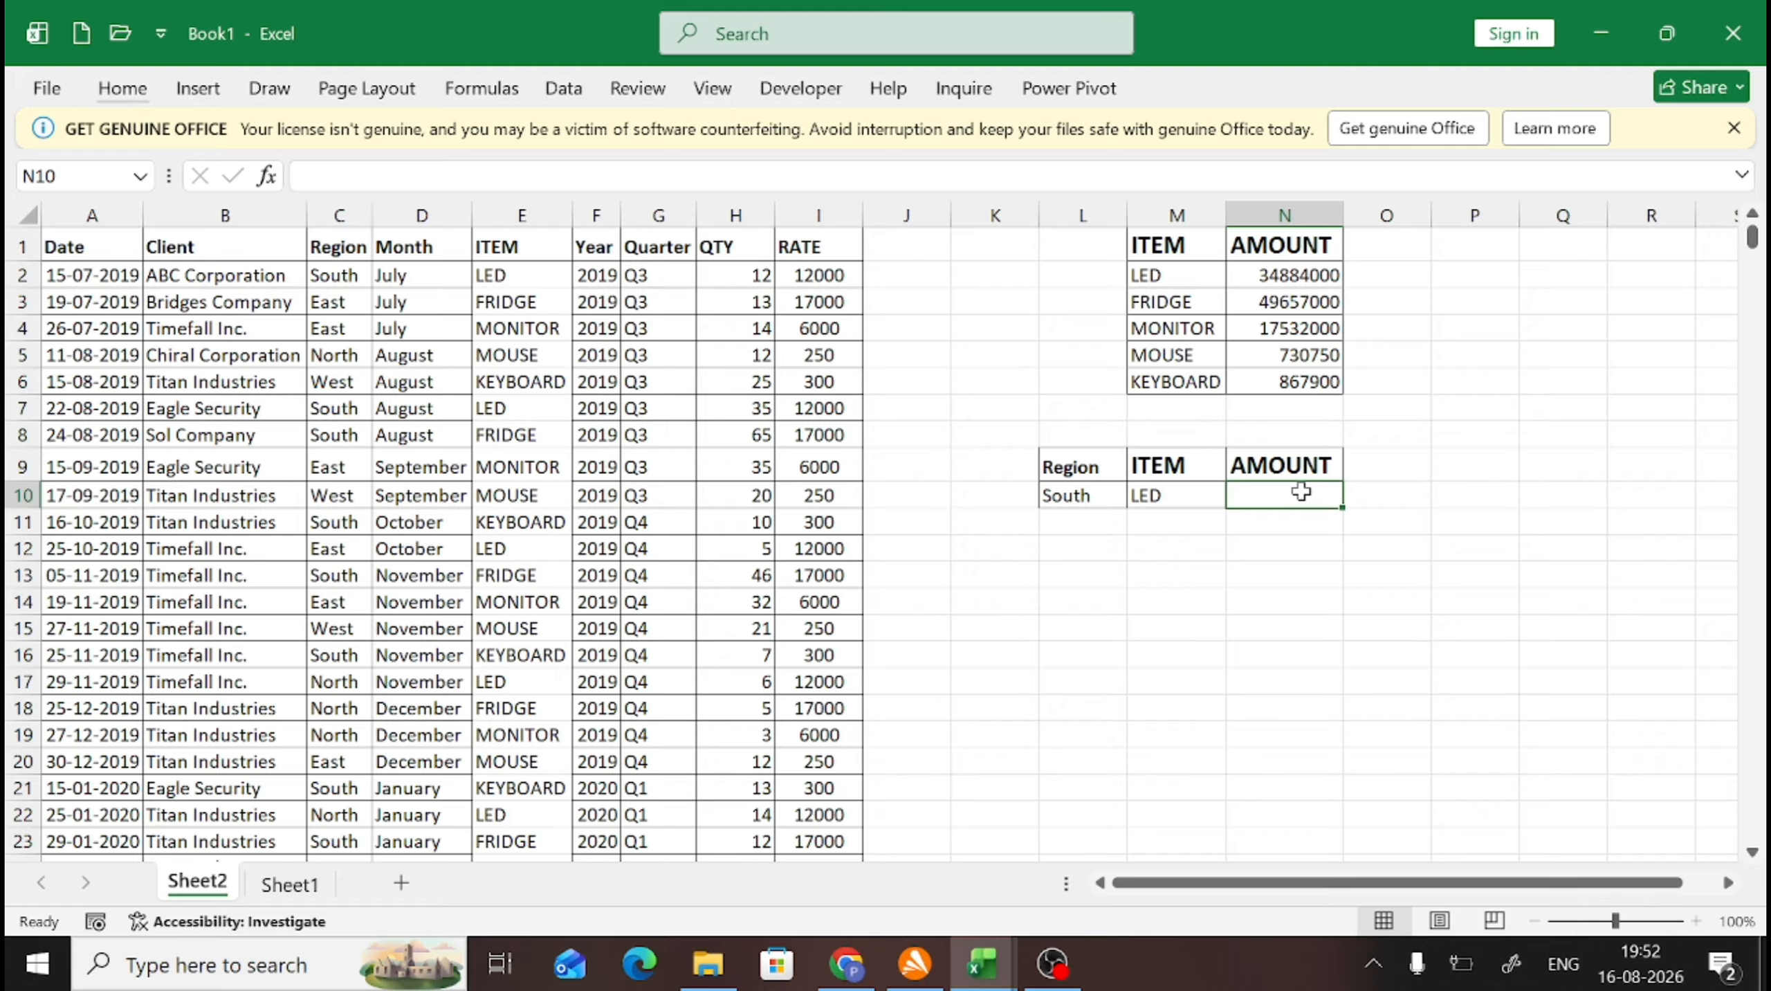
pyautogui.write('=S')
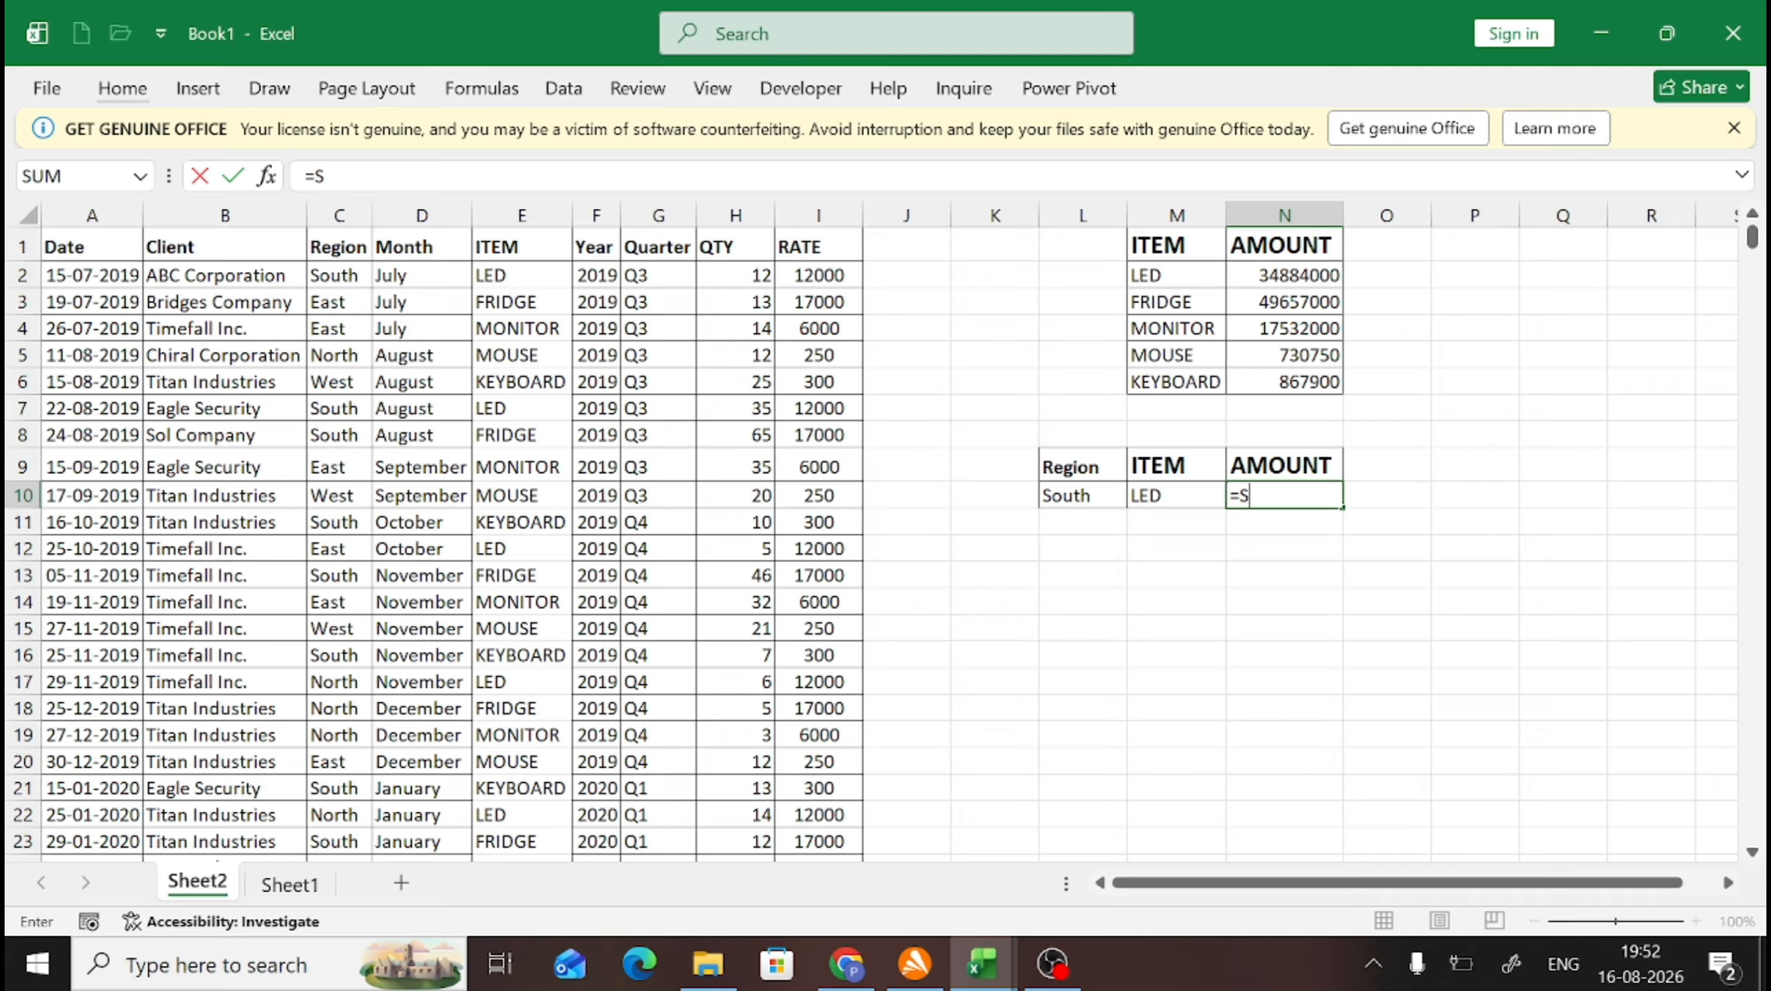
pyautogui.write('UMP')
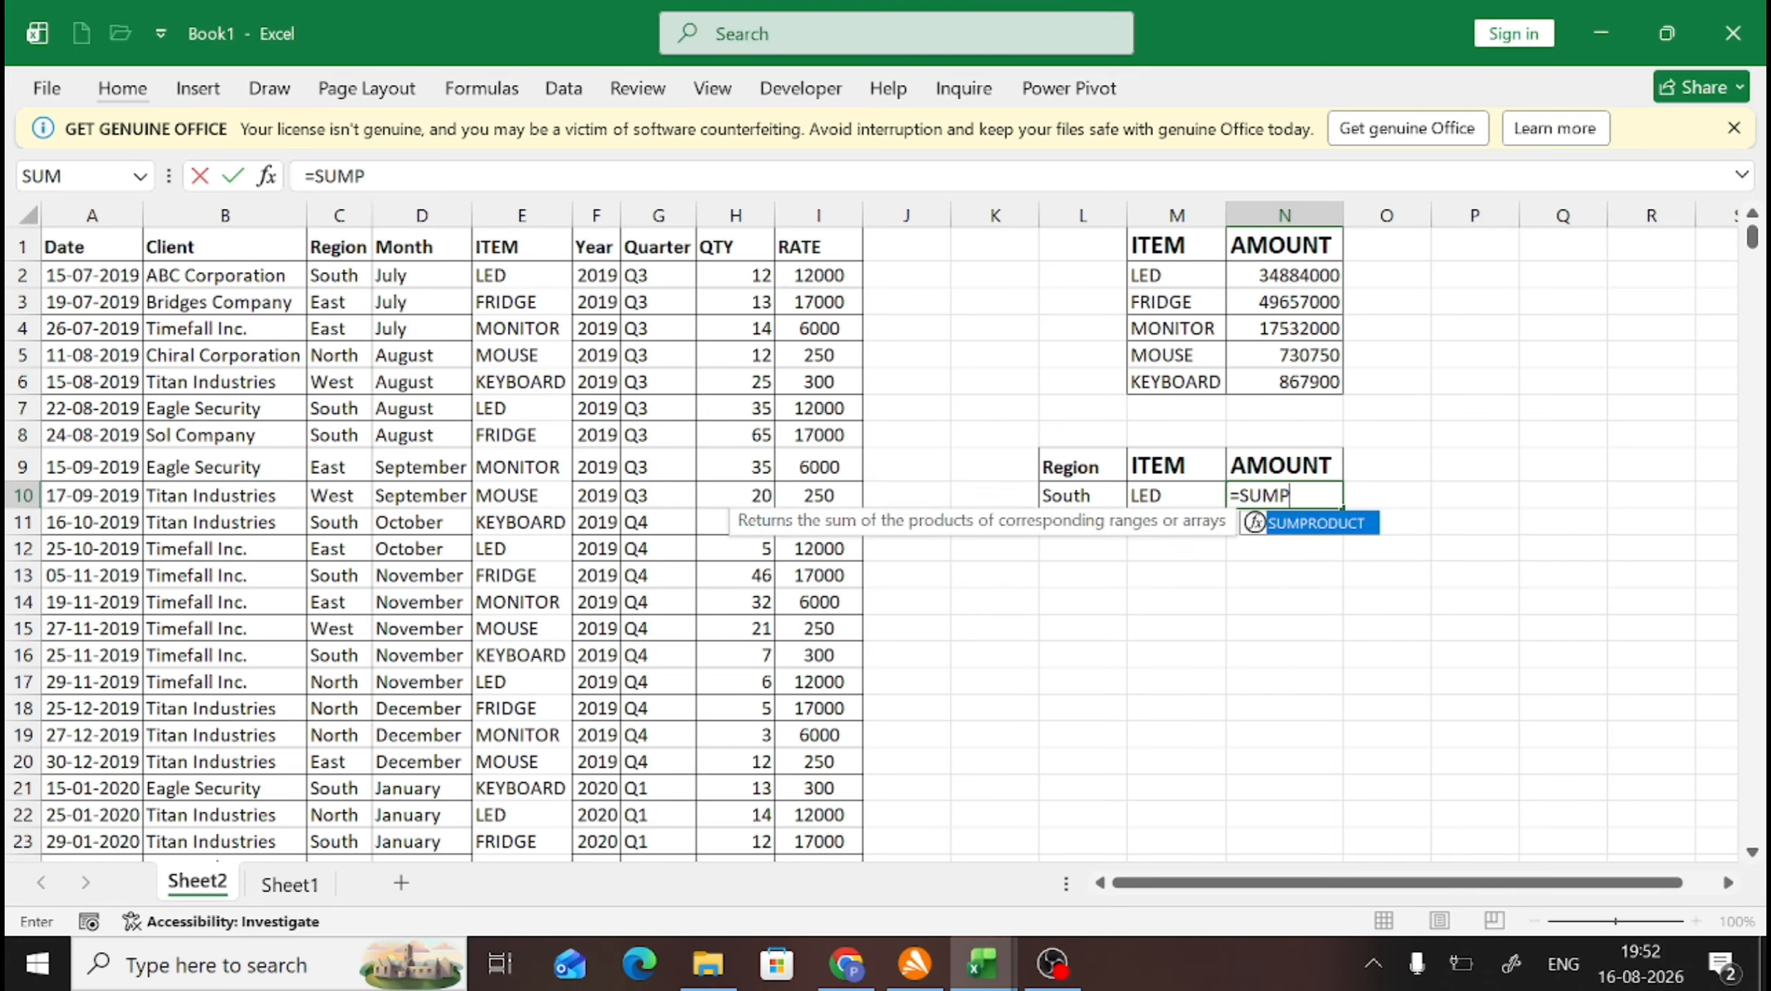
pyautogui.press('Tab')
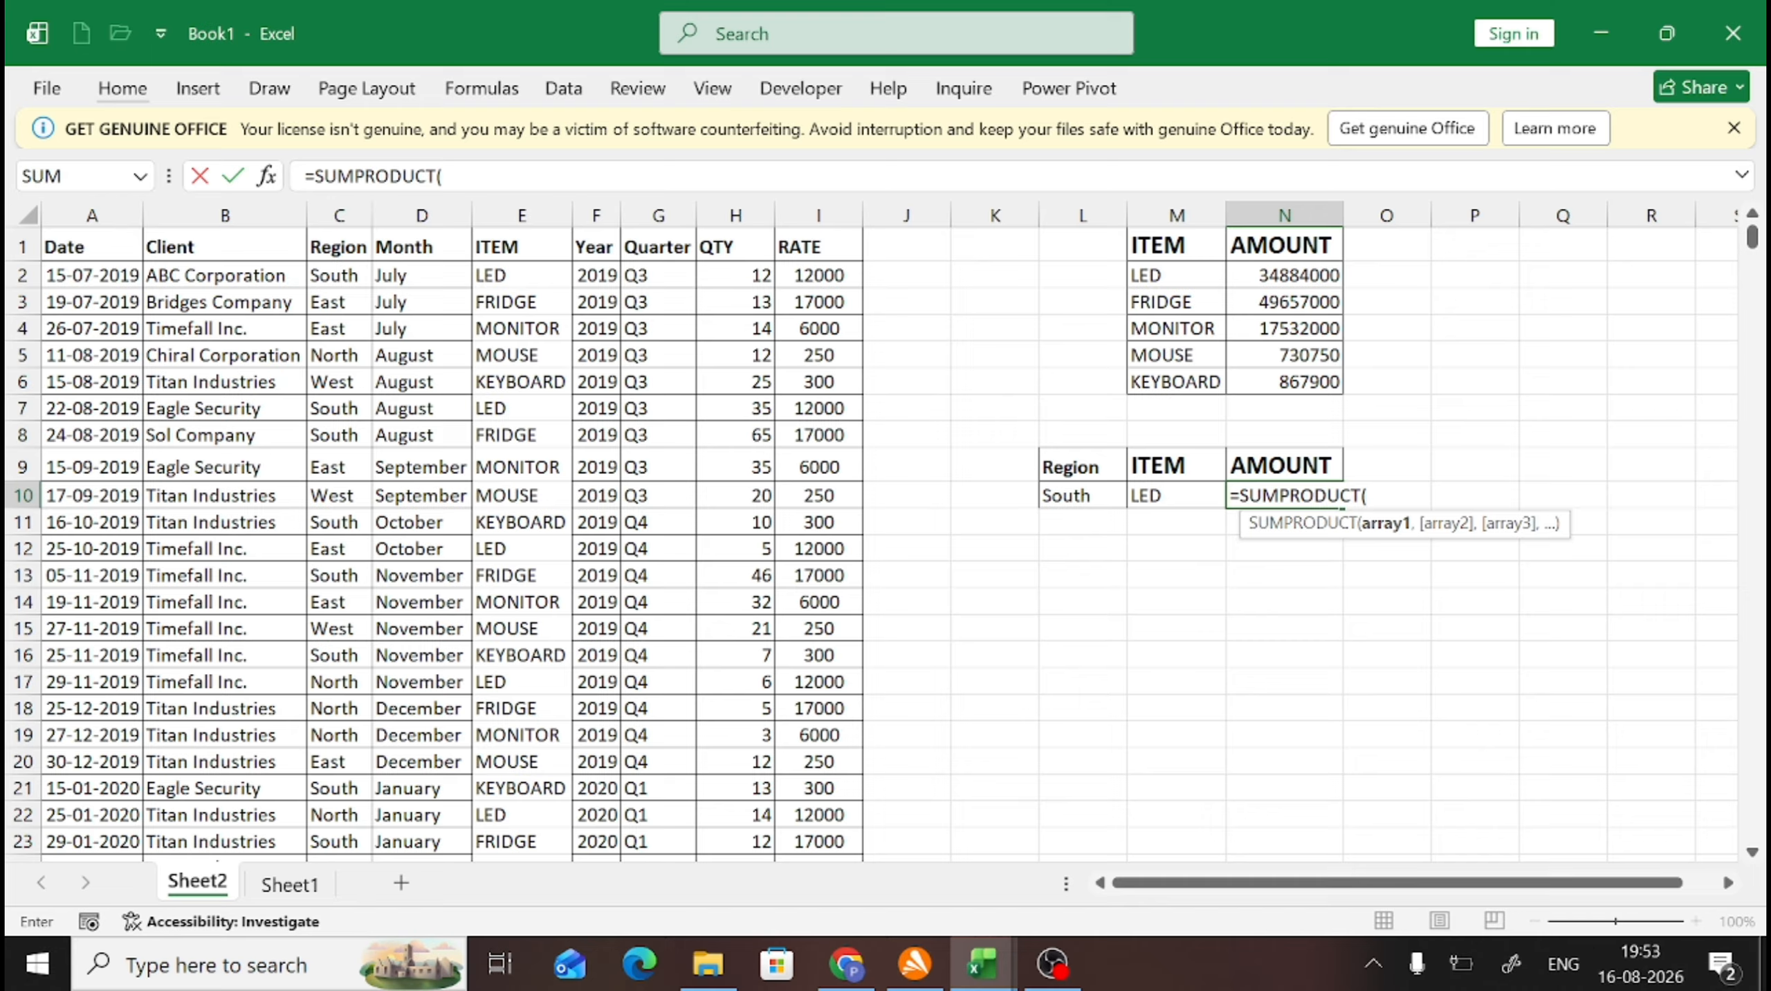
pyautogui.write('(')
pyautogui.press('Left')
pyautogui.press('Left')
pyautogui.press('Left')
pyautogui.press('Left')
pyautogui.press('Left')
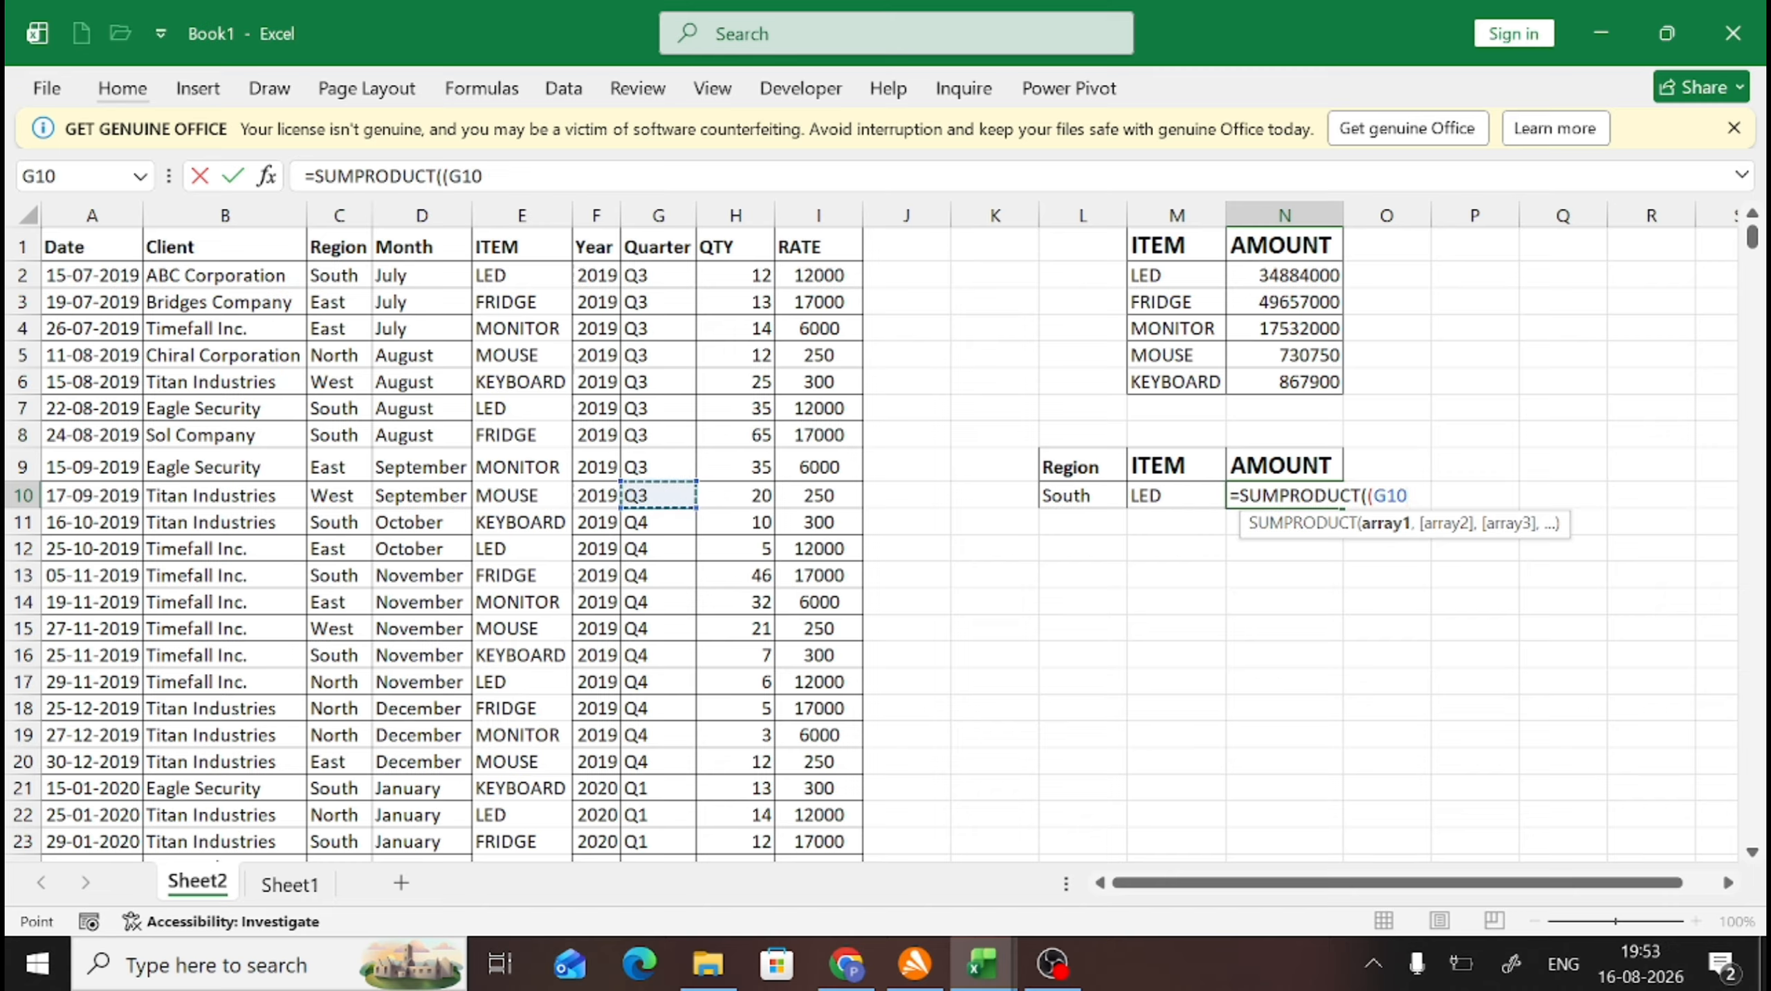
pyautogui.press('Left')
pyautogui.press('Left')
pyautogui.press('Left')
pyautogui.press('Up')
pyautogui.press('Left')
pyautogui.press('Up')
pyautogui.press('Left')
pyautogui.press('Up')
pyautogui.press('Left')
pyautogui.press('Up')
pyautogui.press('Up')
pyautogui.press('Left')
pyautogui.press('Up')
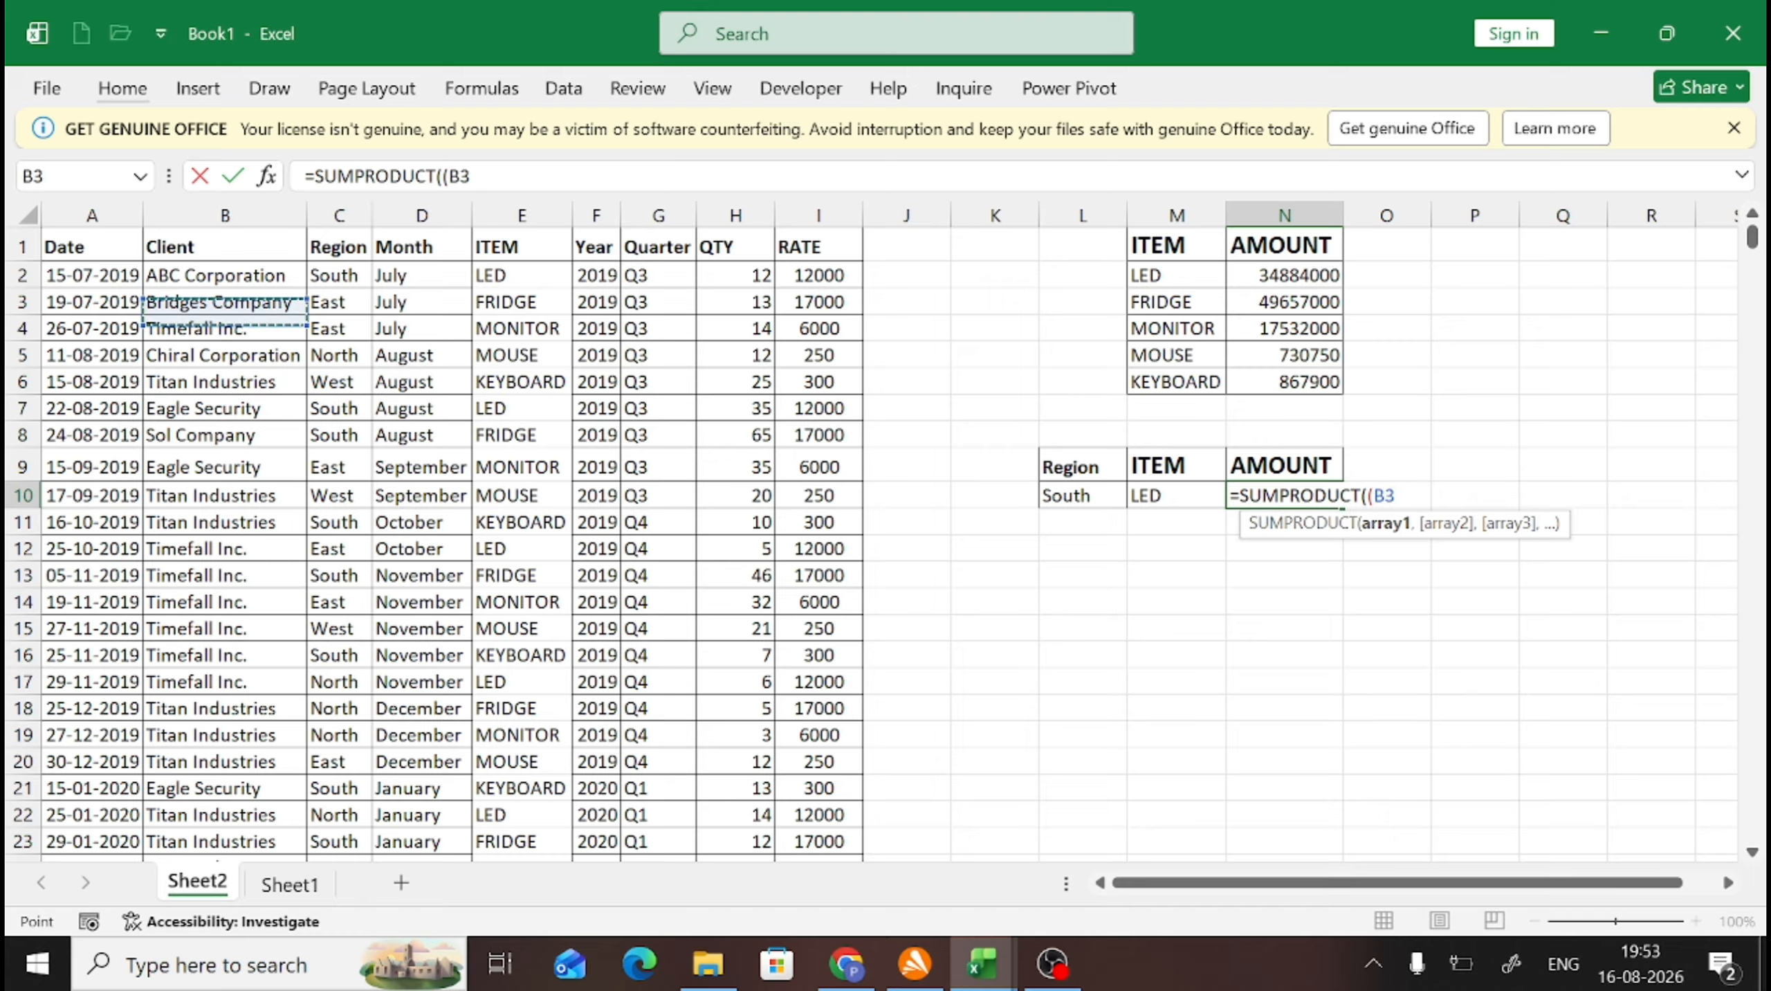
pyautogui.press('Up')
pyautogui.press('Up')
pyautogui.press('Right')
pyautogui.press('Down')
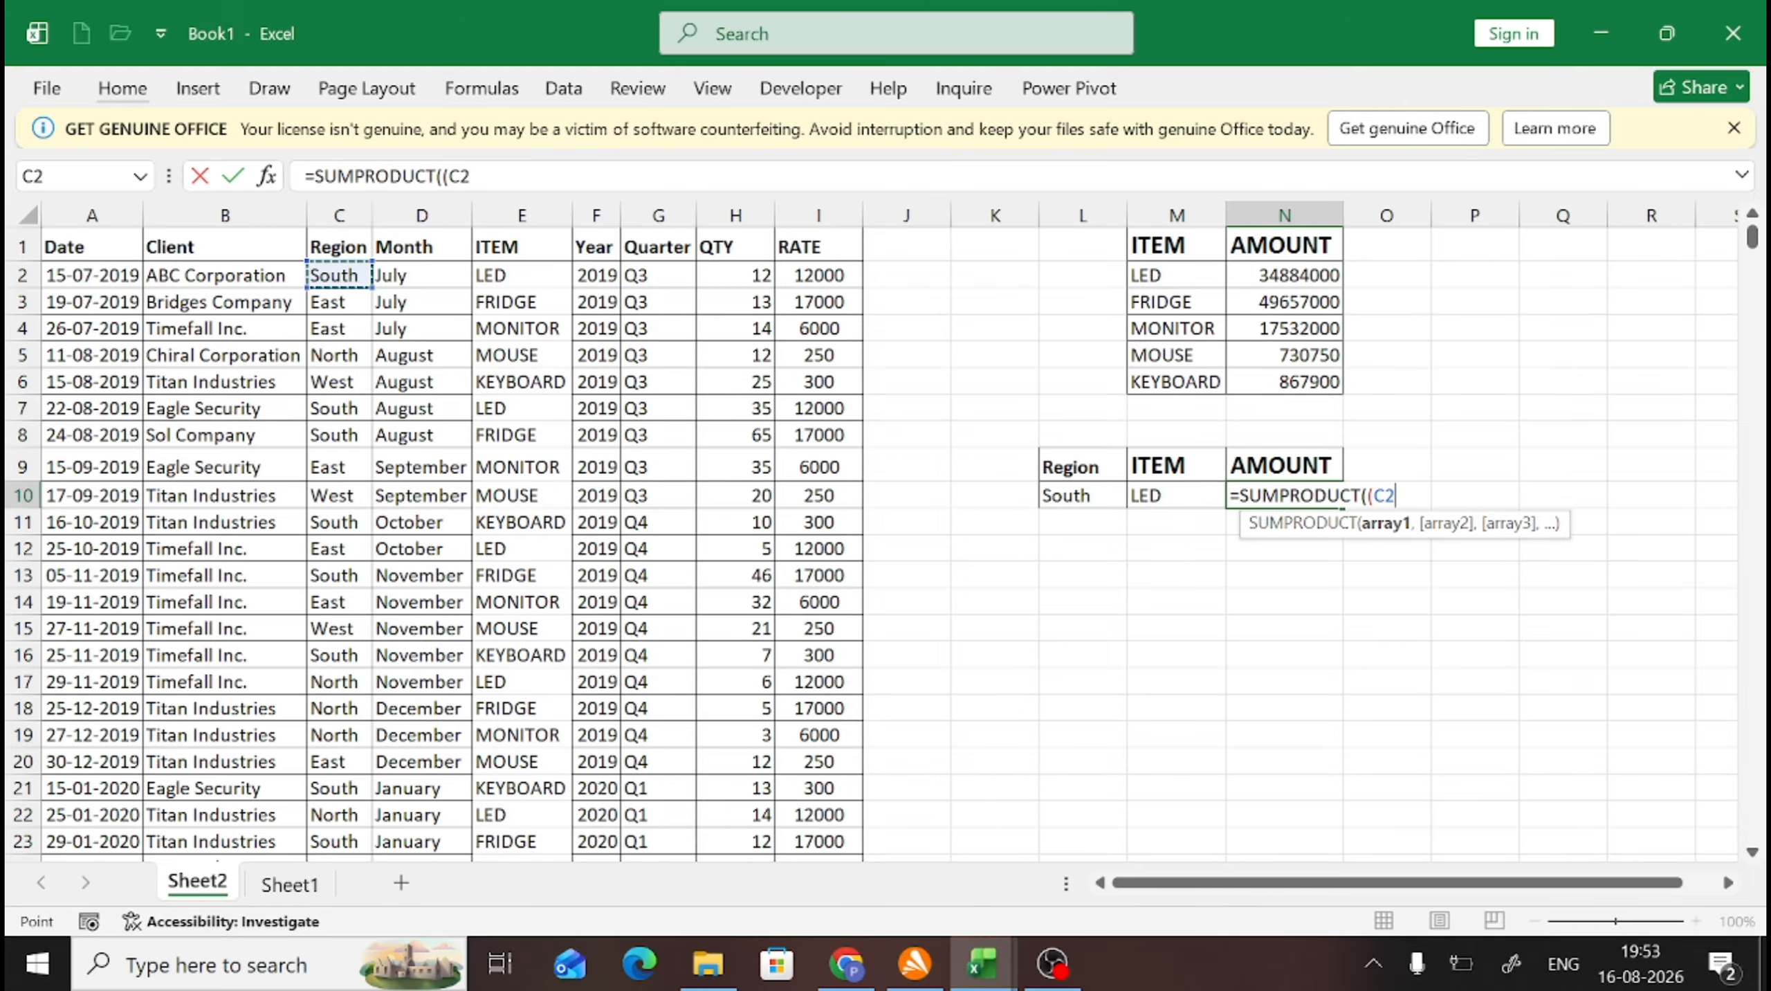
pyautogui.hotkey('ctrl', 'shift', 'Down')
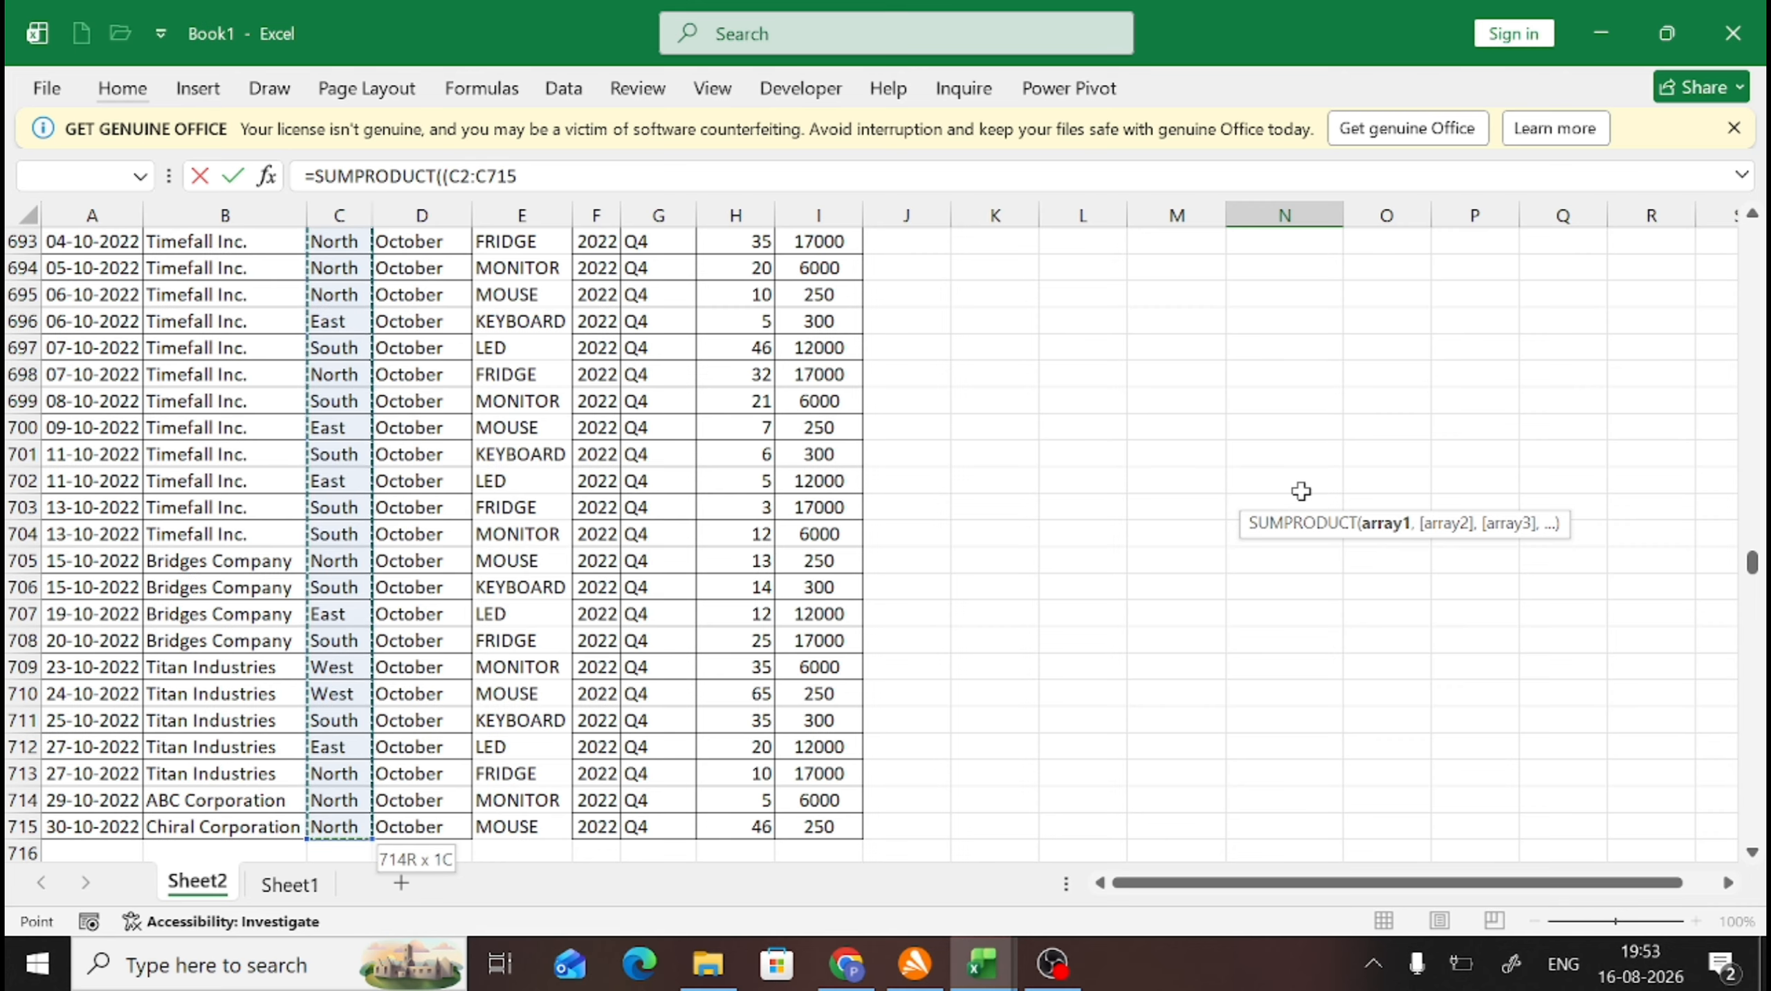
pyautogui.write('=')
pyautogui.press('Left')
pyautogui.press('Left')
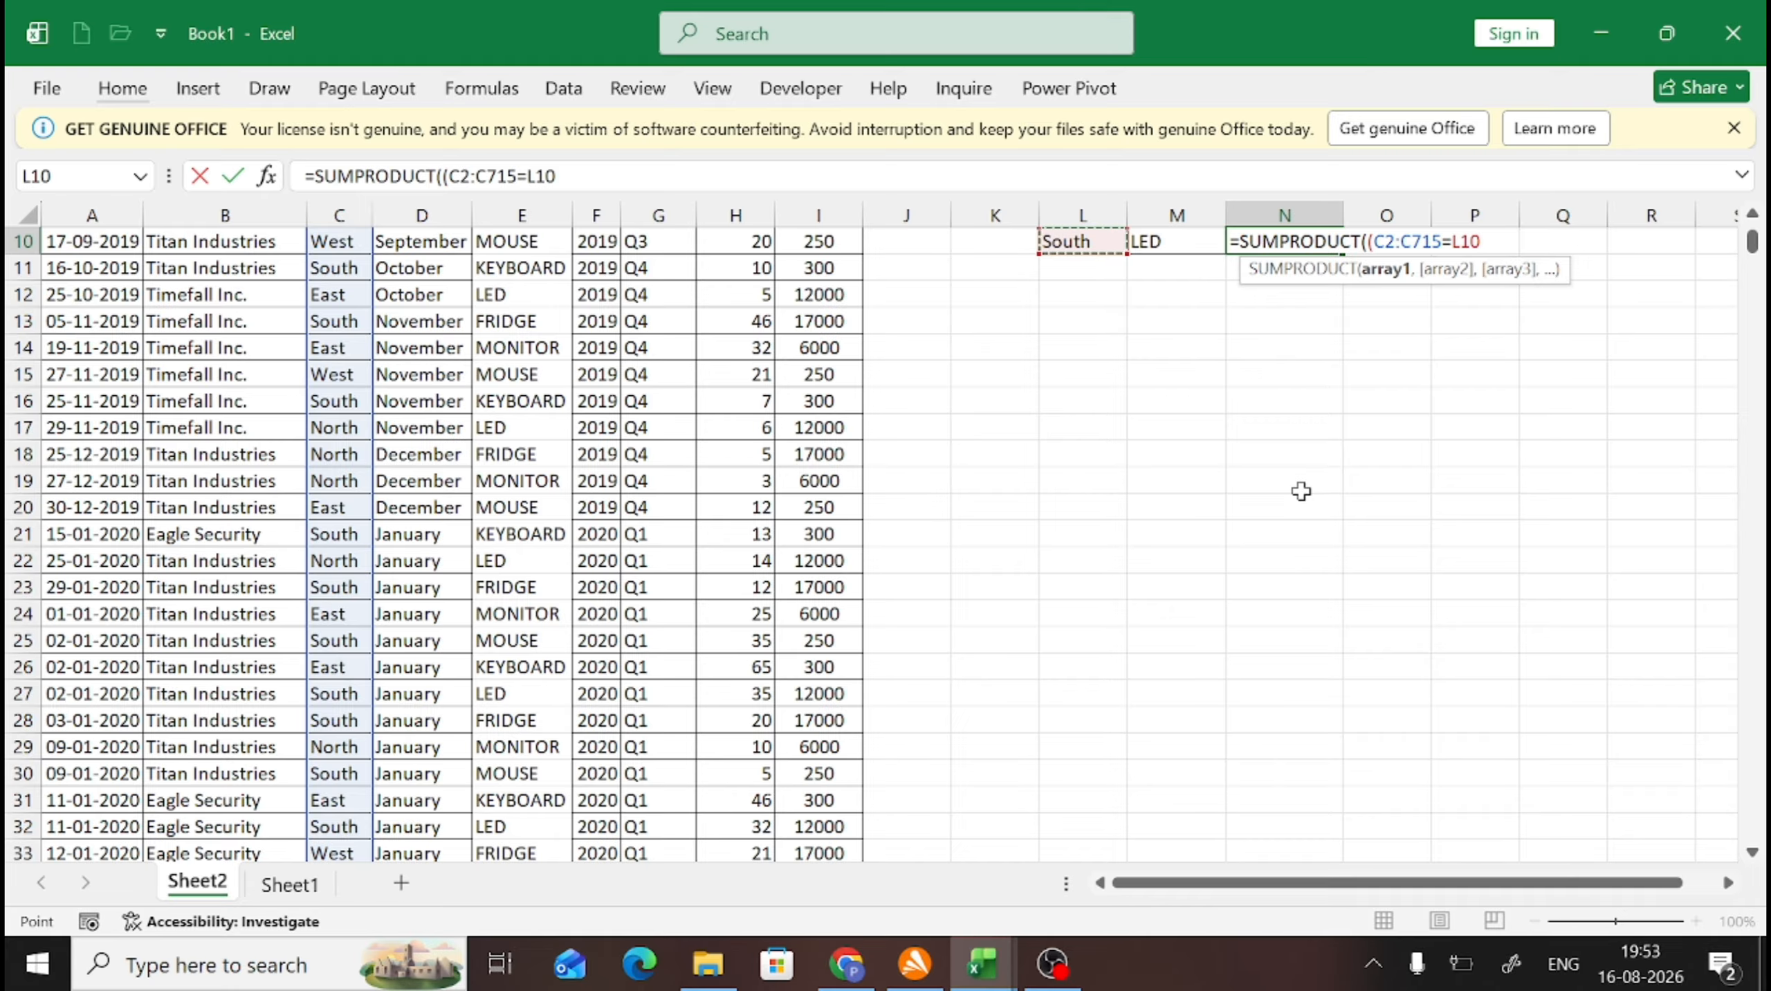
# Step: Multiply the region condition in the N10 formula by the item condition (E2:E715=M10)
pyautogui.write(')*(')
pyautogui.press('Left')
pyautogui.press('Left')
pyautogui.press('Right')
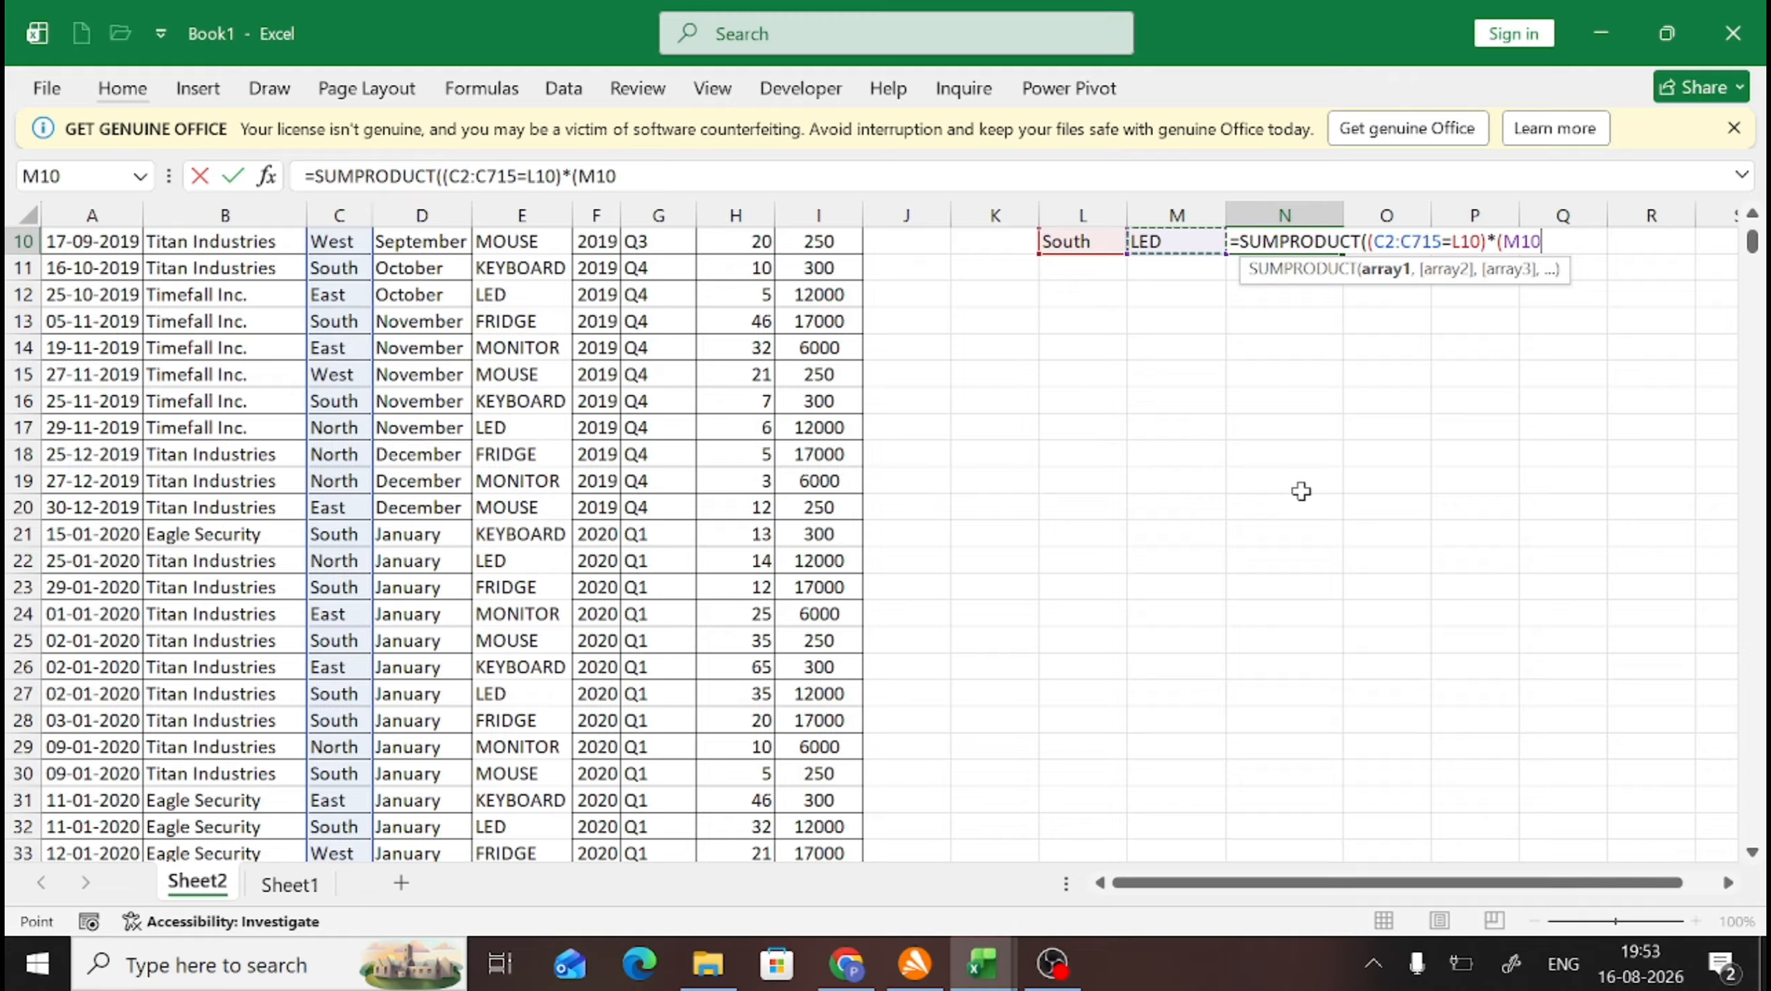
pyautogui.press('Left')
pyautogui.press('Up')
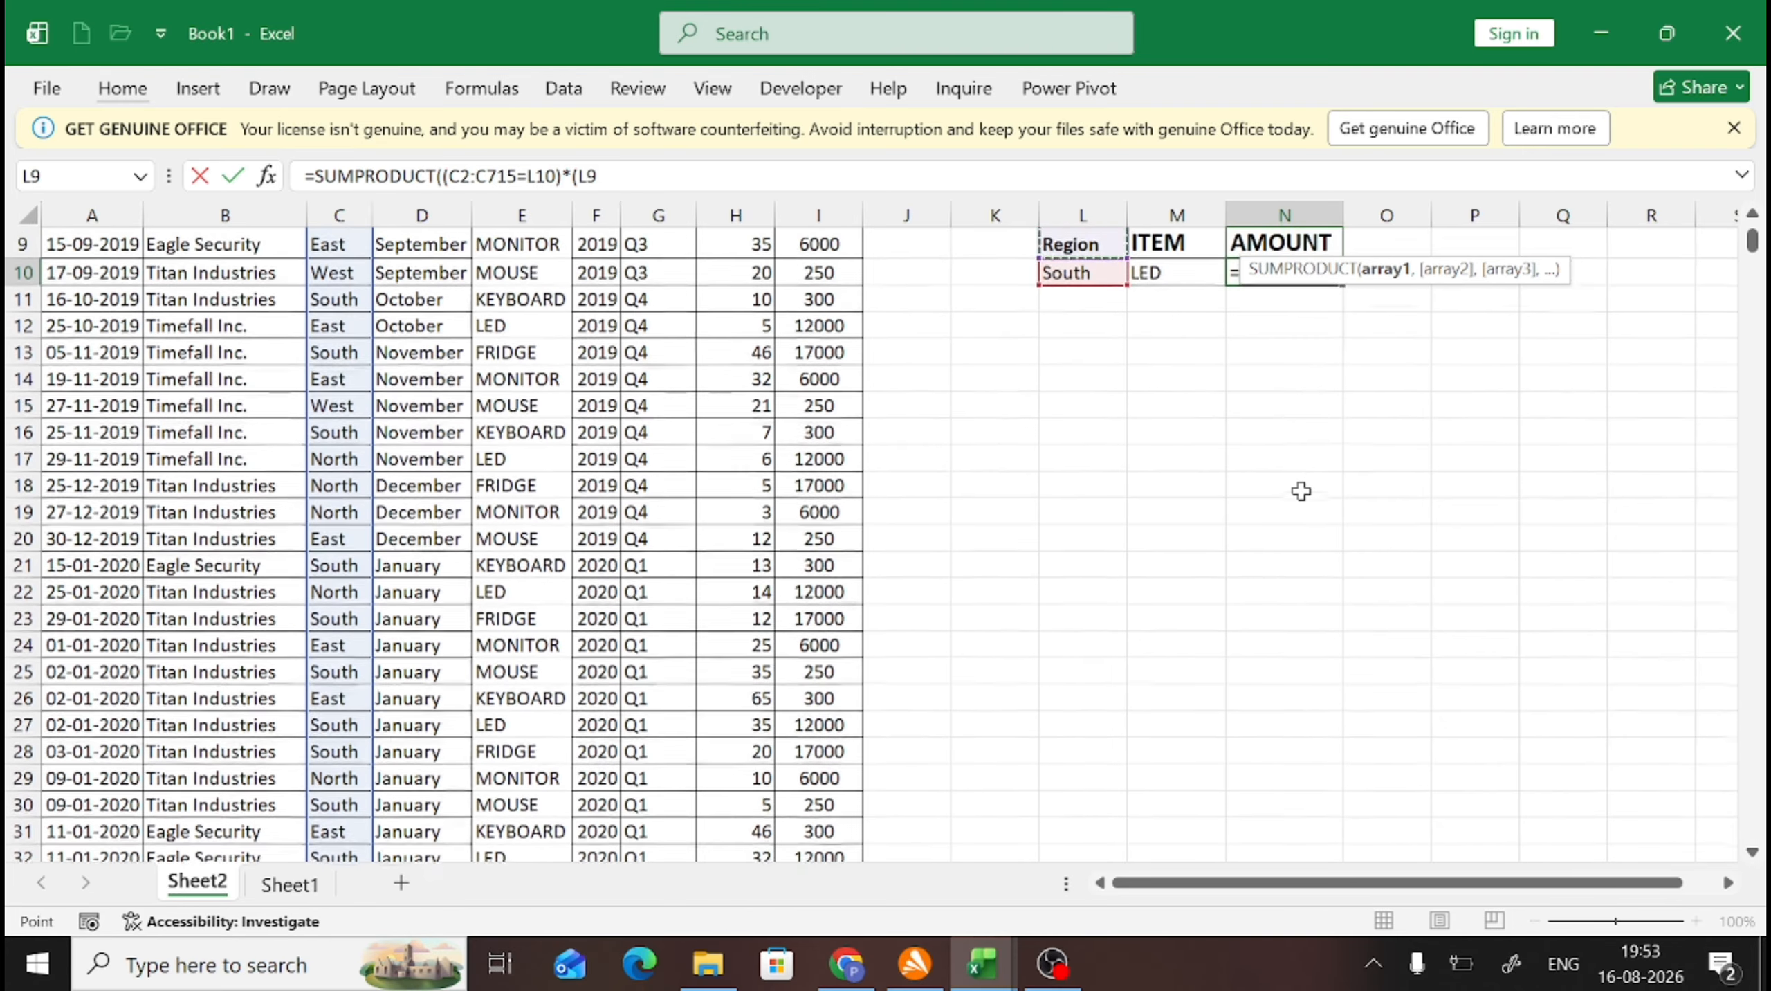
pyautogui.press('Left')
pyautogui.press('Up')
pyautogui.press('Up')
pyautogui.press('Left')
pyautogui.press('Up')
pyautogui.press('Up')
pyautogui.press('Up')
pyautogui.press('Up')
pyautogui.press('Left')
pyautogui.press('Up')
pyautogui.press('Up')
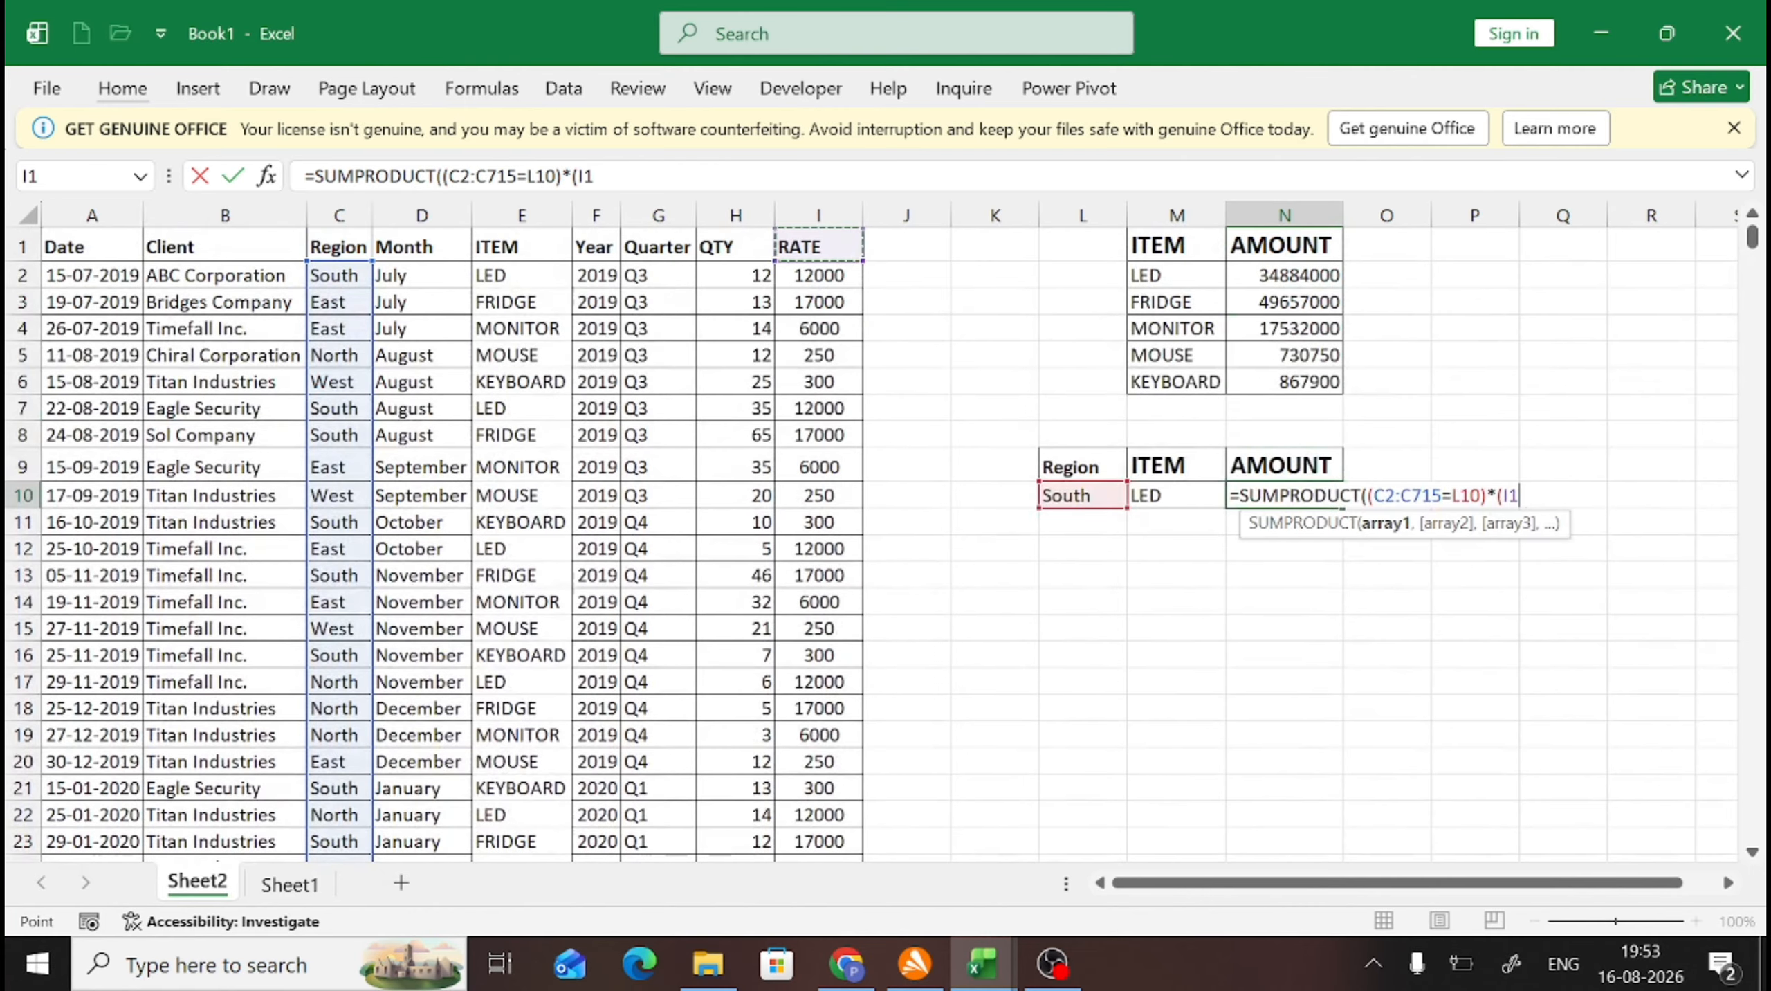
pyautogui.press('Left')
pyautogui.press('Left')
pyautogui.press('Left')
pyautogui.press('Down')
pyautogui.press('Left')
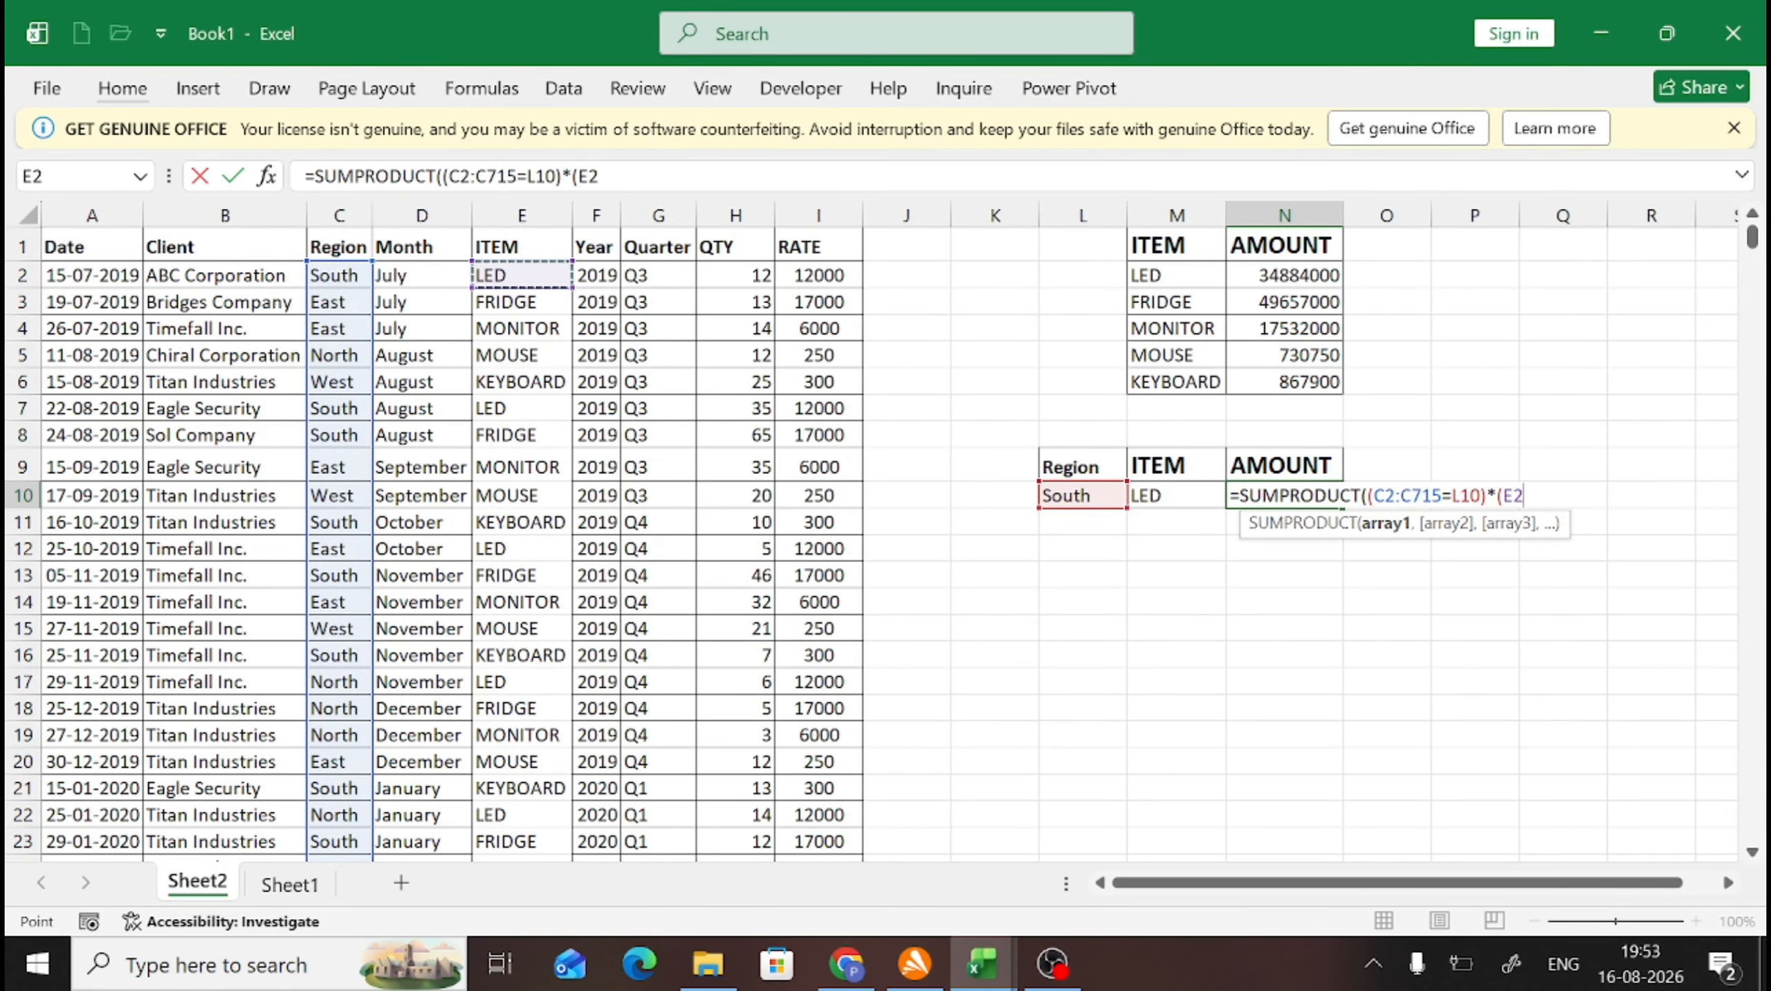
pyautogui.hotkey('ctrl', 'shift', 'Down')
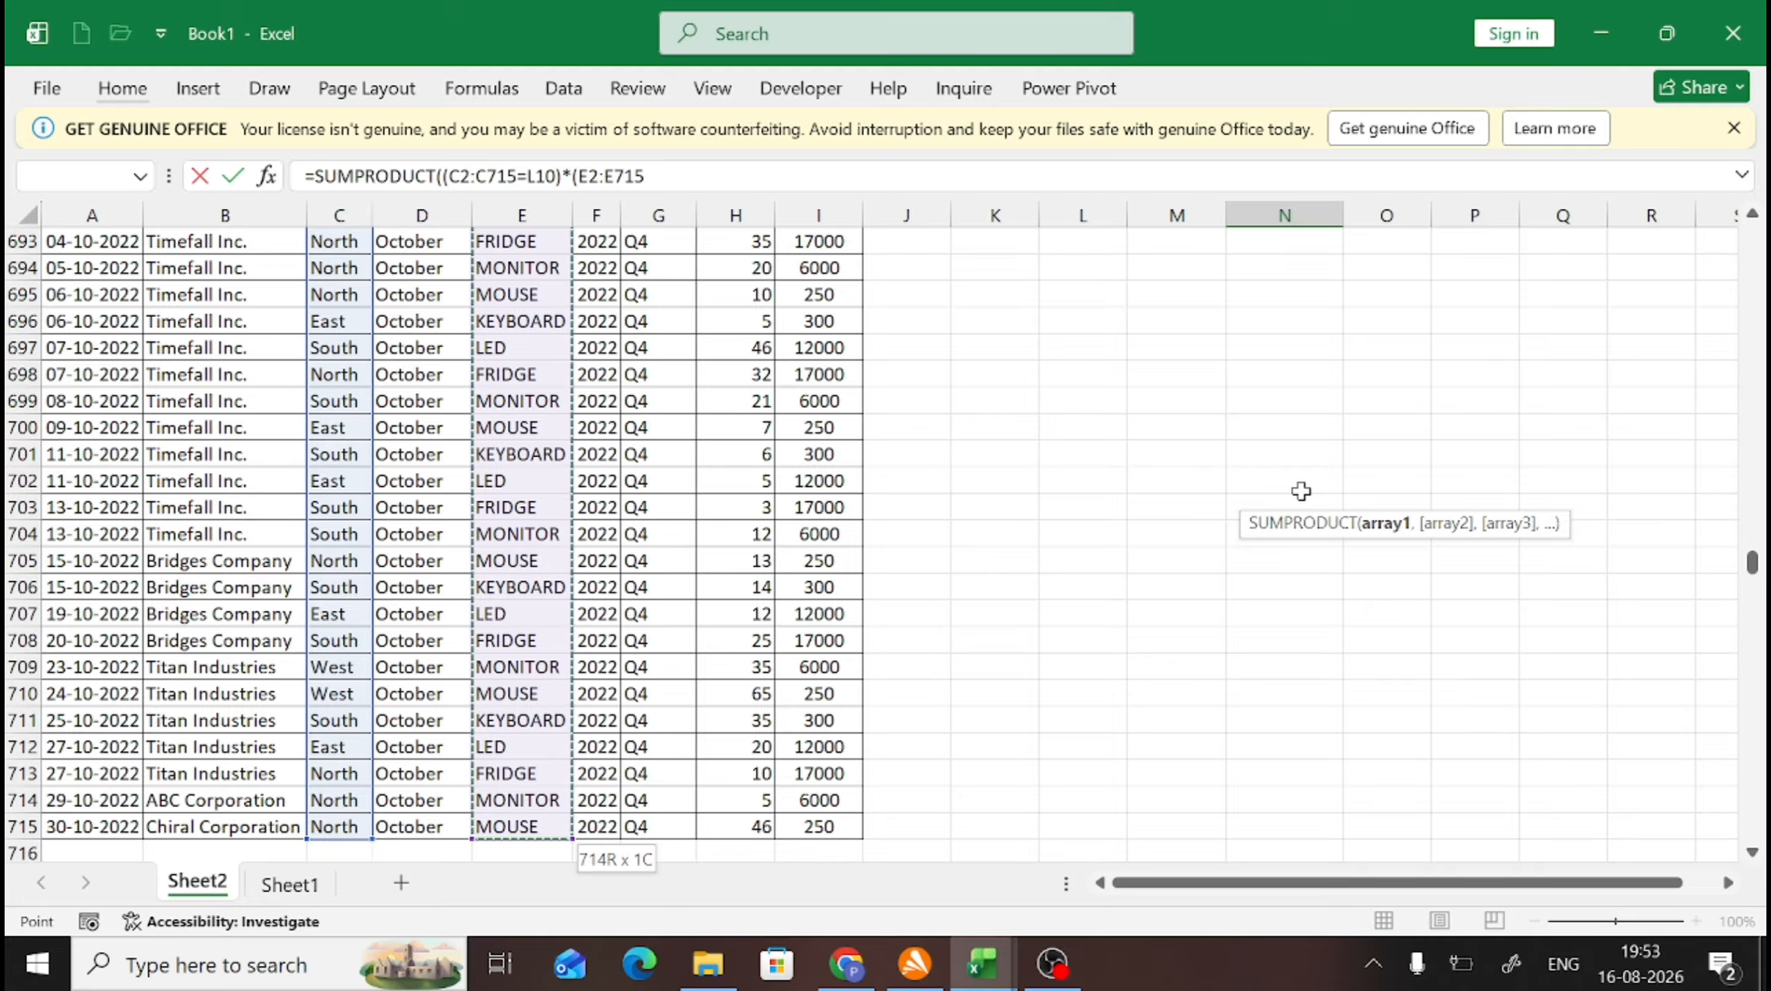
pyautogui.write('=')
pyautogui.press('Left')
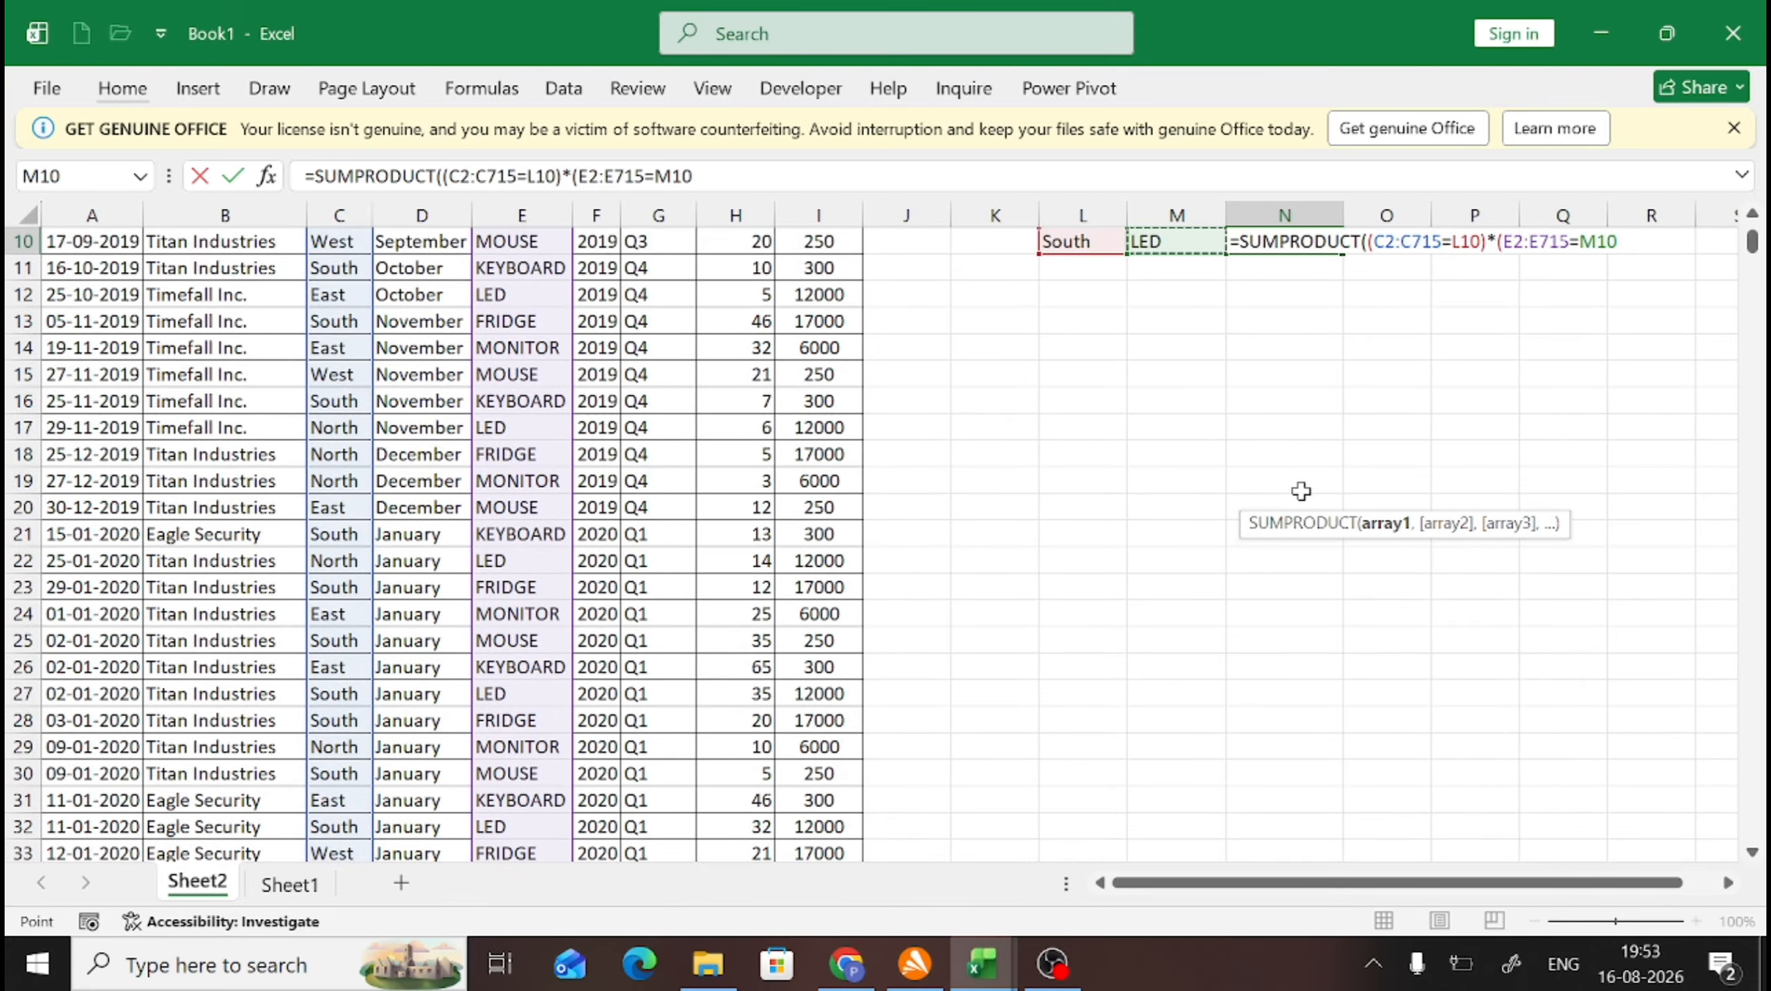
pyautogui.write(')')
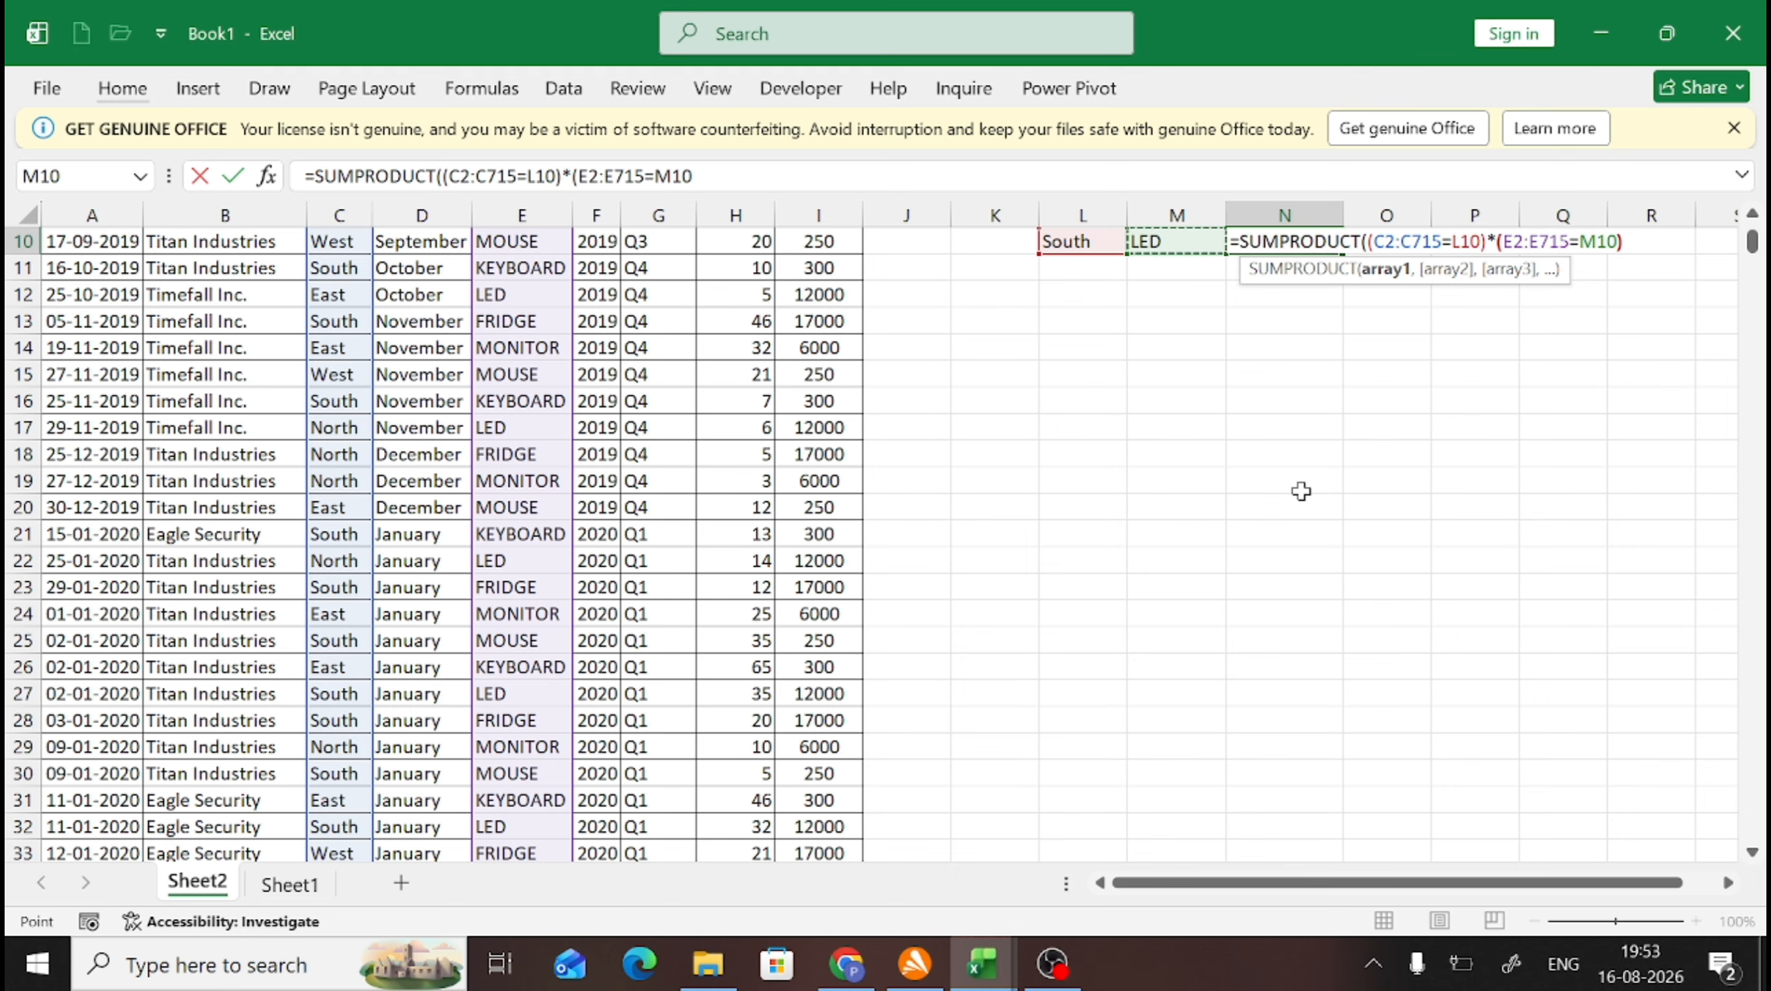
# Step: Multiply the two conditions in the N10 formula by the quantity range H2:H715
pyautogui.write('*')
pyautogui.press('Left')
pyautogui.press('Left')
pyautogui.press('Left')
pyautogui.press('Left')
pyautogui.press('Left')
pyautogui.press('Left')
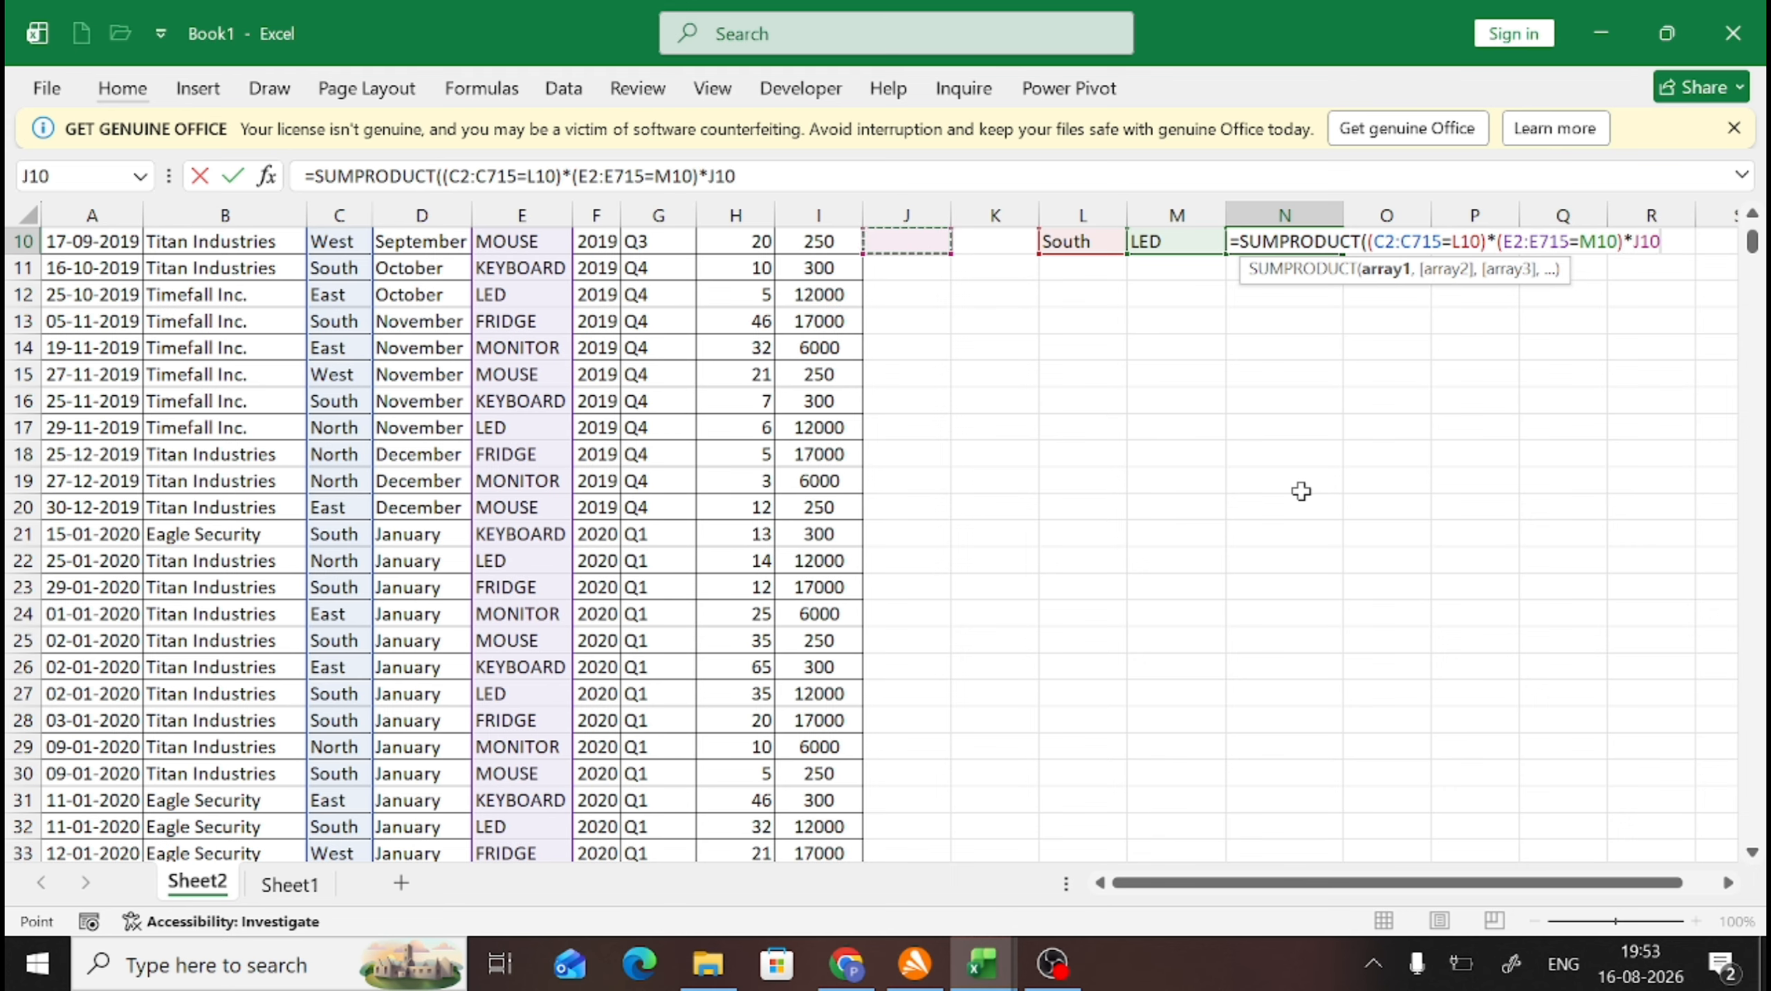
pyautogui.press('Up')
pyautogui.press('Up')
pyautogui.press('Up')
pyautogui.press('Up')
pyautogui.press('Up')
pyautogui.press('Up')
pyautogui.press('Up')
pyautogui.press('Up')
pyautogui.press('Up')
pyautogui.press('Down')
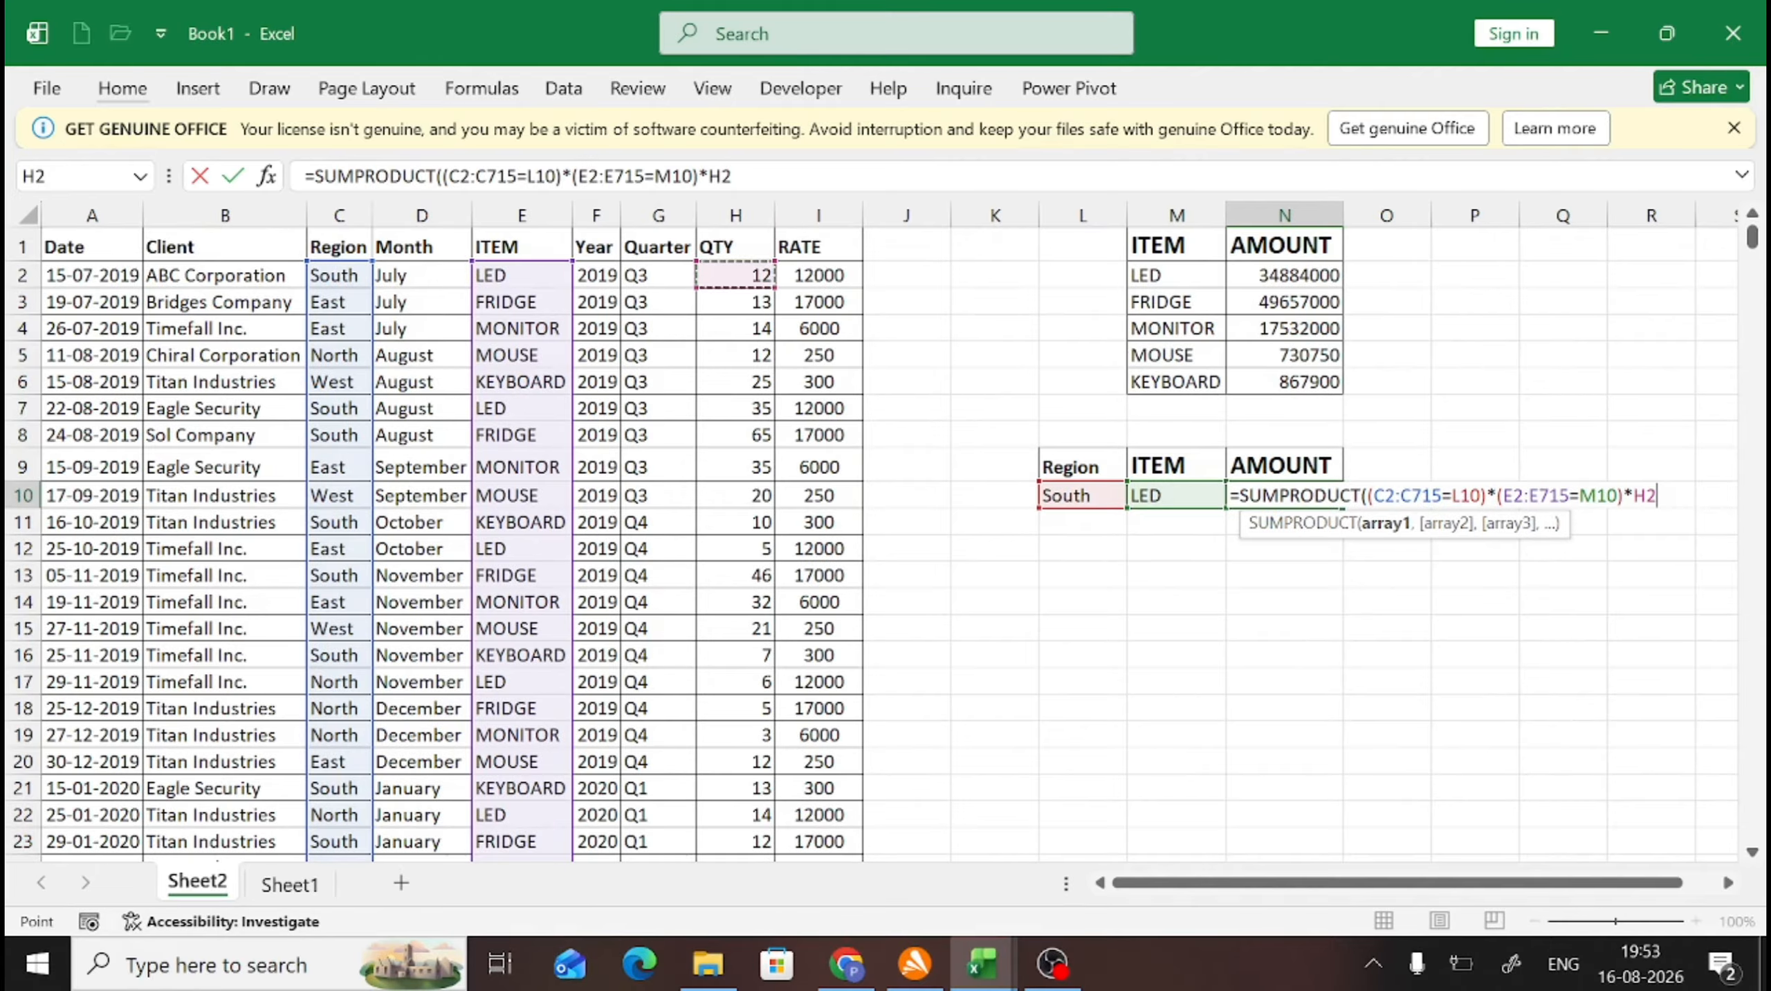
pyautogui.hotkey('ctrl', 'shift', 'Down')
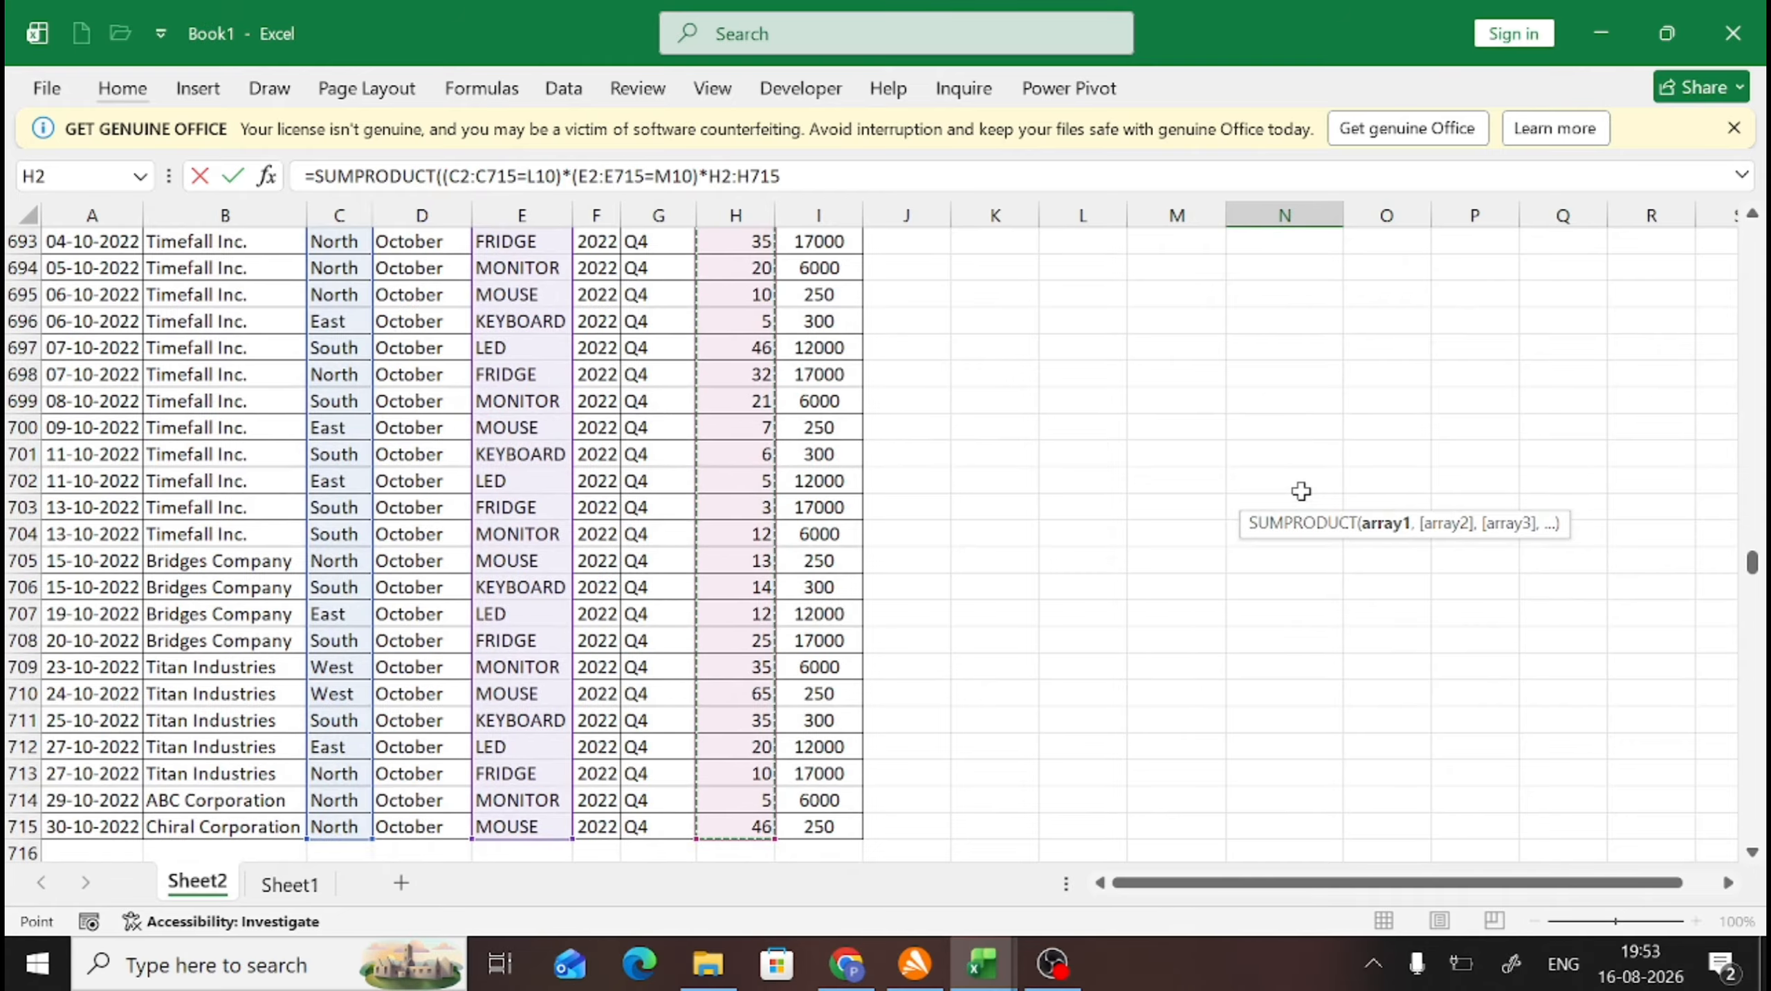
# Step: Multiply the N10 formula by the rate range (I2:I715) and close the SUMPRODUCT function
pyautogui.write('*(')
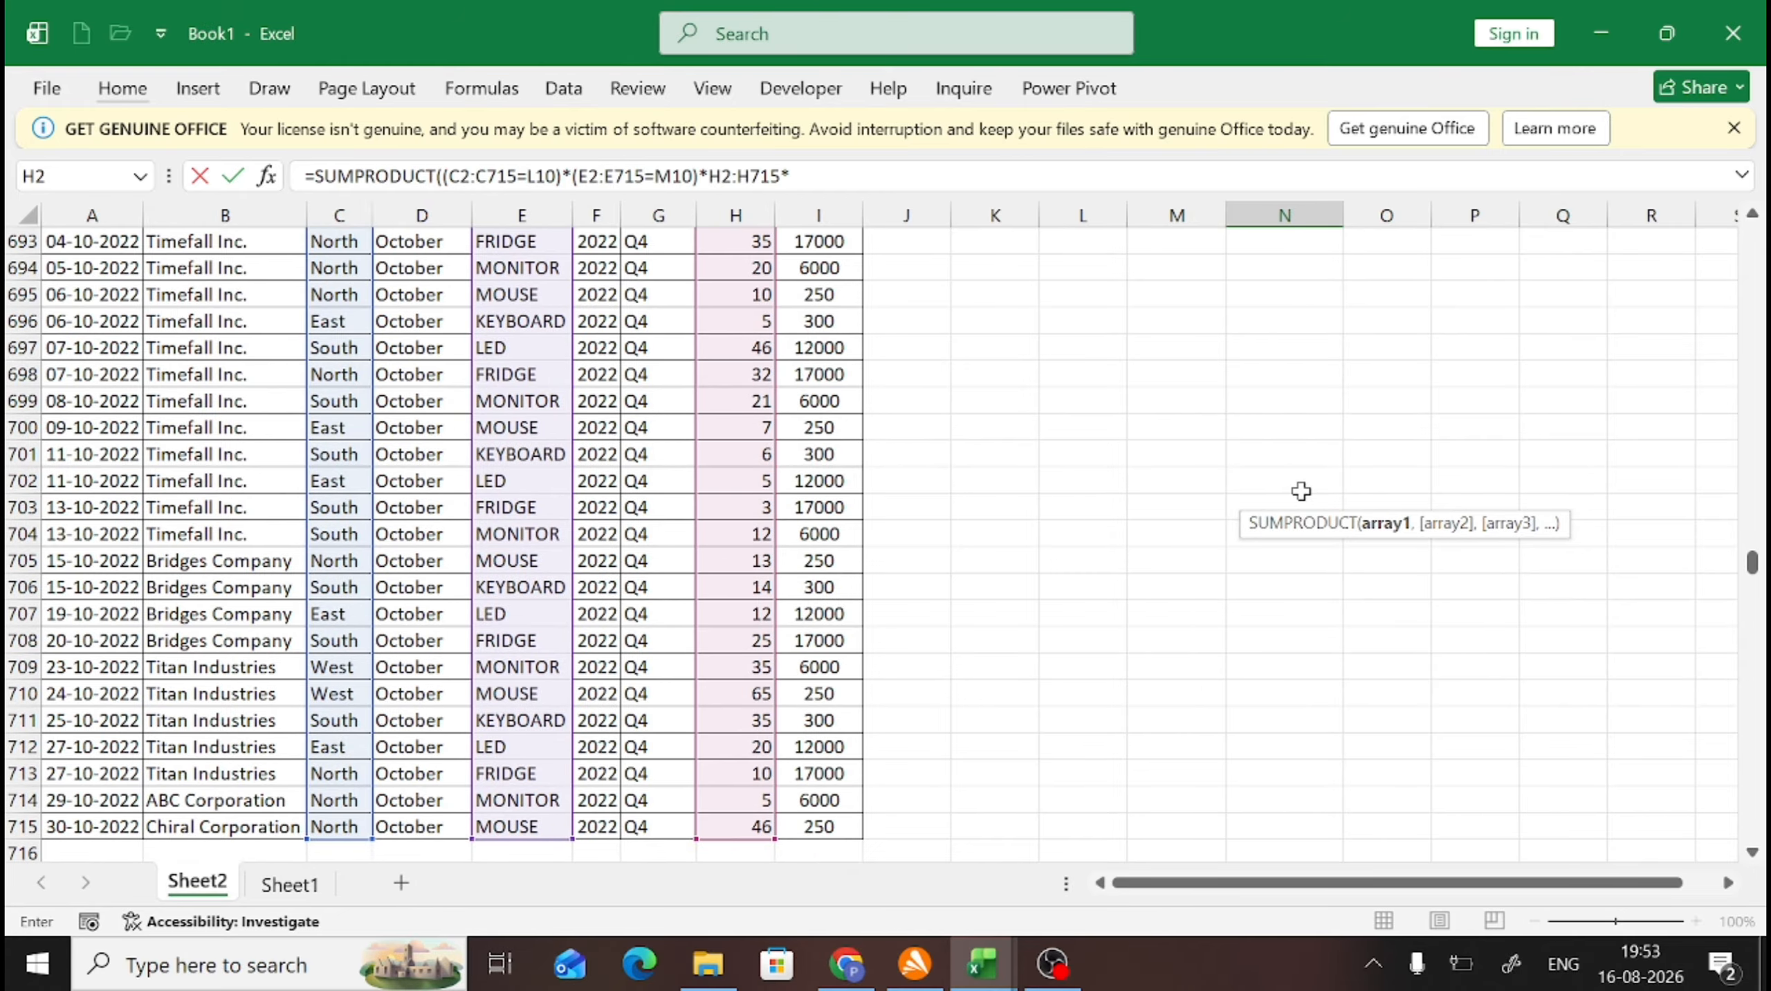
pyautogui.press('Left')
pyautogui.press('Left')
pyautogui.press('Left')
pyautogui.press('Left')
pyautogui.press('Left')
pyautogui.press('Up')
pyautogui.press('Up')
pyautogui.press('Up')
pyautogui.press('Up')
pyautogui.press('Up')
pyautogui.press('Up')
pyautogui.press('Up')
pyautogui.press('Up')
pyautogui.hotkey('ctrl', 'shift', 'Down')
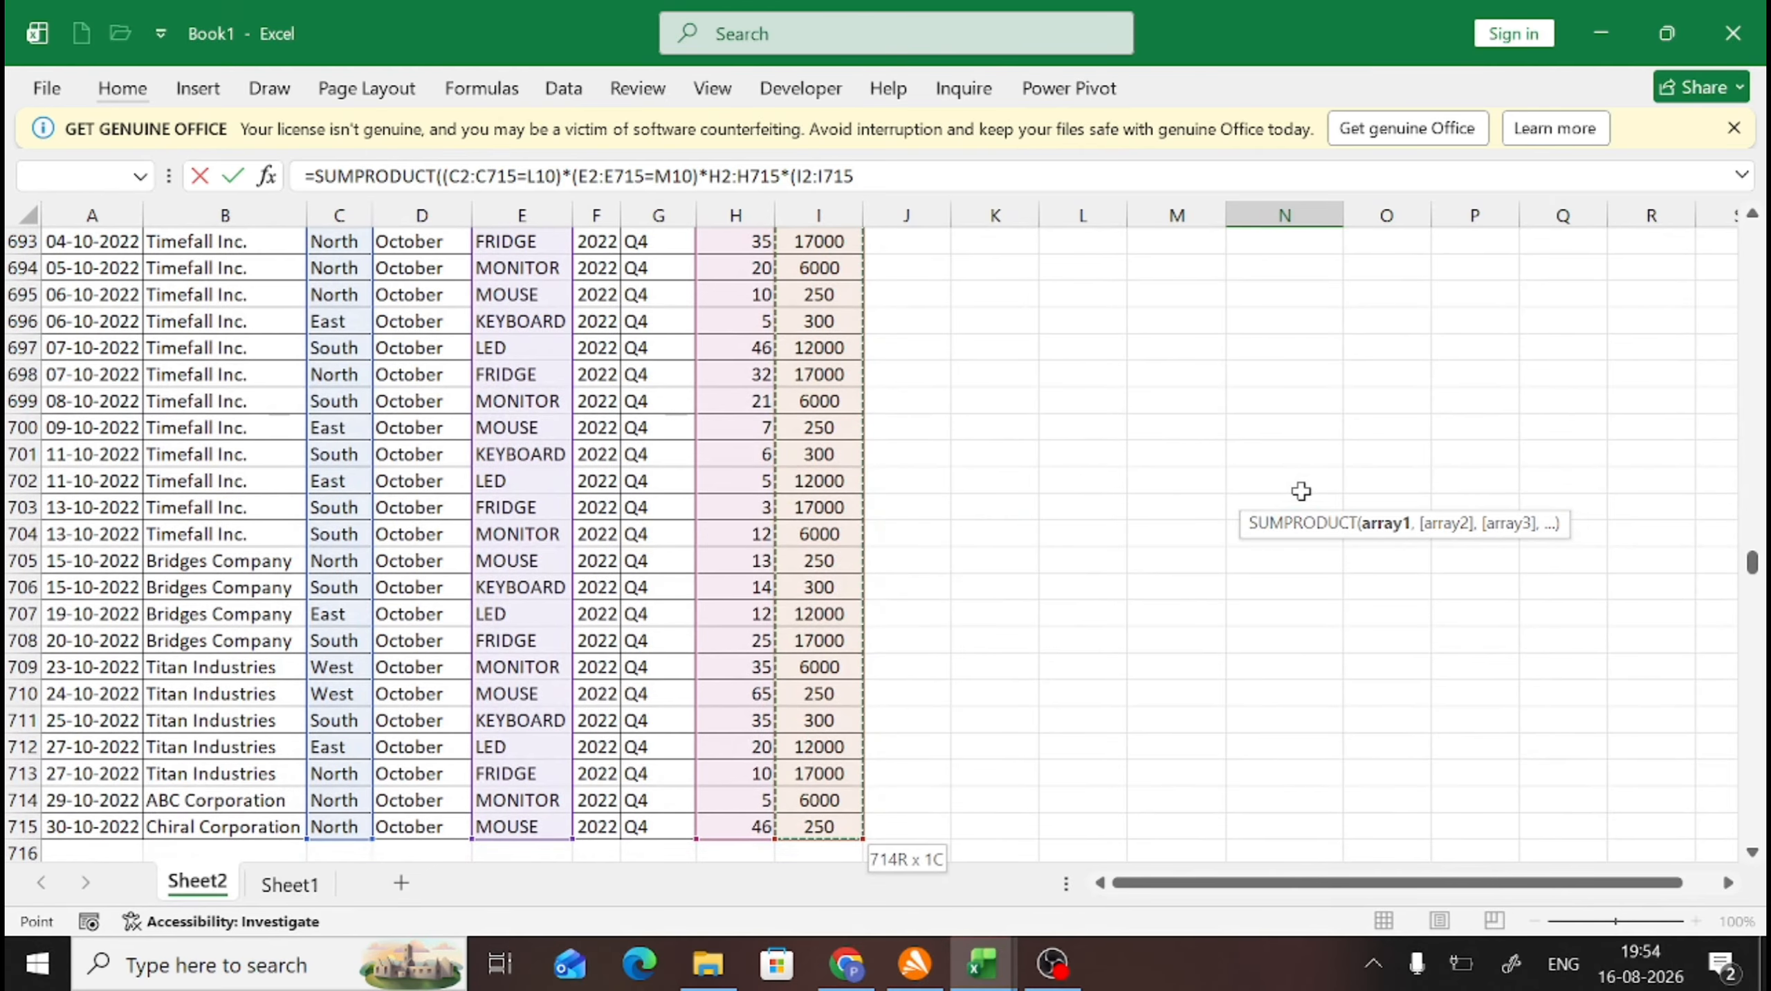
pyautogui.write(')')
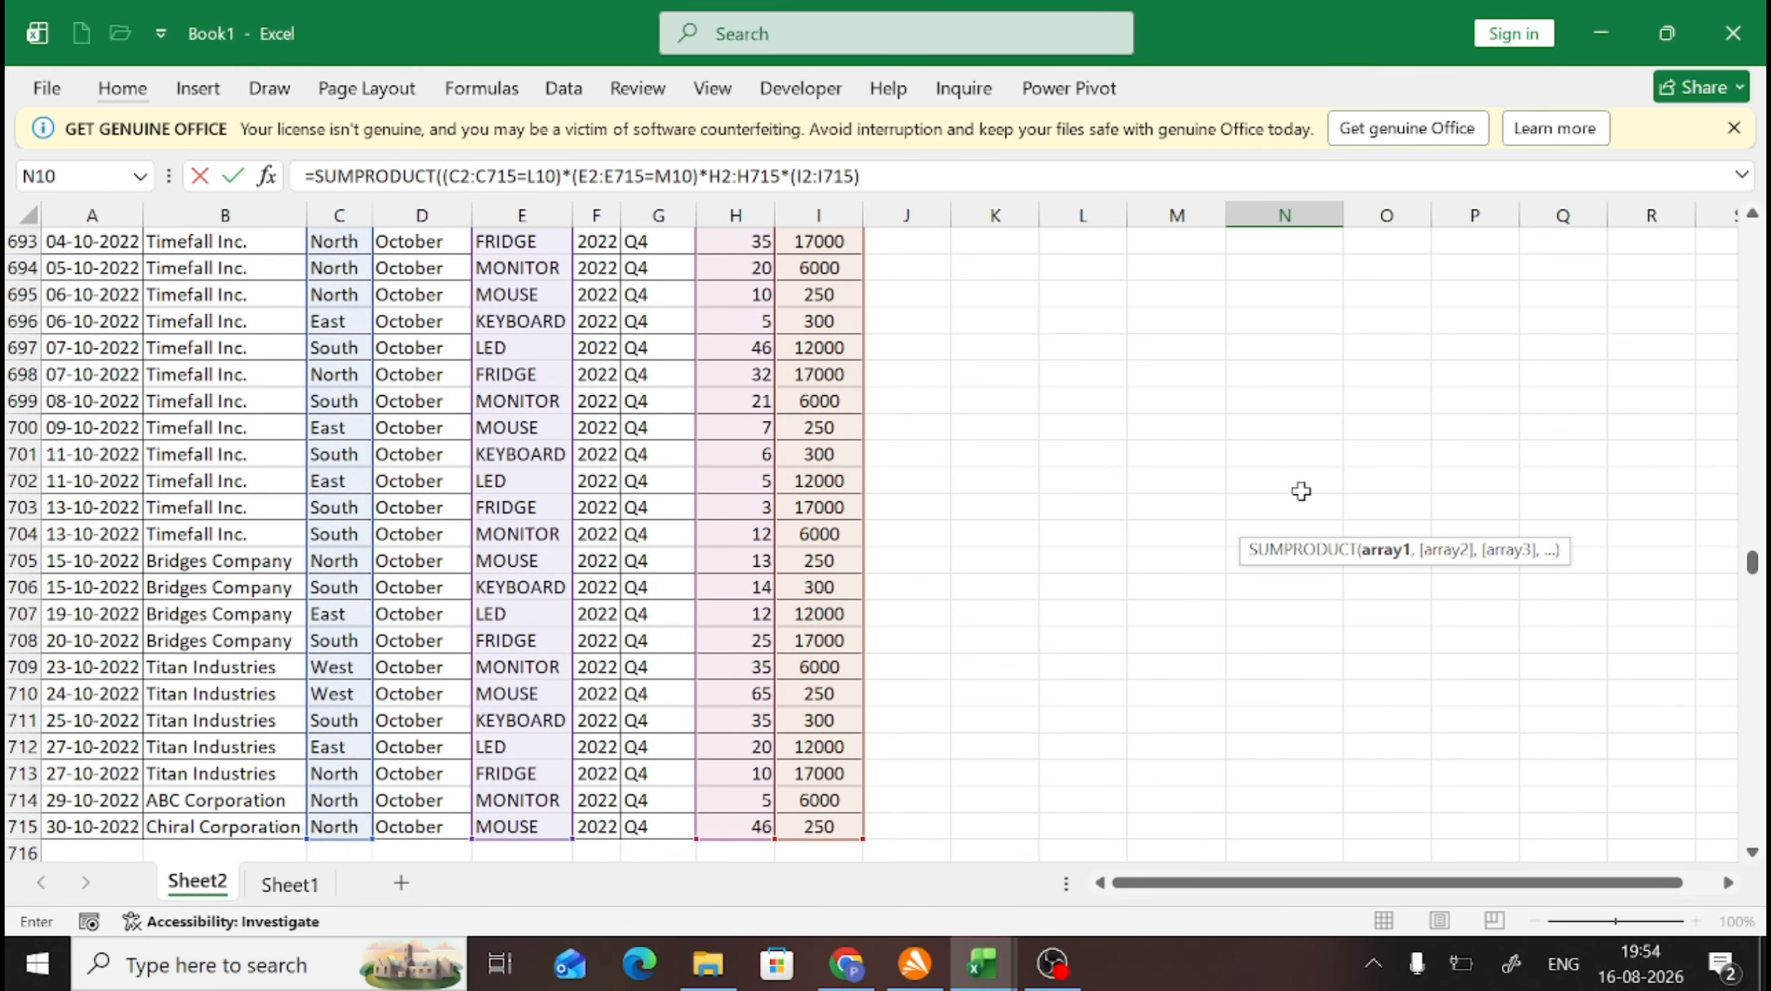
pyautogui.write(')')
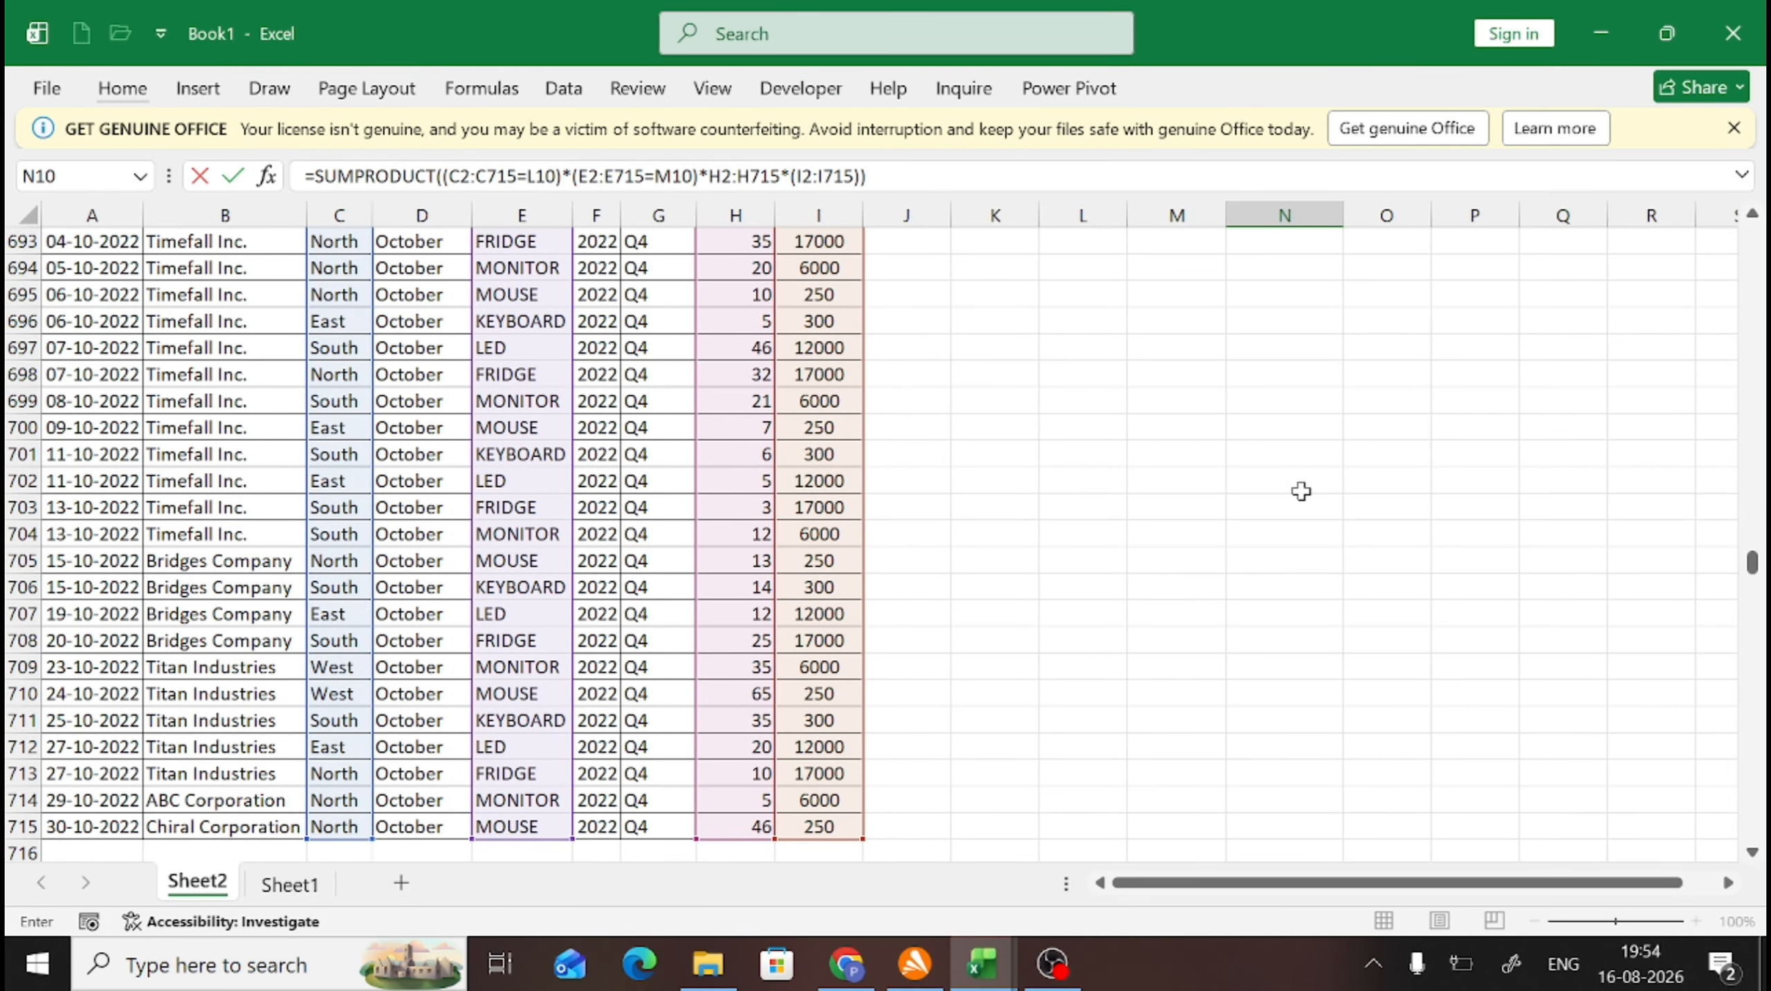
# Step: Enclose the H2:H715 range in parentheses within the N10 formula and commit it
pyautogui.press('F2')
pyautogui.press('Left')
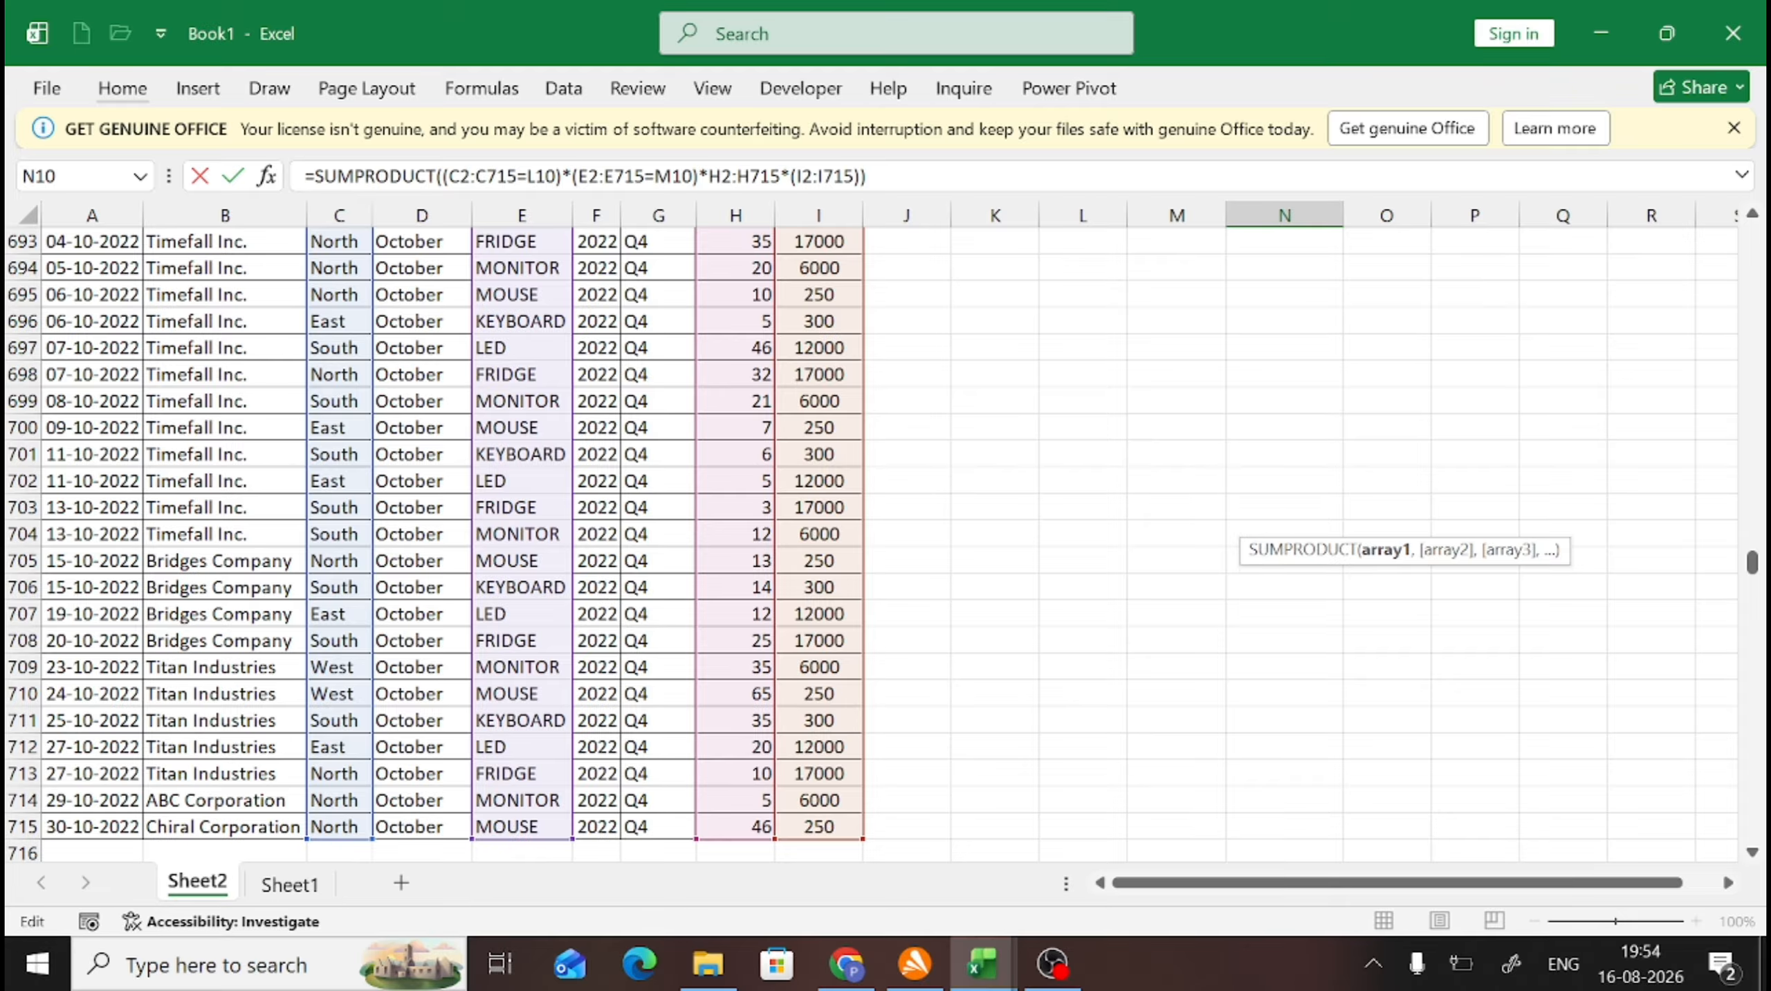
pyautogui.click(781, 176)
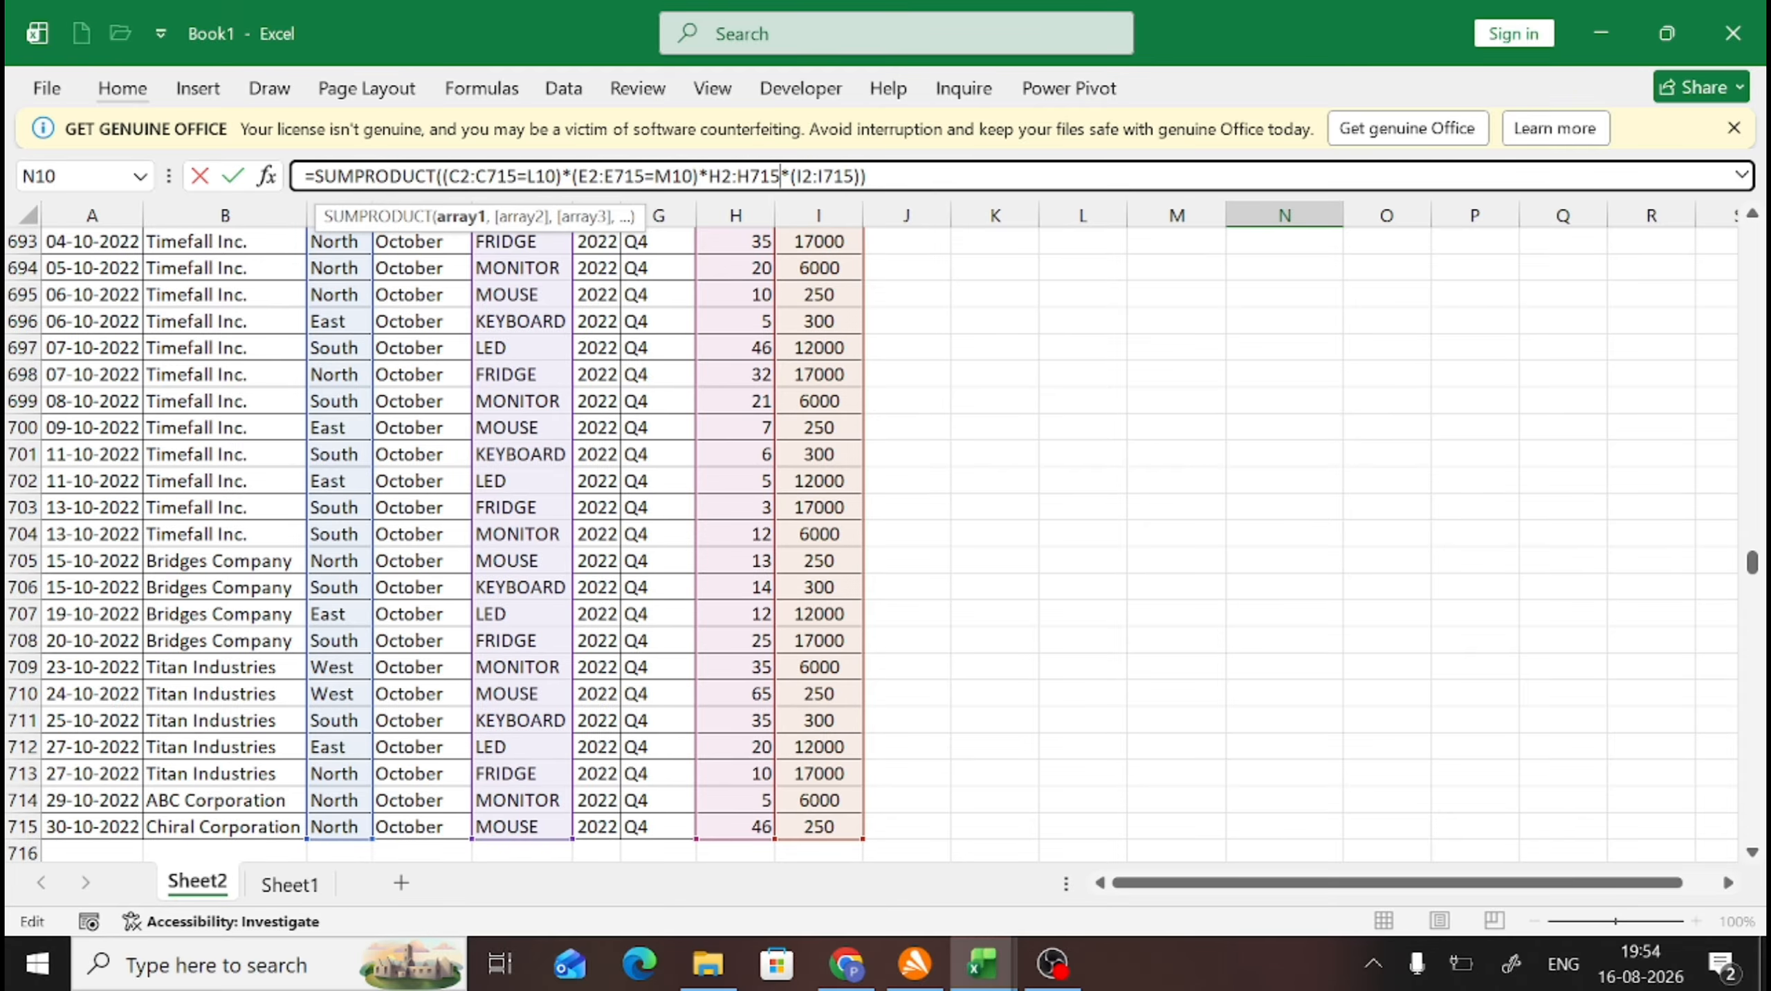
pyautogui.write('*')
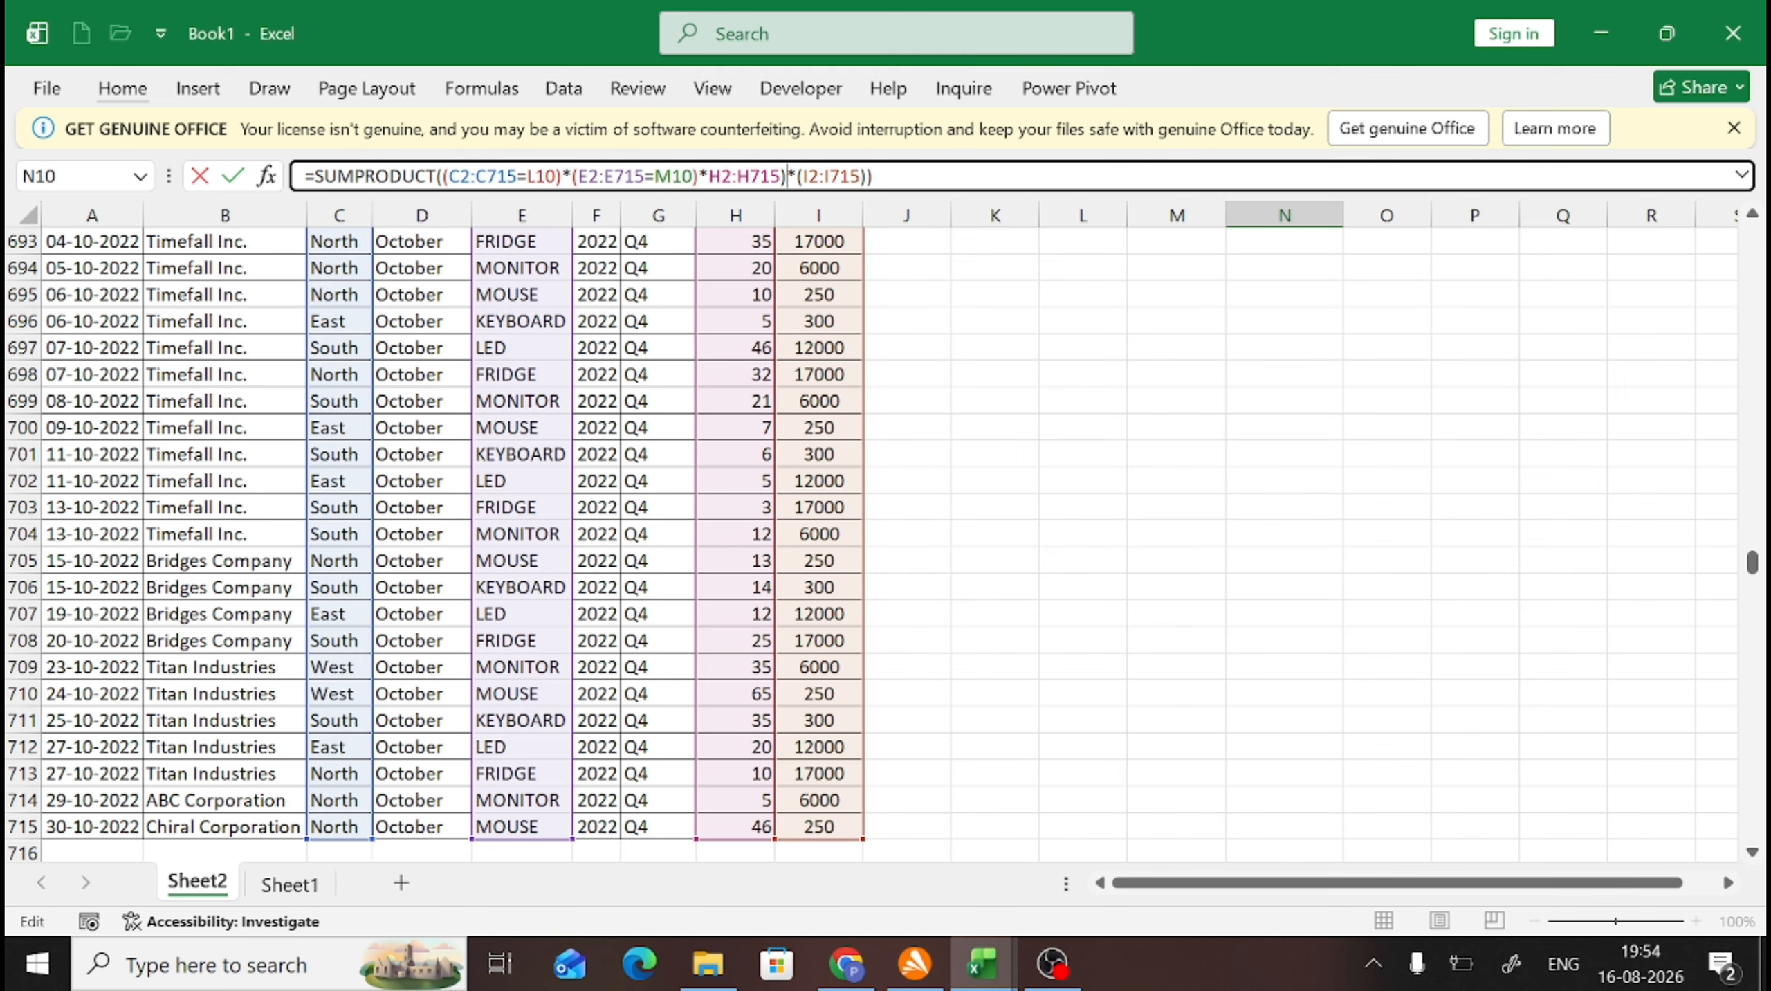
pyautogui.click(708, 176)
pyautogui.write('(')
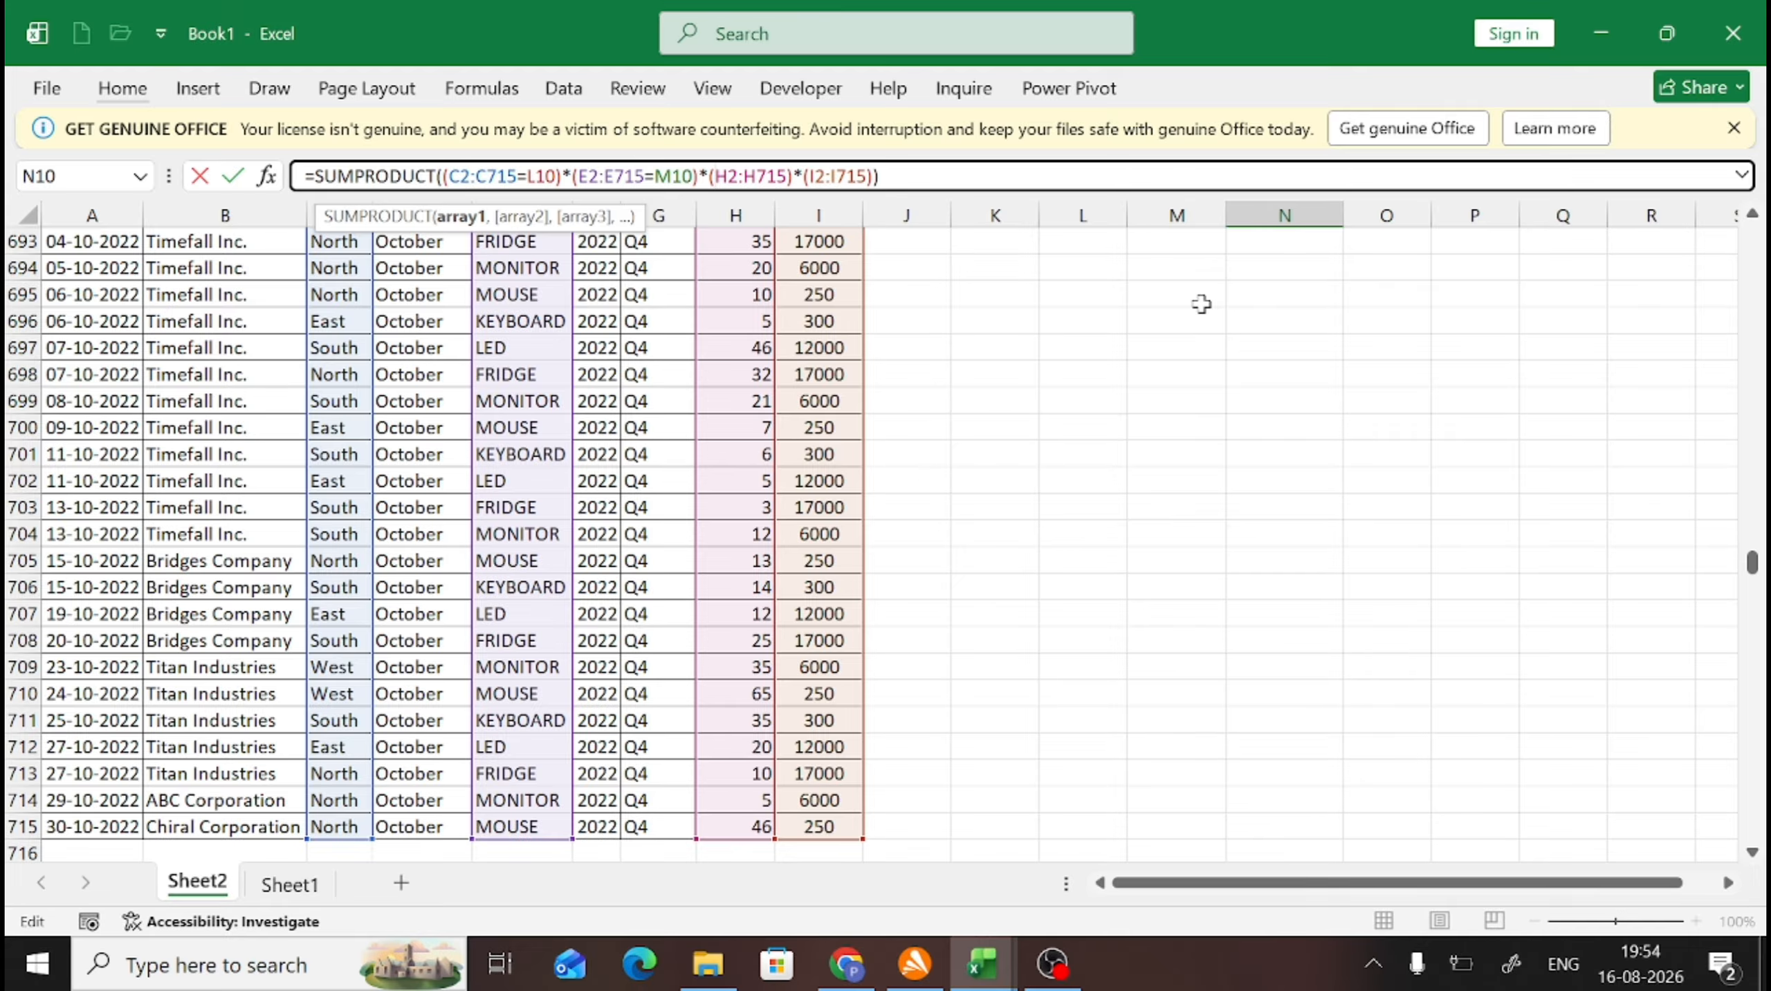
pyautogui.press('Return')
# Step: Examine the SUMPRODUCT formulas and amounts in column N of both summary tables, ending at N10
pyautogui.press('Up')
pyautogui.press('Up')
pyautogui.press('Up')
pyautogui.press('Up')
pyautogui.press('Up')
pyautogui.press('Up')
pyautogui.press('Up')
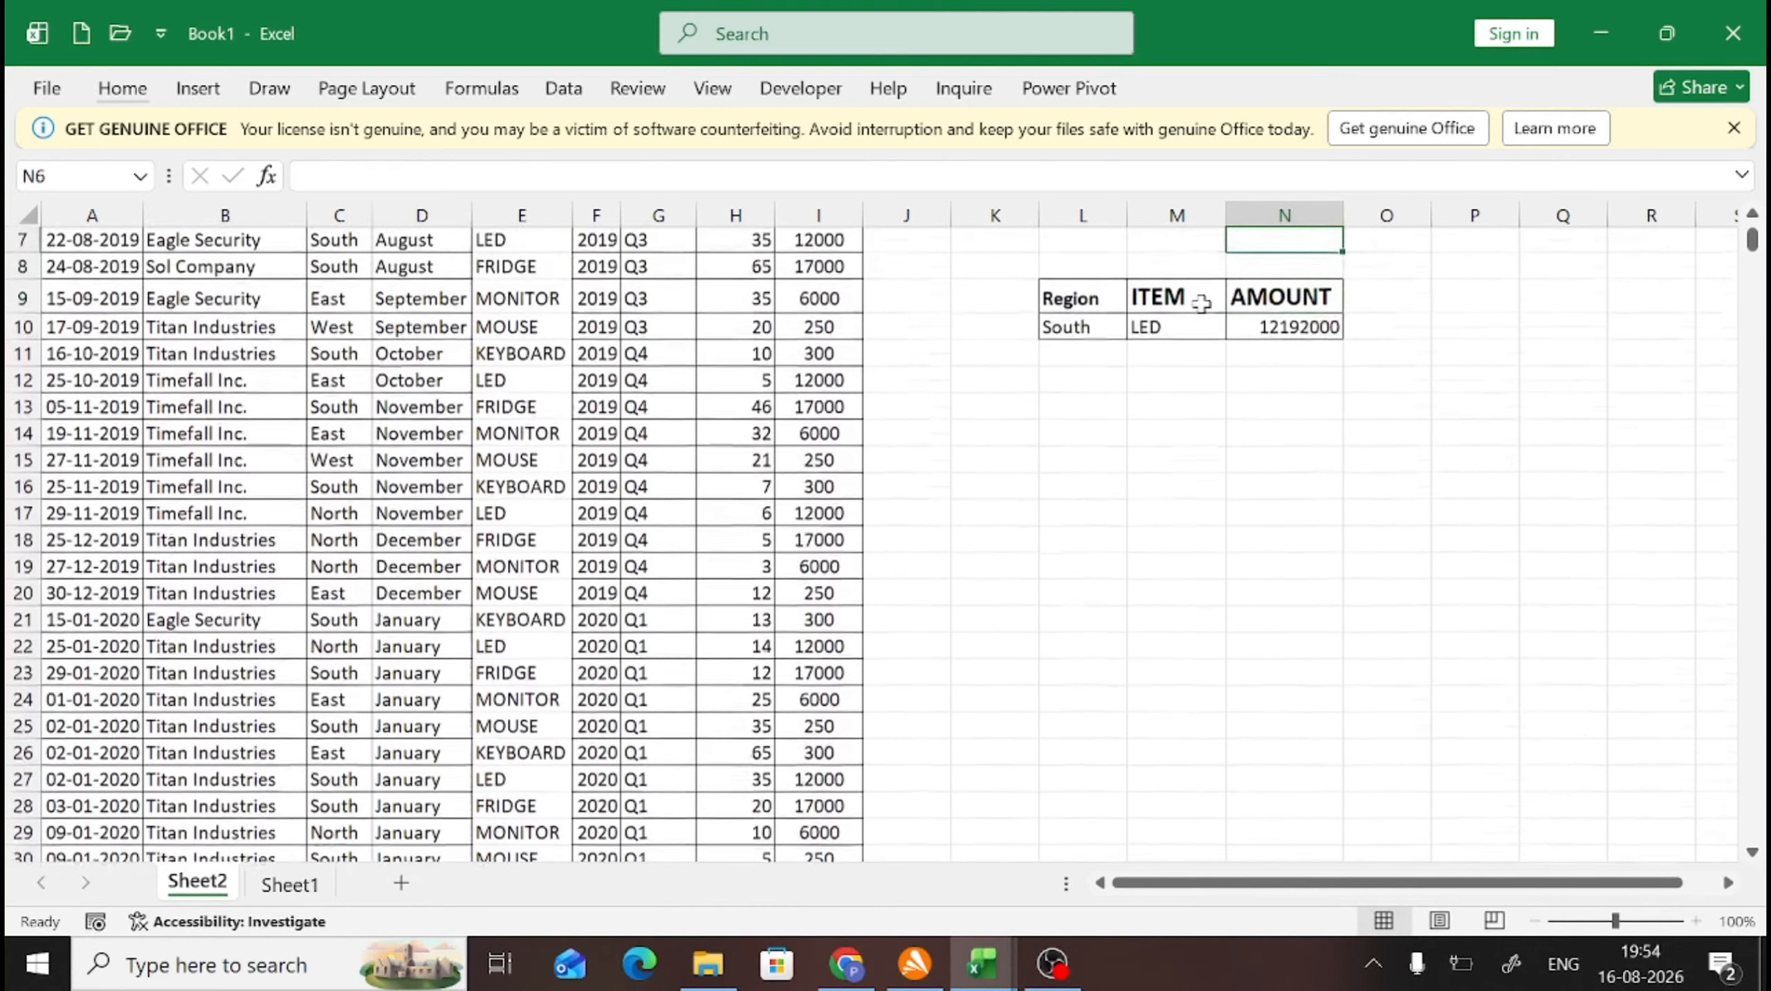
pyautogui.press('Up')
pyautogui.press('Up')
pyautogui.press('Down')
pyautogui.press('Down')
pyautogui.press('Down')
pyautogui.press('Down')
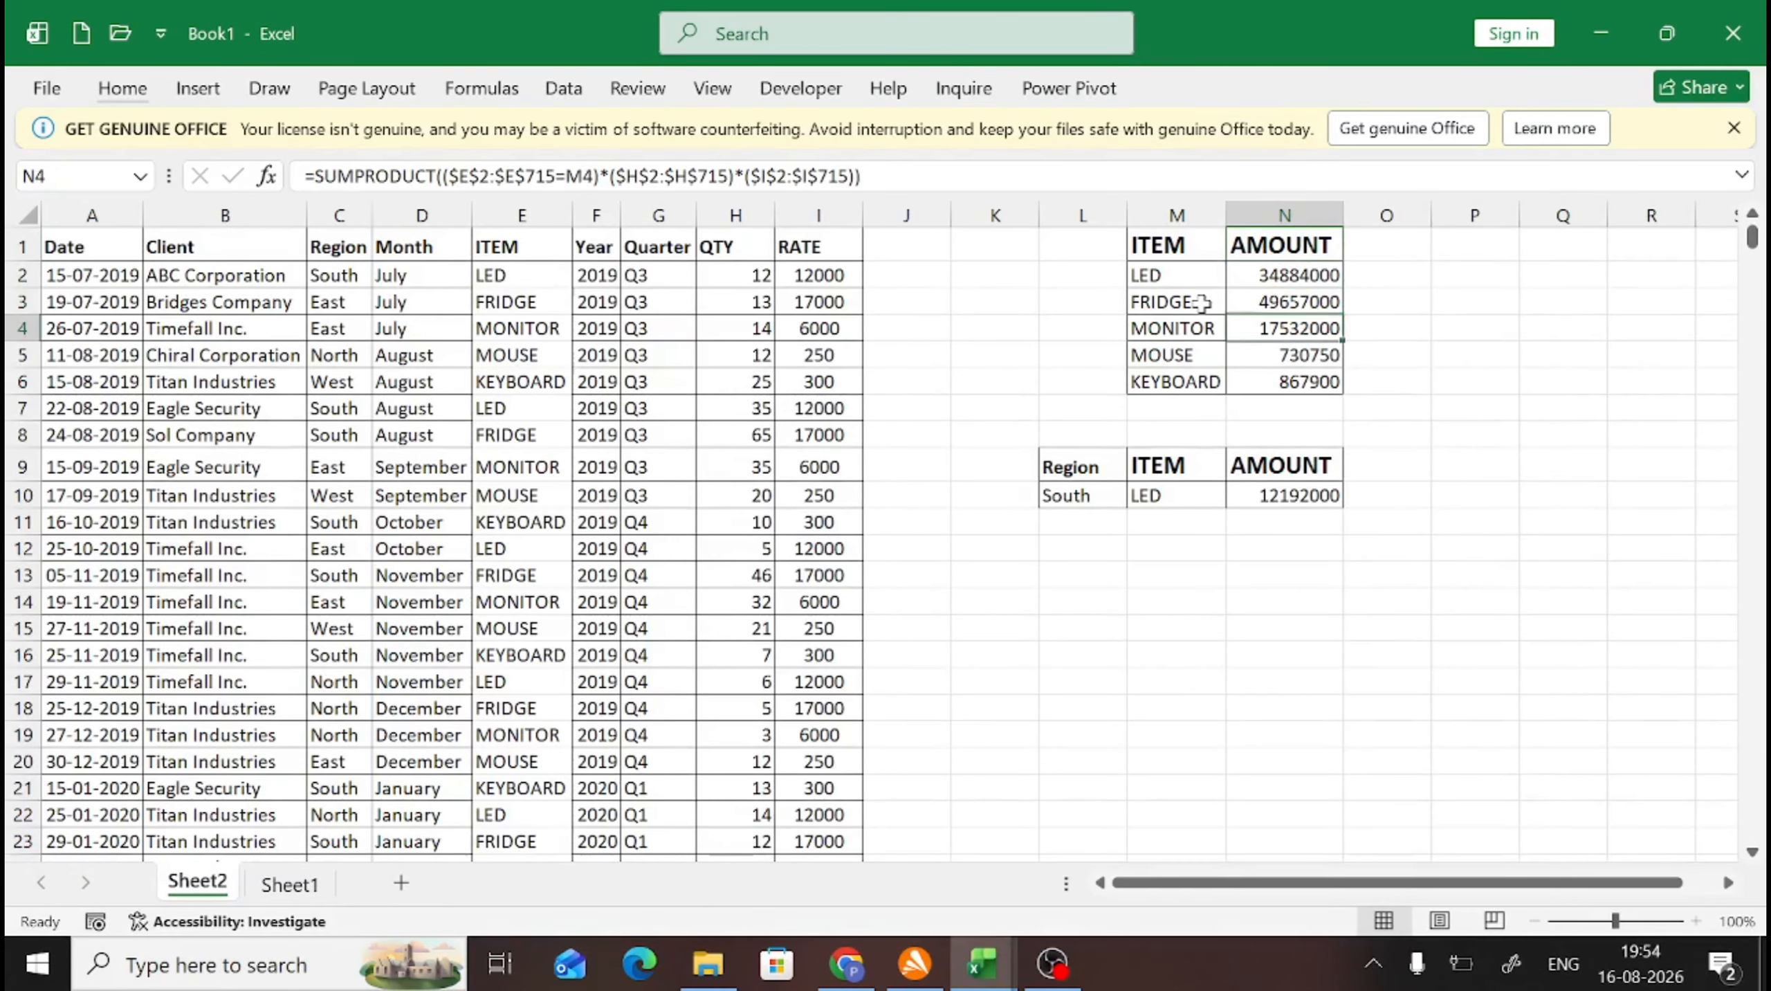
pyautogui.press('Down')
pyautogui.press('Down')
pyautogui.press('Down')
pyautogui.press('Down')
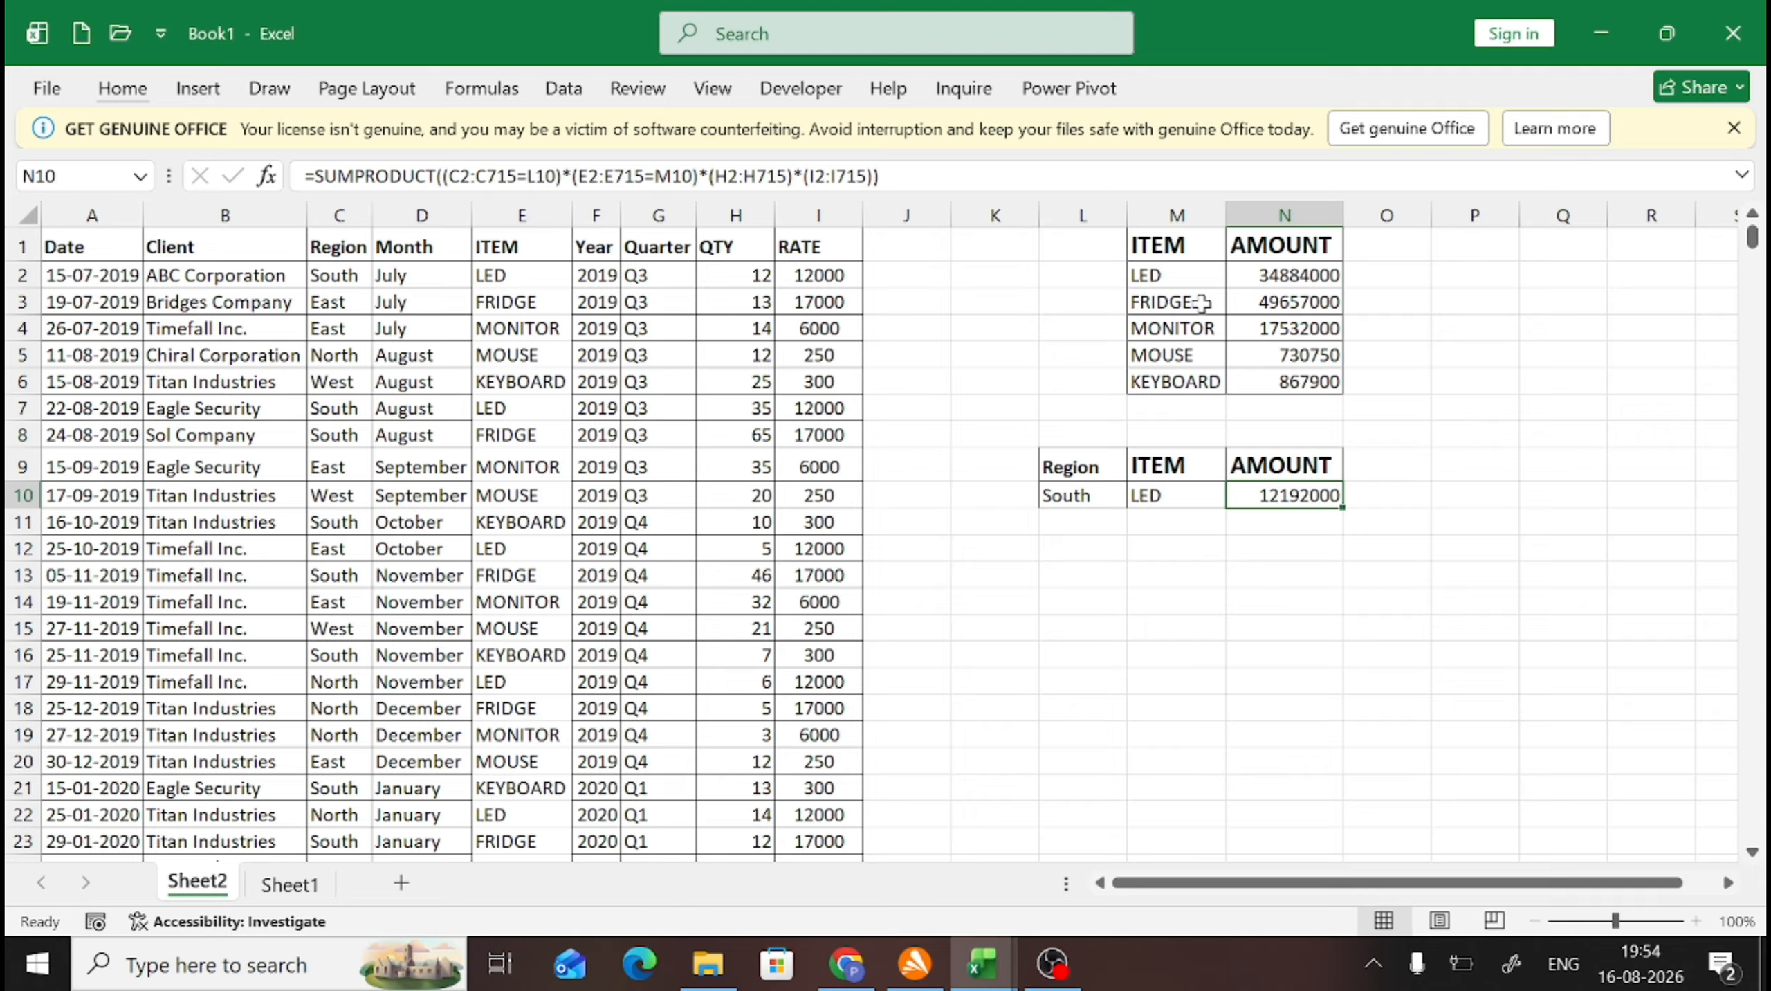
# Step: Copy the ITEM header and LED item from M9:M10 to M13
pyautogui.press('Up')
pyautogui.press('Left')
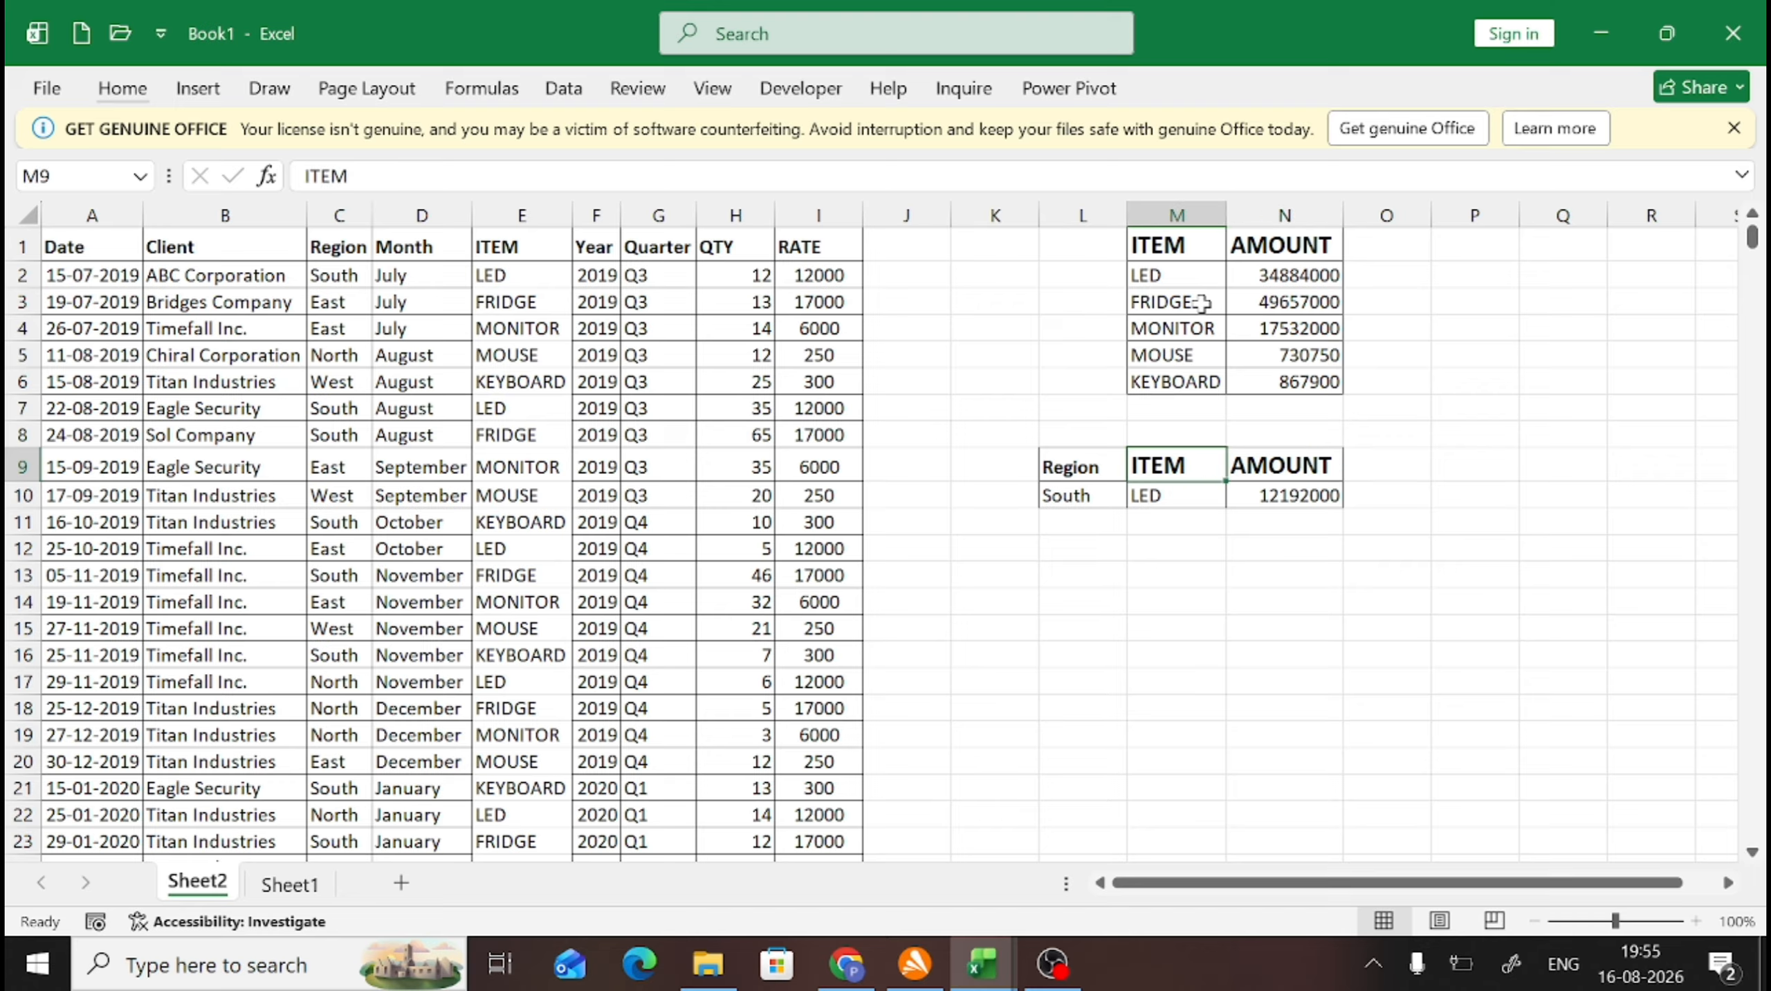
pyautogui.hotkey('shift', 'Down')
pyautogui.hotkey('ctrl', 'c')
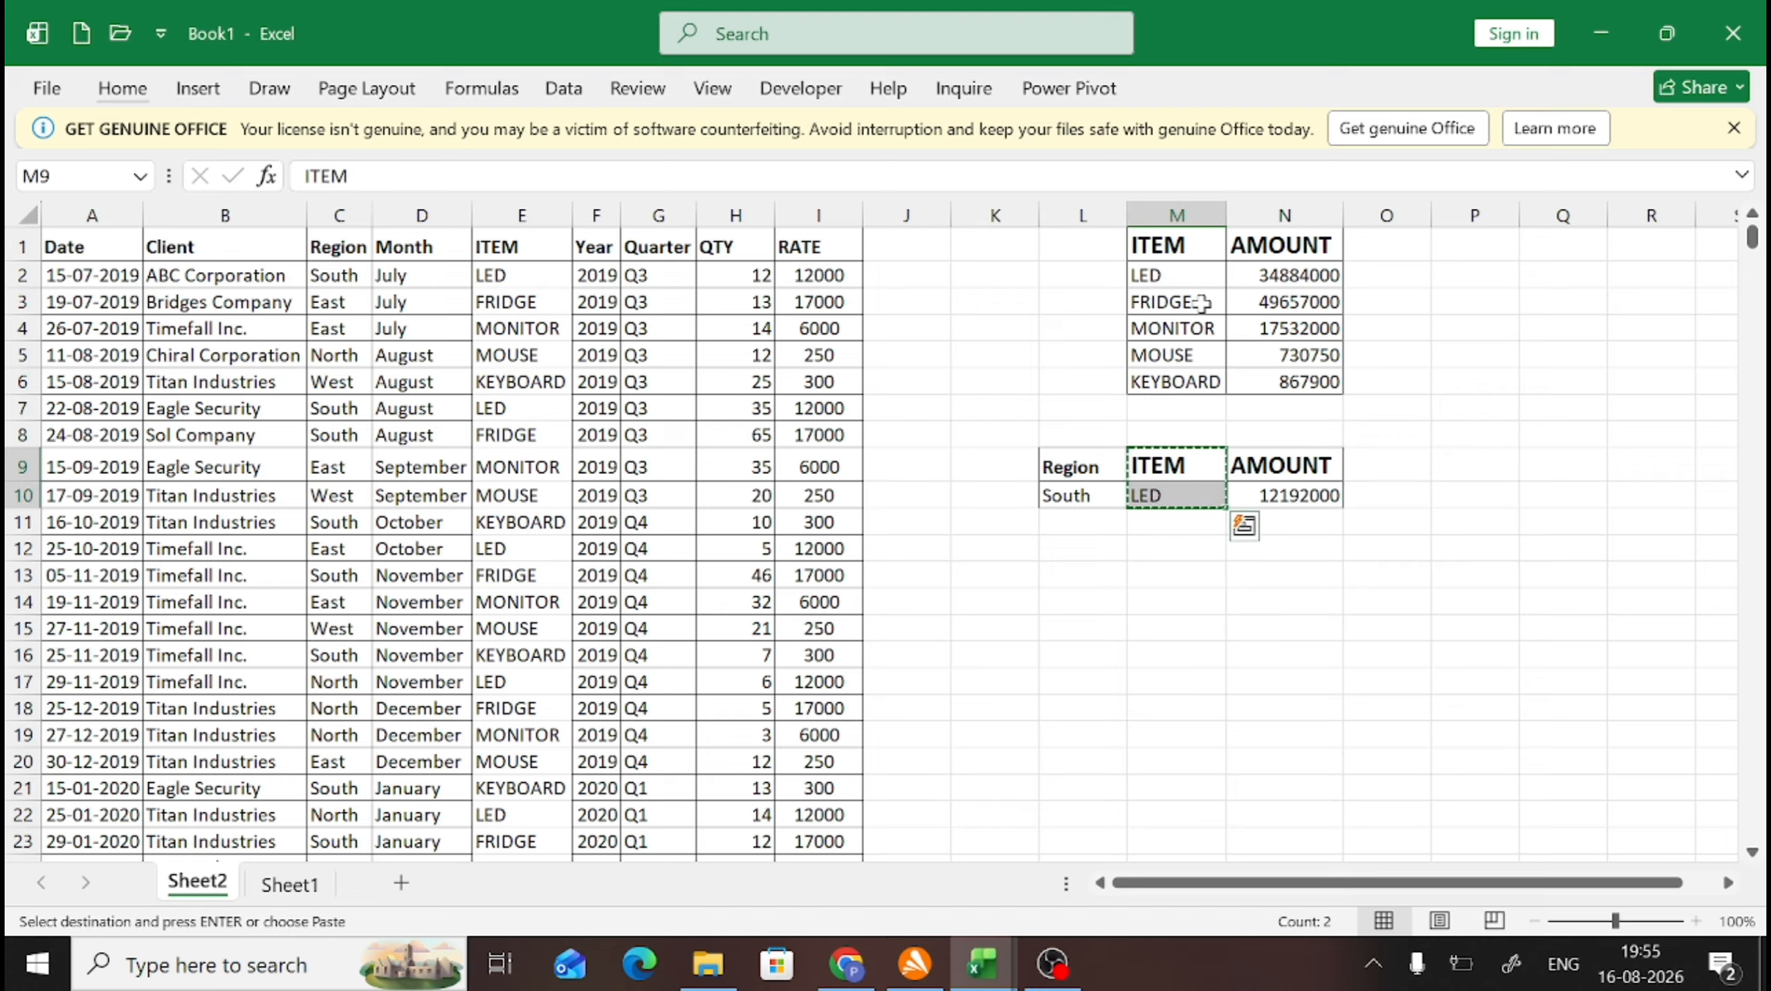
pyautogui.press('Down')
pyautogui.press('Down')
pyautogui.press('Down')
pyautogui.press('Down')
pyautogui.press('Return')
# Step: Replace the LED item in M14 with MOUSE copied from E15
pyautogui.press('Left')
pyautogui.press('Left')
pyautogui.press('Left')
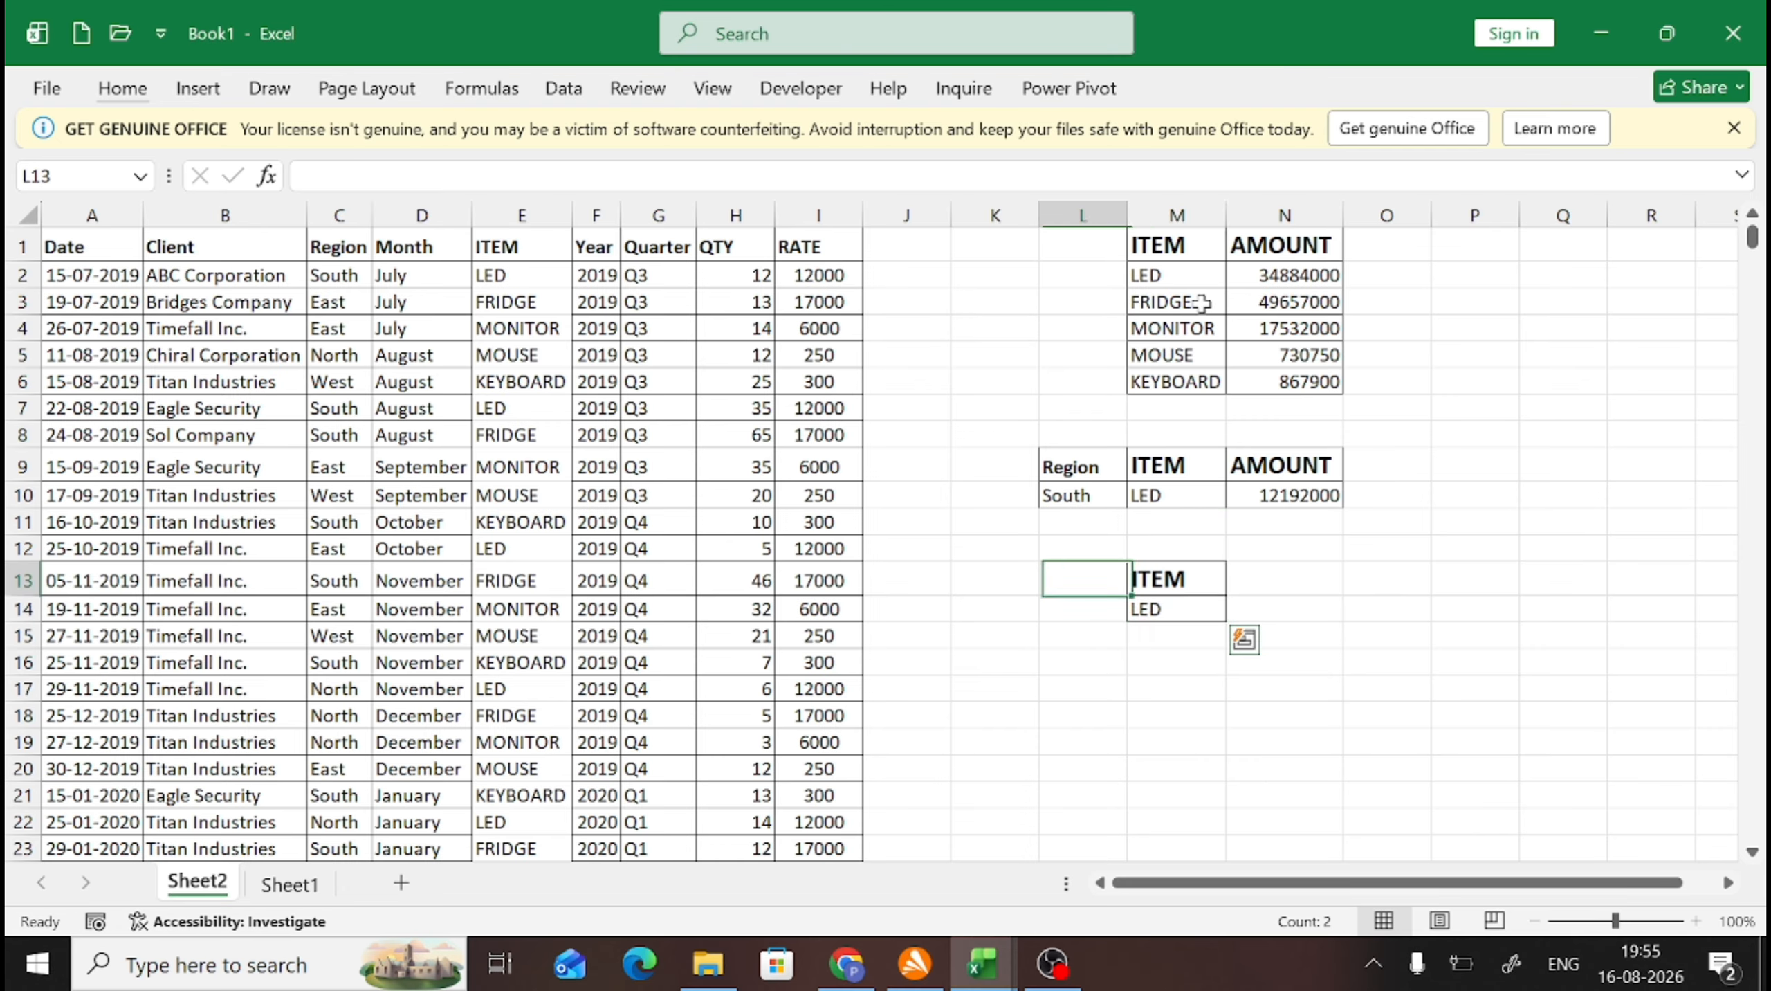
pyautogui.press('Left')
pyautogui.press('Left')
pyautogui.press('Left')
pyautogui.press('Left')
pyautogui.press('Left')
pyautogui.press('Down')
pyautogui.press('Down')
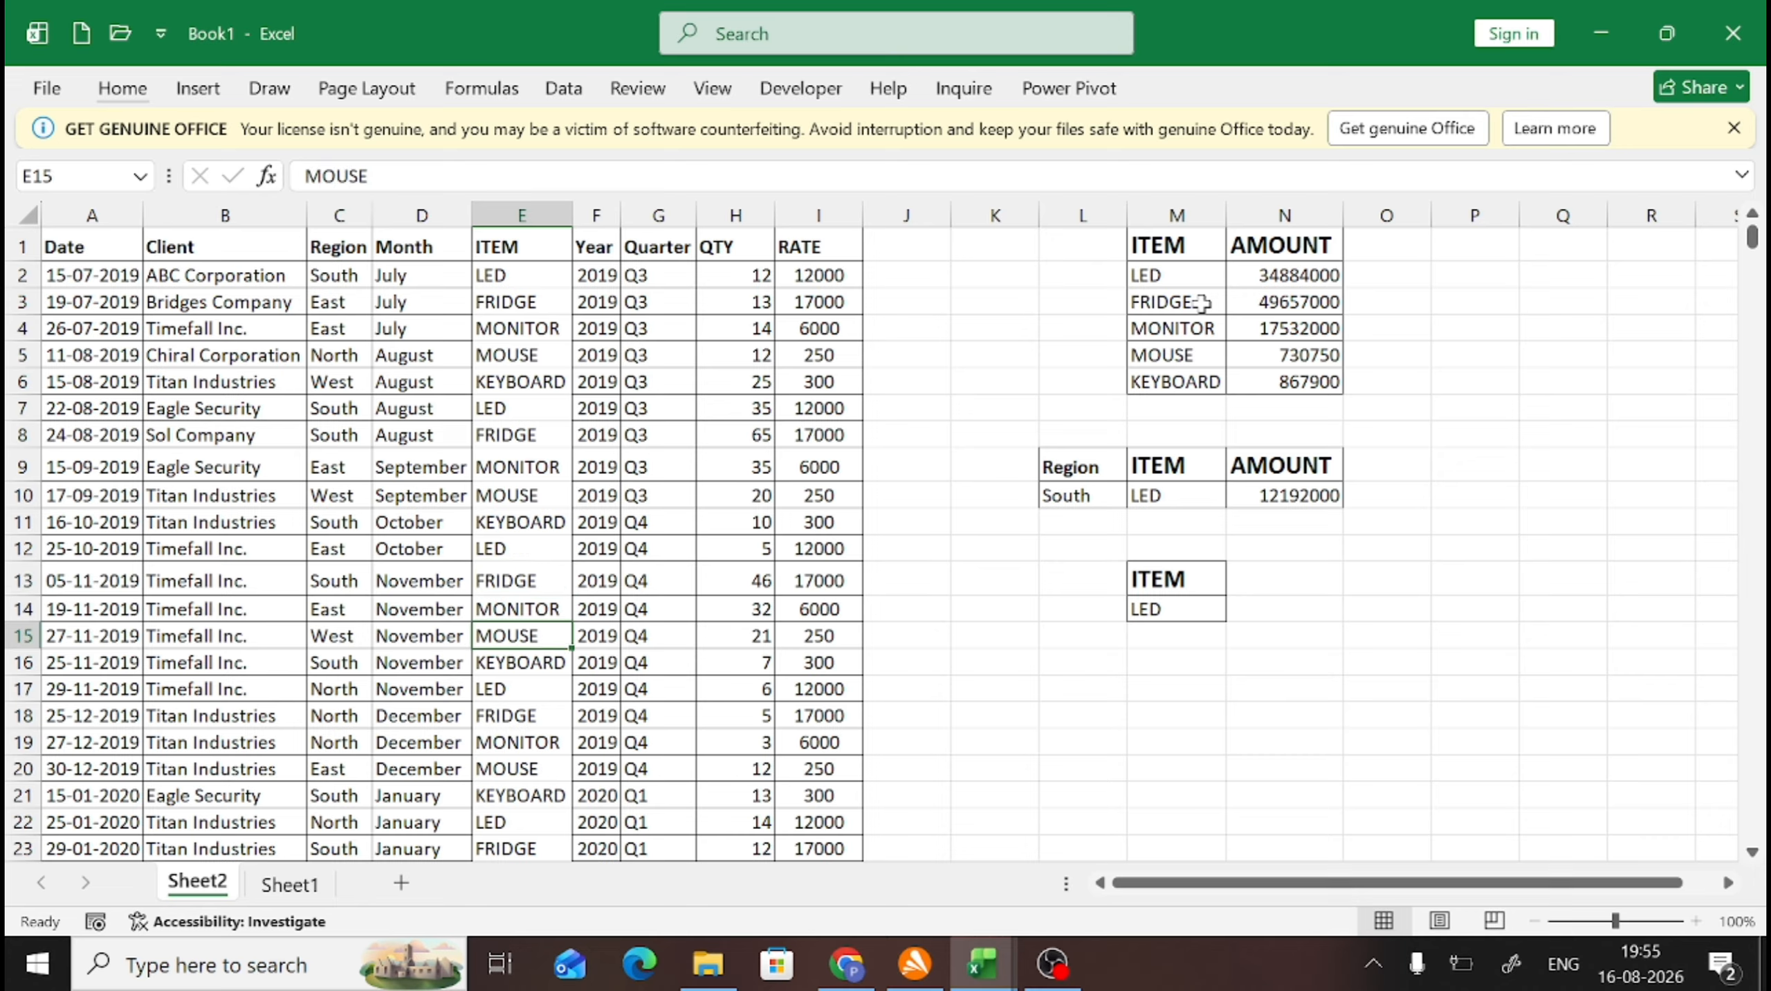
pyautogui.hotkey('ctrl', 'c')
pyautogui.press('Right')
pyautogui.press('Right')
pyautogui.press('Right')
pyautogui.press('Right')
pyautogui.press('Right')
pyautogui.press('Right')
pyautogui.press('Right')
pyautogui.press('Right')
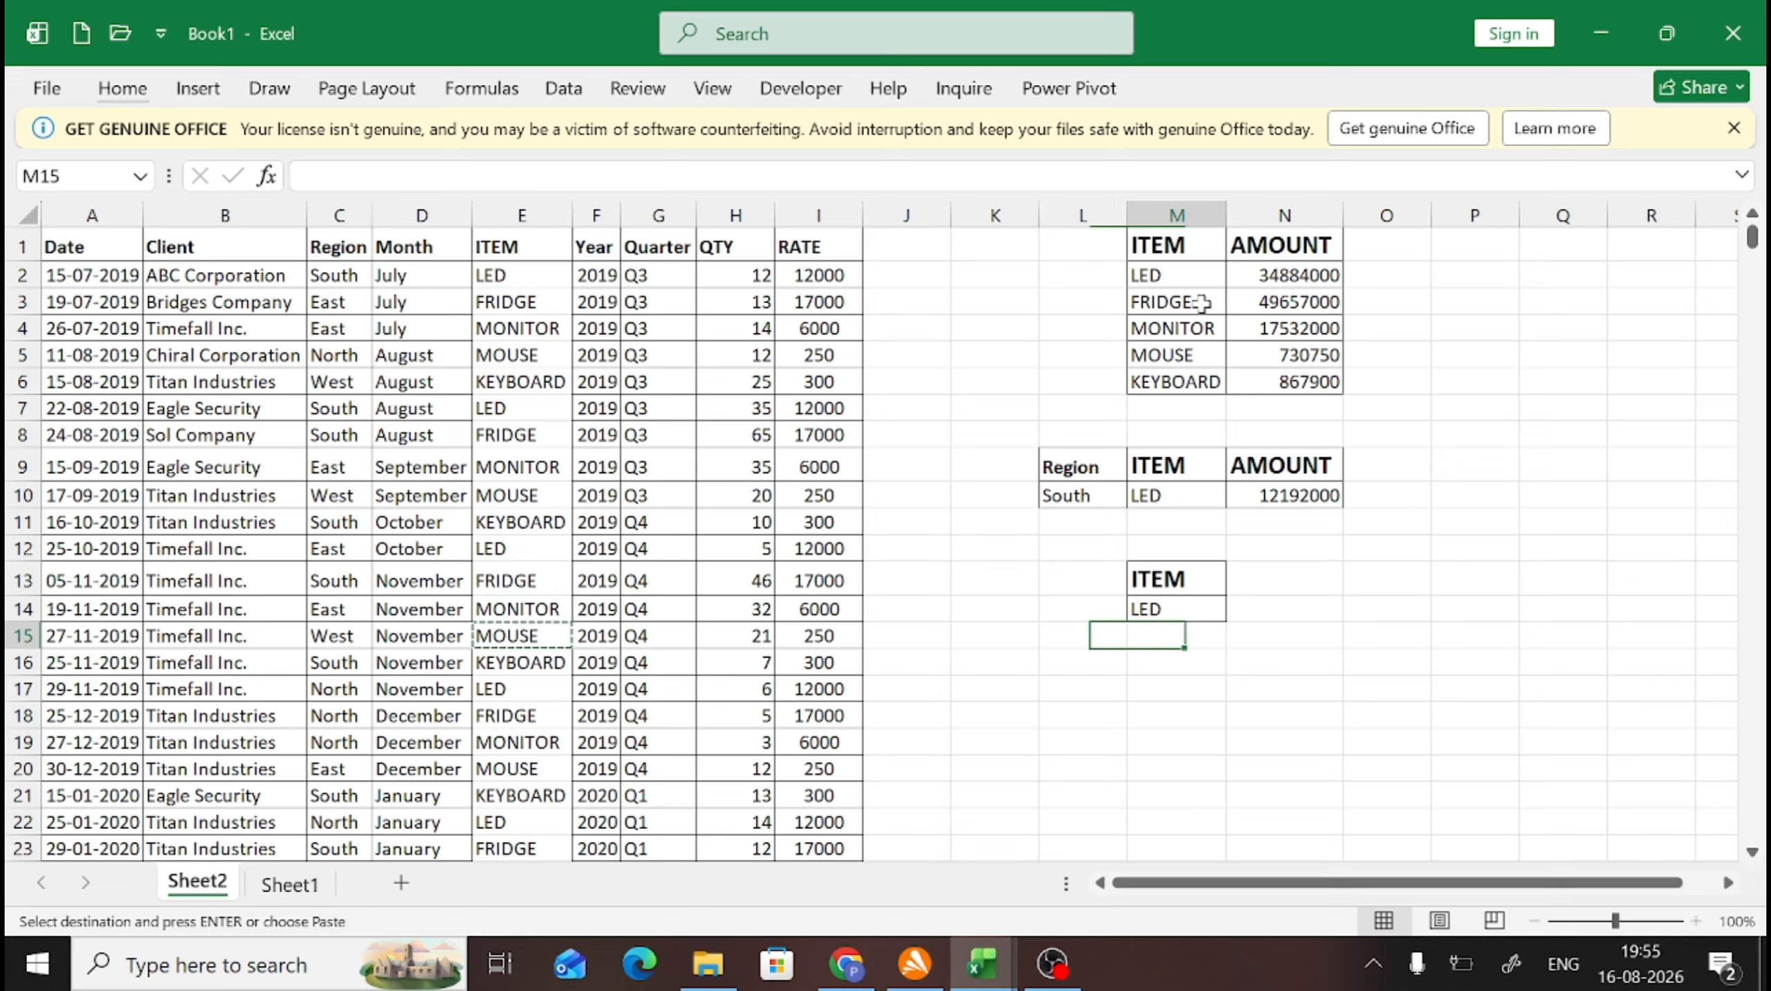
pyautogui.press('Up')
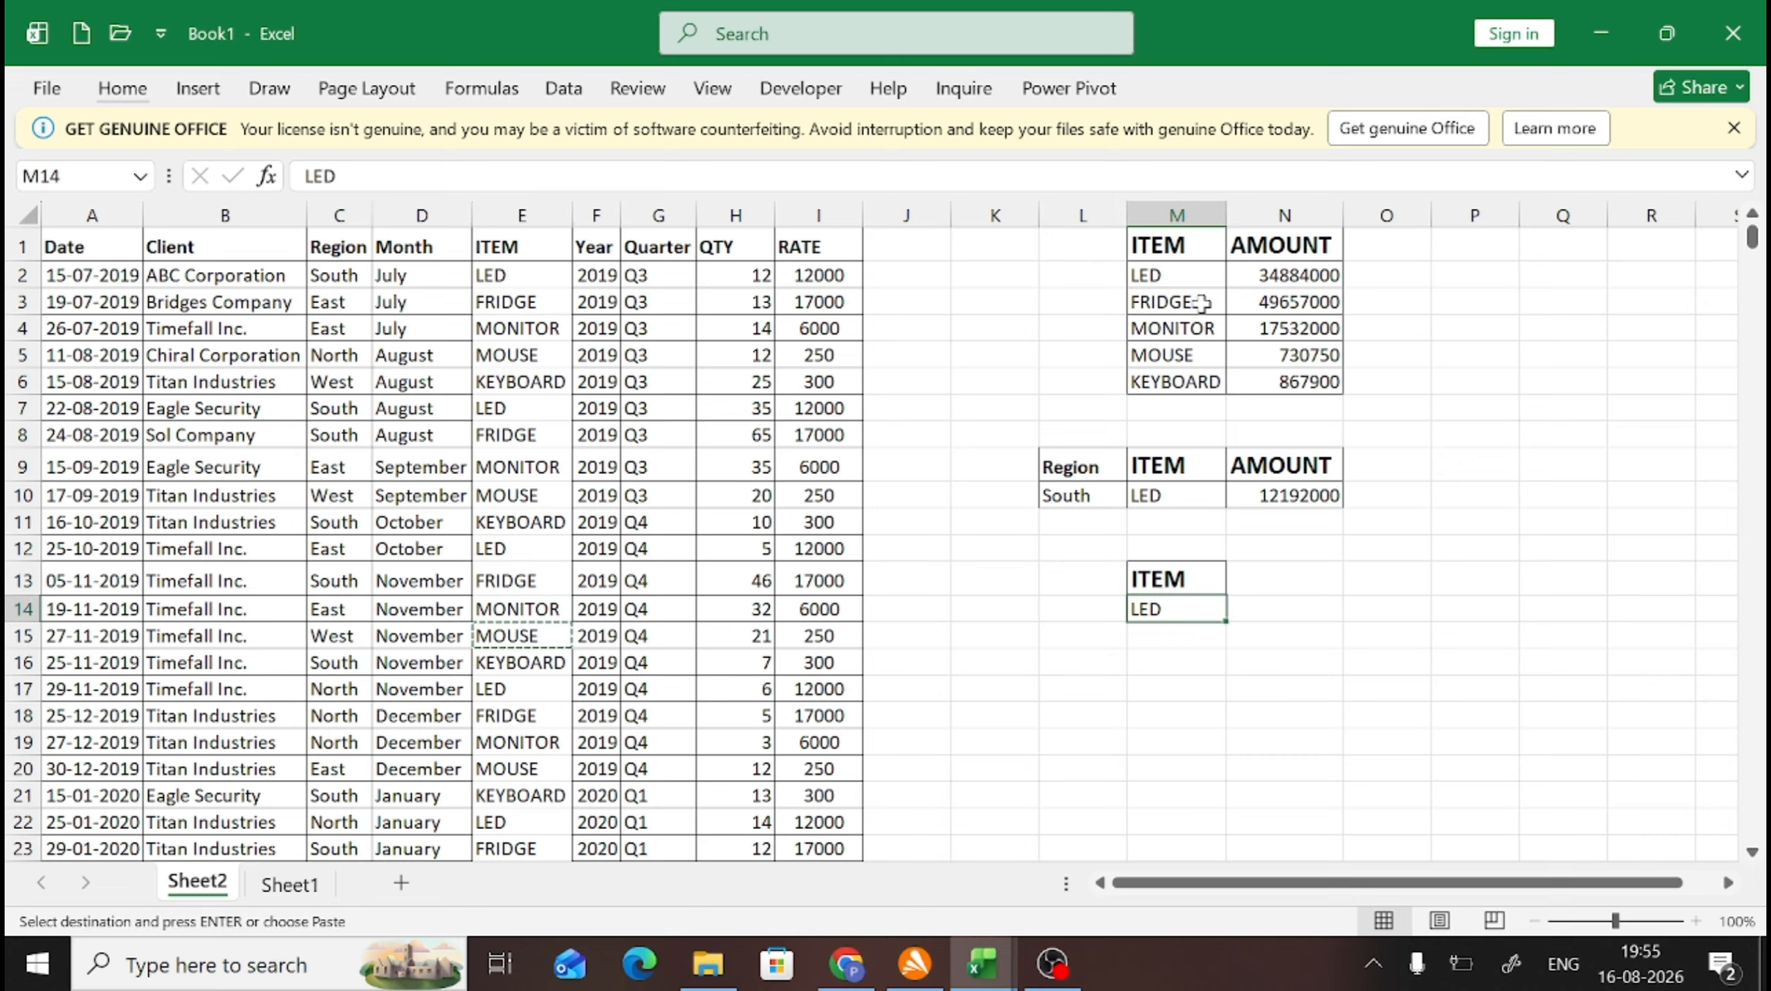
pyautogui.press('Return')
# Step: Start a SUMPRODUCT formula in N14, beside the MOUSE item
pyautogui.press('Up')
pyautogui.press('Right')
pyautogui.press('Down')
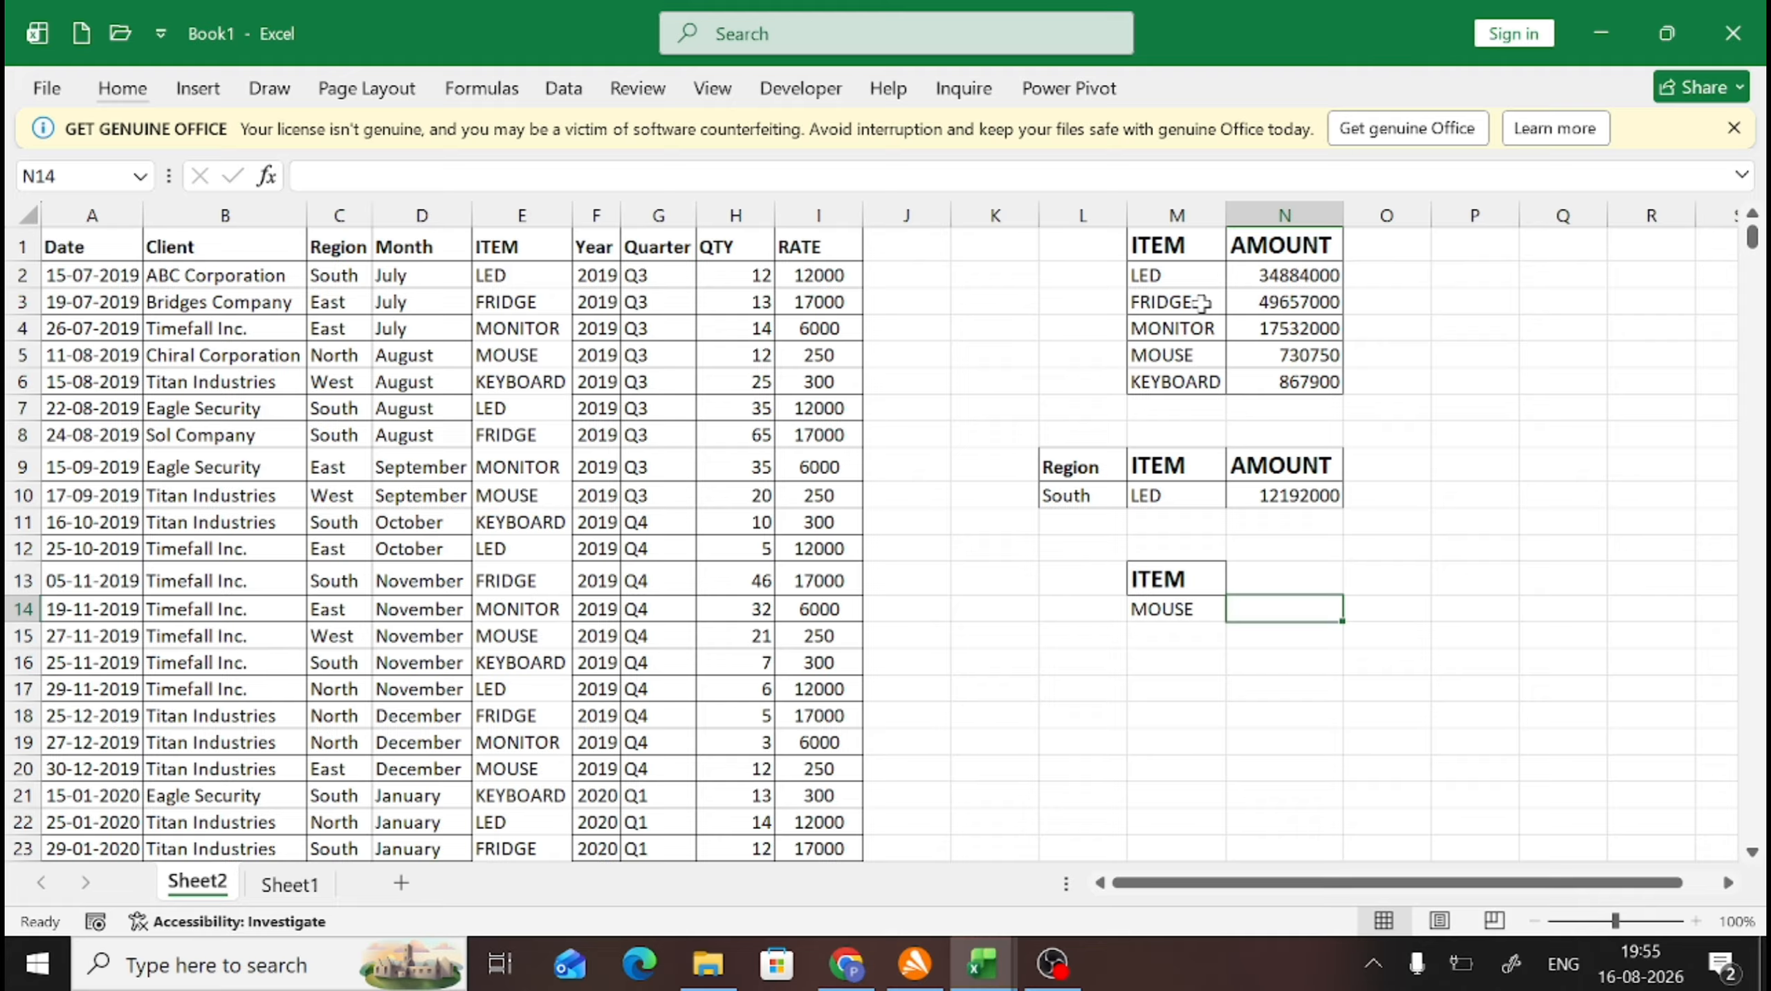
pyautogui.write('=')
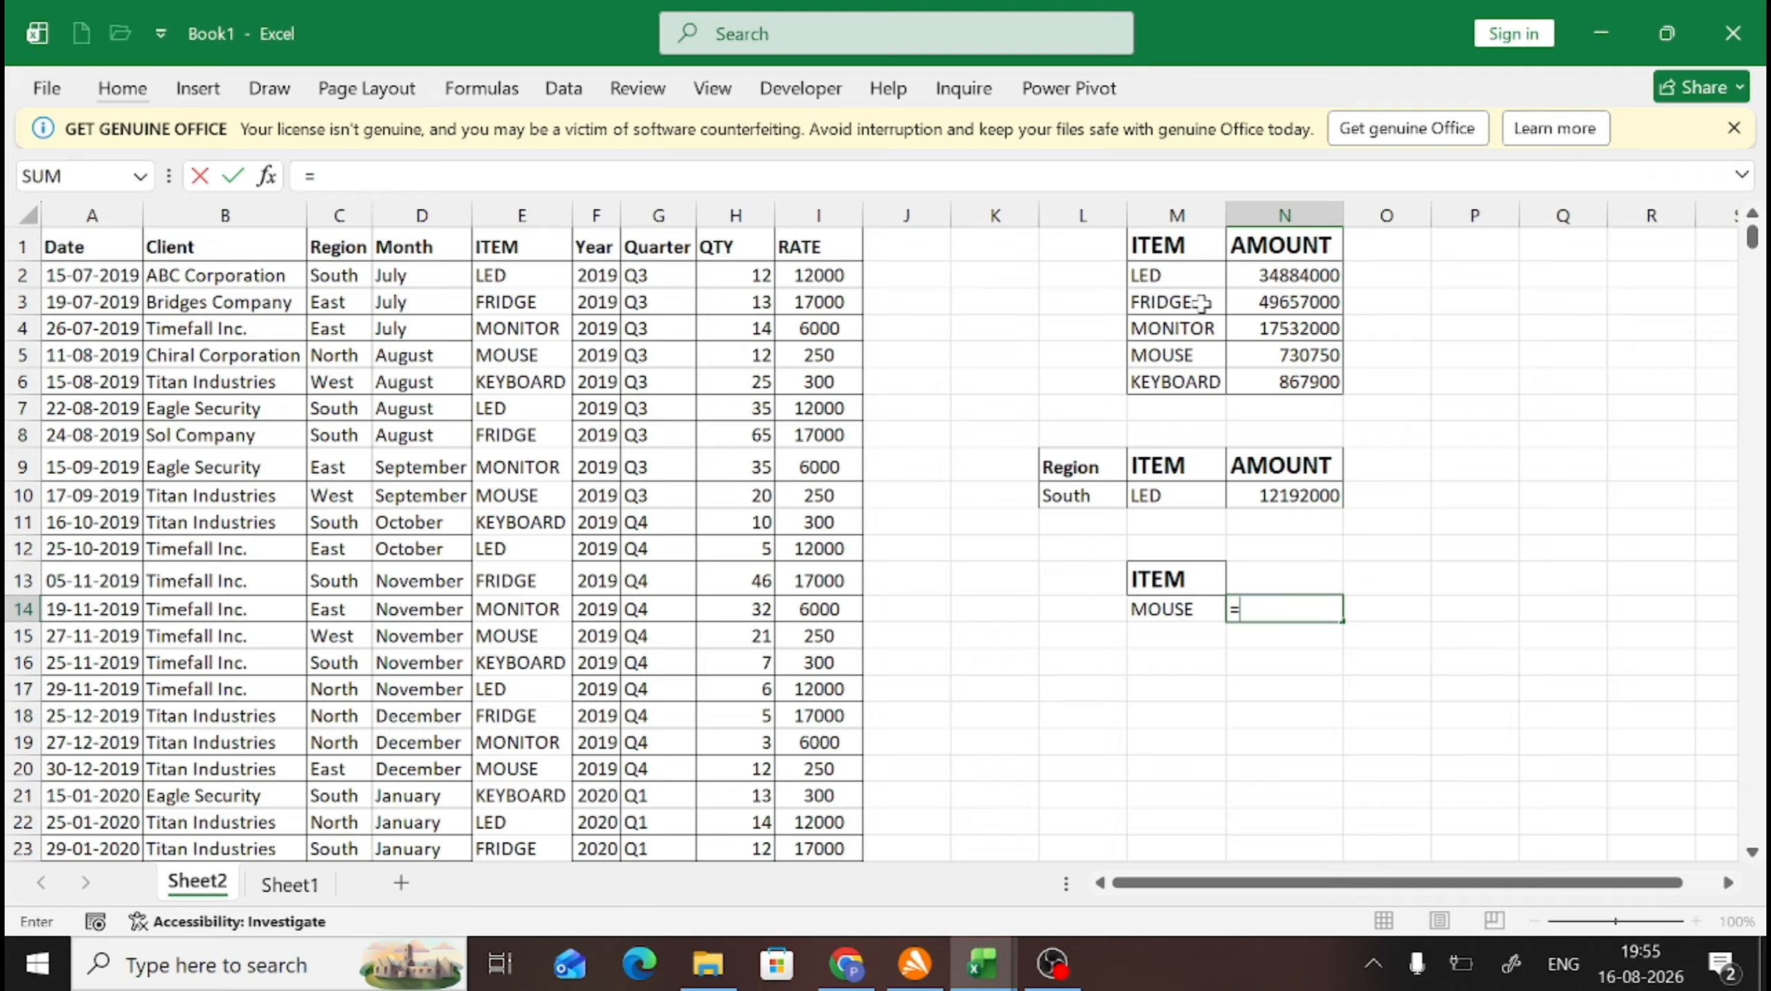
pyautogui.write('SUM')
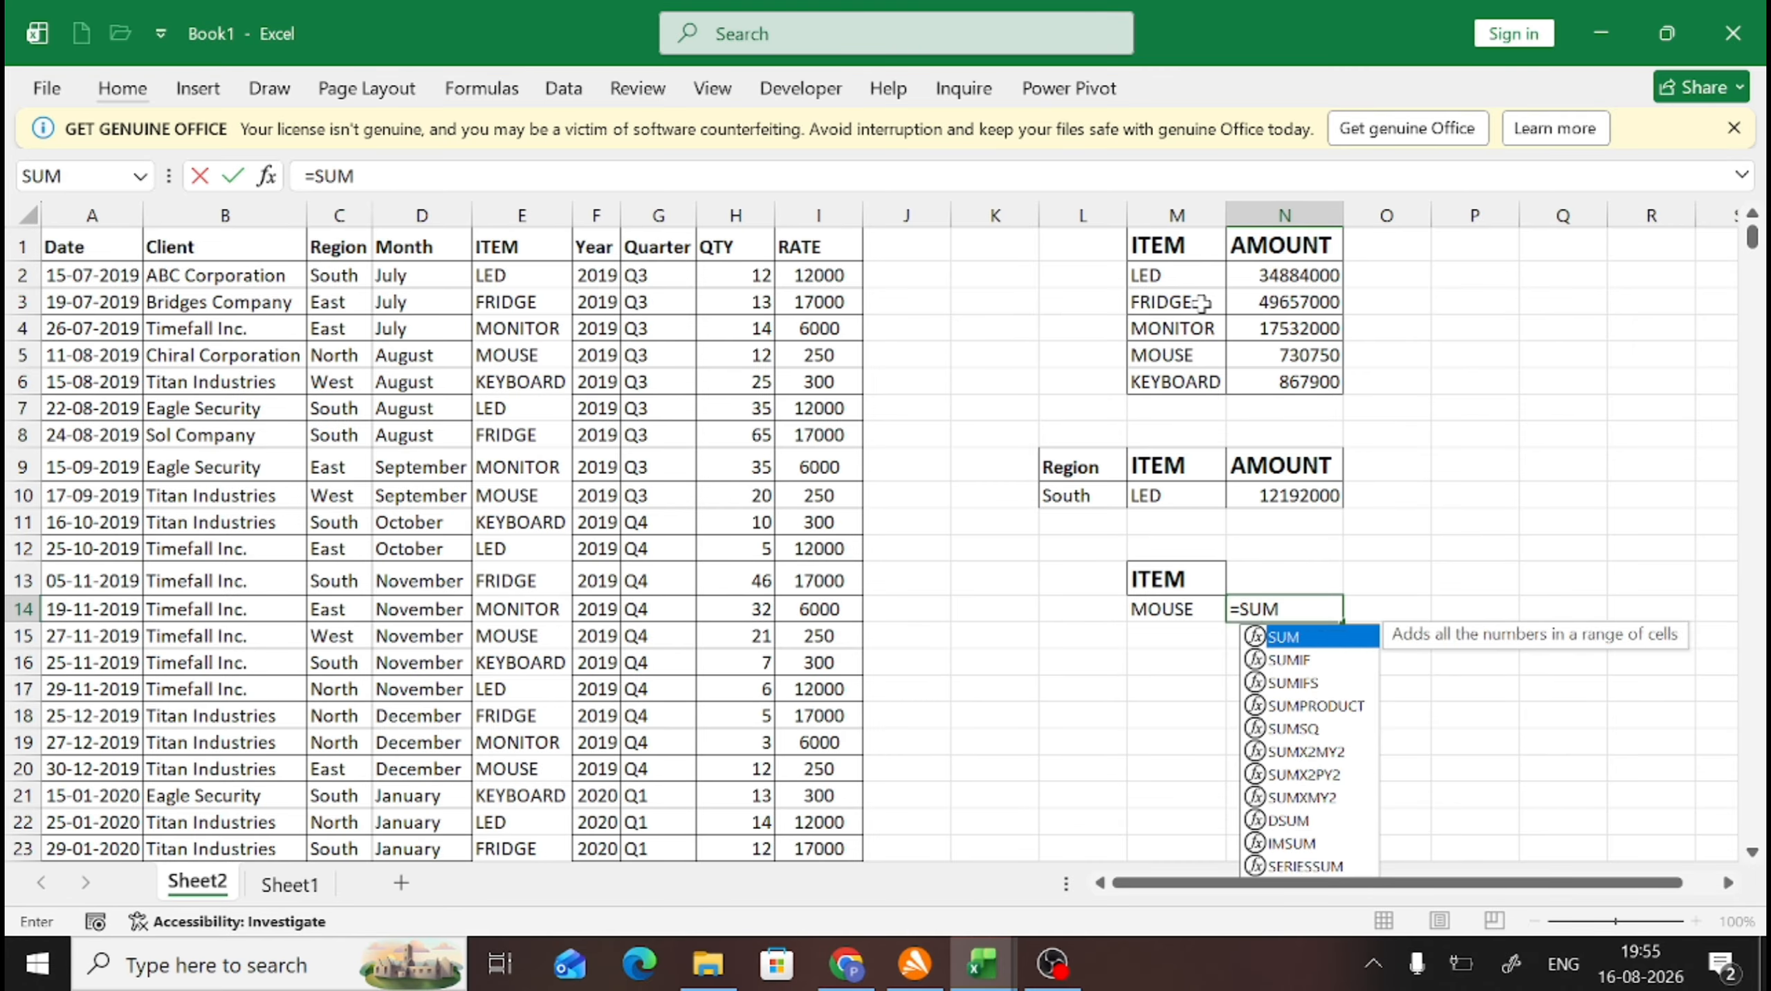
pyautogui.write('P')
pyautogui.press('Tab')
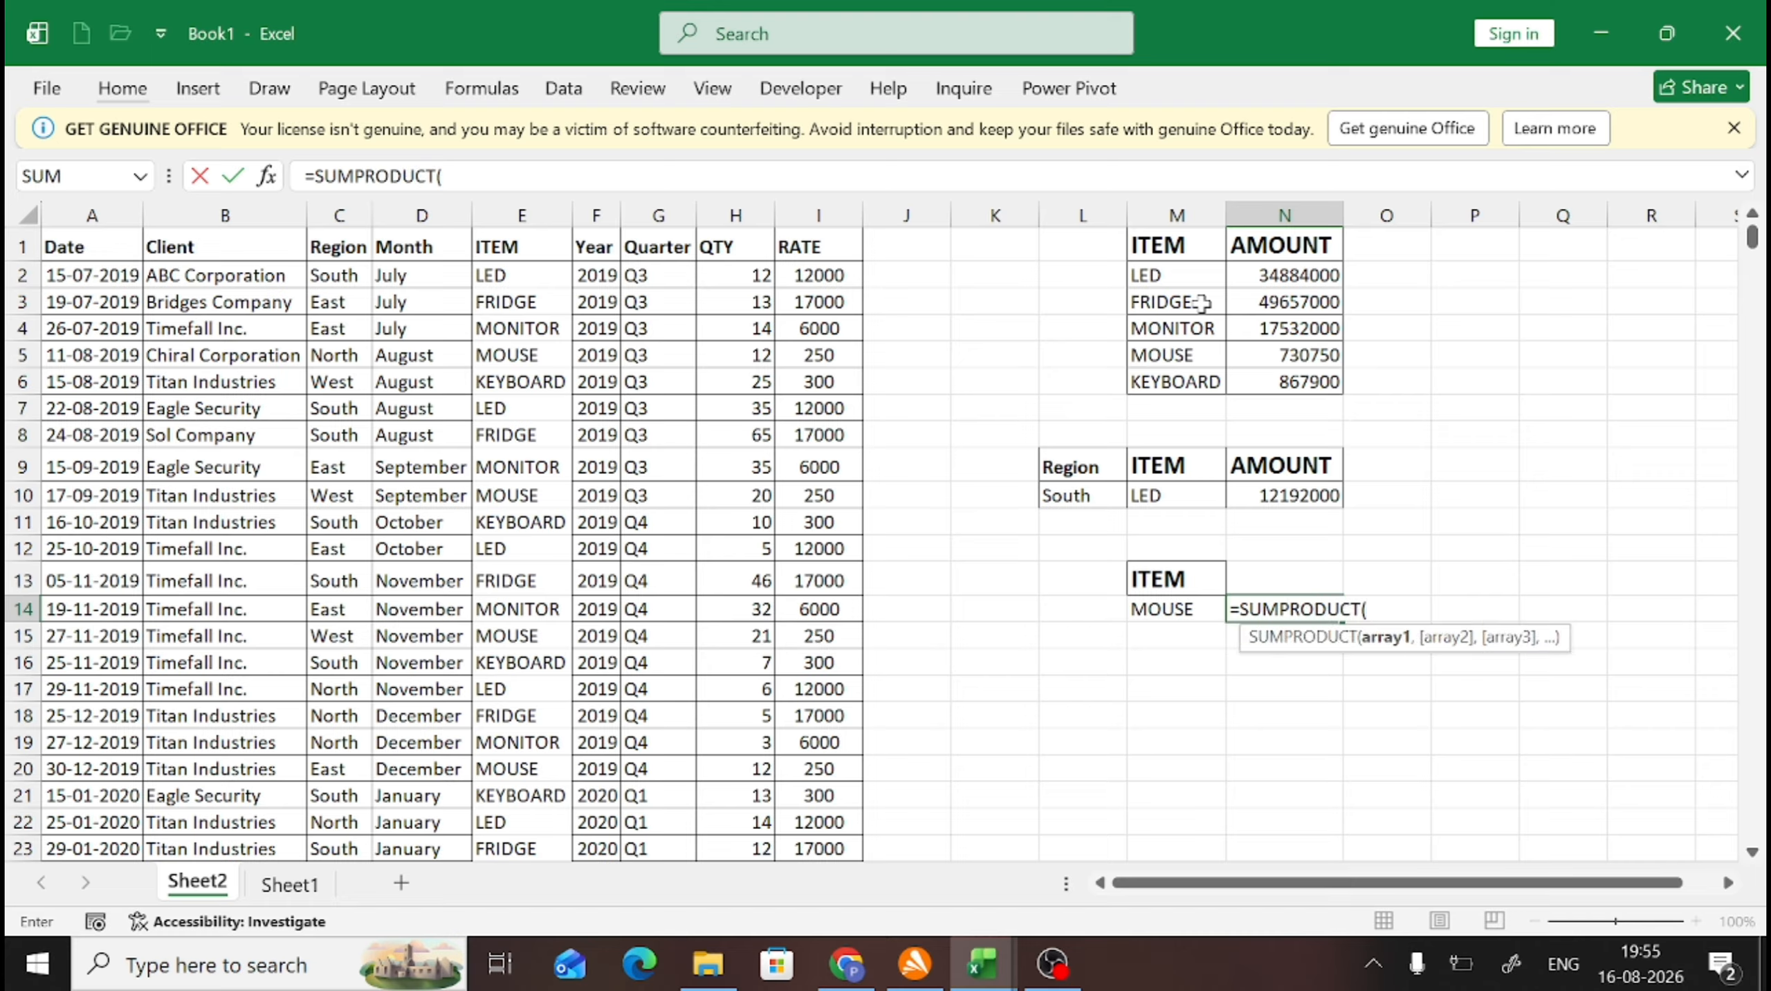
# Step: Add the parenthesized condition E2:E715=M14 to the N14 formula and close the SUMPRODUCT function
pyautogui.write('(')
pyautogui.press('Left')
pyautogui.press('Left')
pyautogui.press('Left')
pyautogui.press('Left')
pyautogui.press('Left')
pyautogui.press('Left')
pyautogui.press('Left')
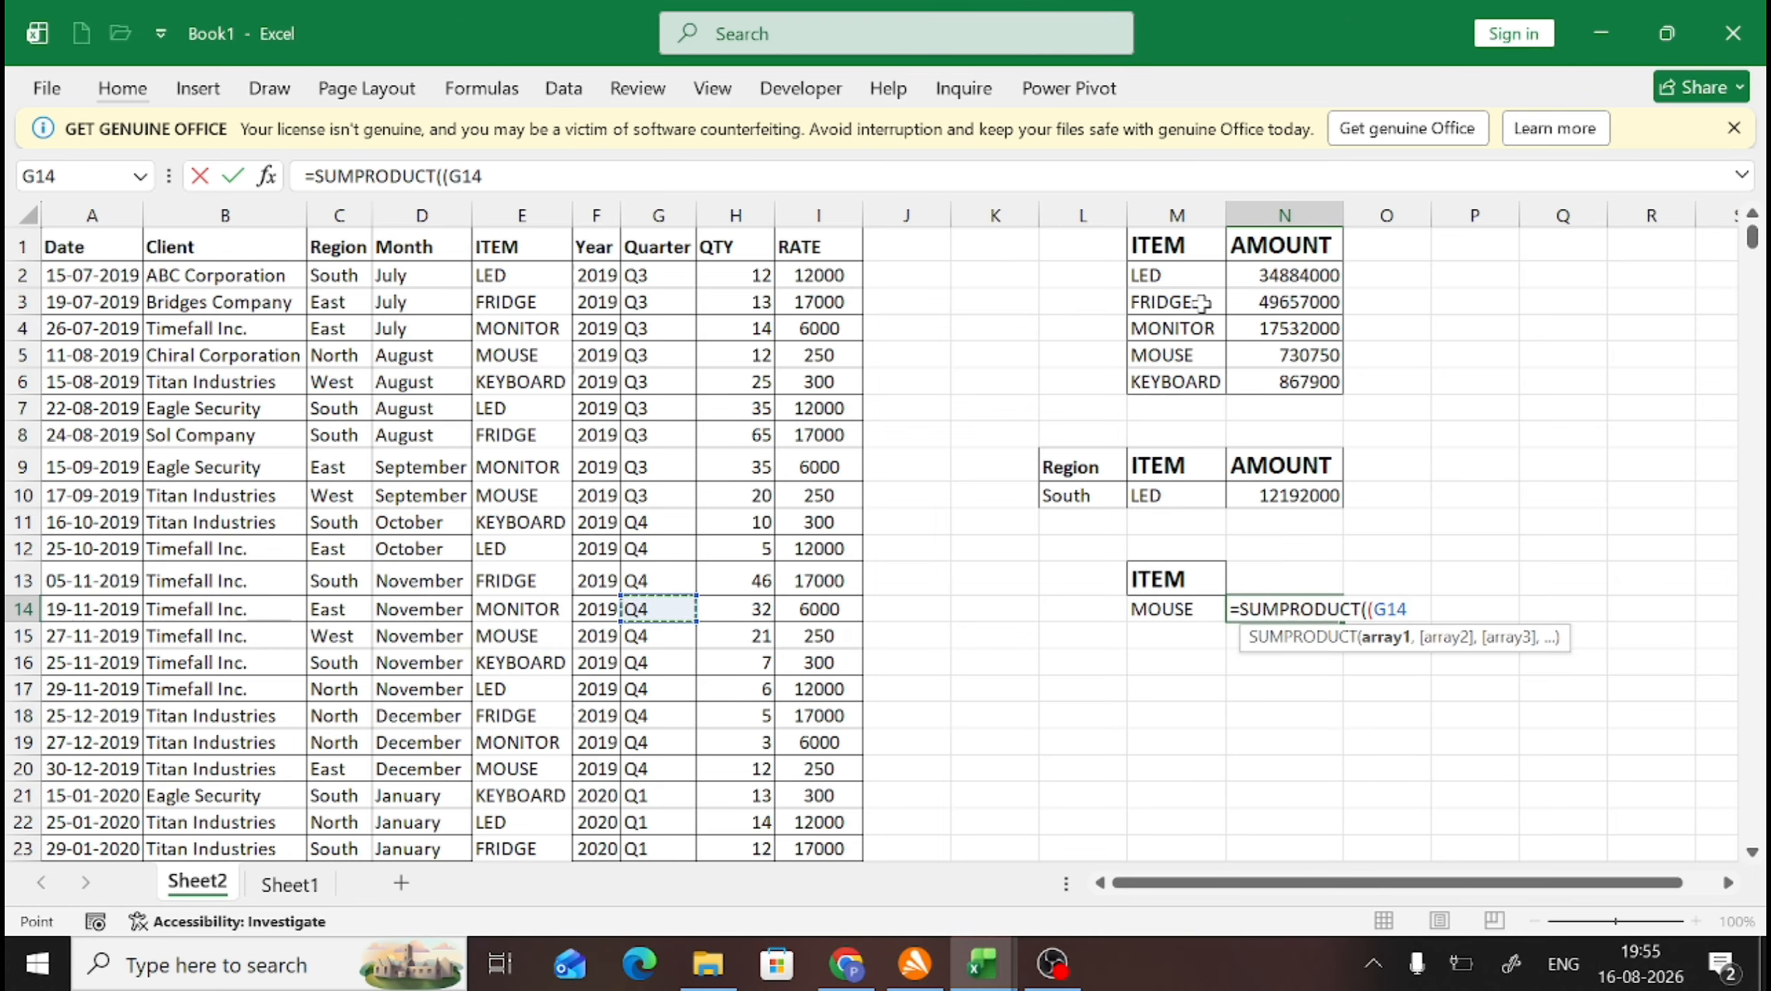
pyautogui.hotkey('ctrl', 'Up')
pyautogui.press('Left')
pyautogui.press('Down')
pyautogui.press('Left')
pyautogui.hotkey('shift', 'Down')
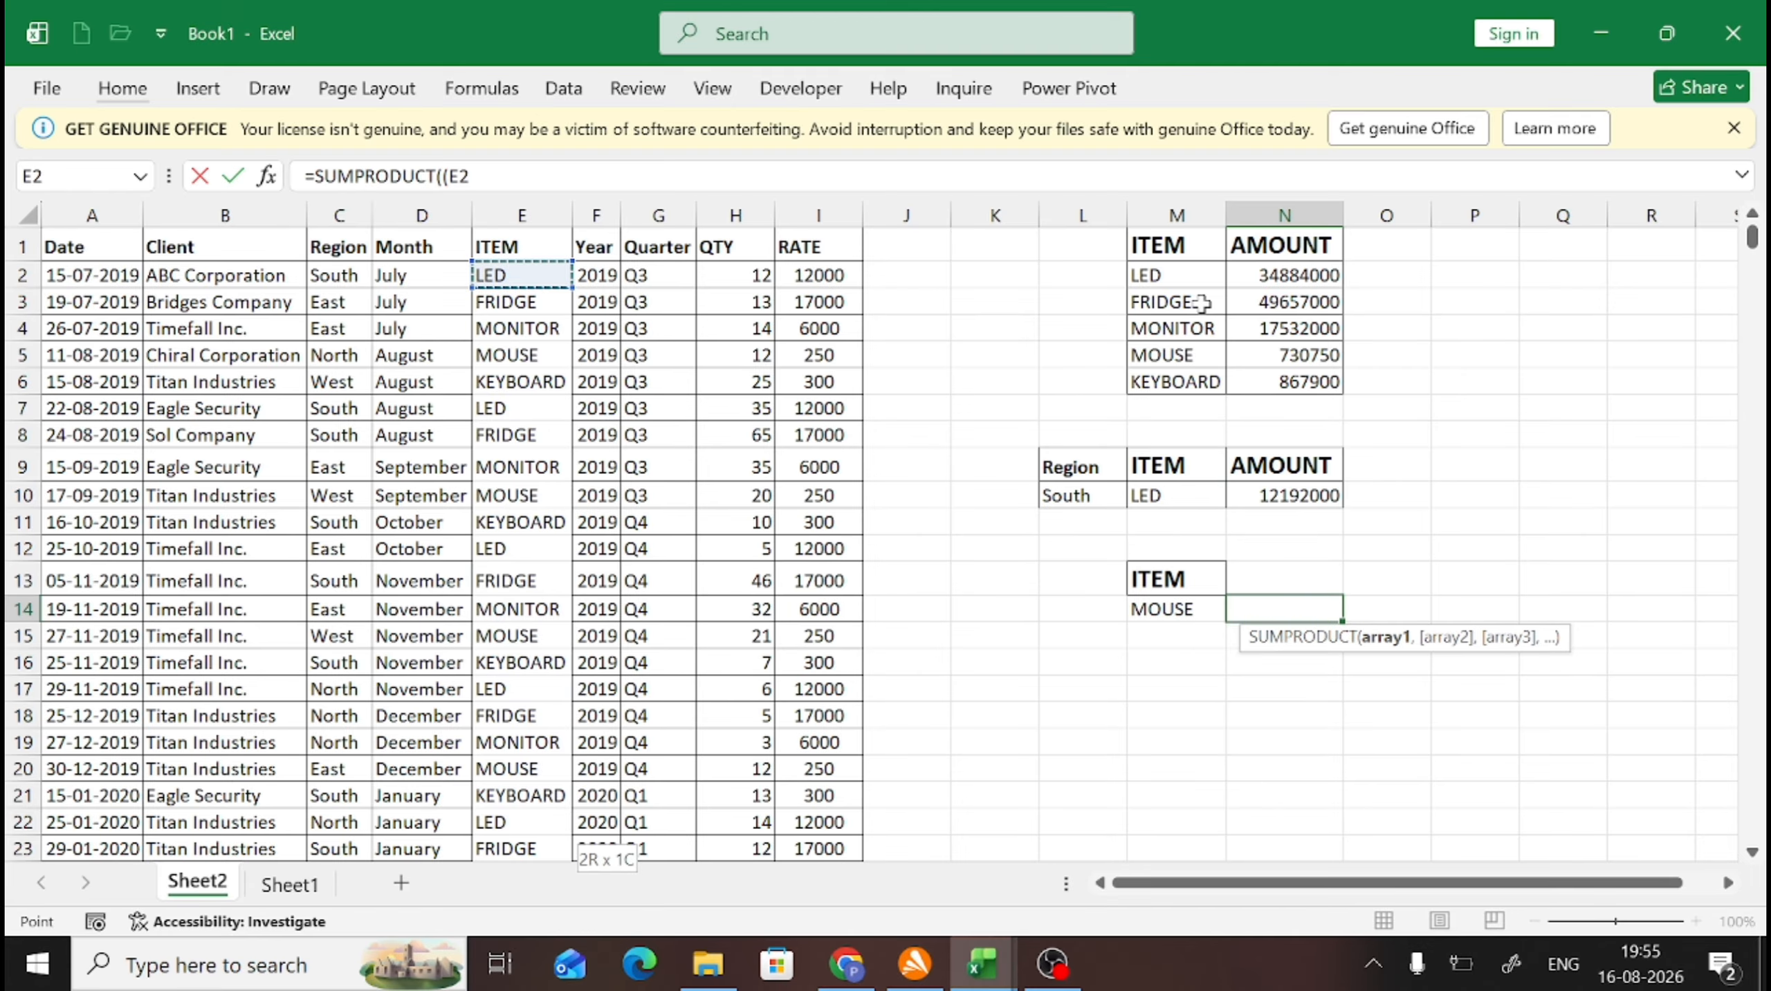
pyautogui.hotkey('ctrl', 'shift', 'Down')
pyautogui.write('=')
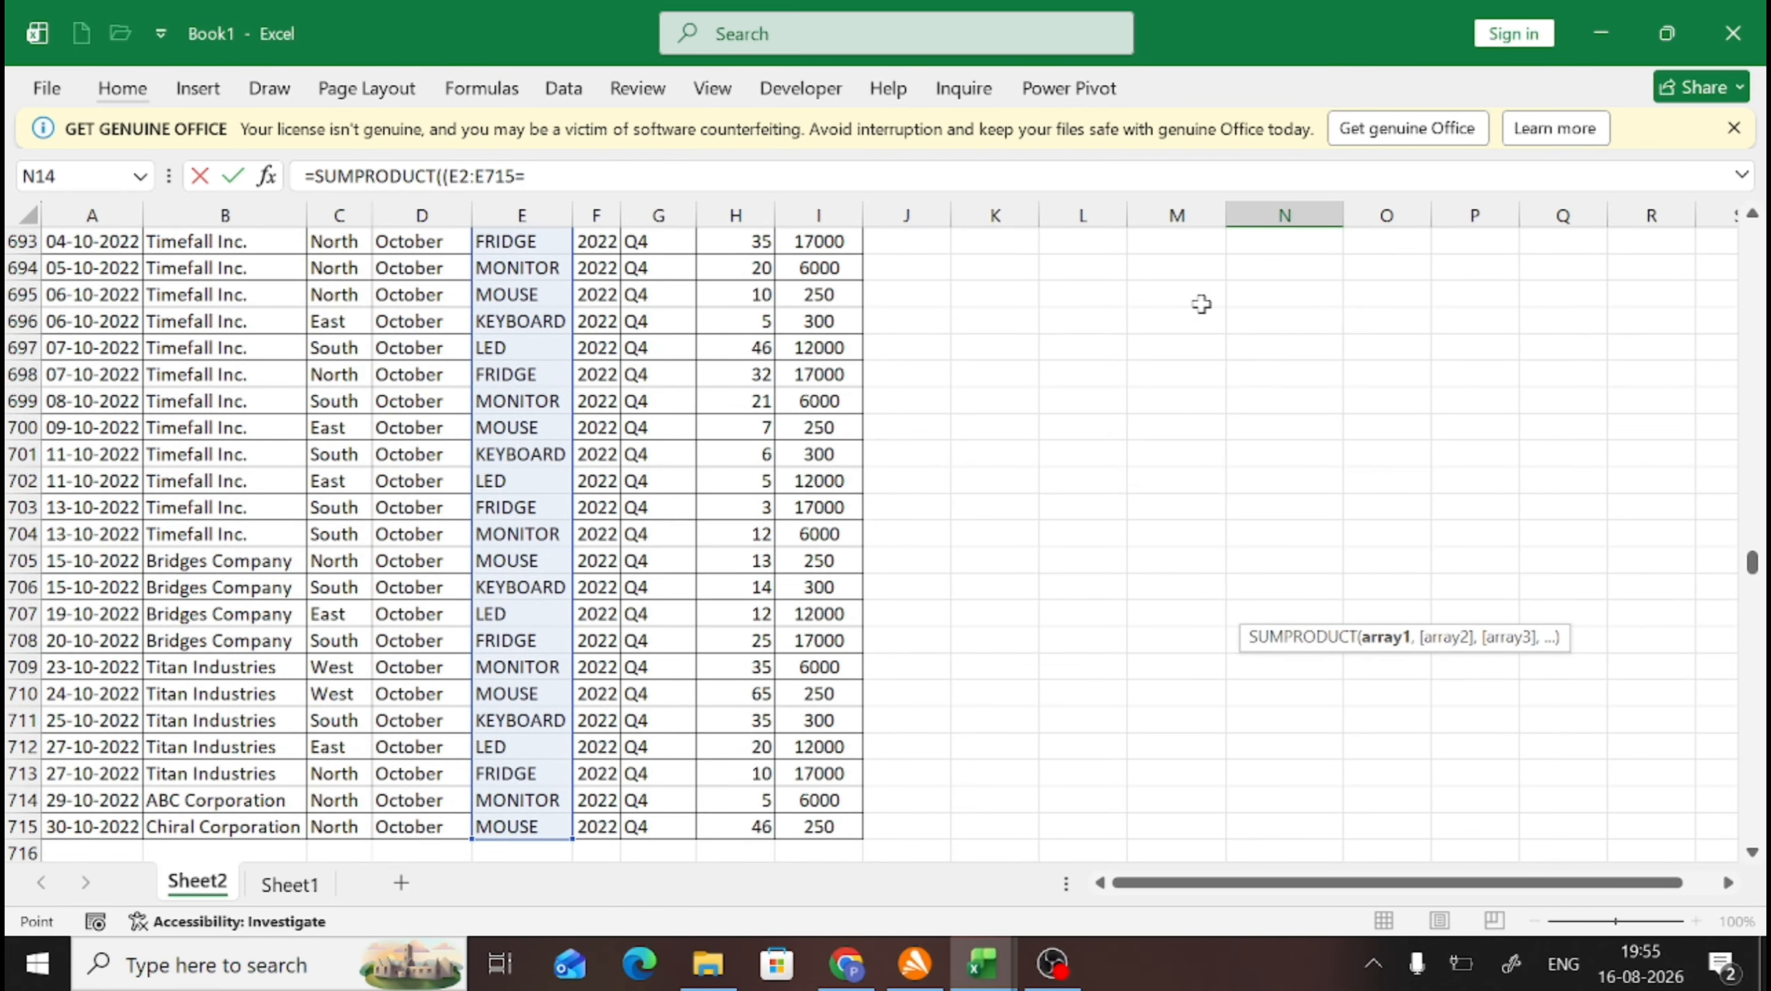
pyautogui.press('Left')
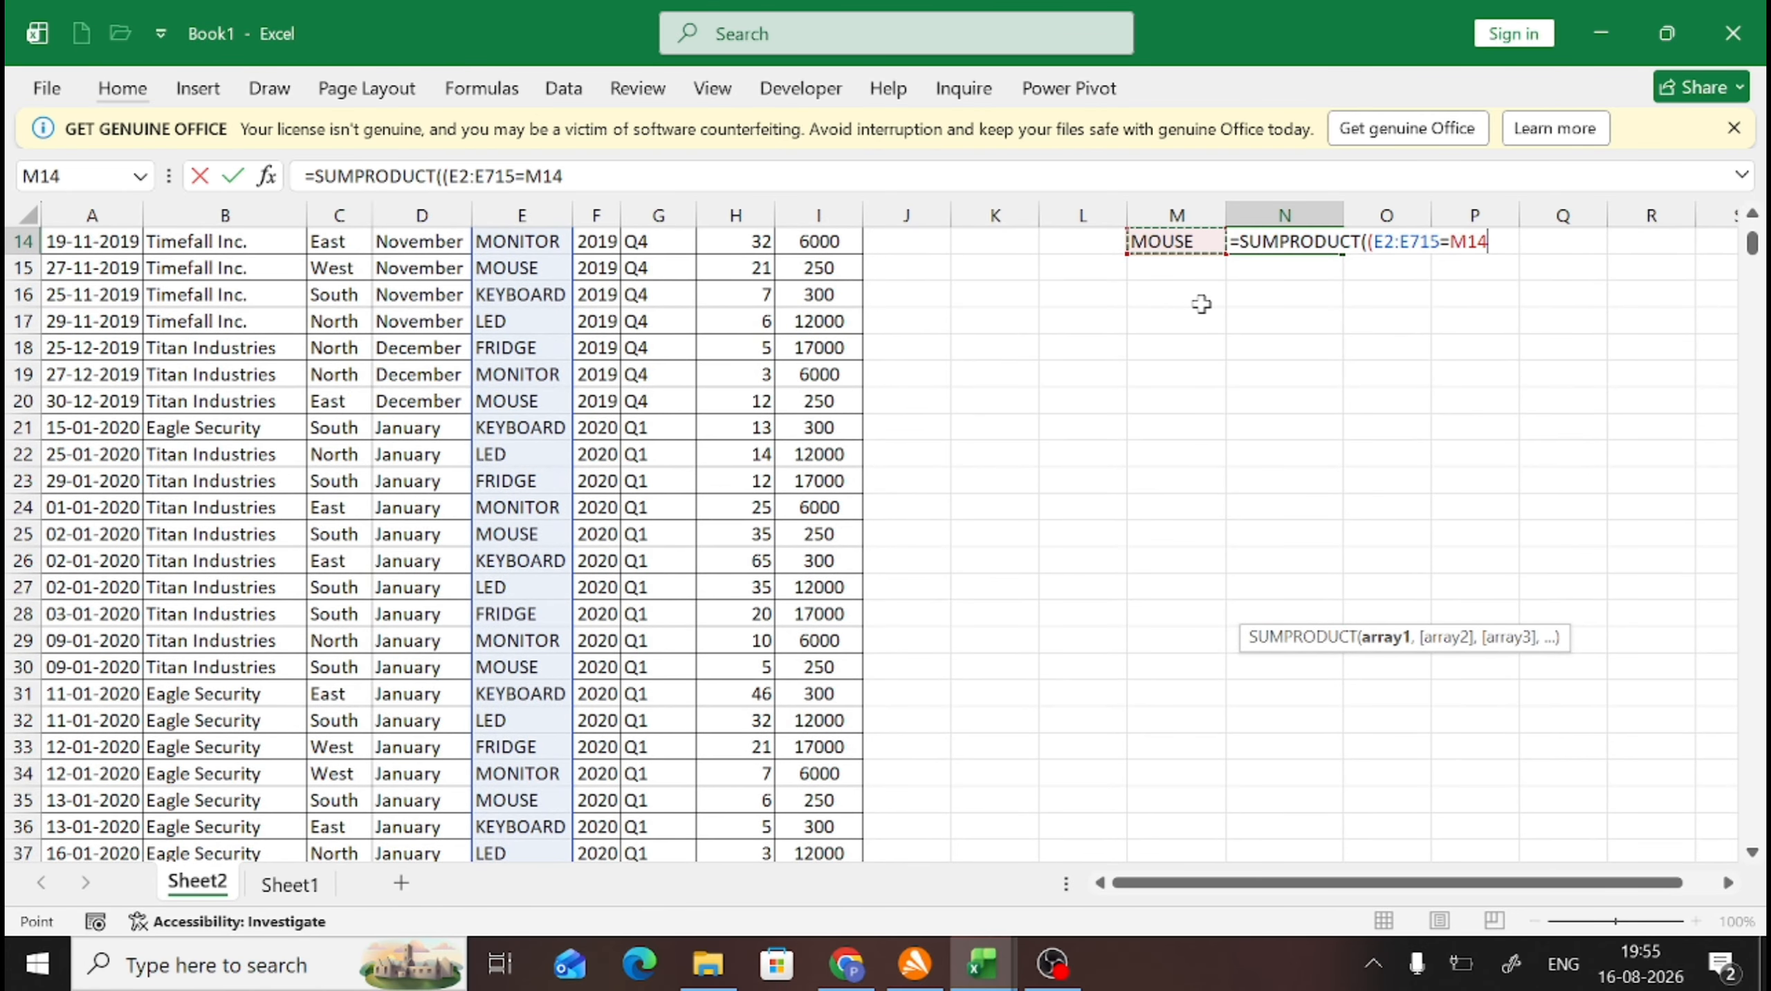
pyautogui.write('))')
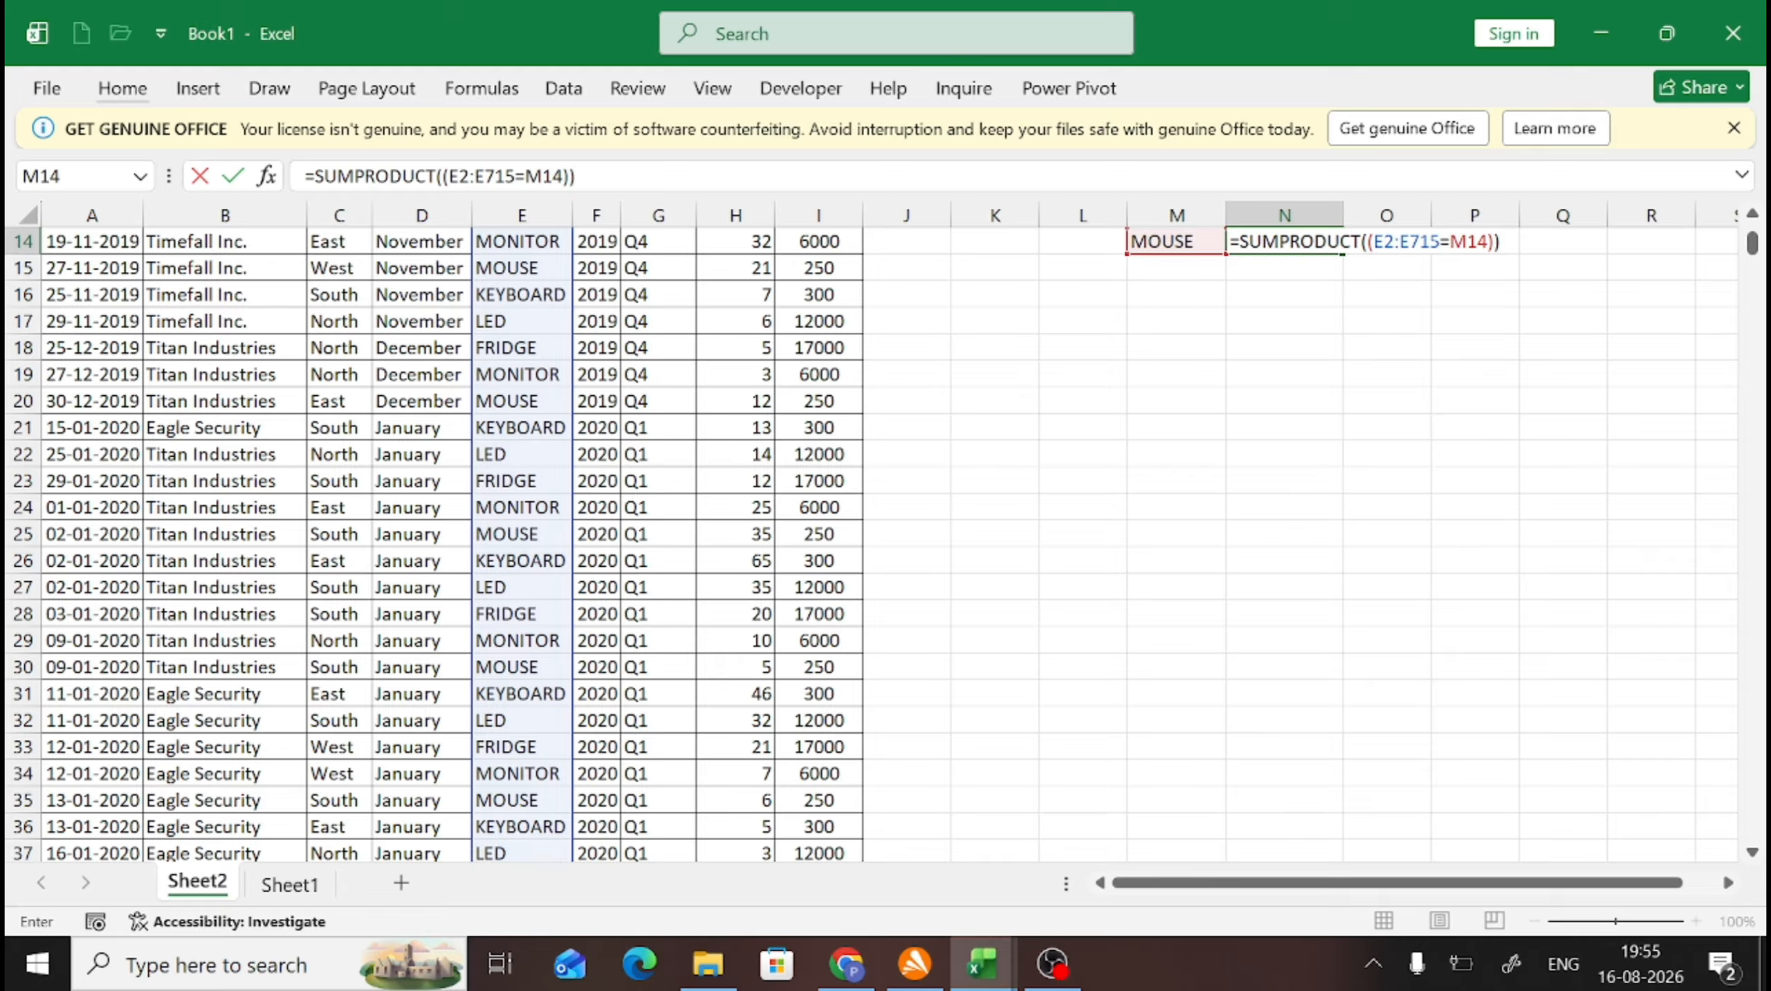
# Step: Insert a double negative (--) before the condition in the N14 formula and commit it
pyautogui.click(445, 176)
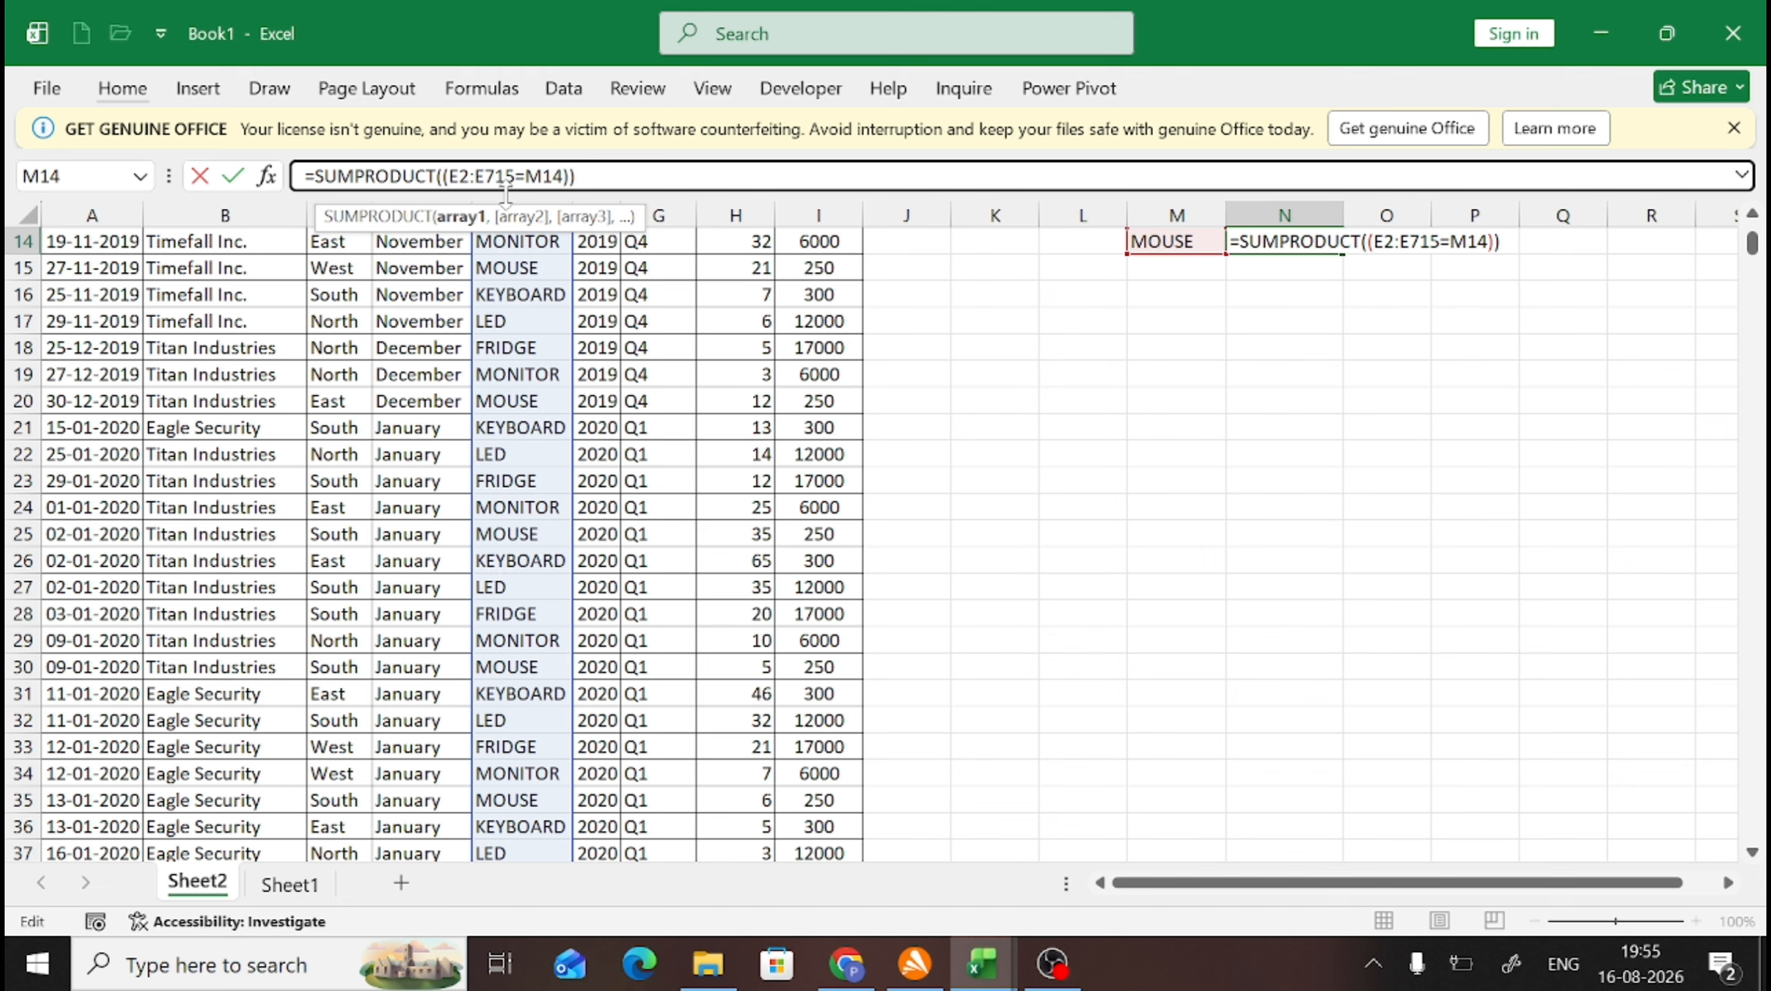
pyautogui.write('--')
pyautogui.press('Return')
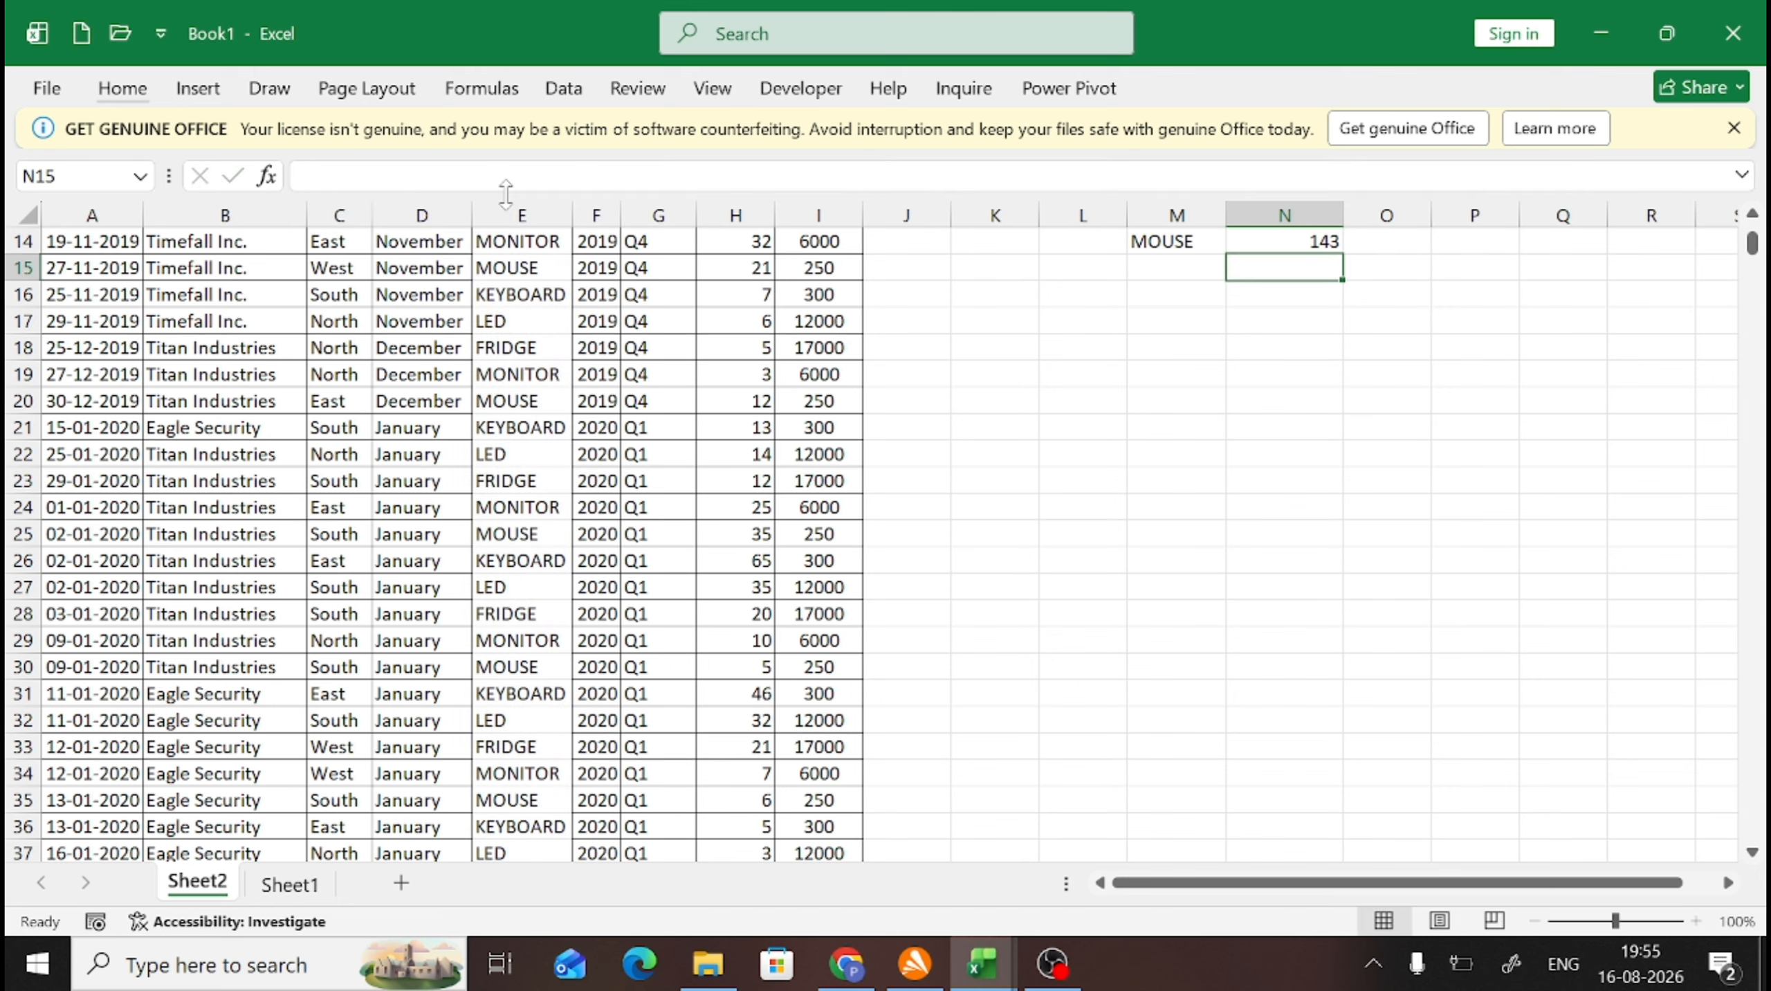
# Step: Examine the N14 count formula and the amounts above it in column N, up to the header in N1
pyautogui.press('Up')
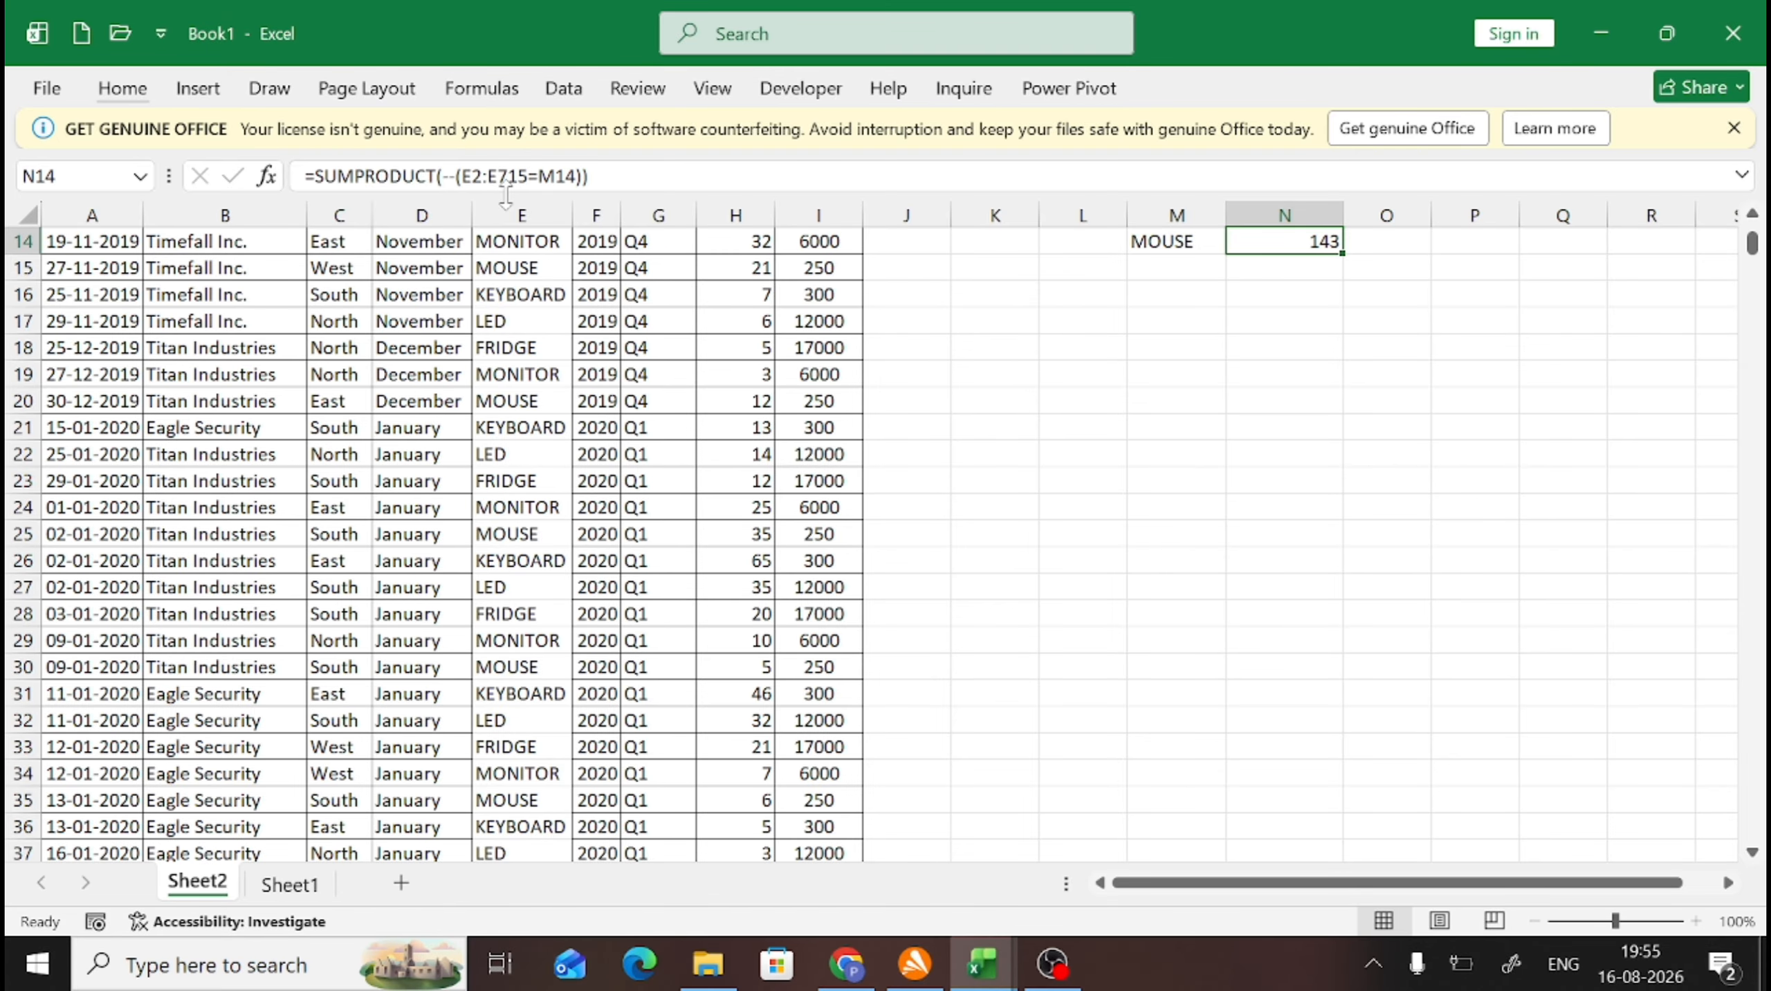
pyautogui.press('Up')
pyautogui.press('Up')
pyautogui.press('Up')
pyautogui.press('Up')
pyautogui.press('Up')
pyautogui.press('Up')
pyautogui.press('Up')
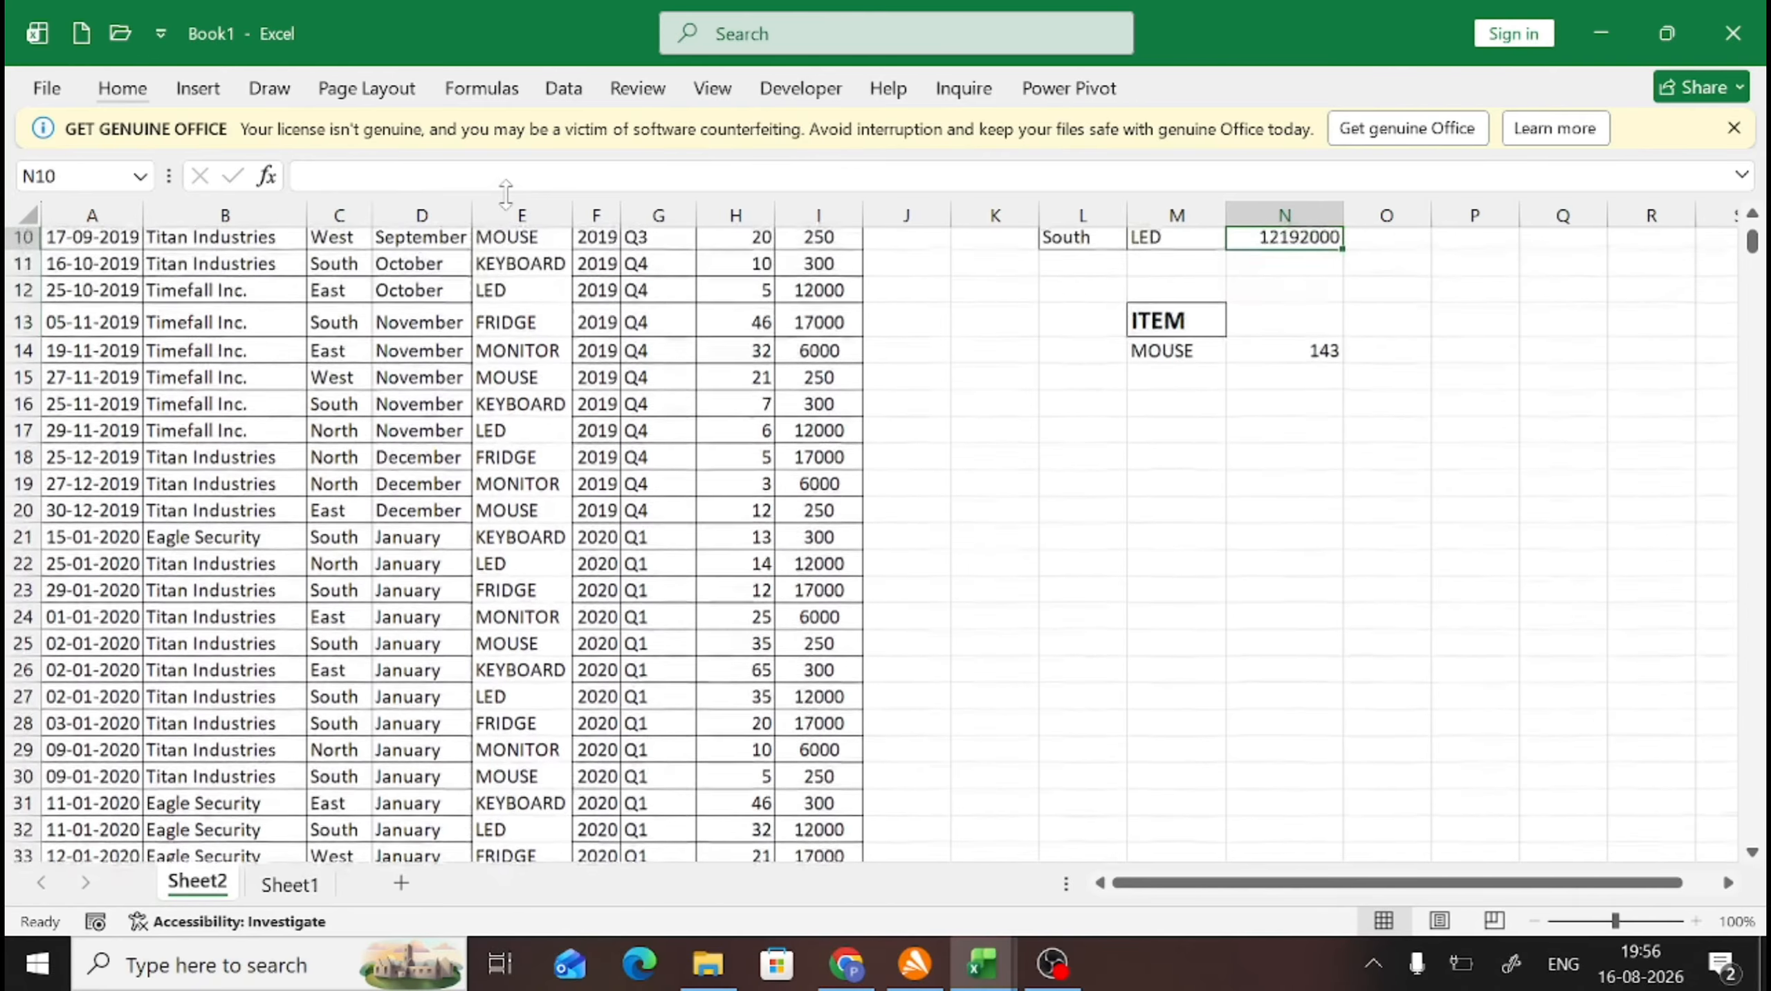
pyautogui.press('Up')
pyautogui.press('Up')
pyautogui.press('Up')
pyautogui.press('Up')
pyautogui.press('Up')
pyautogui.press('Up')
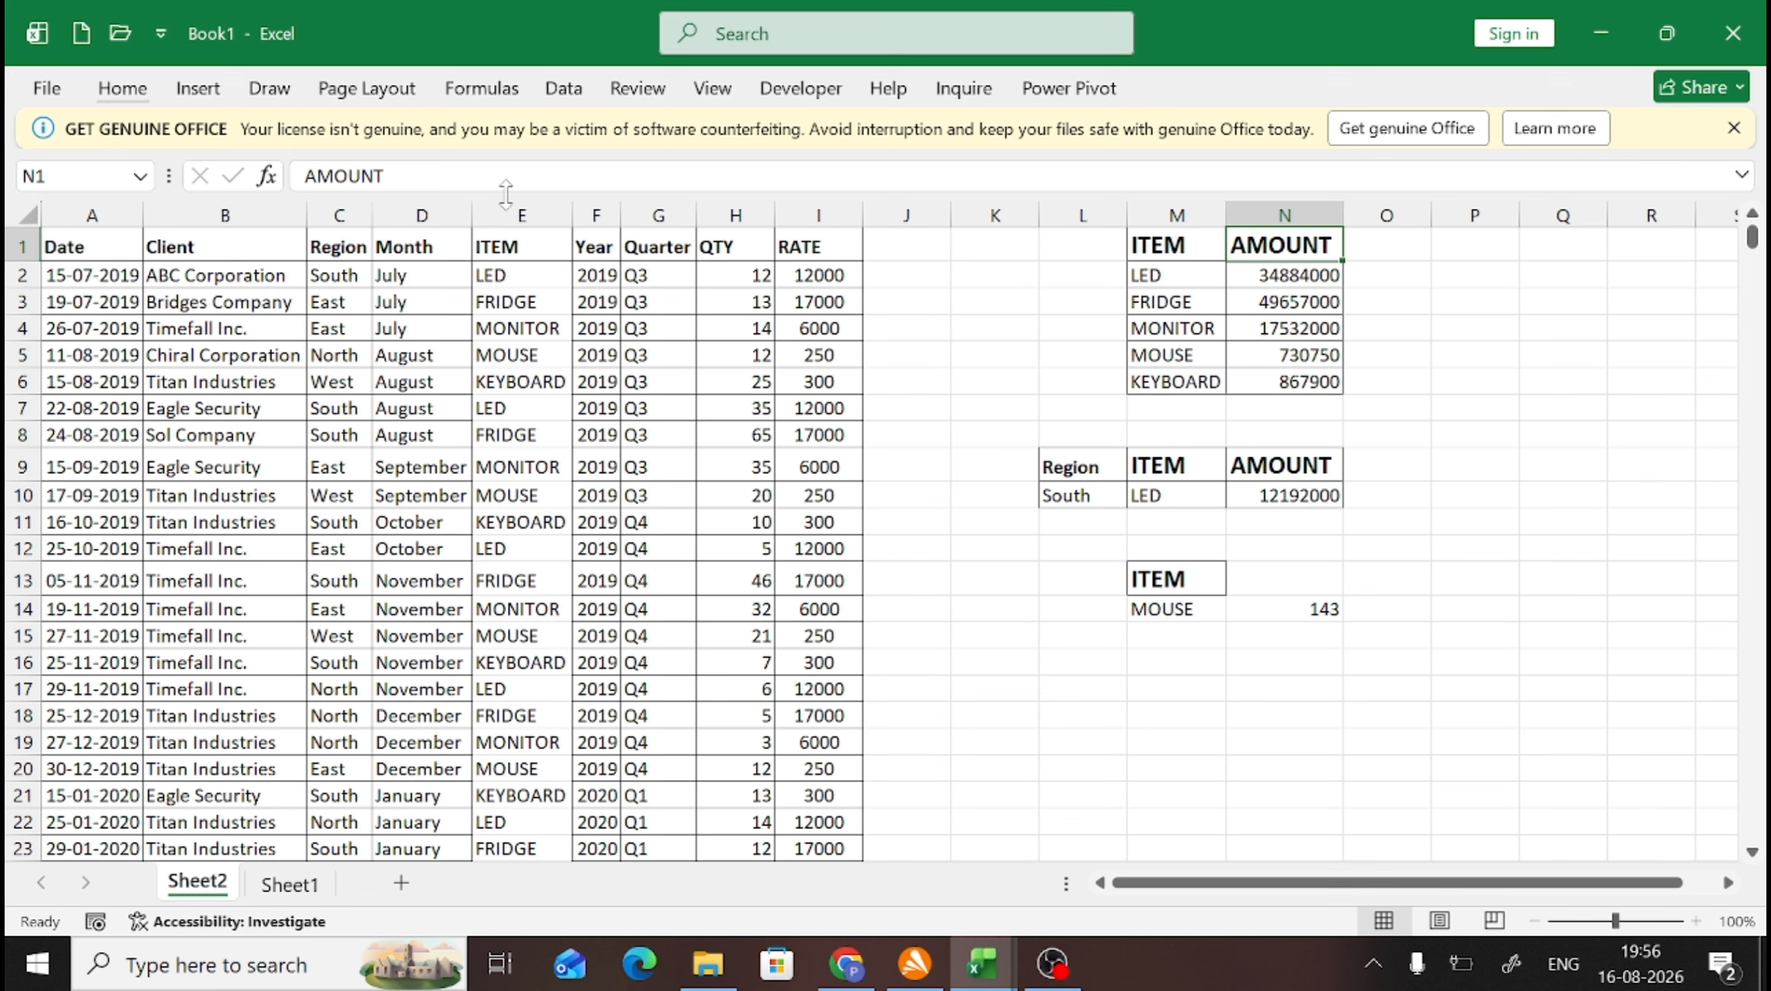
# Step: Enter the headers date, date and amount in L16:N16
pyautogui.press('Down')
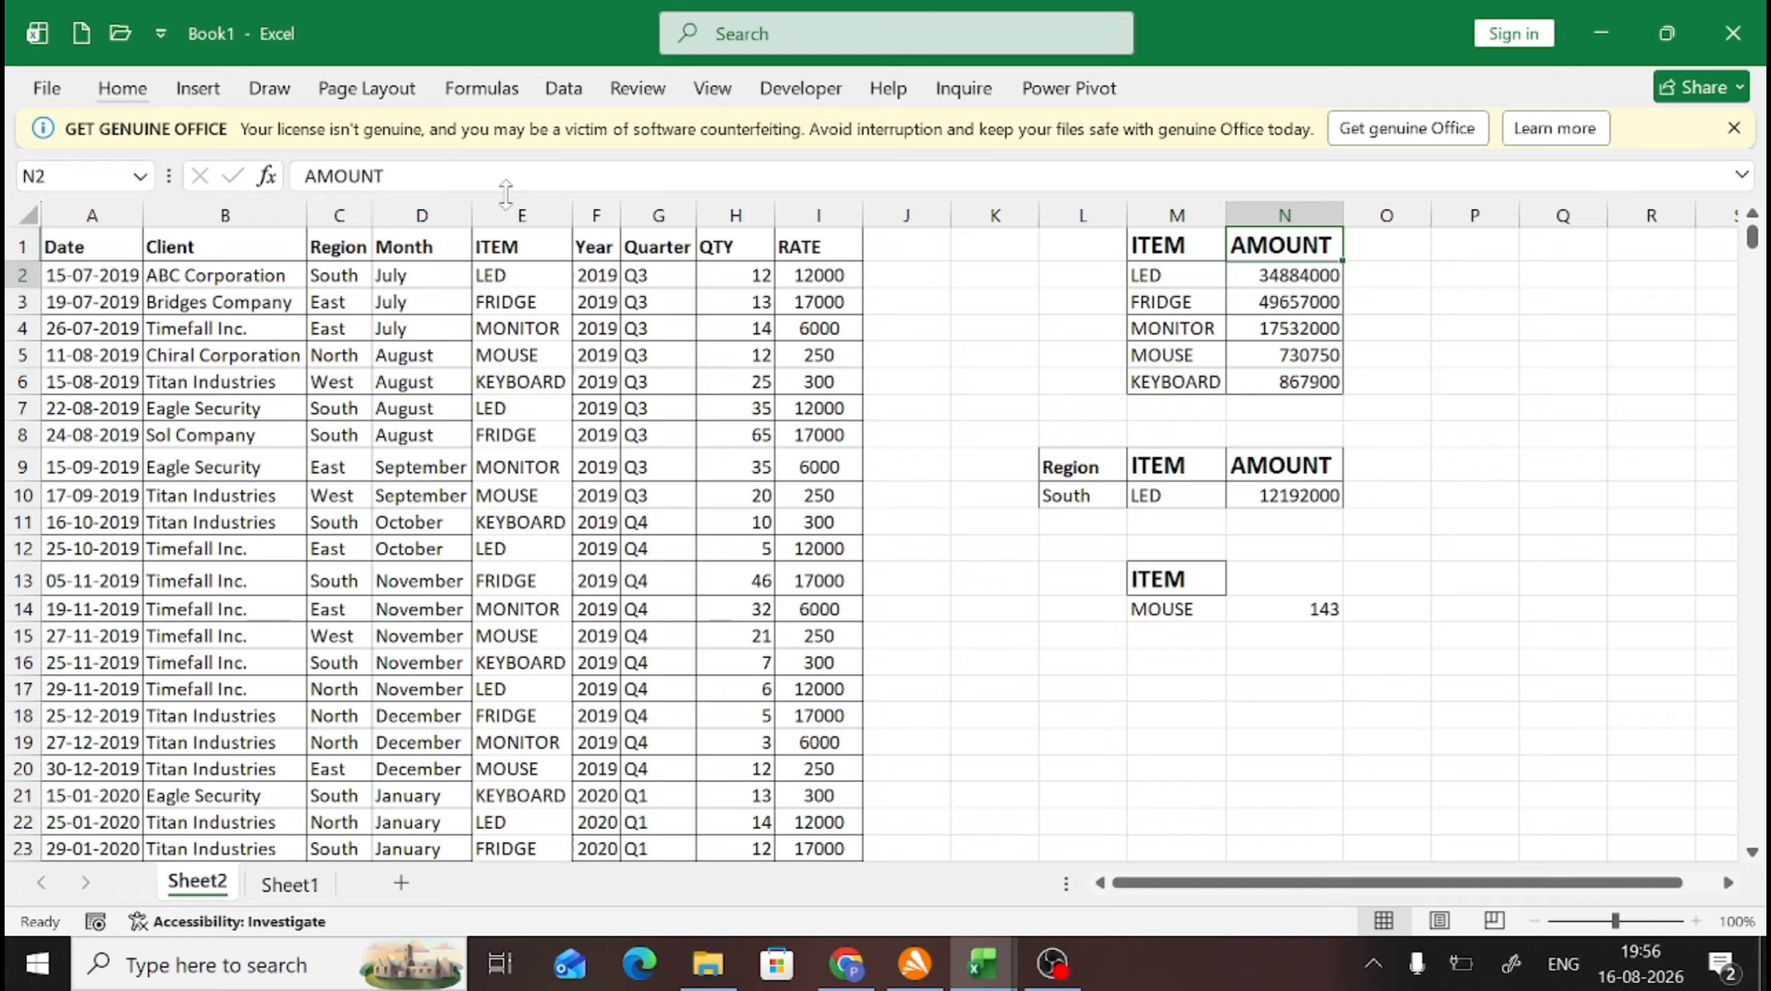
pyautogui.press('Down')
pyautogui.press('Left')
pyautogui.press('Left')
pyautogui.press('Down')
pyautogui.press('Down')
pyautogui.press('Down')
pyautogui.press('Down')
pyautogui.press('Down')
pyautogui.press('Down')
pyautogui.press('Down')
pyautogui.press('Down')
pyautogui.press('Down')
pyautogui.press('Down')
pyautogui.press('Down')
pyautogui.press('Down')
pyautogui.press('Down')
pyautogui.press('Down')
pyautogui.press('Down')
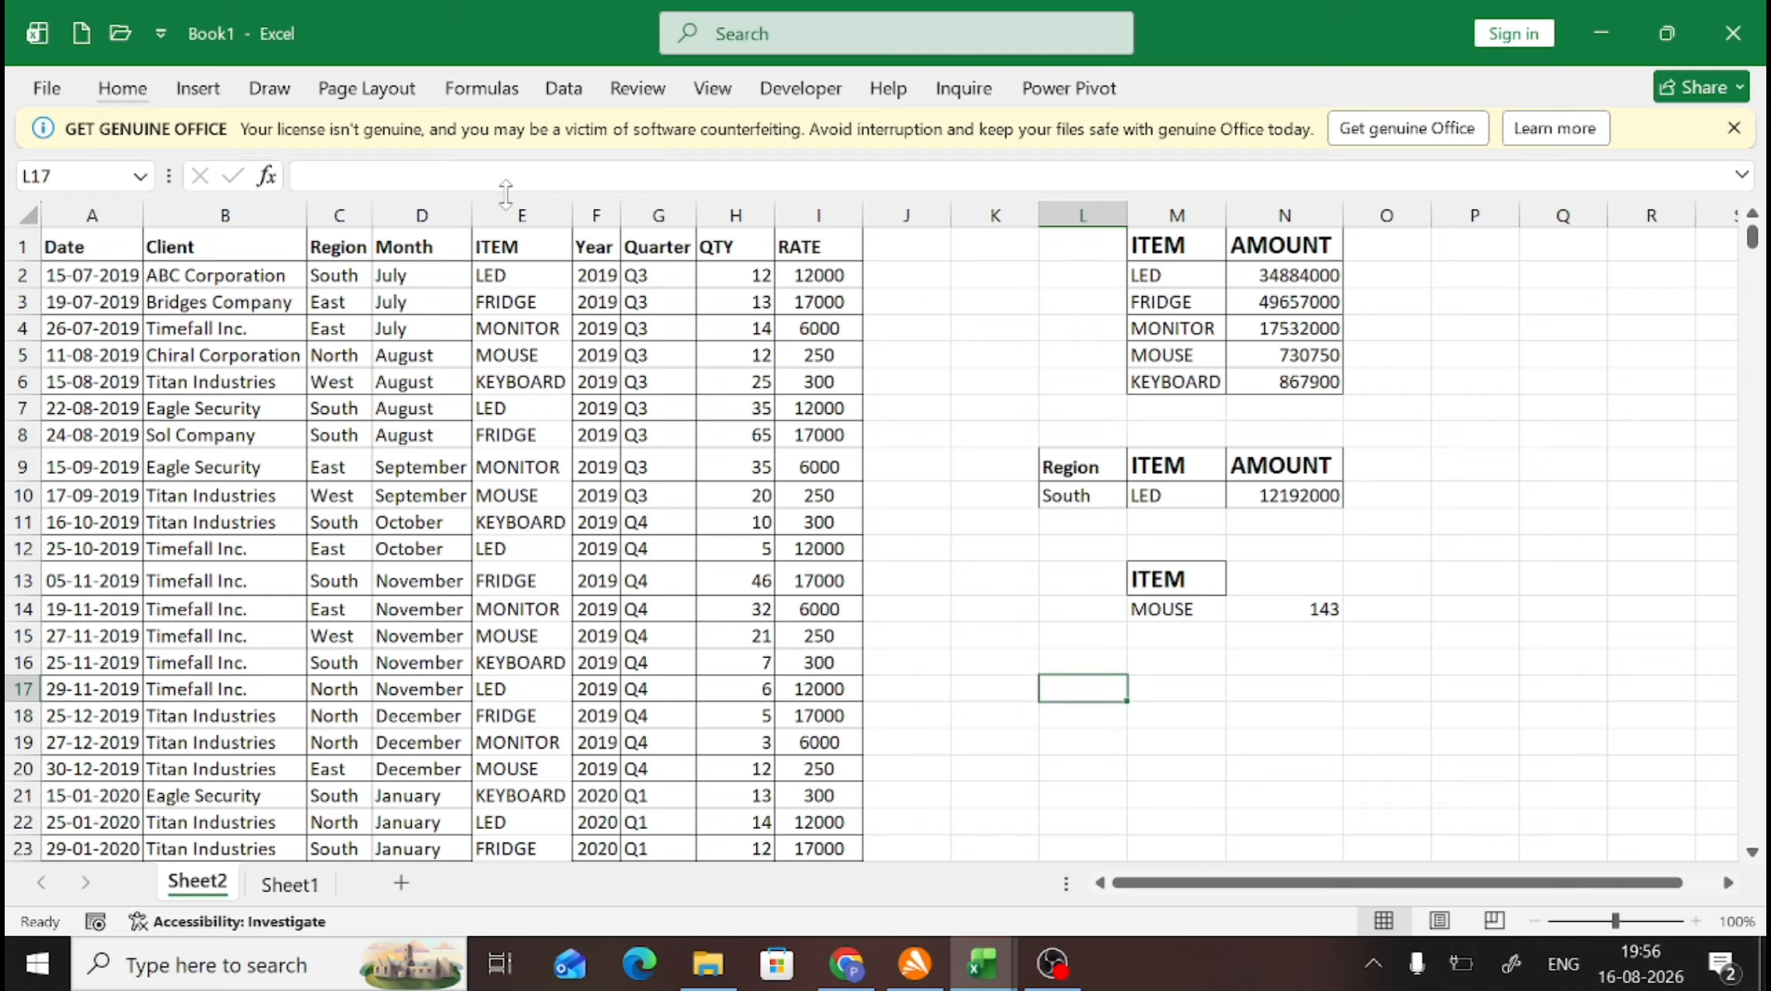
pyautogui.press('Up')
pyautogui.press('Up')
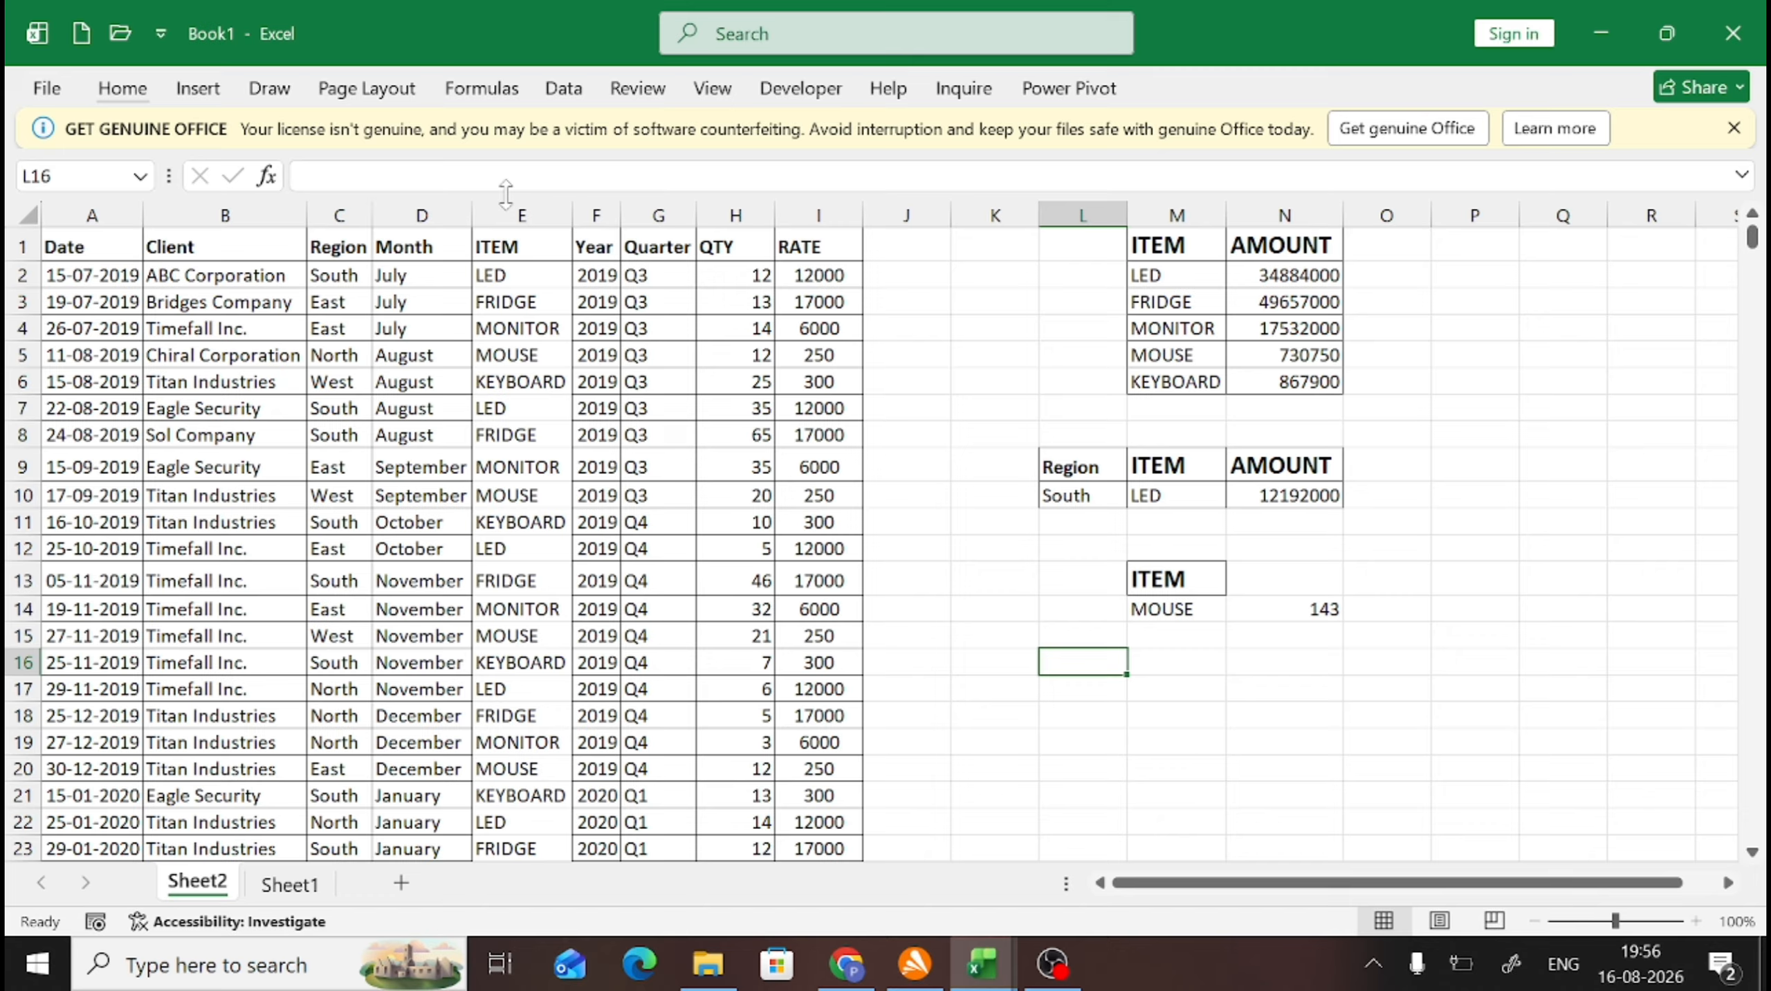
pyautogui.write('date')
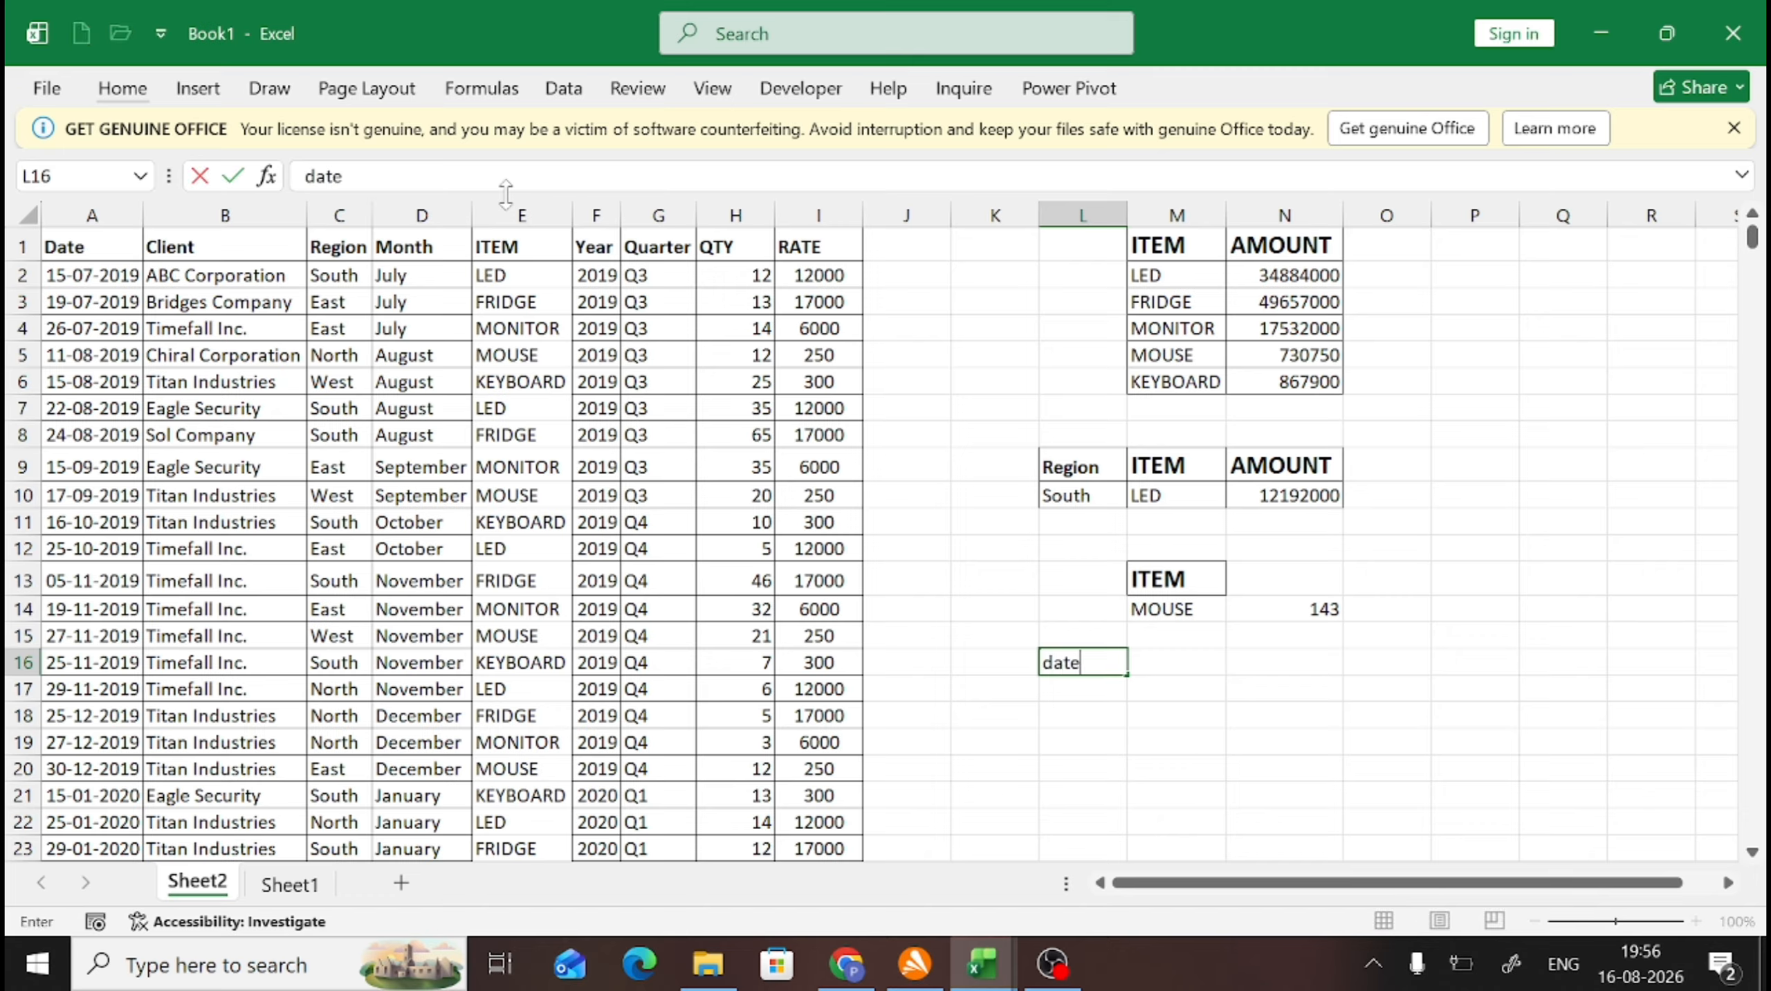
pyautogui.press('Tab')
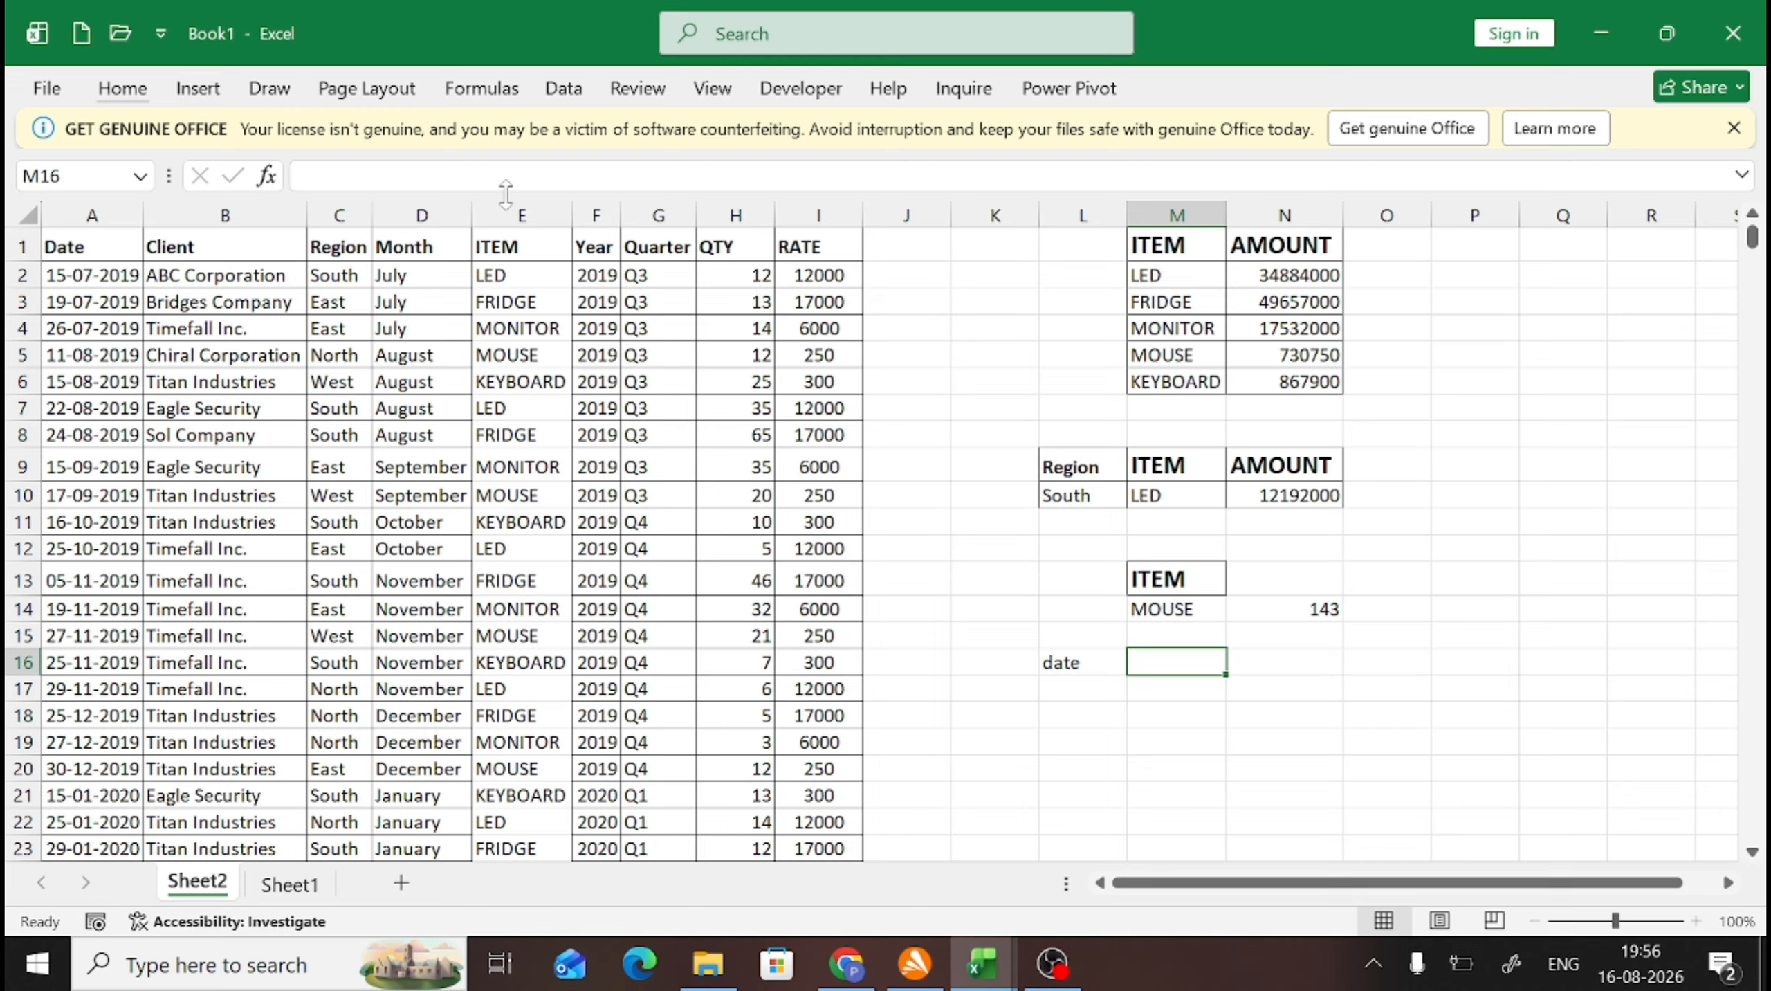
pyautogui.write('date')
pyautogui.press('Tab')
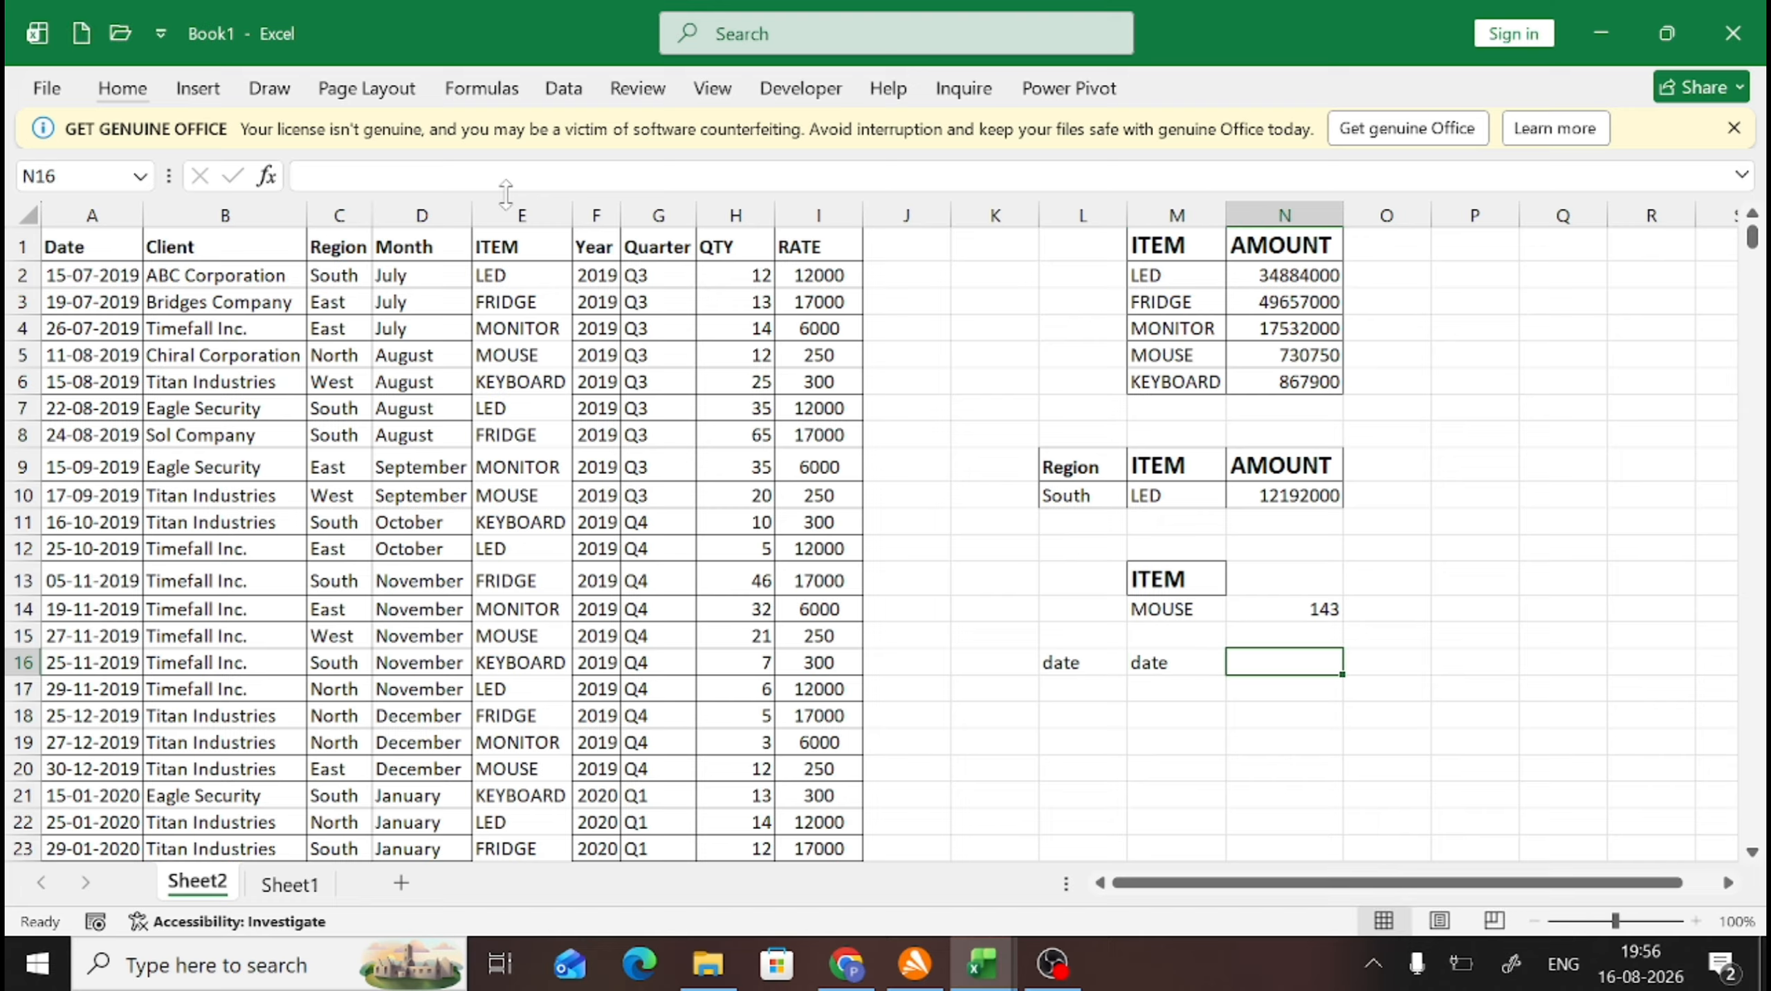
pyautogui.write('amoun')
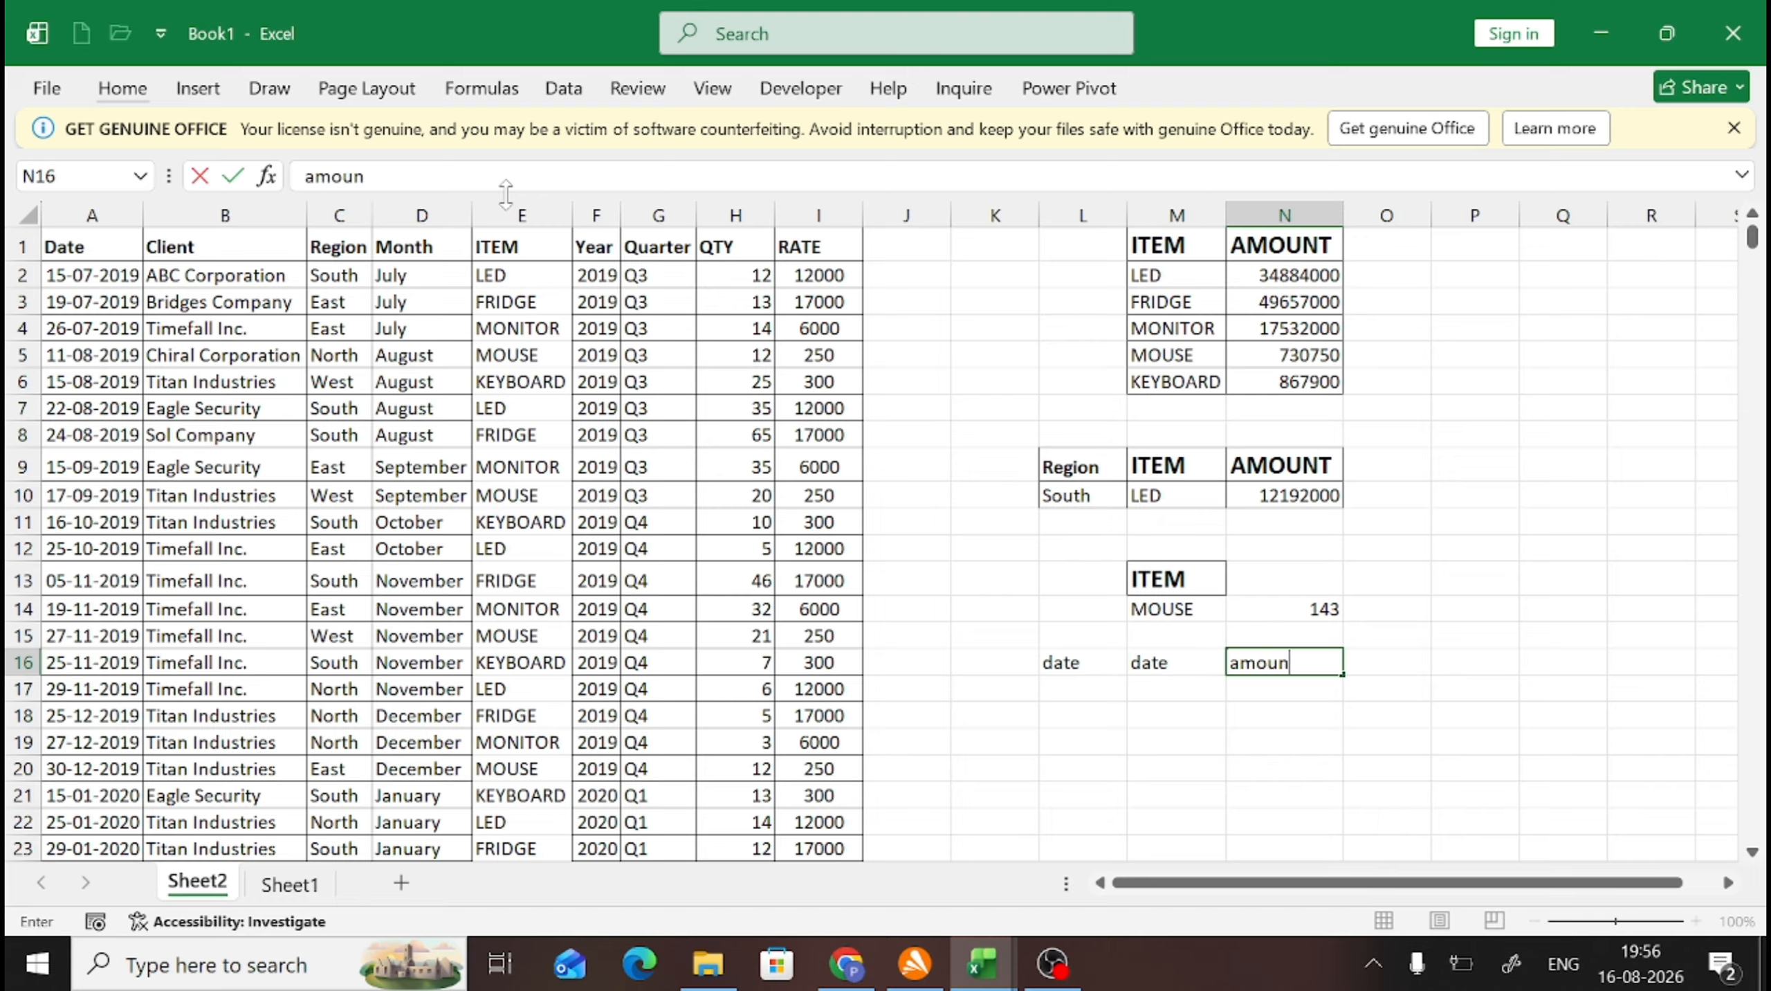
pyautogui.write('t')
pyautogui.press('Return')
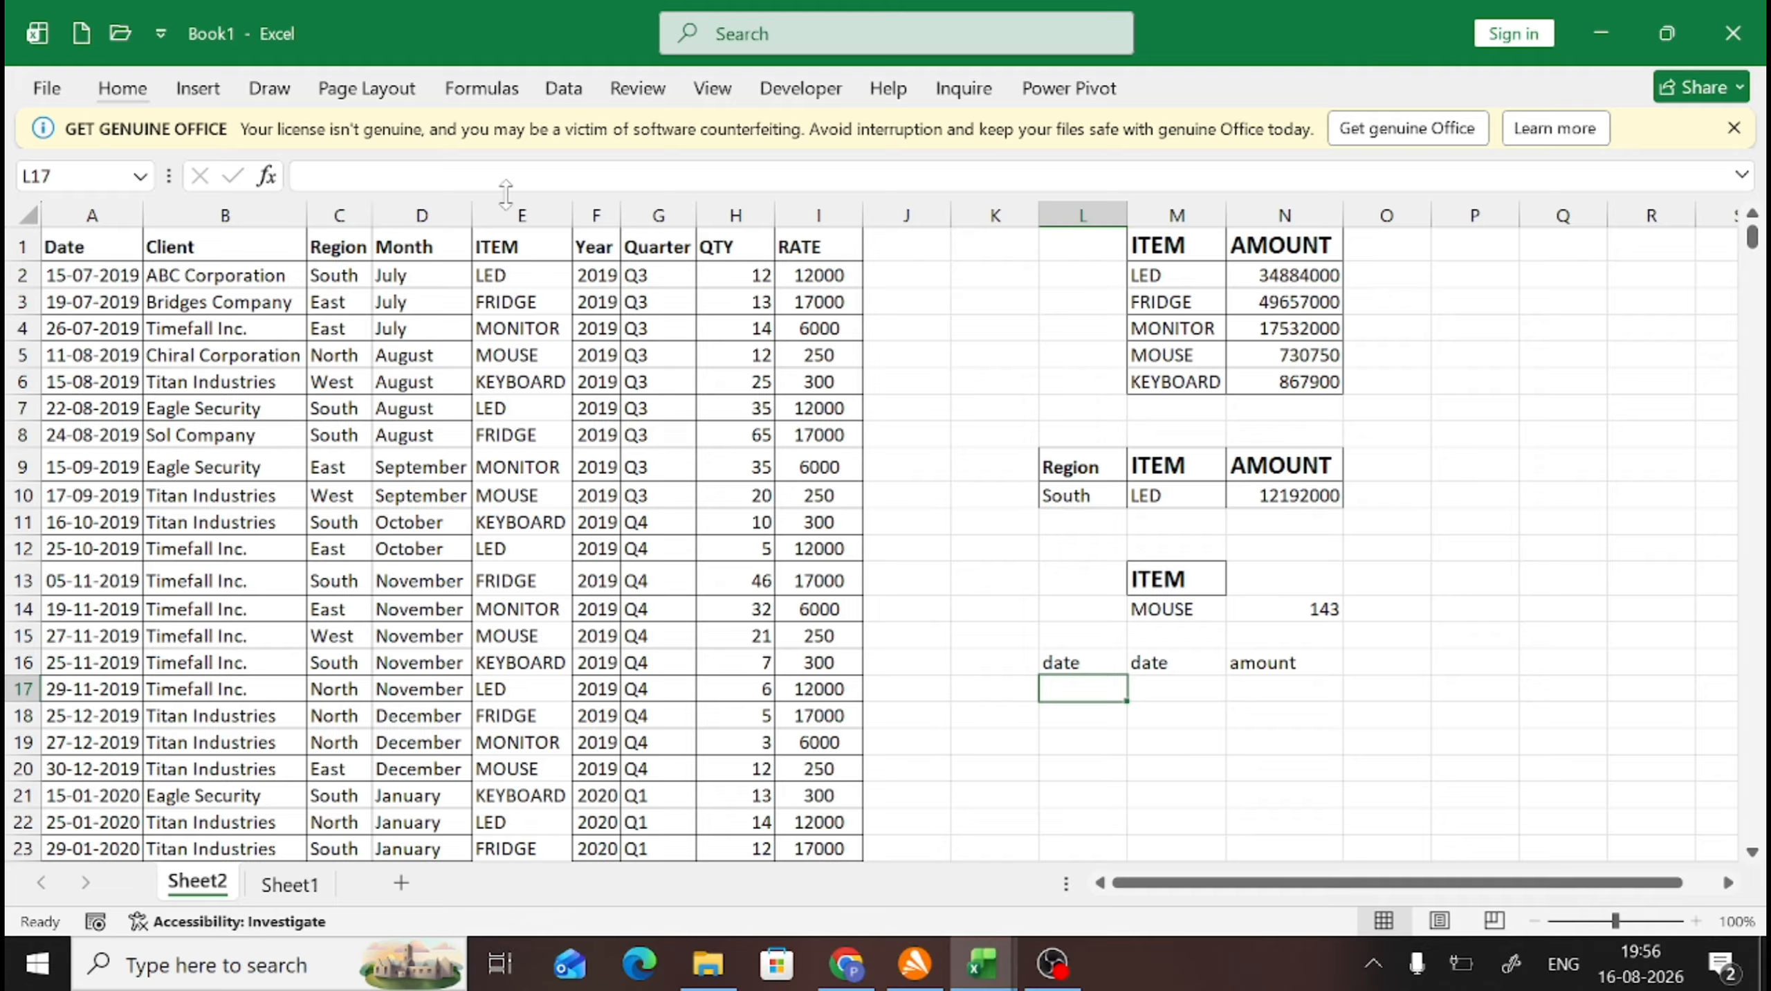
# Step: Enter the date criteria >01/08/2019 in L17 and <31/08/2019 in M17
pyautogui.write('>01')
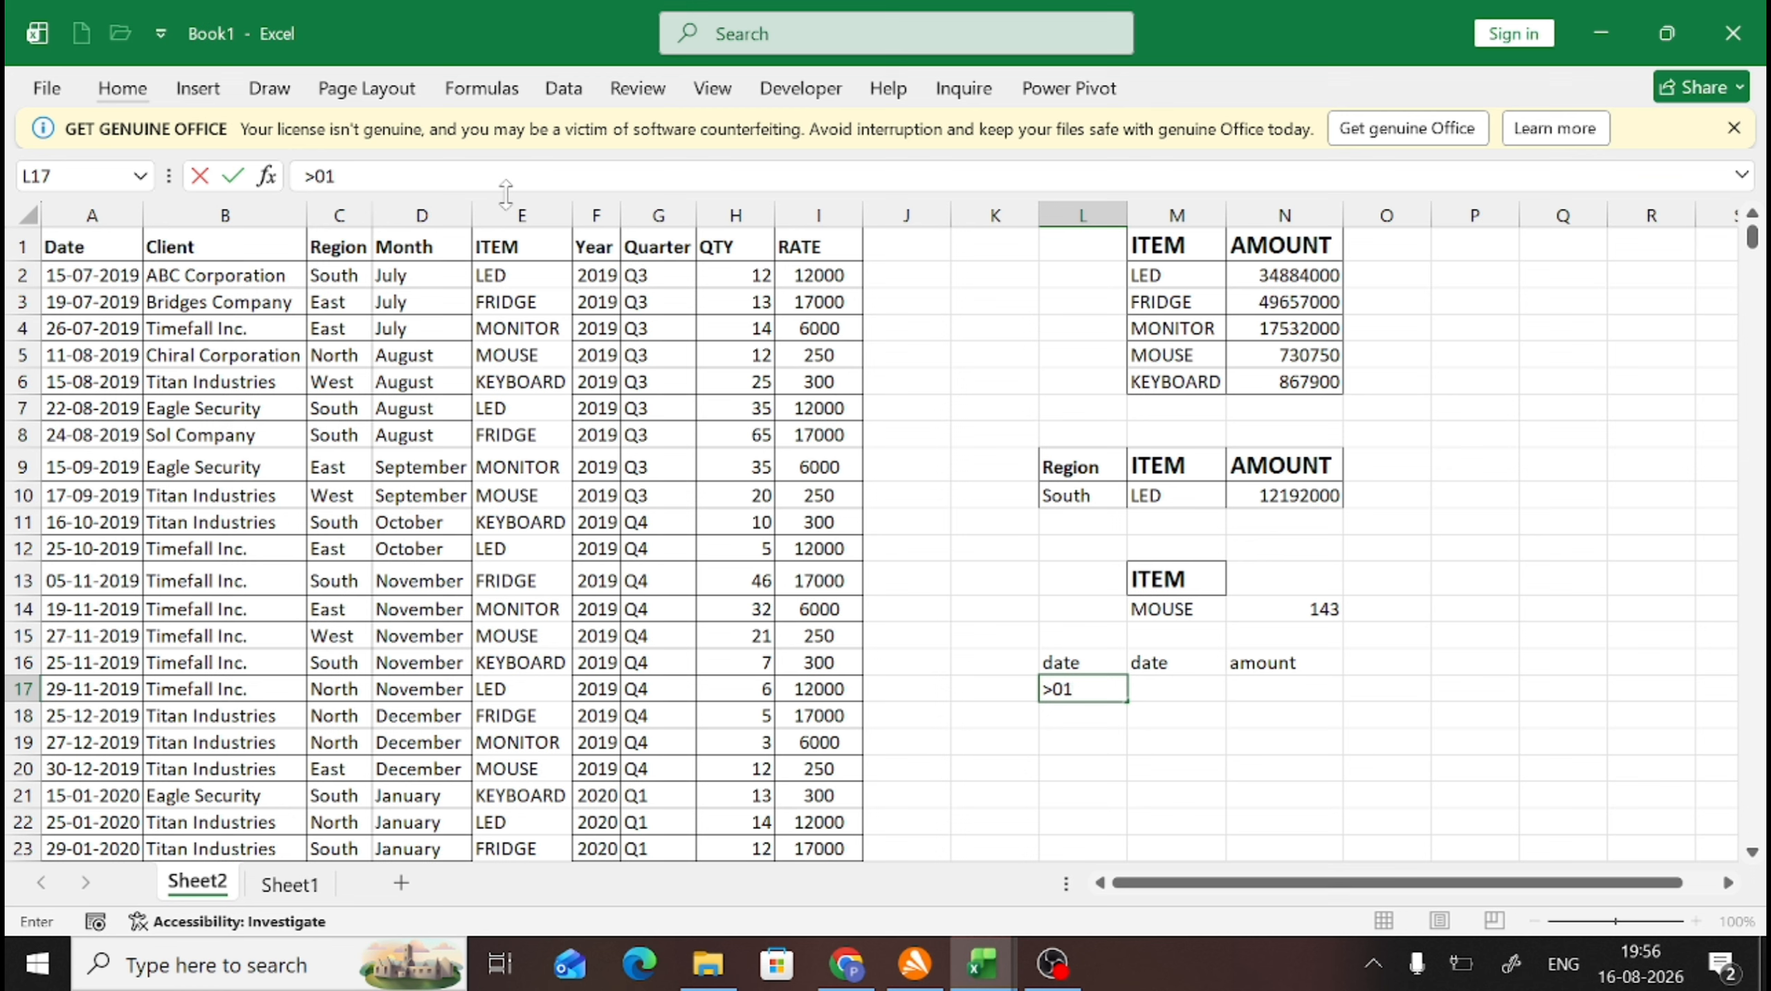
pyautogui.write('/08/202')
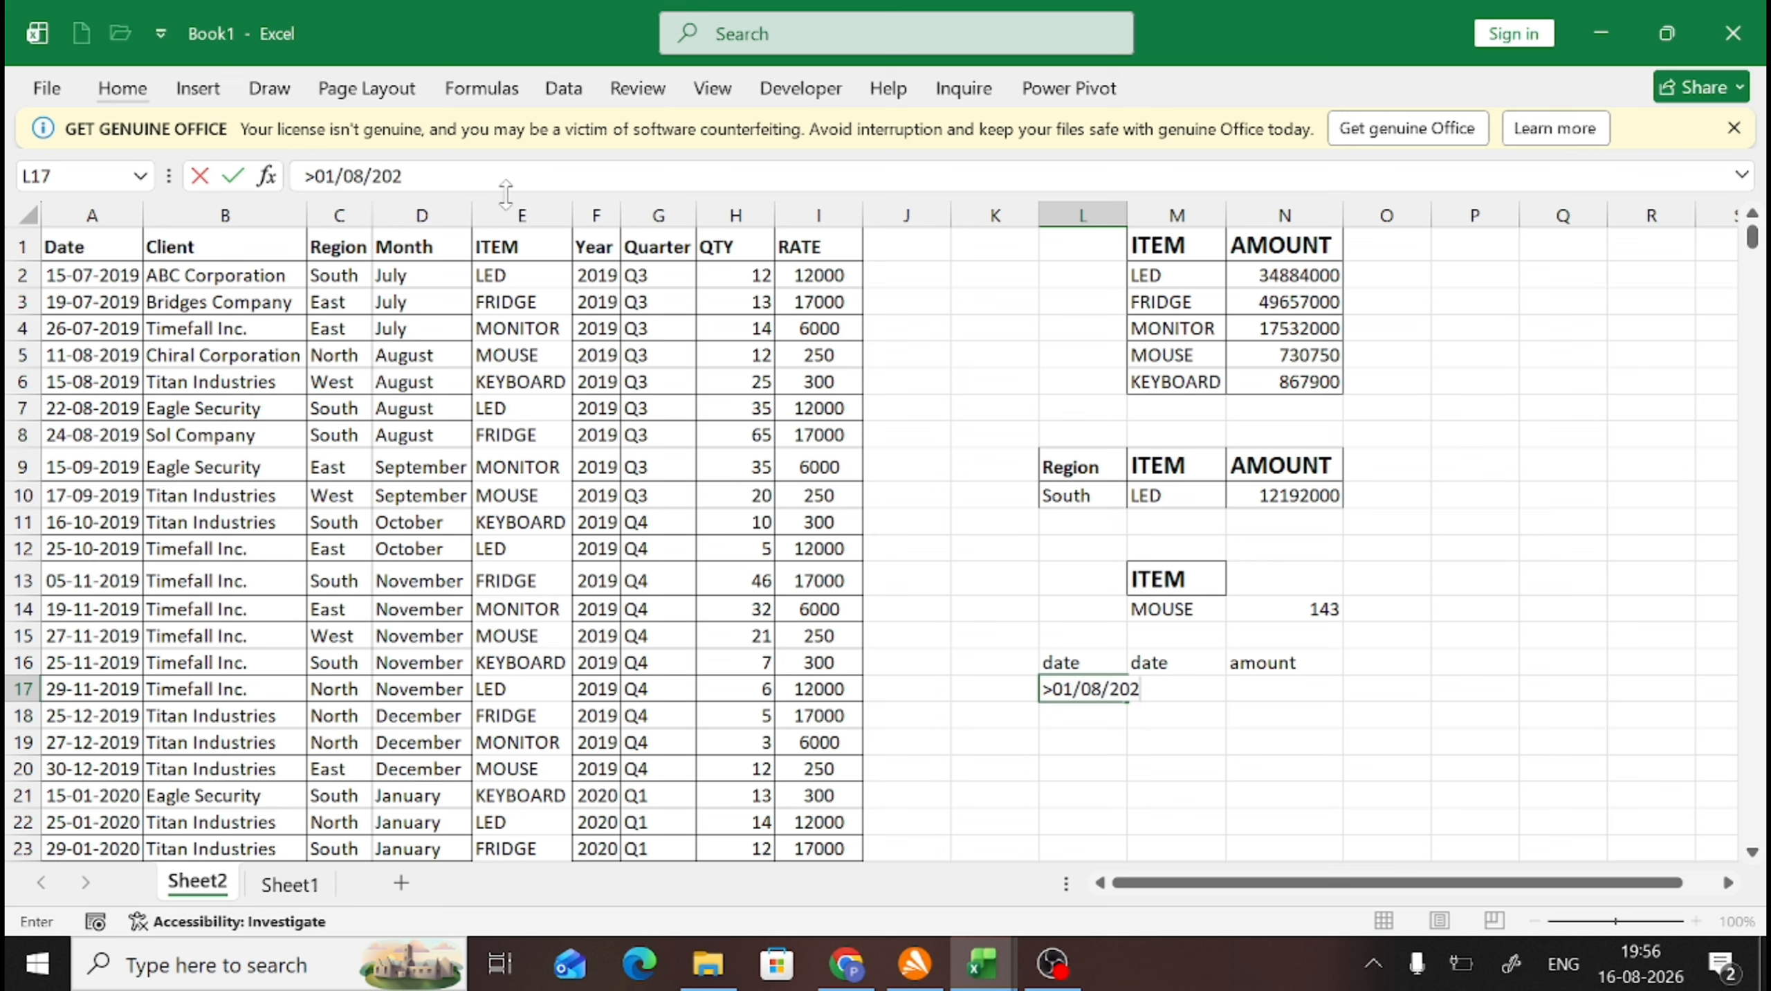
pyautogui.press('BackSpace')
pyautogui.write('19')
pyautogui.press('Return')
pyautogui.press('Up')
pyautogui.press('Right')
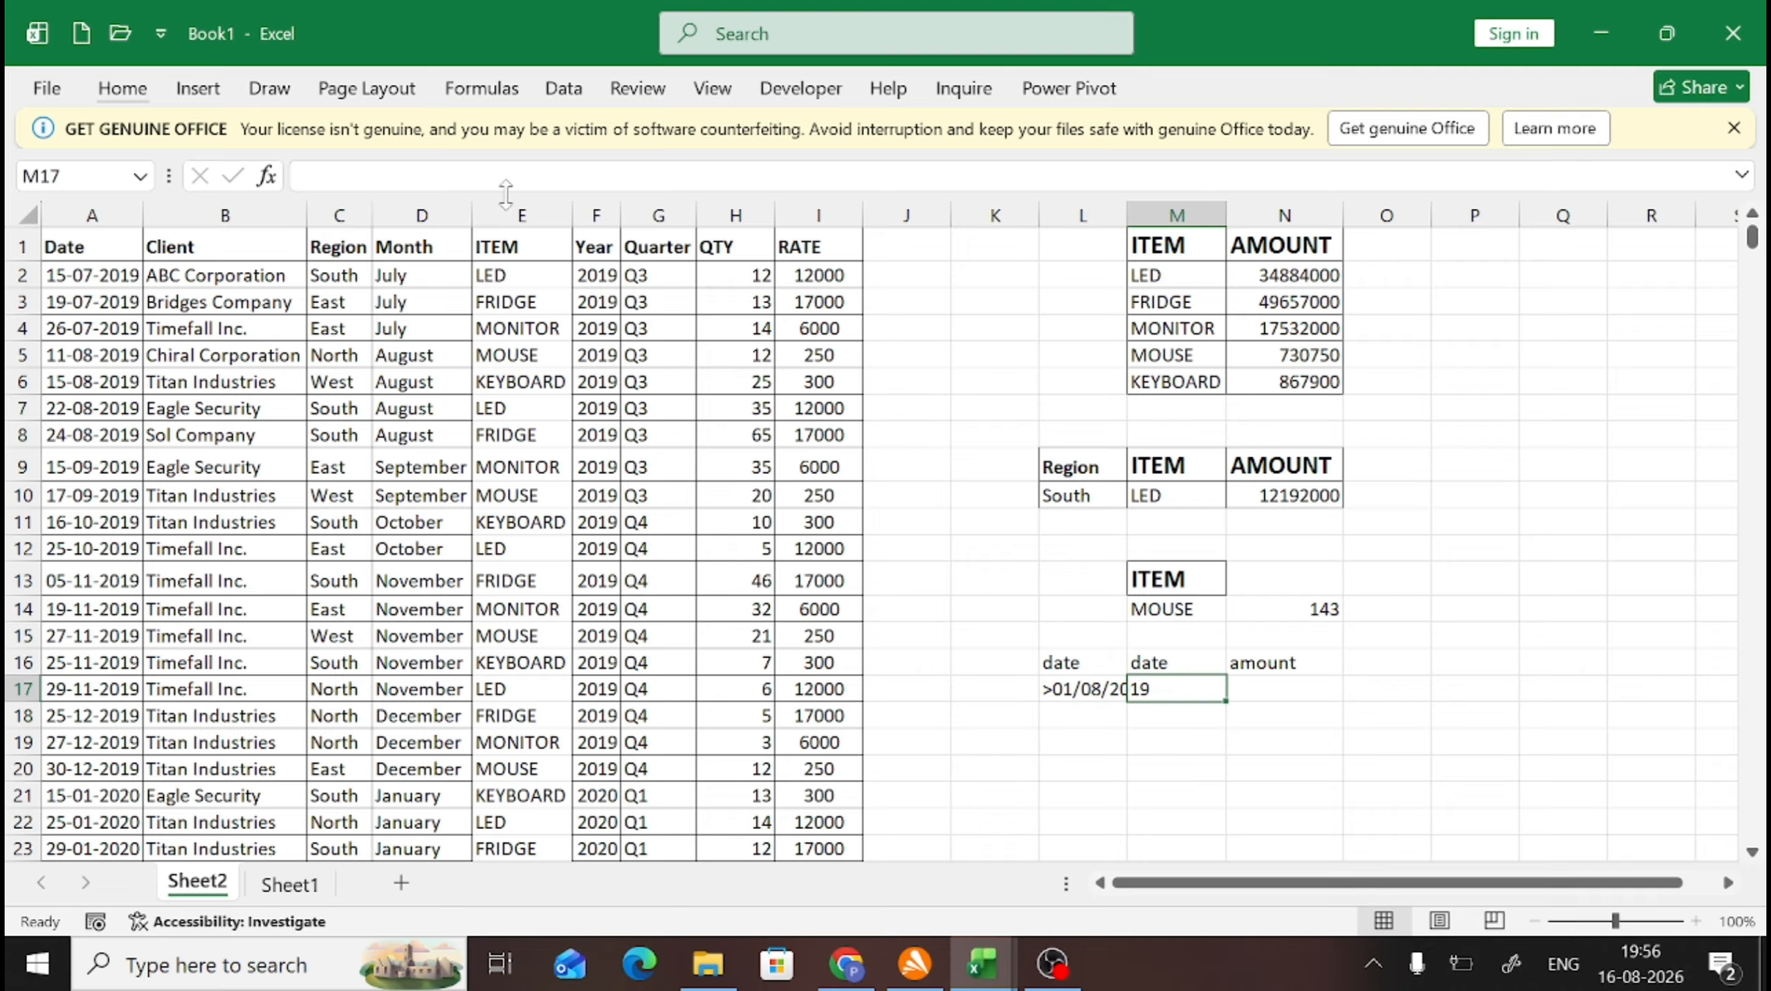
pyautogui.write('<31')
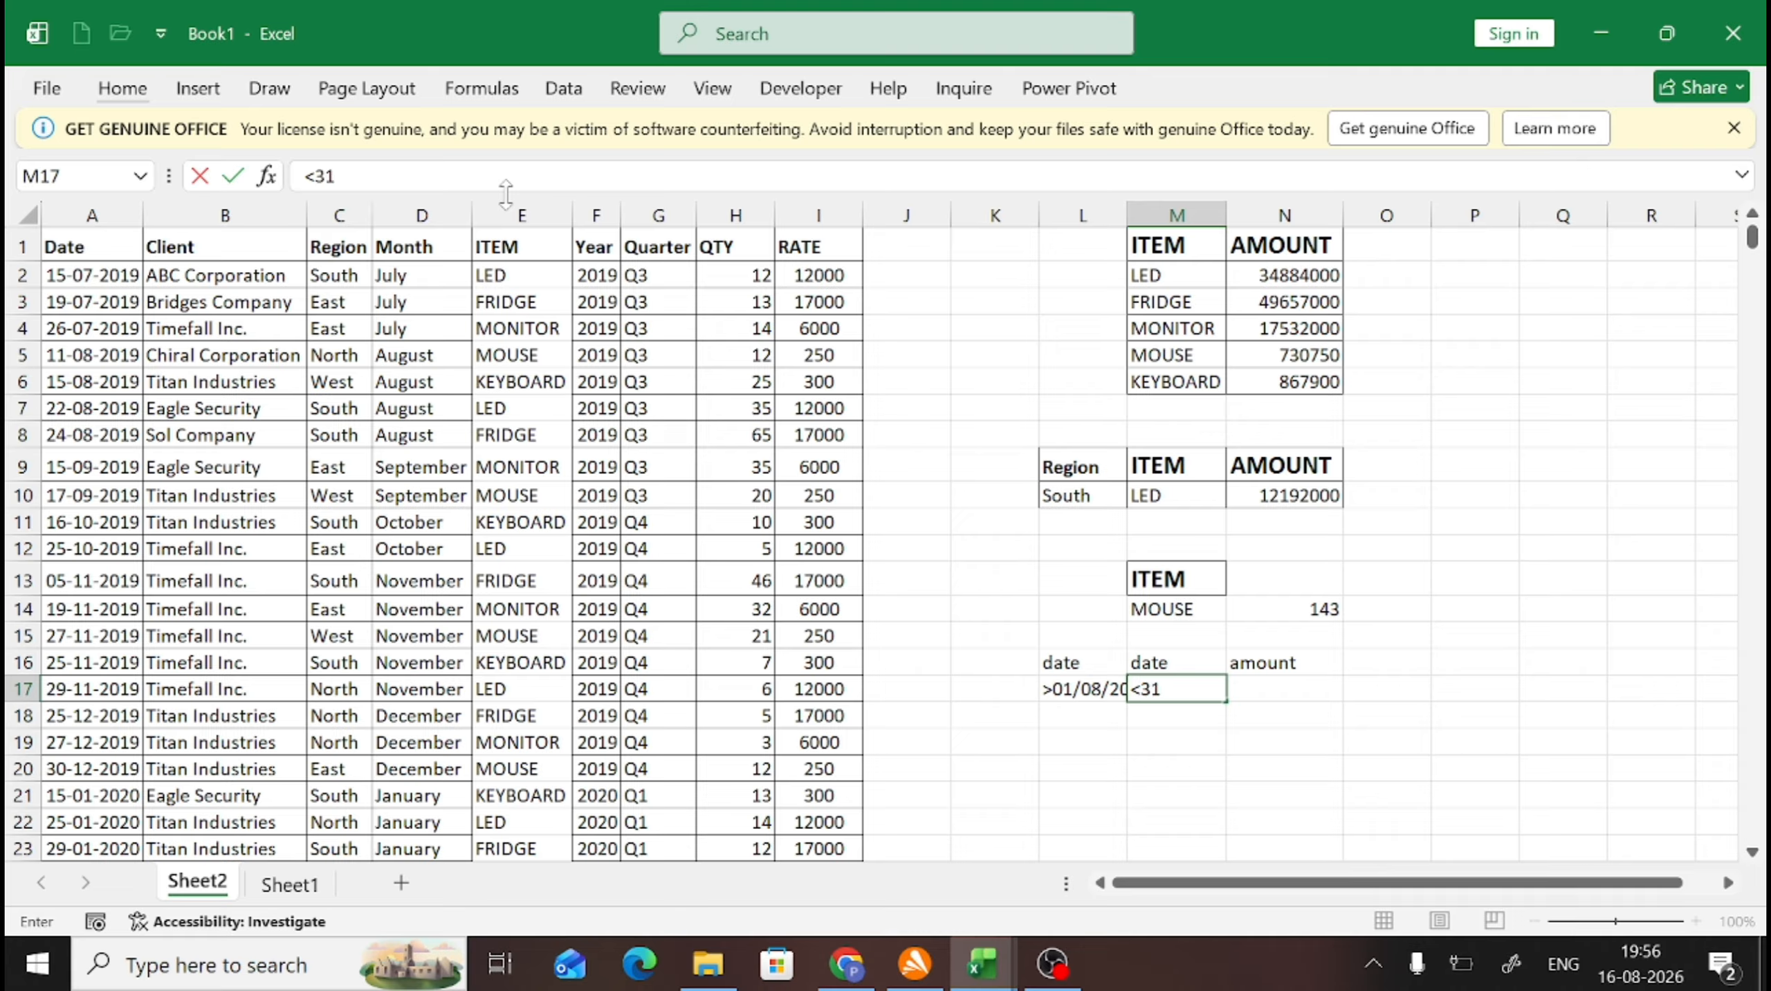
pyautogui.write('/08/2019')
pyautogui.press('Tab')
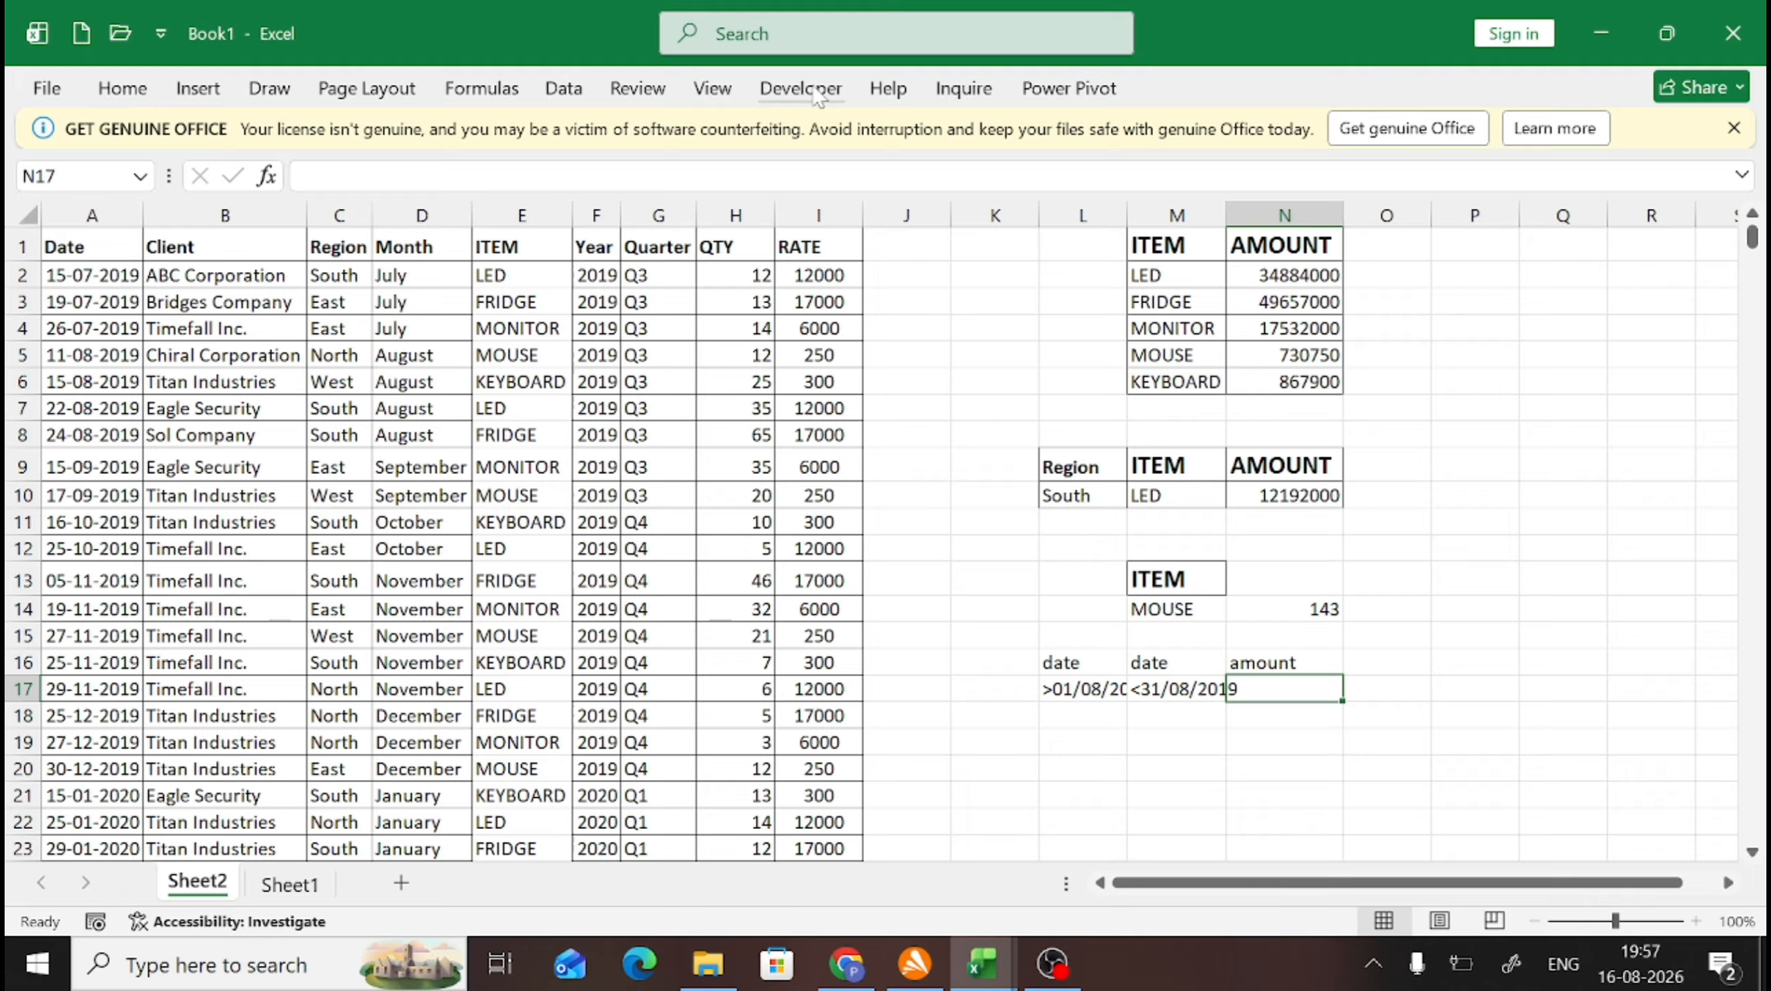
# Step: Widen column L beyond the full width of its date criterion
pyautogui.doubleClick(1127, 215)
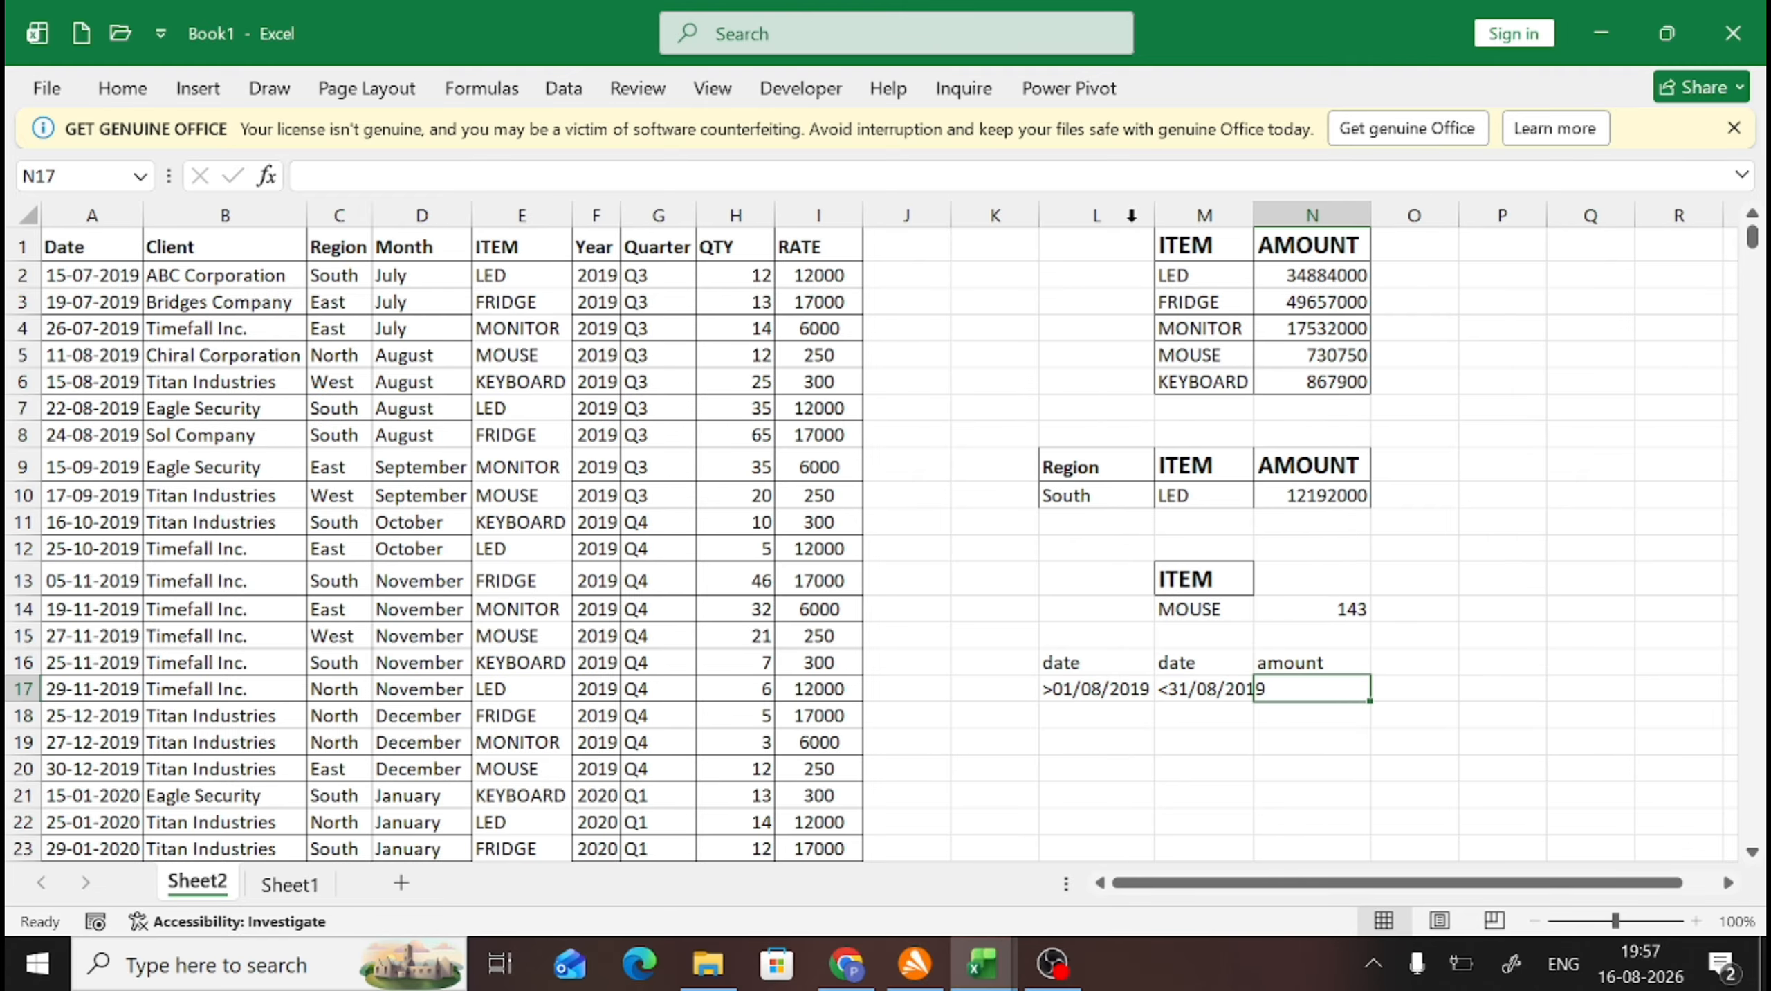
pyautogui.moveTo(1157, 217); pyautogui.dragTo(1196, 221)
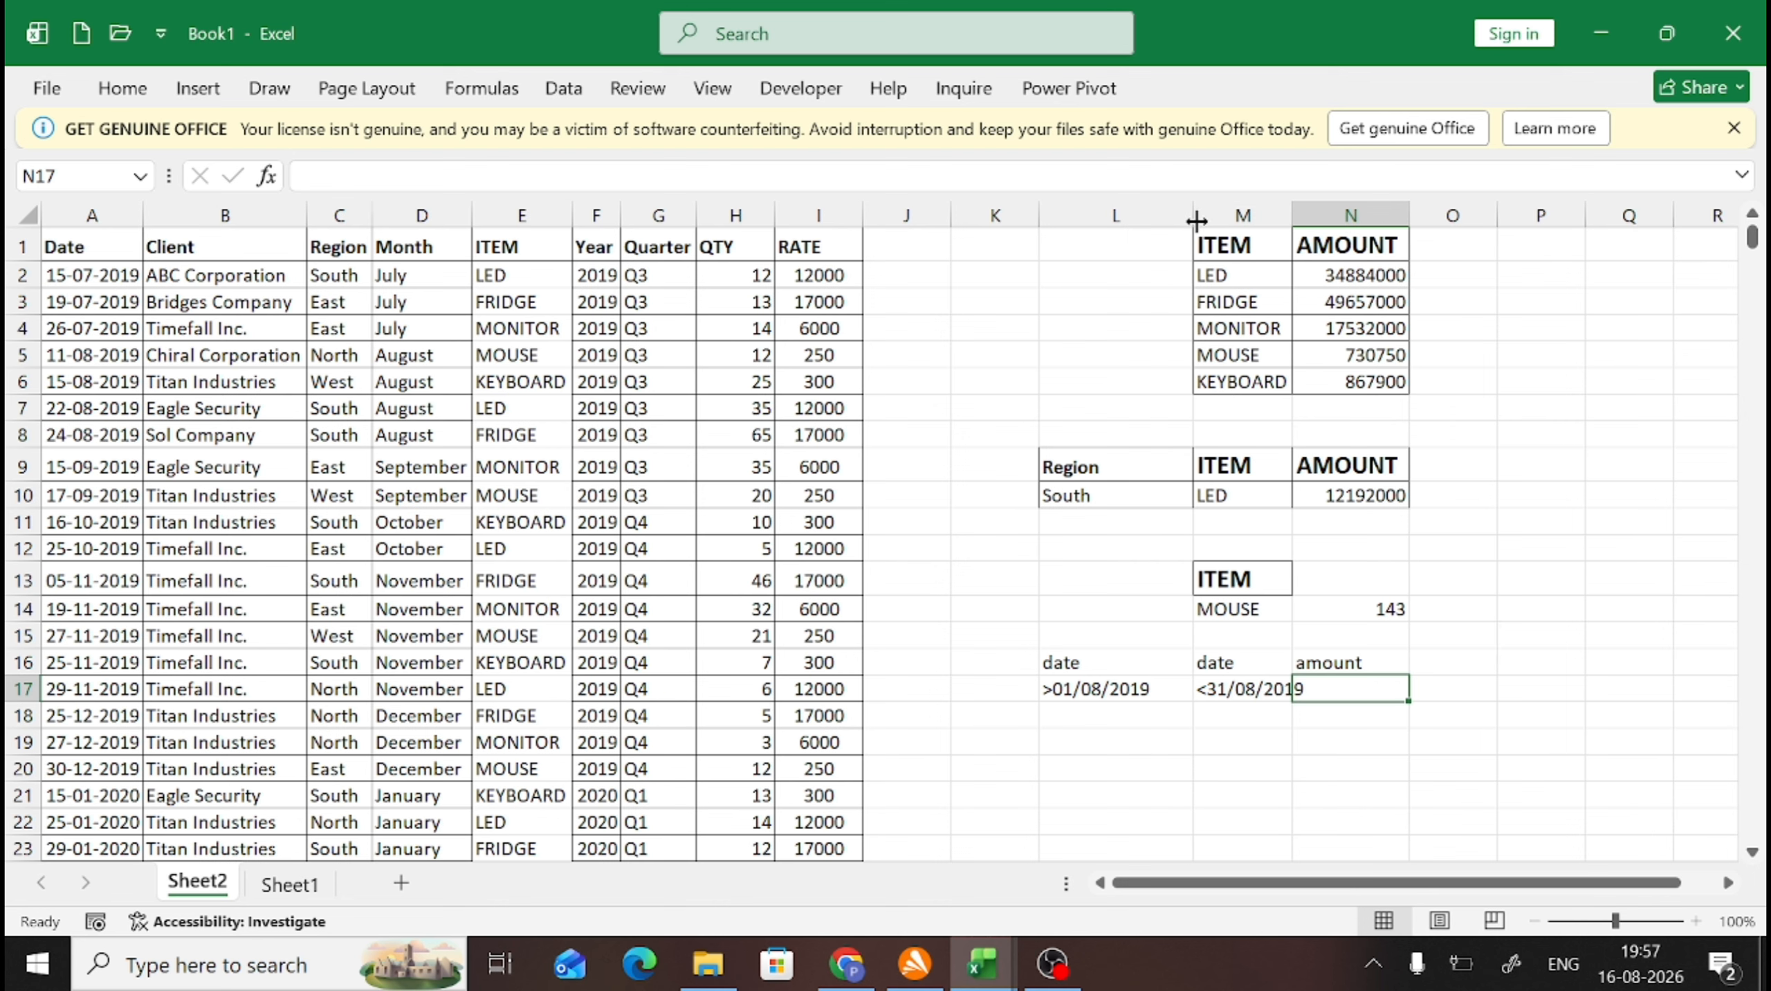